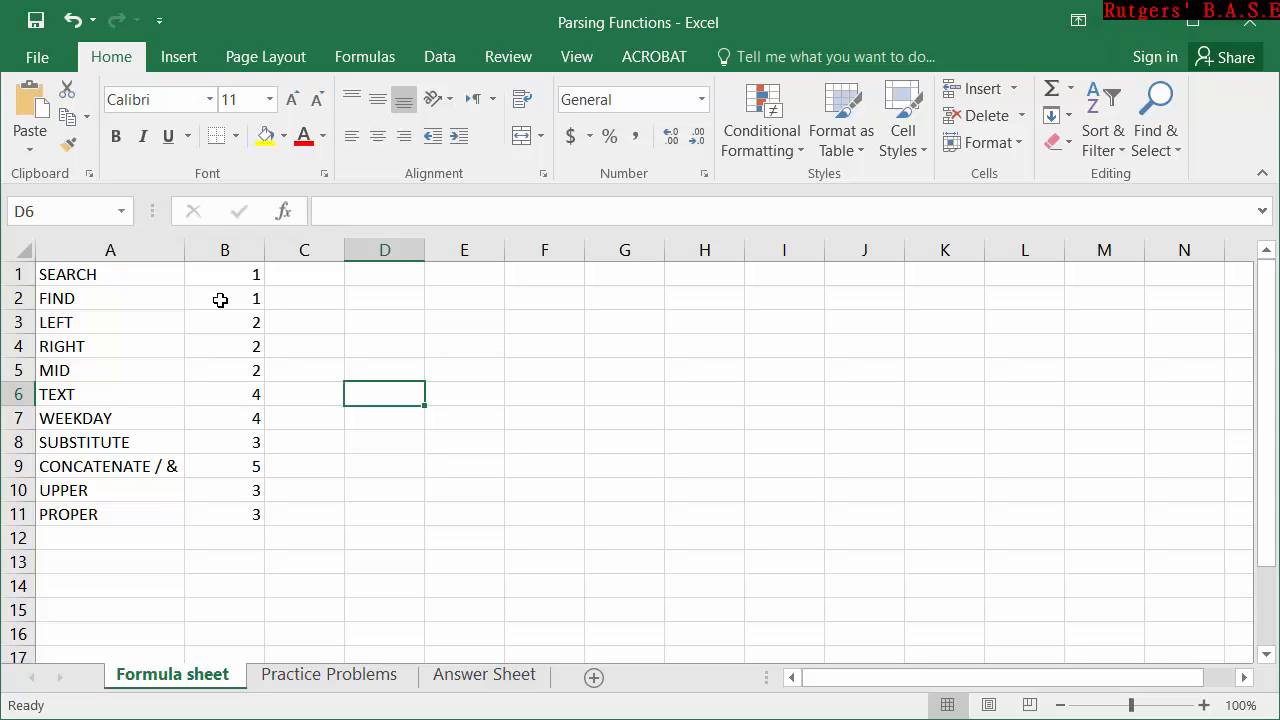
Open the Practice Problems sheet and select the first empty result cell, C2, in the Search/Find table.
left_click(113, 275)
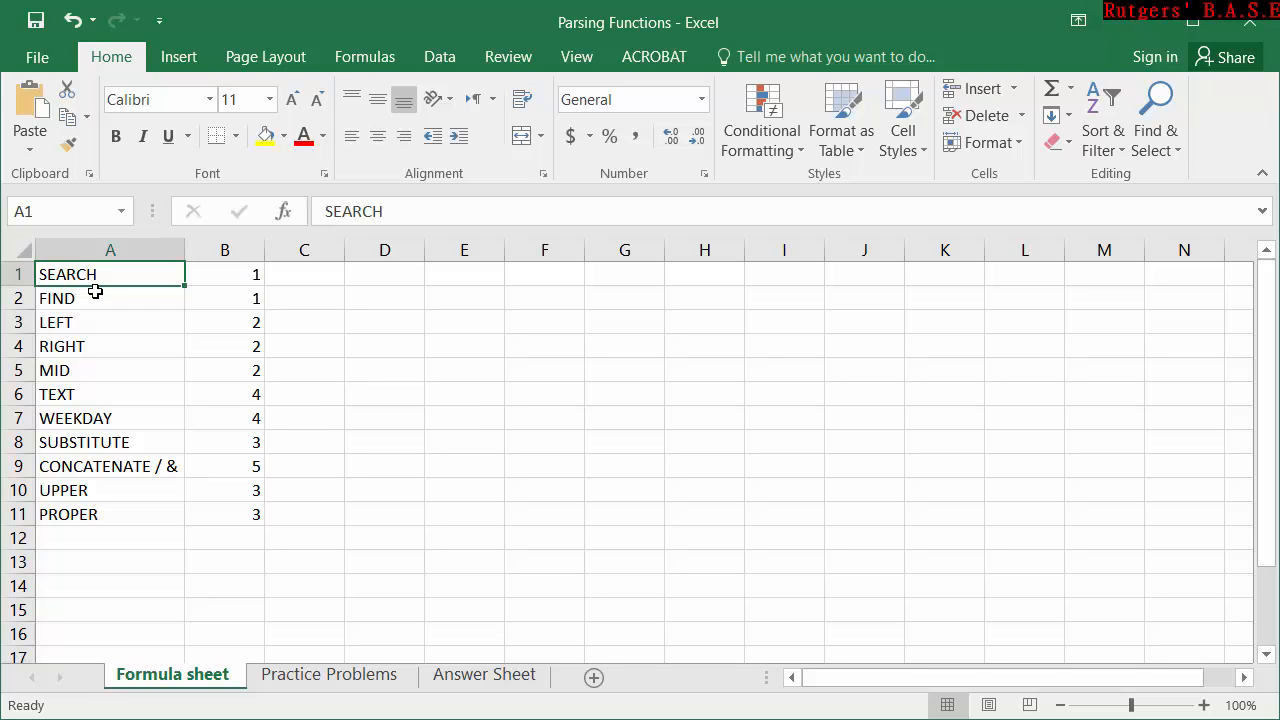
left_click(286, 679)
double_click(482, 284)
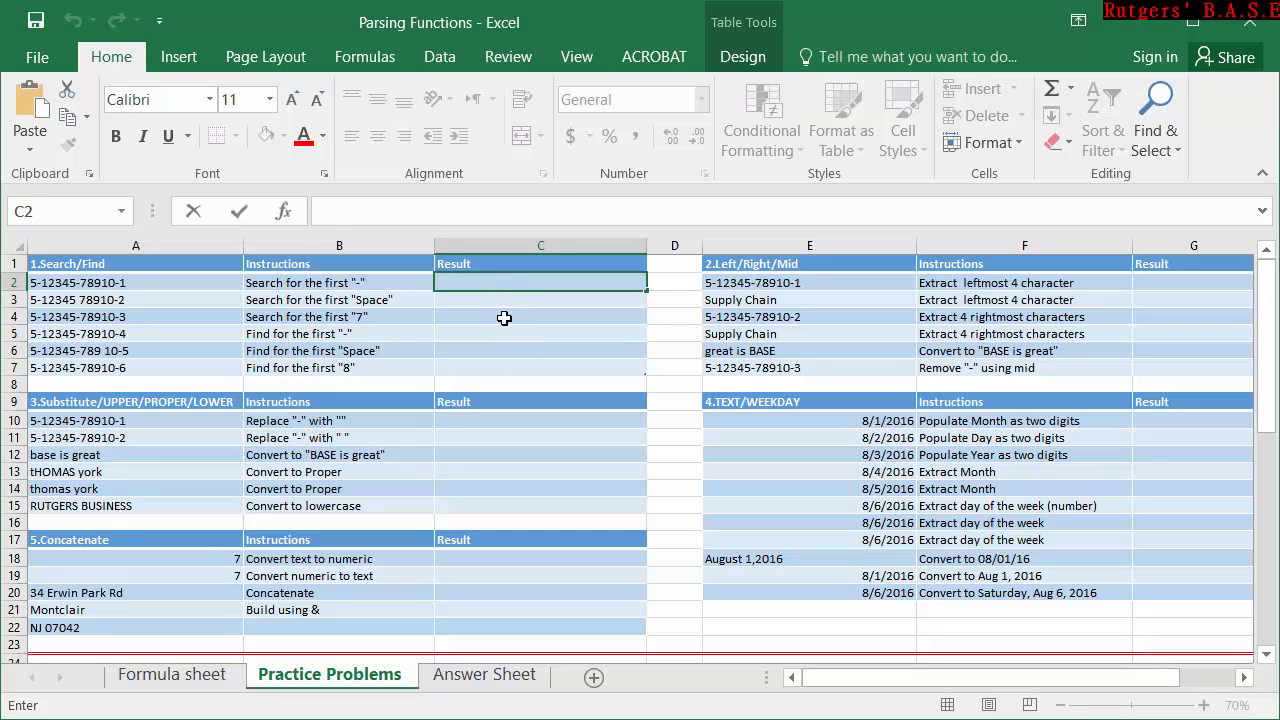
left_click(501, 283)
left_click(138, 286)
double_click(495, 286)
left_click(409, 283)
left_click(521, 281)
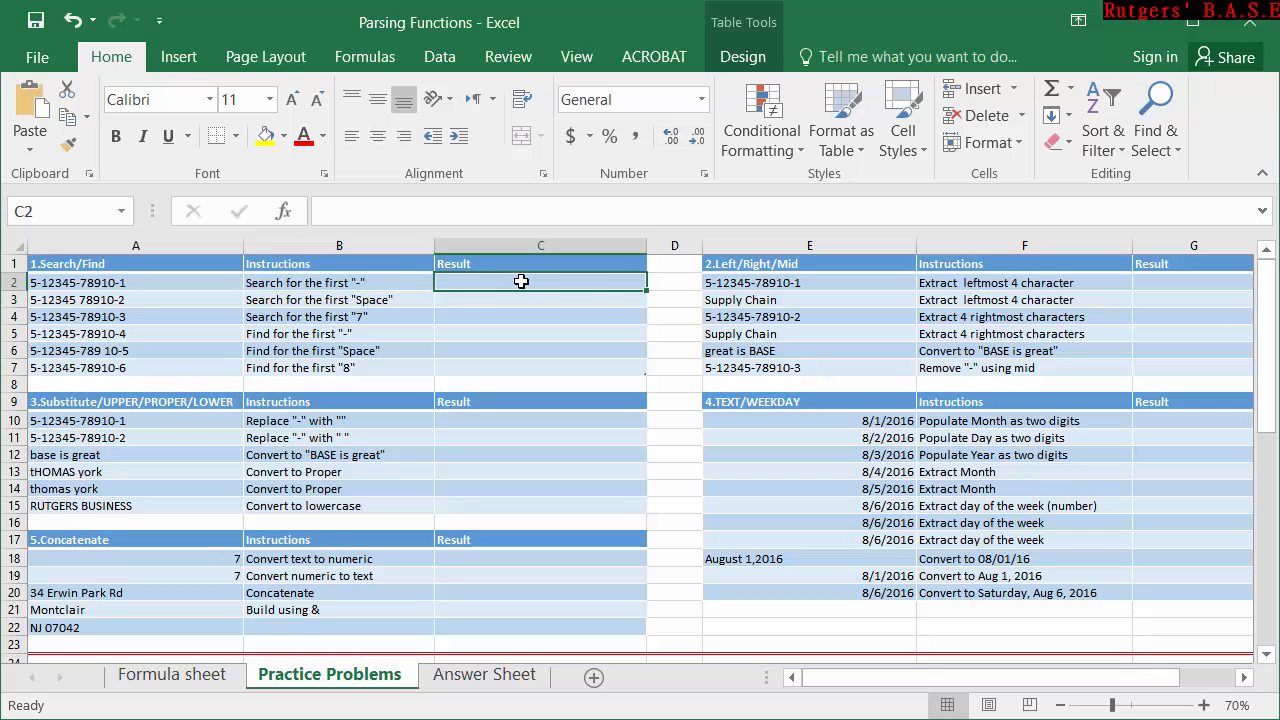
Enter =SEARCH("-",[@[1.Search/Find ]]) in C2 to locate the first hyphen in the text of A2.
double_click(521, 281)
type("=")
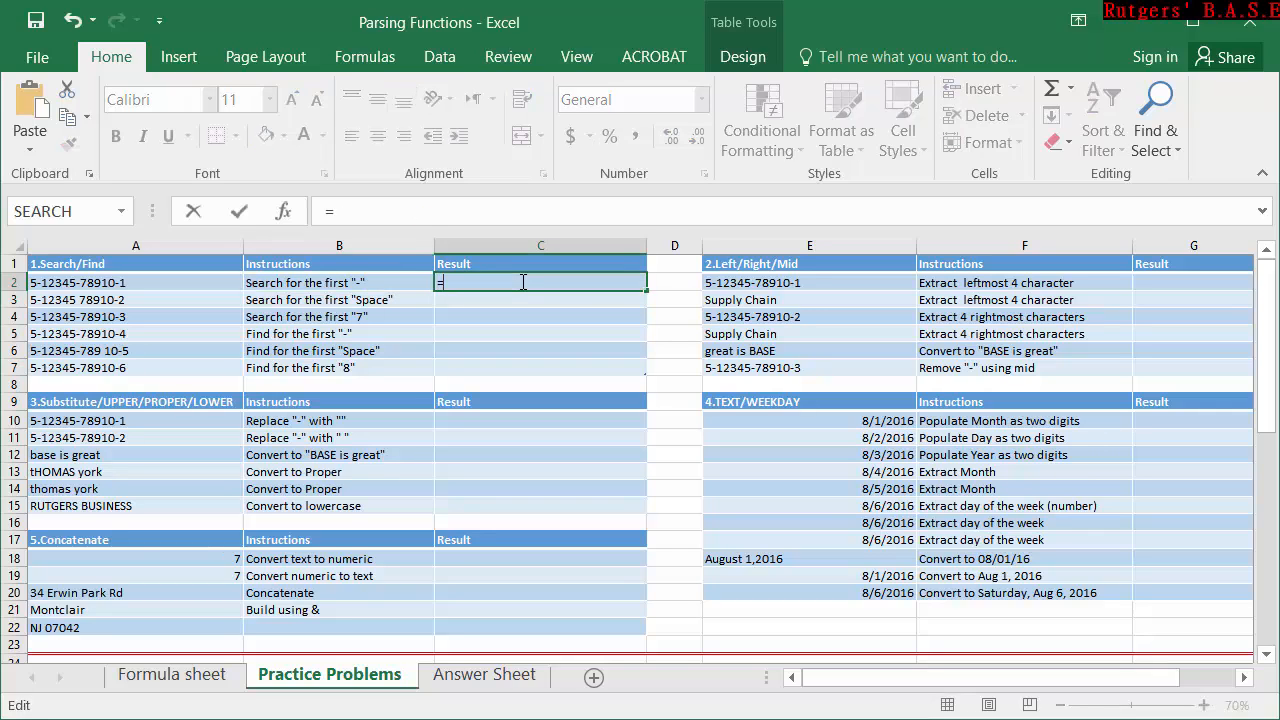
type("se")
key("Tab")
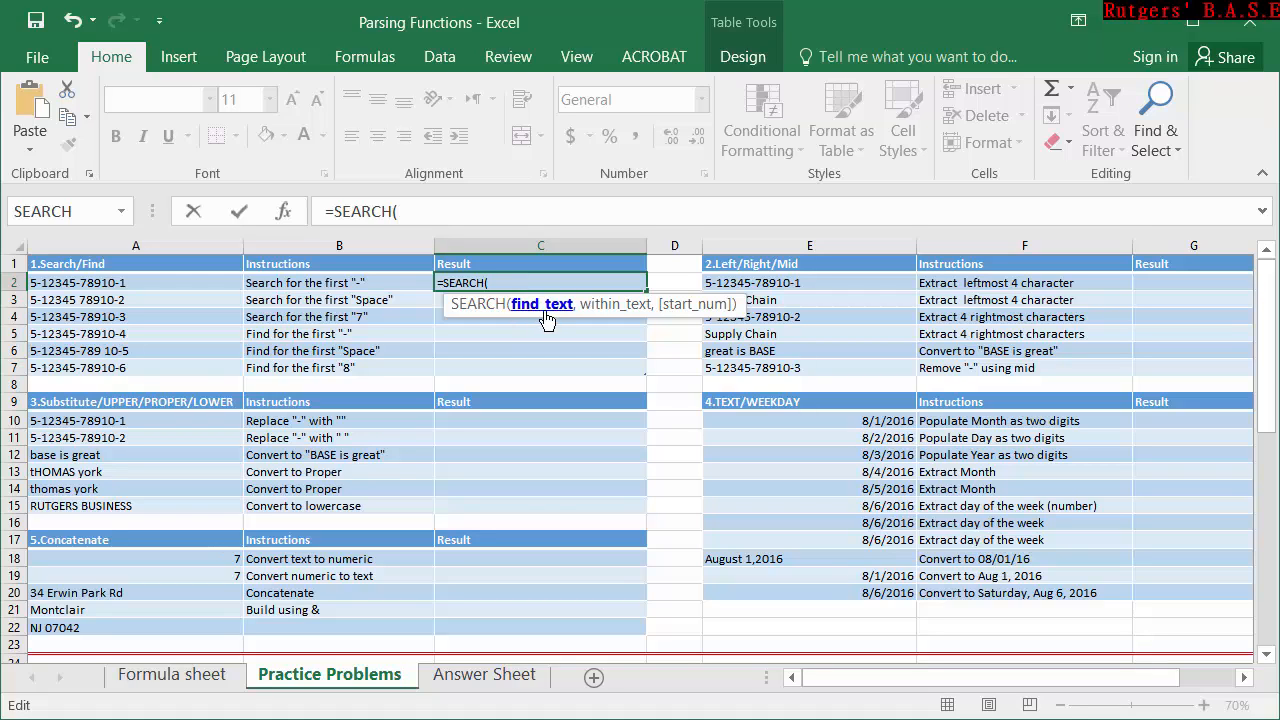
type("\"-\",")
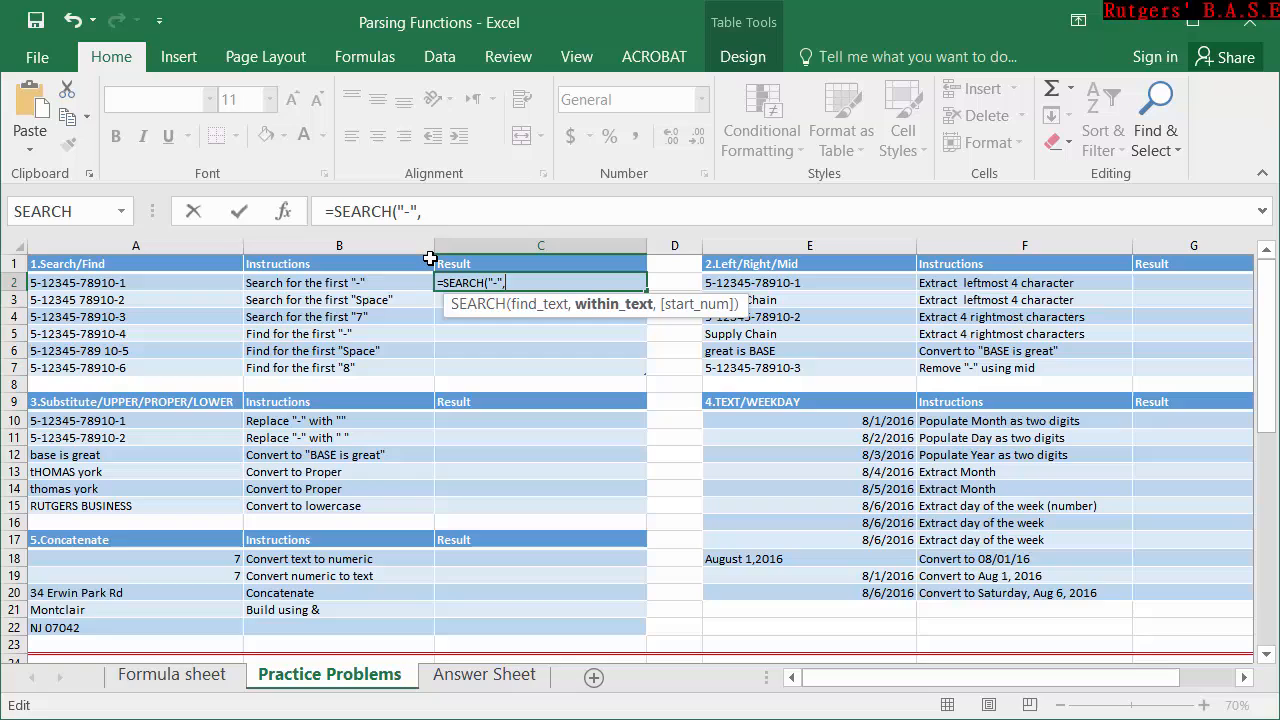
left_click(209, 283)
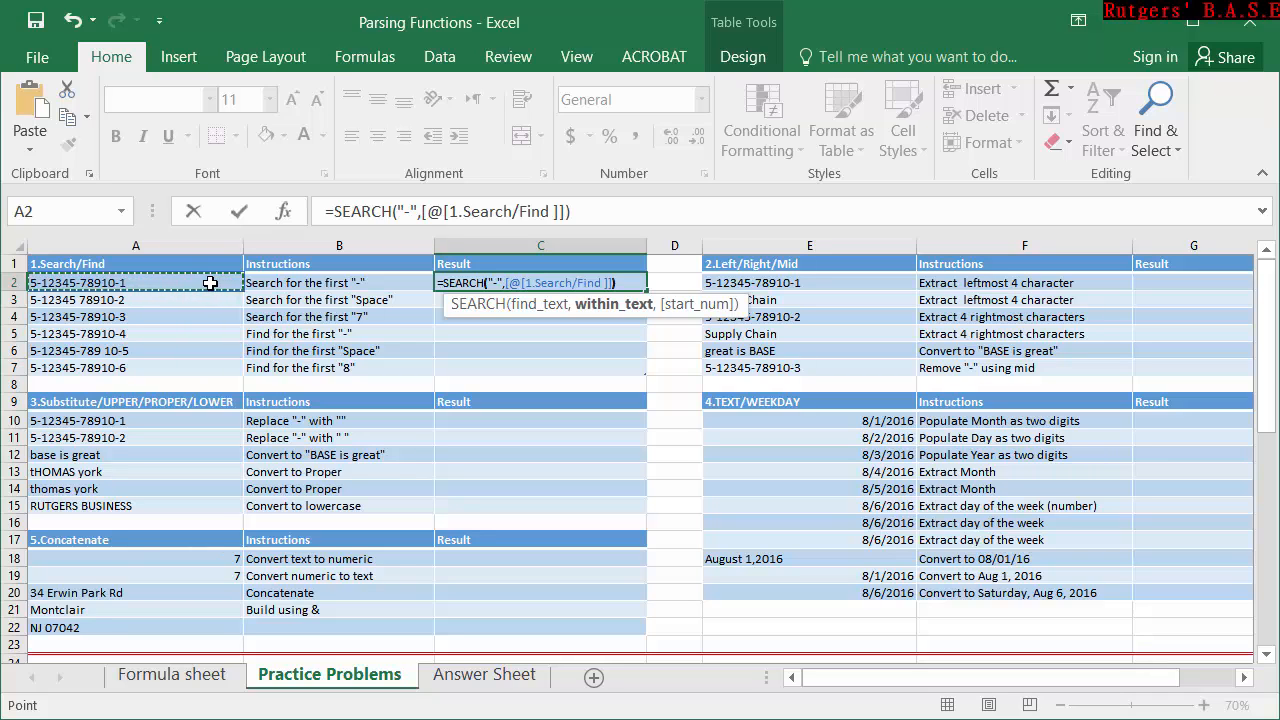
type(")")
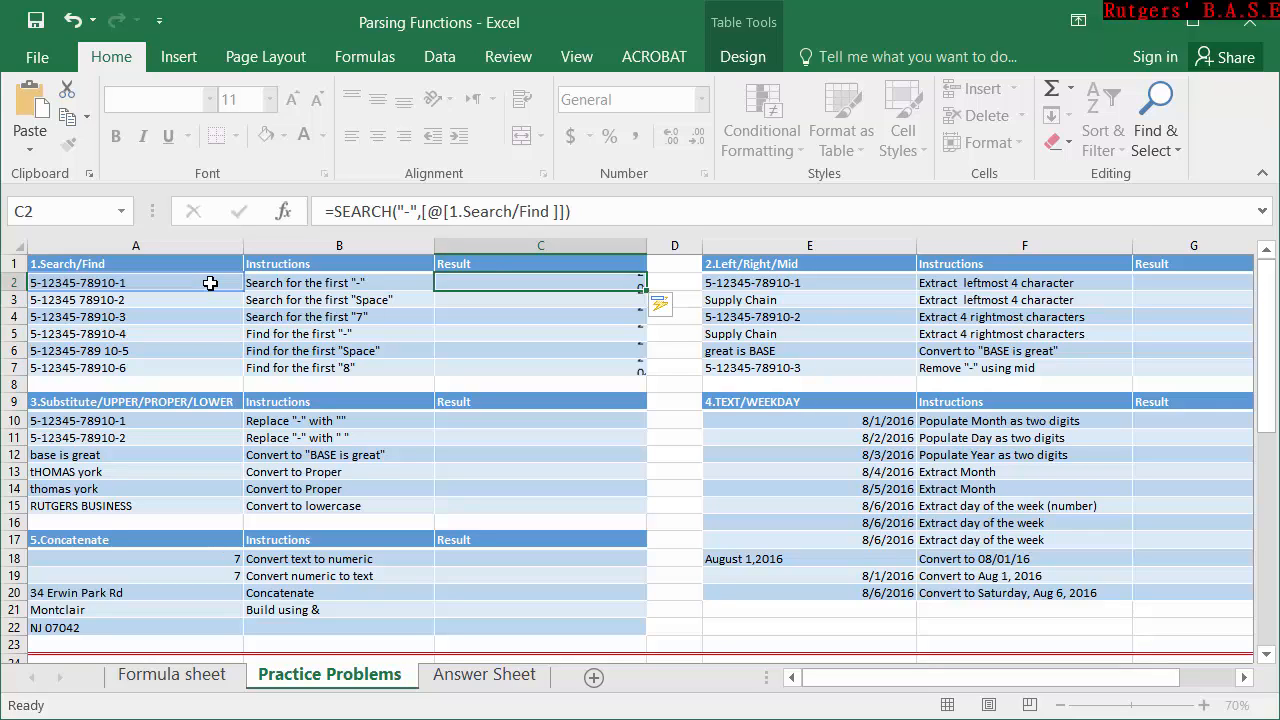
key("Return")
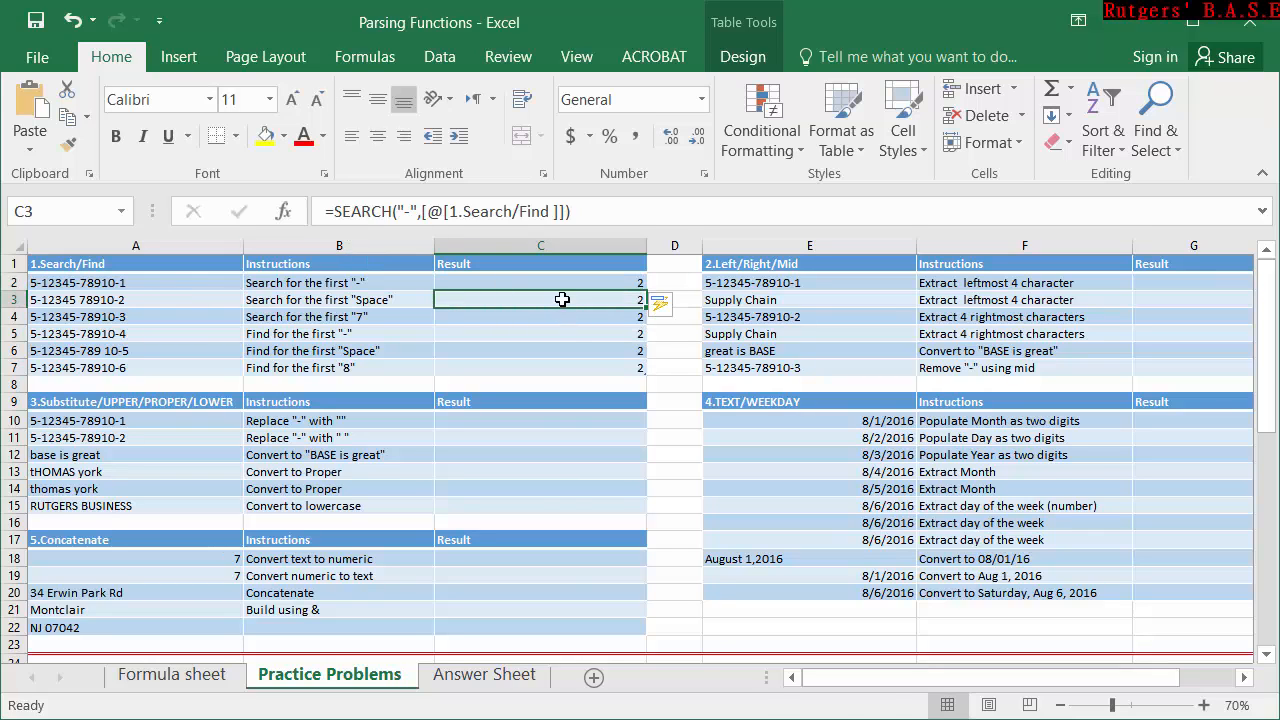
Clear the autofilled formulas from C3:C7 and check the SEARCH formula in C2.
left_click_drag(563, 300, 567, 361)
key("Delete")
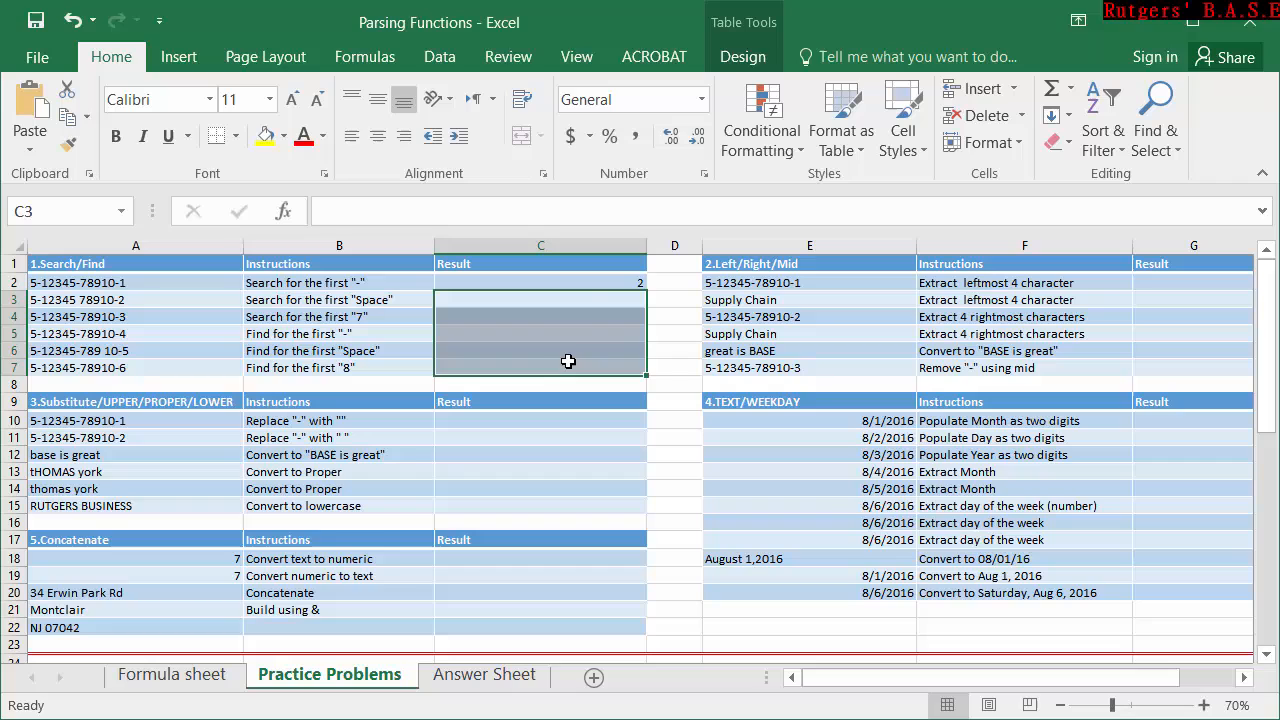
left_click(629, 283)
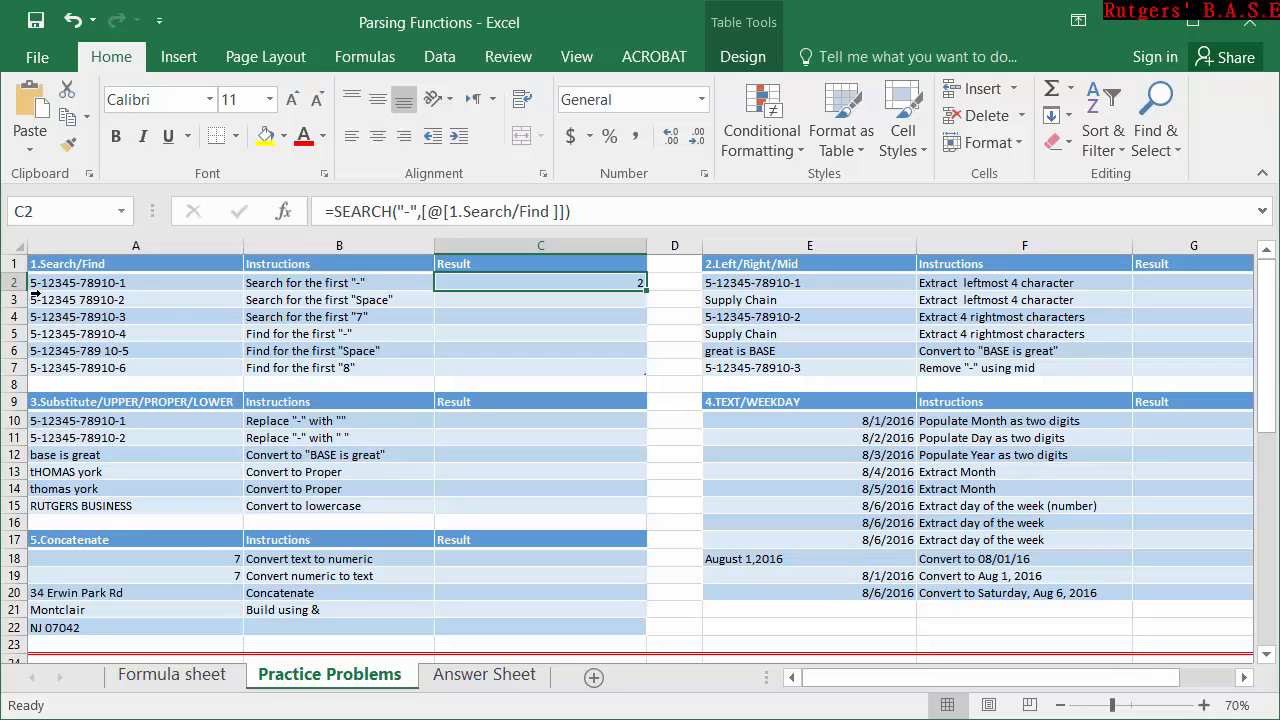
left_click(571, 299)
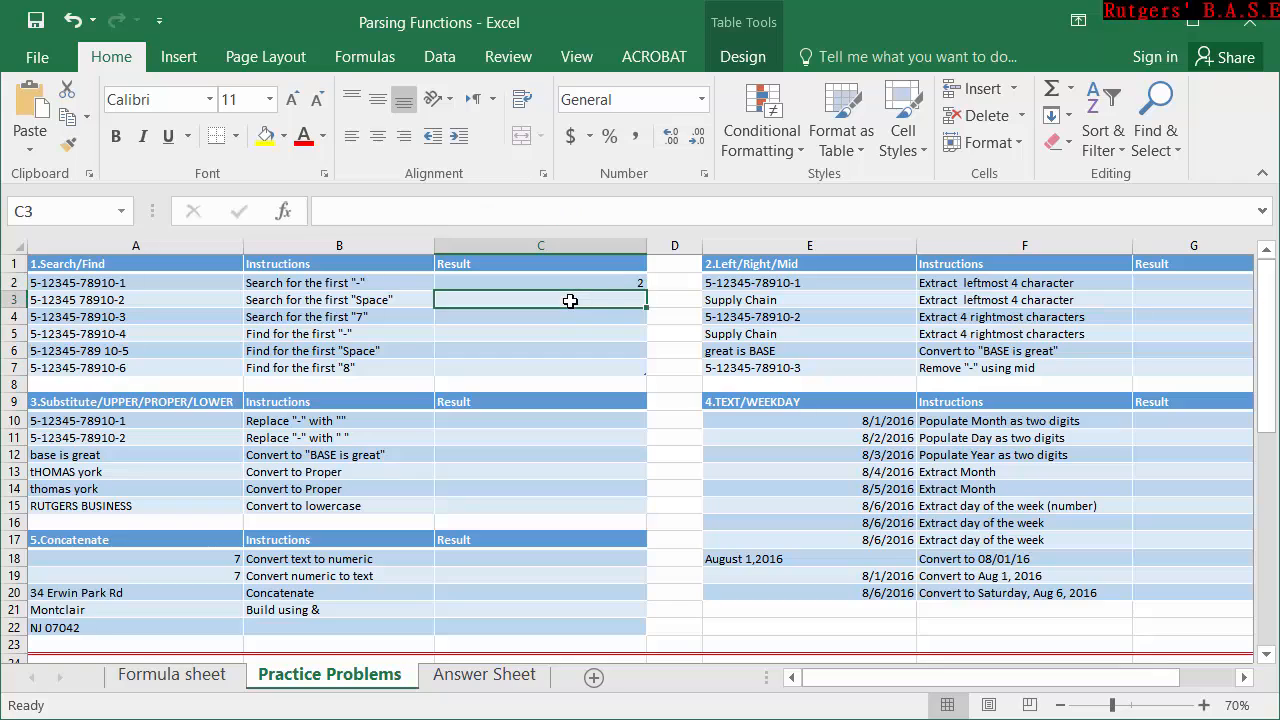
left_click(607, 284)
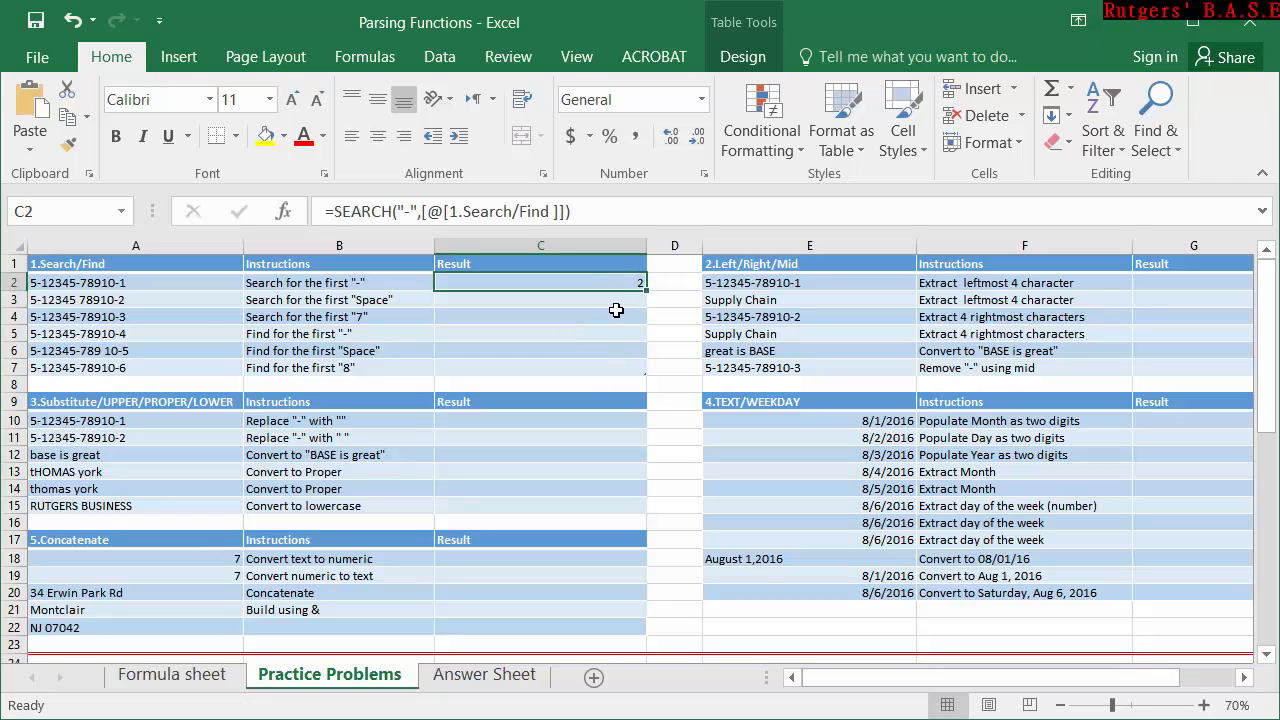
left_click(617, 305)
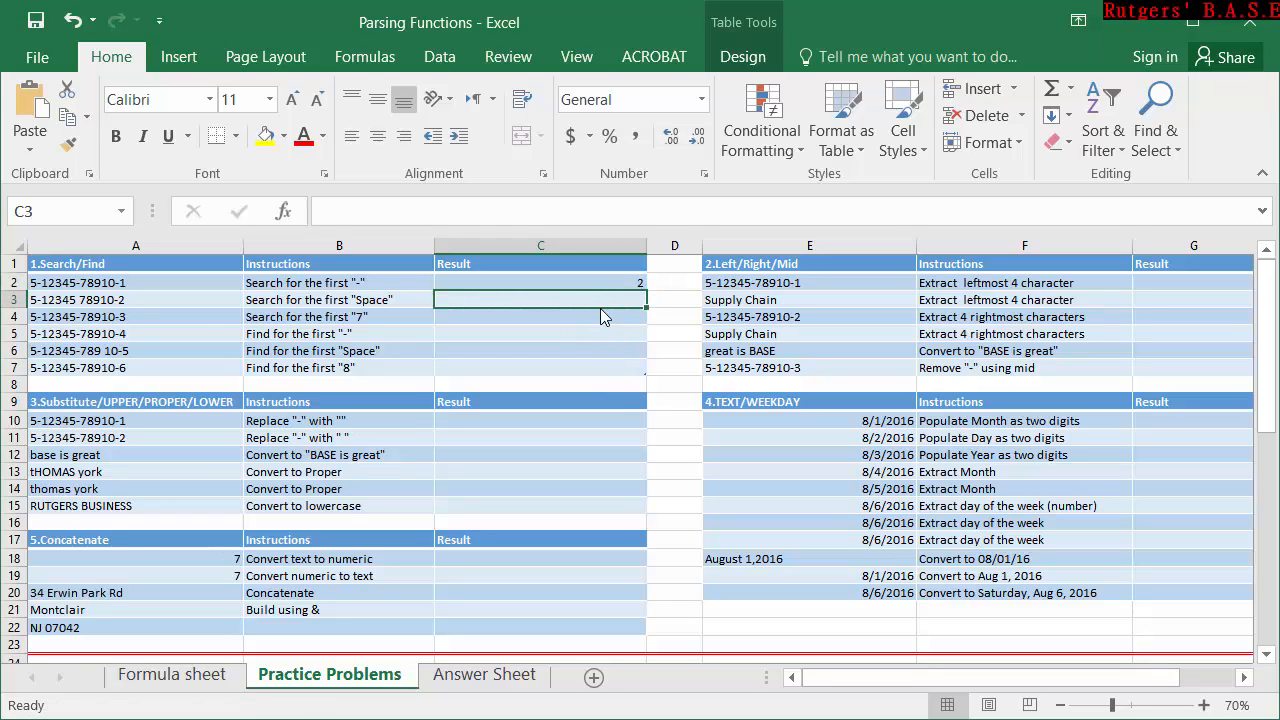
key("Down")
key("Down")
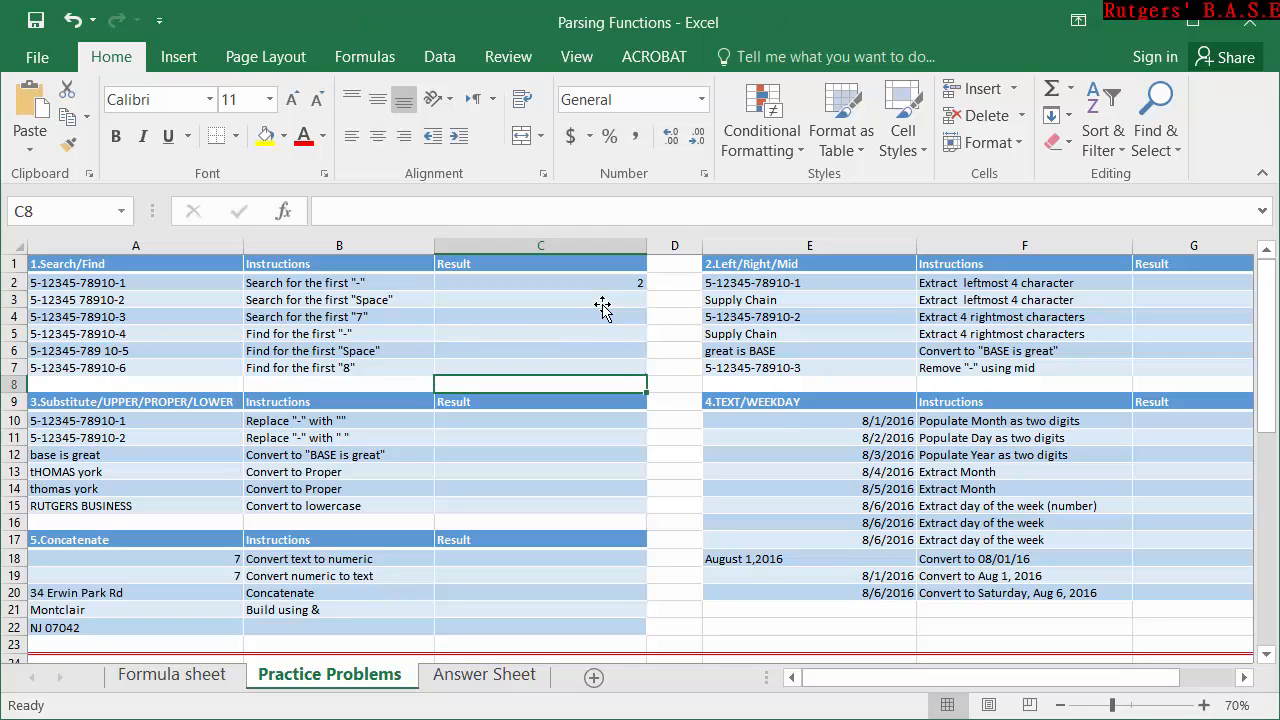
Enter =SEARCH(" ",[@[1.Search/Find ]]) in C3 to locate the first space in the text of A3.
left_click(607, 302)
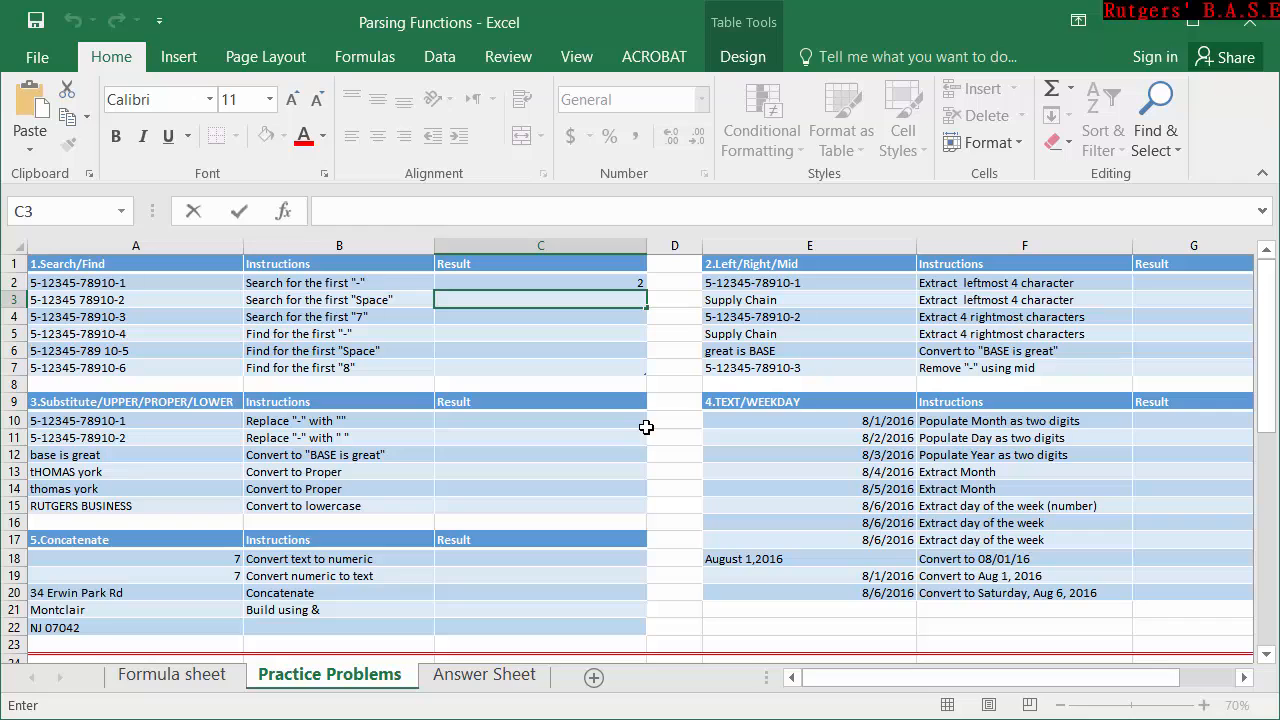
type("=")
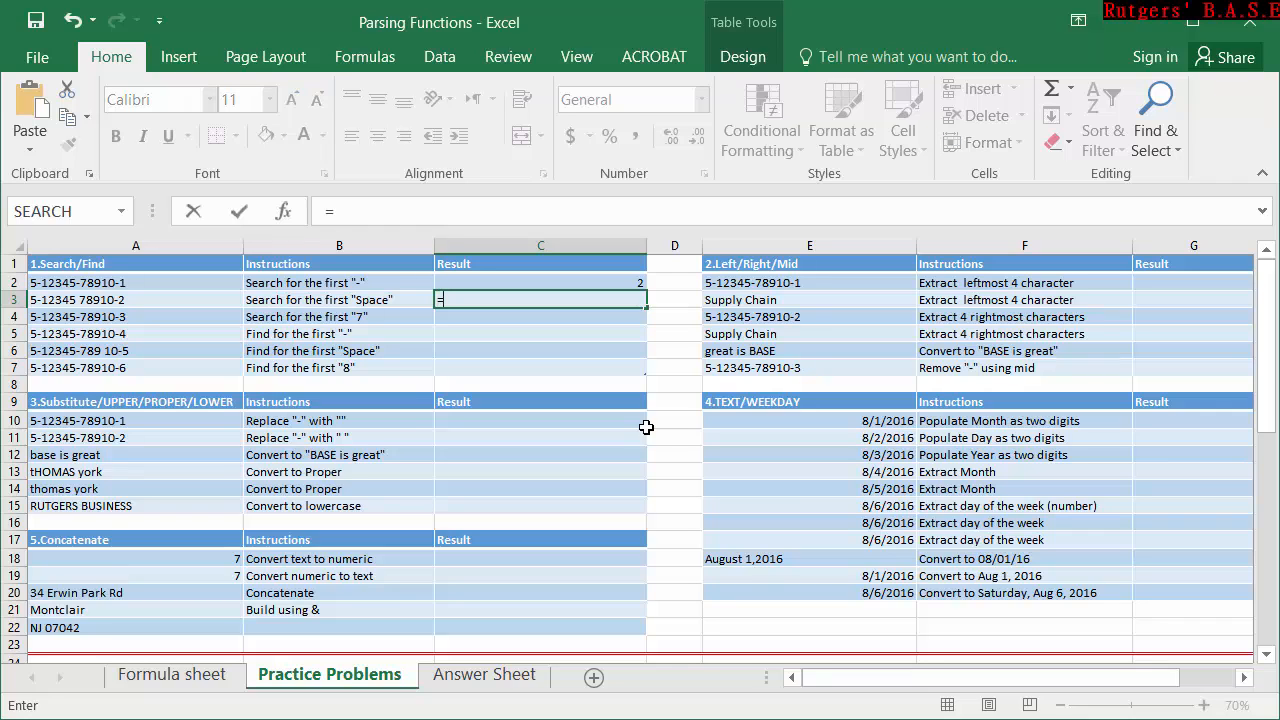
type("ser")
key("Tab")
key("BackSpace")
key("BackSpace")
key("BackSpace")
key("BackSpace")
key("BackSpace")
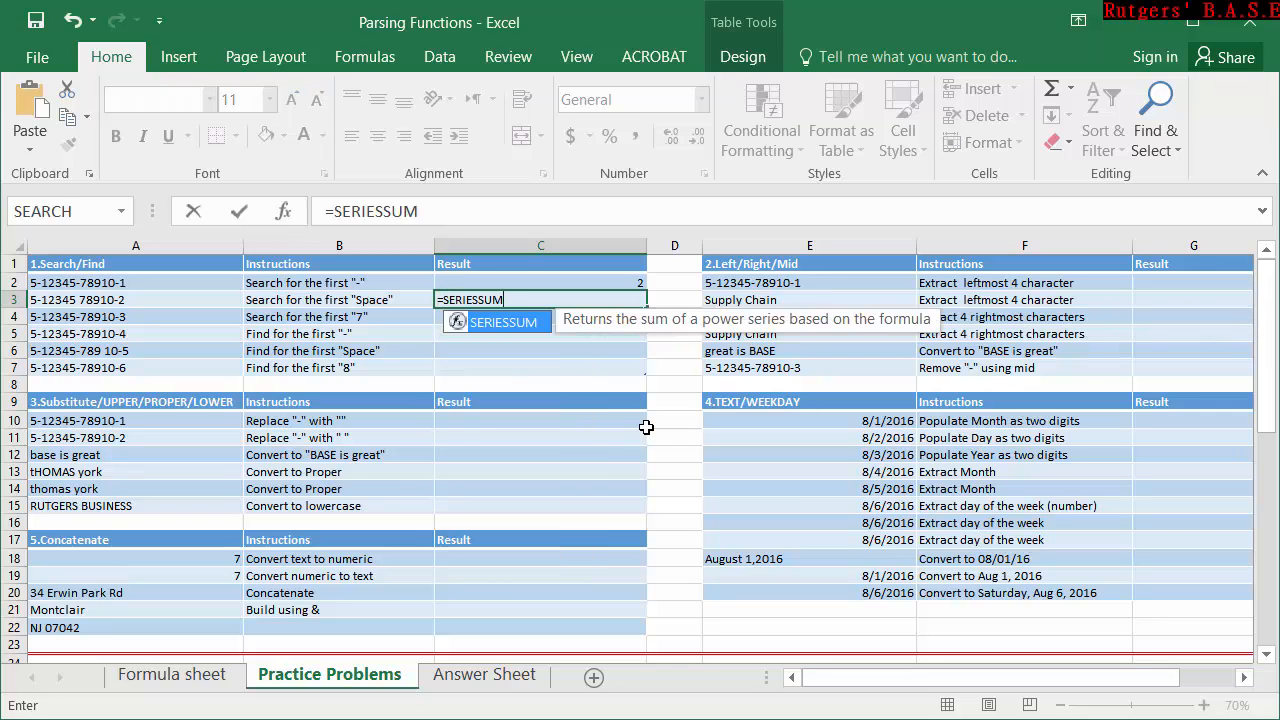
key("BackSpace")
key("BackSpace")
key("BackSpace")
key("BackSpace")
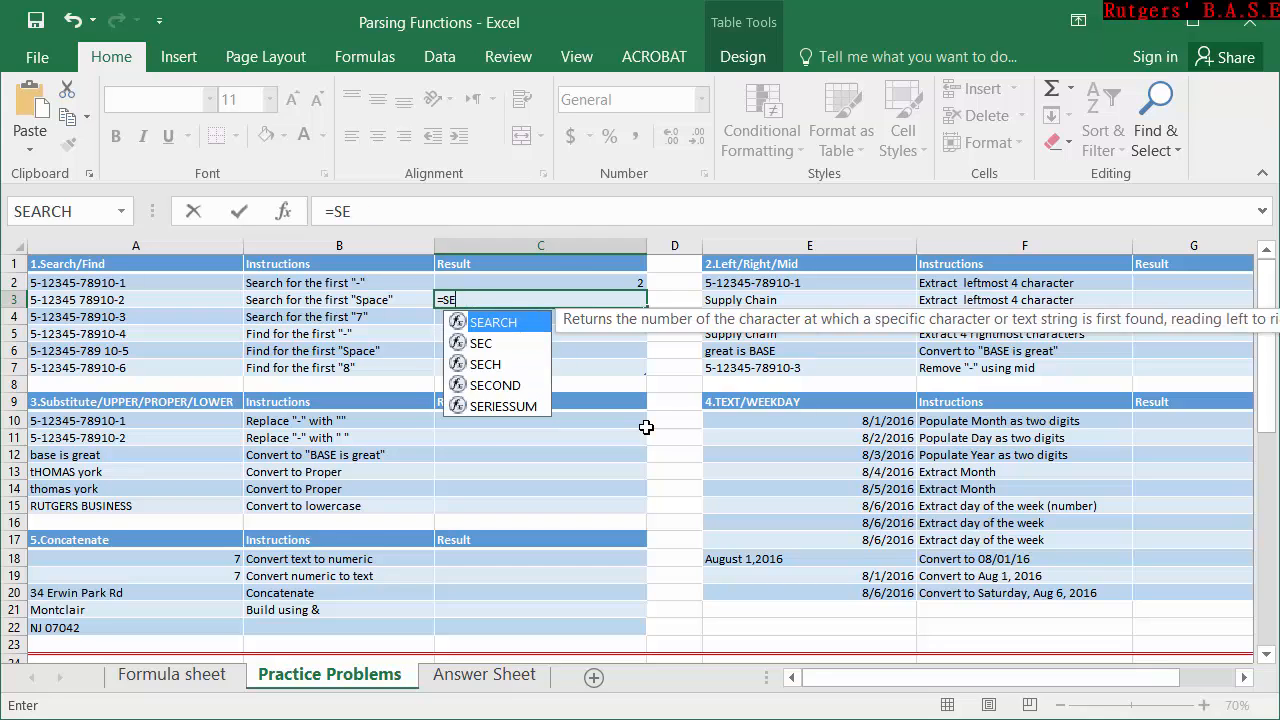
key("Tab")
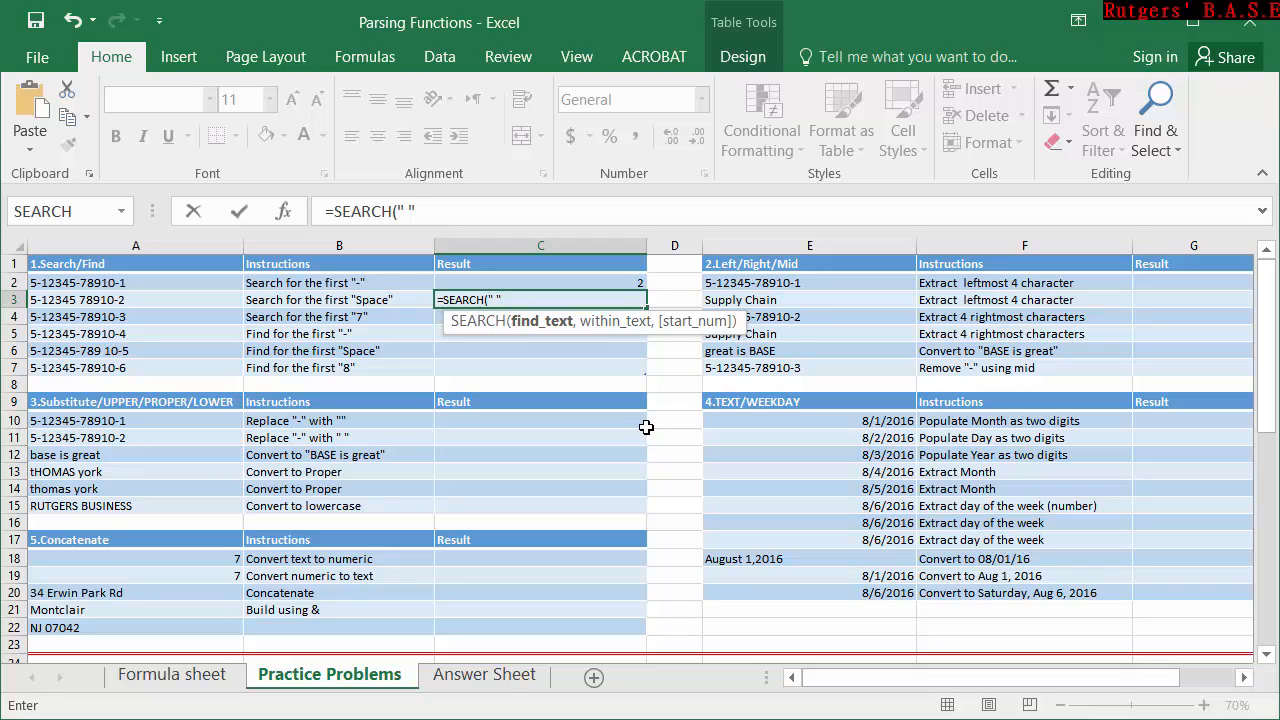
type(",")
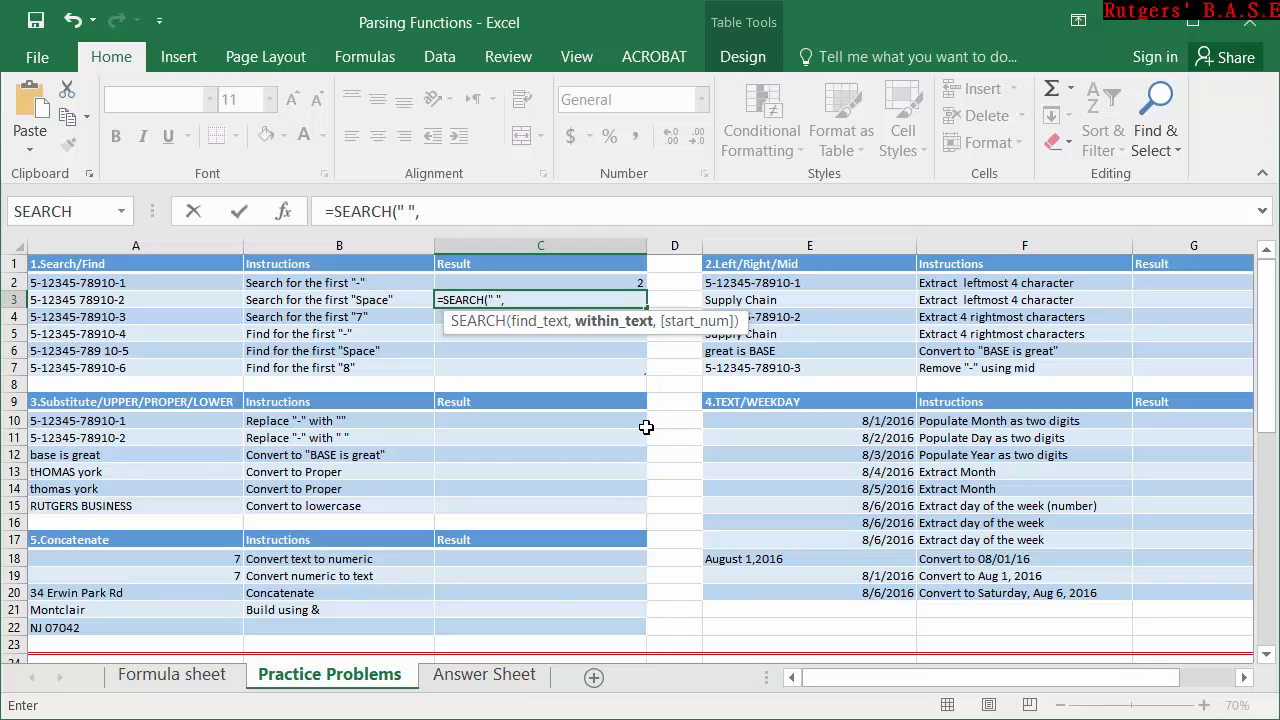
left_click(134, 303)
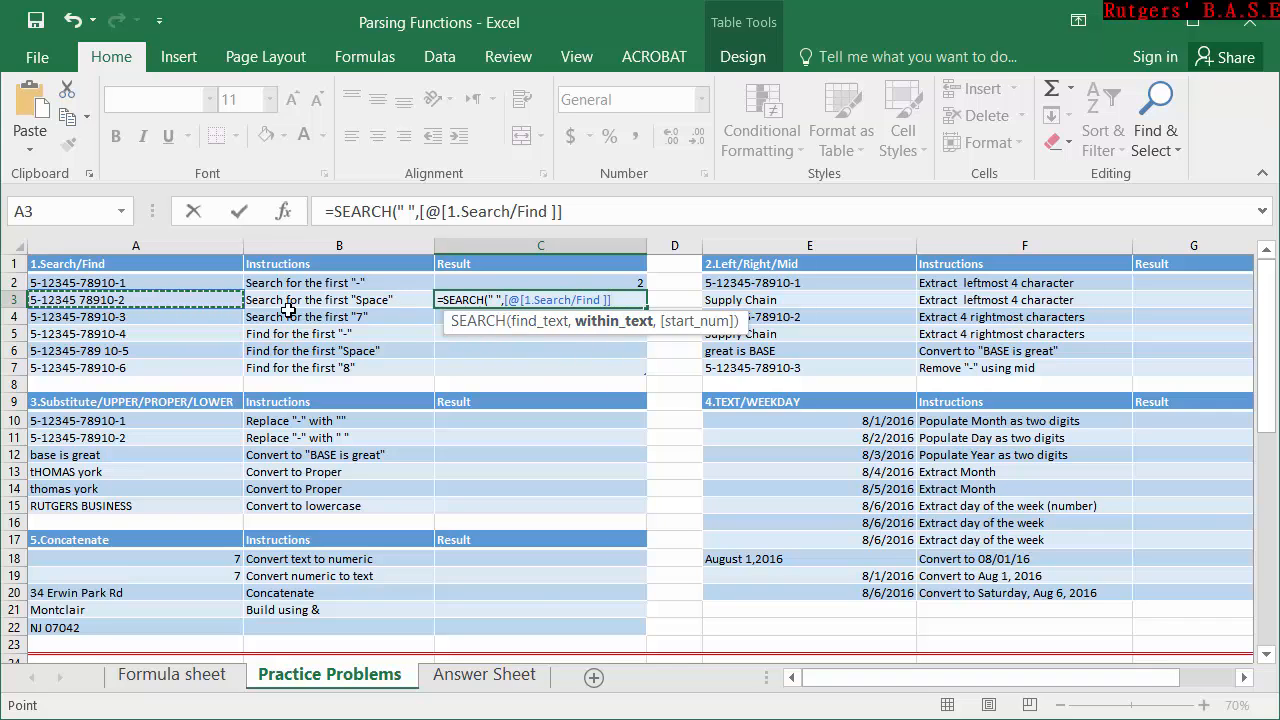
type(")")
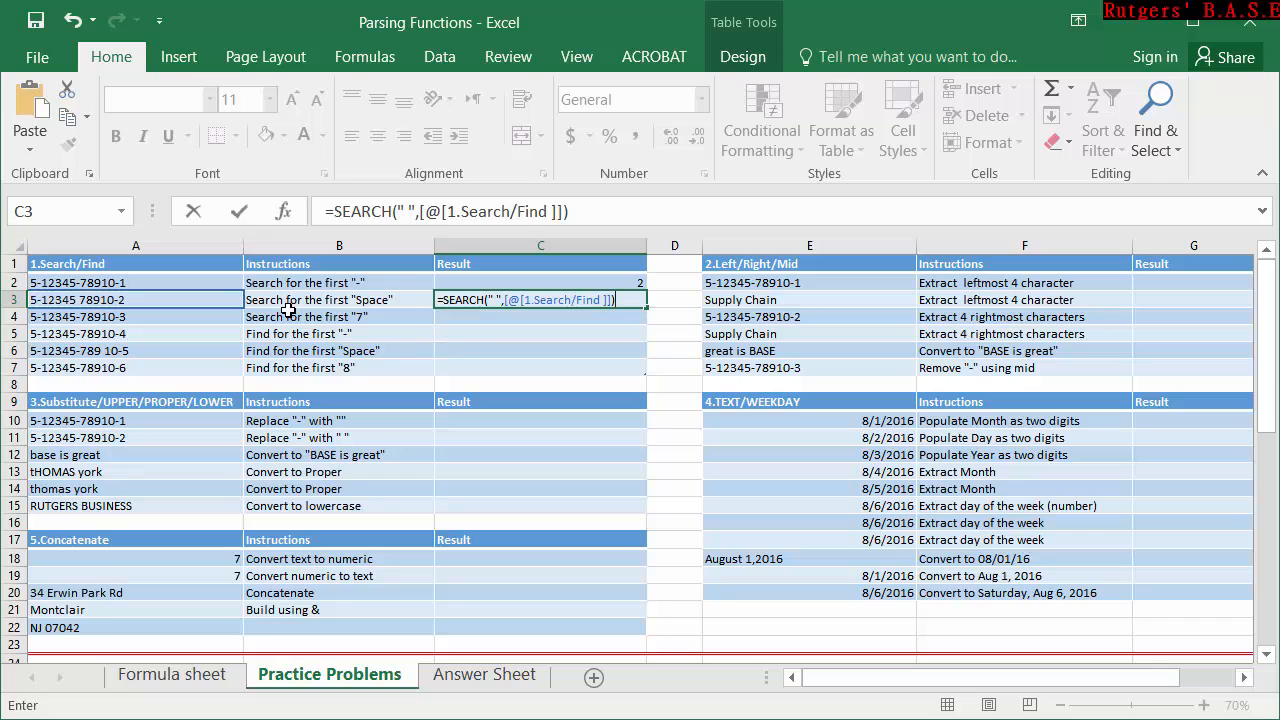
key("Return")
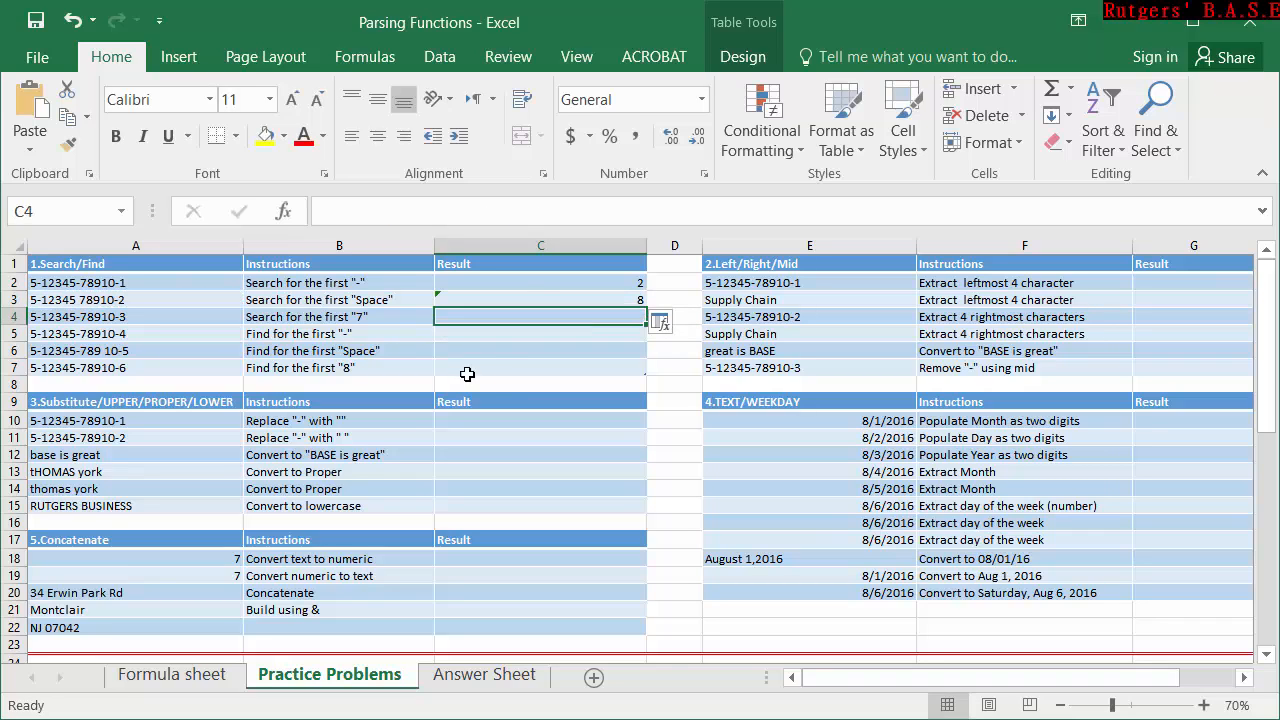
Compare the C3 result with its source text in A3, and clear the SEARCH formulas from C3 and C2.
left_click(637, 299)
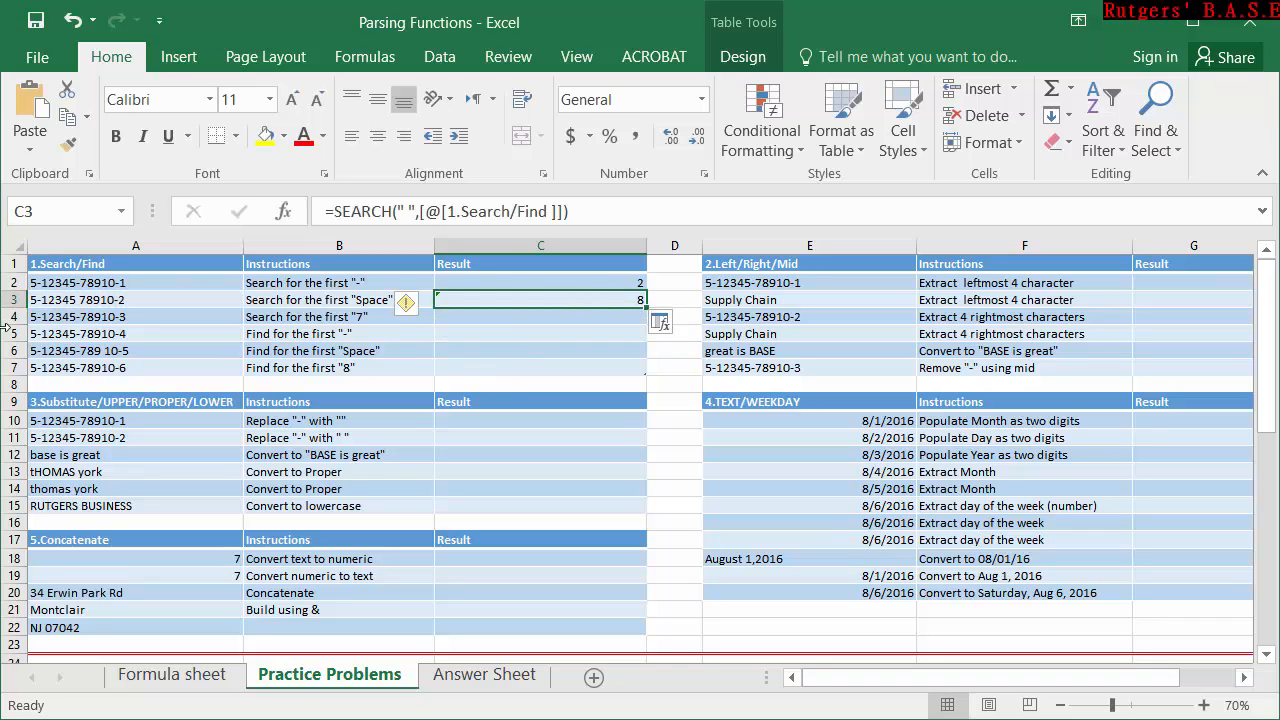
left_click(79, 300)
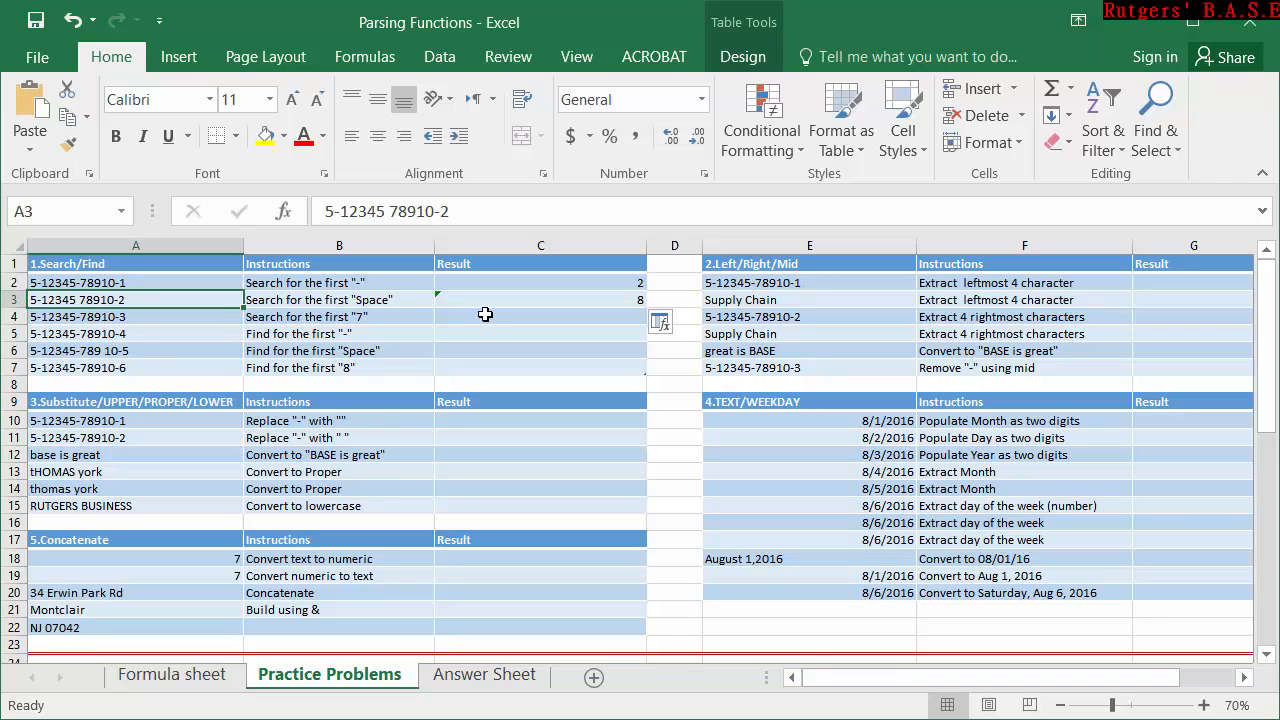
double_click(627, 300)
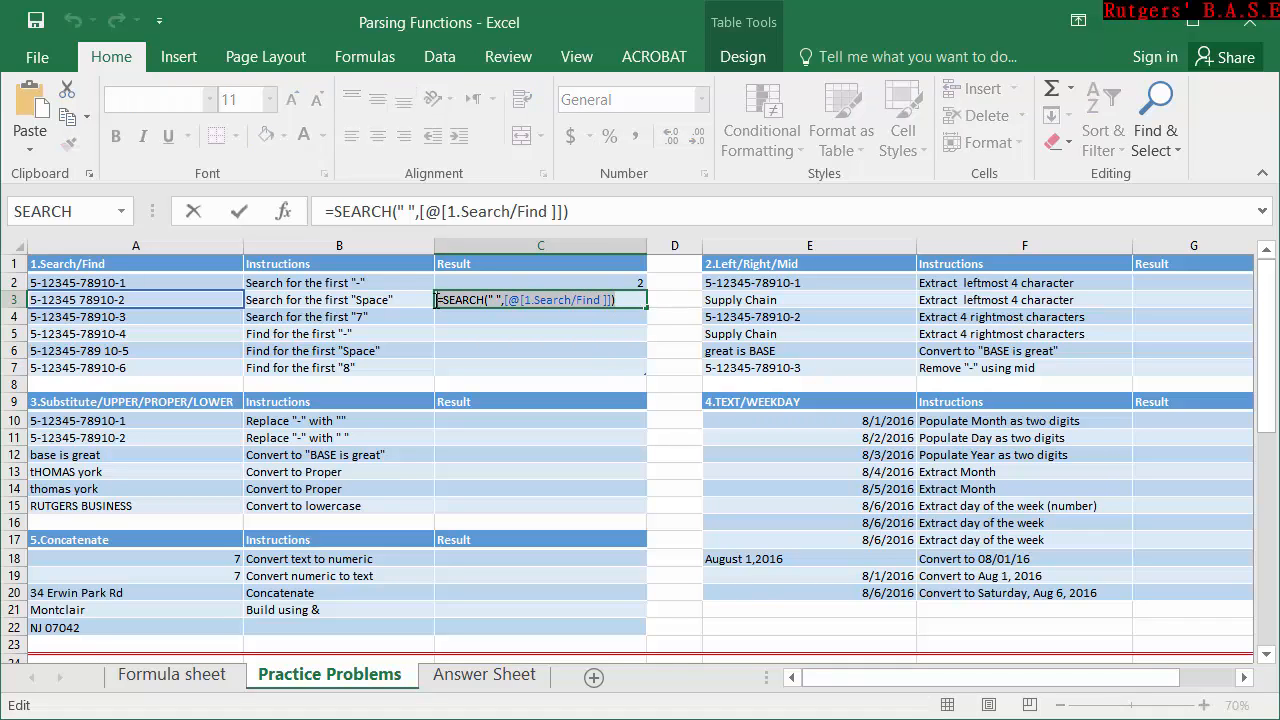
key("BackSpace")
left_click(586, 284)
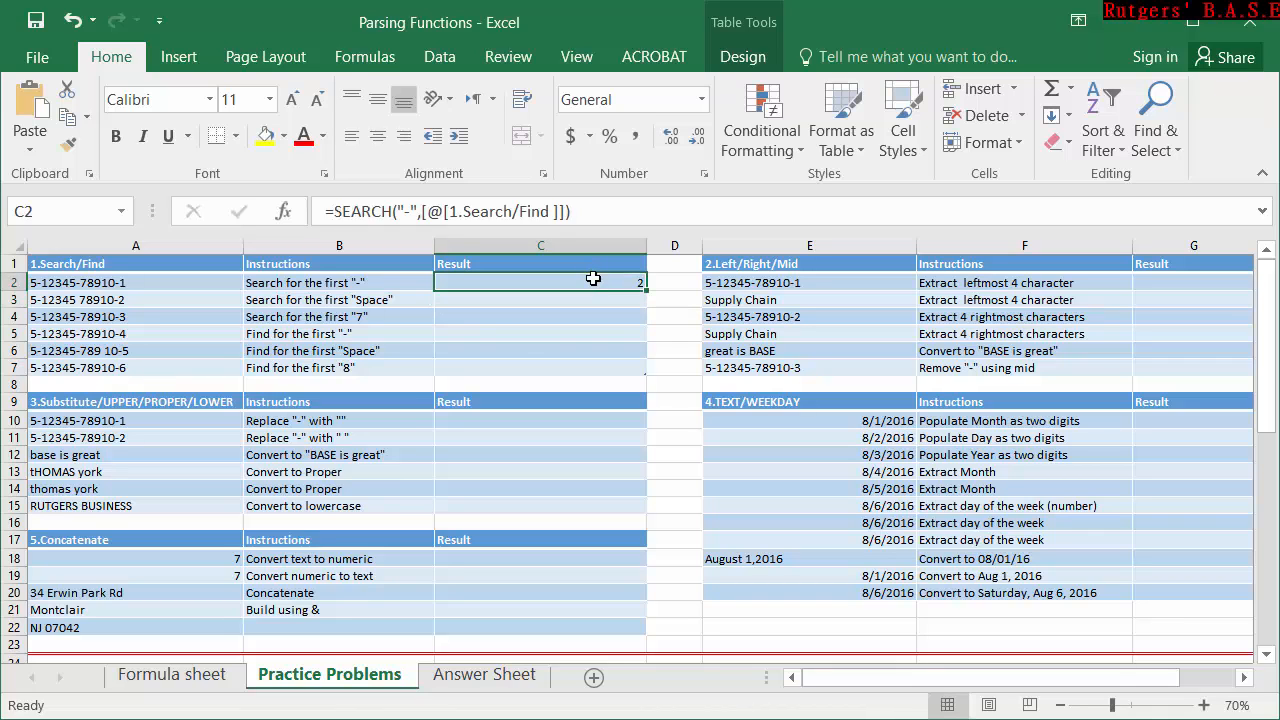
key("Delete")
Enter =FIND("-",[@[1.Search/Find ]]) in C5 to locate the first hyphen in the text of A5.
left_click(515, 332)
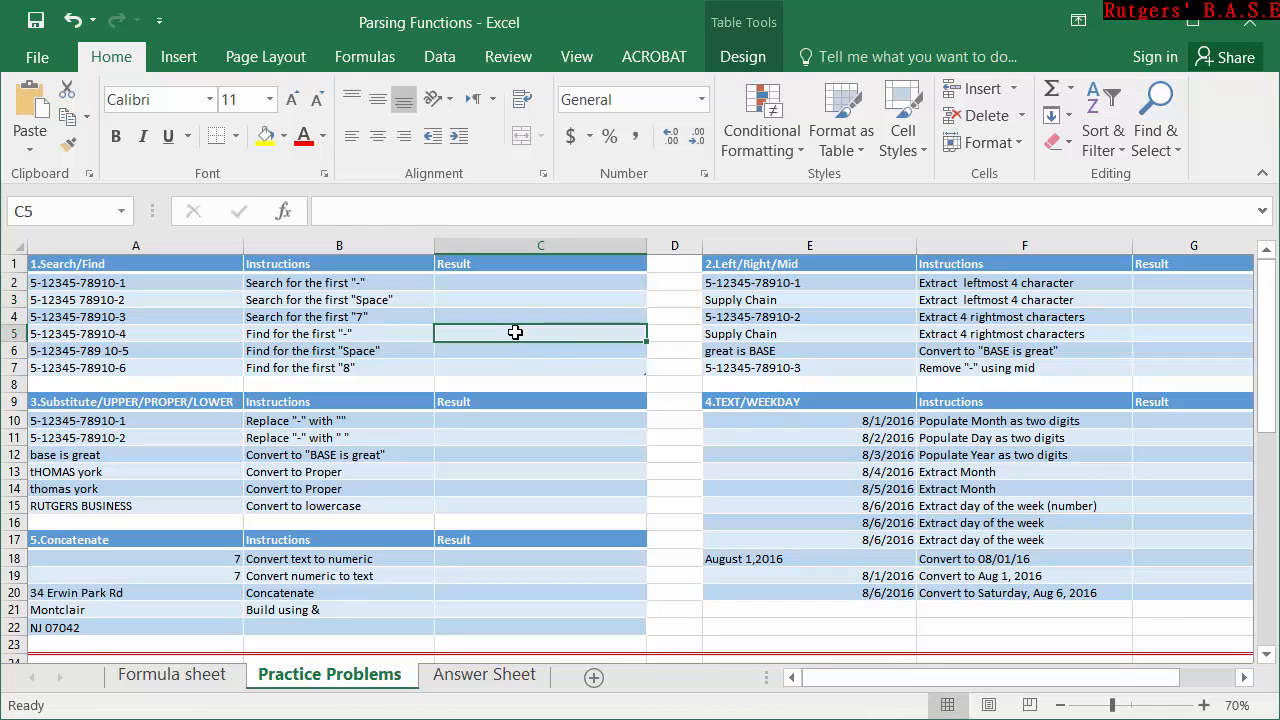
type("=")
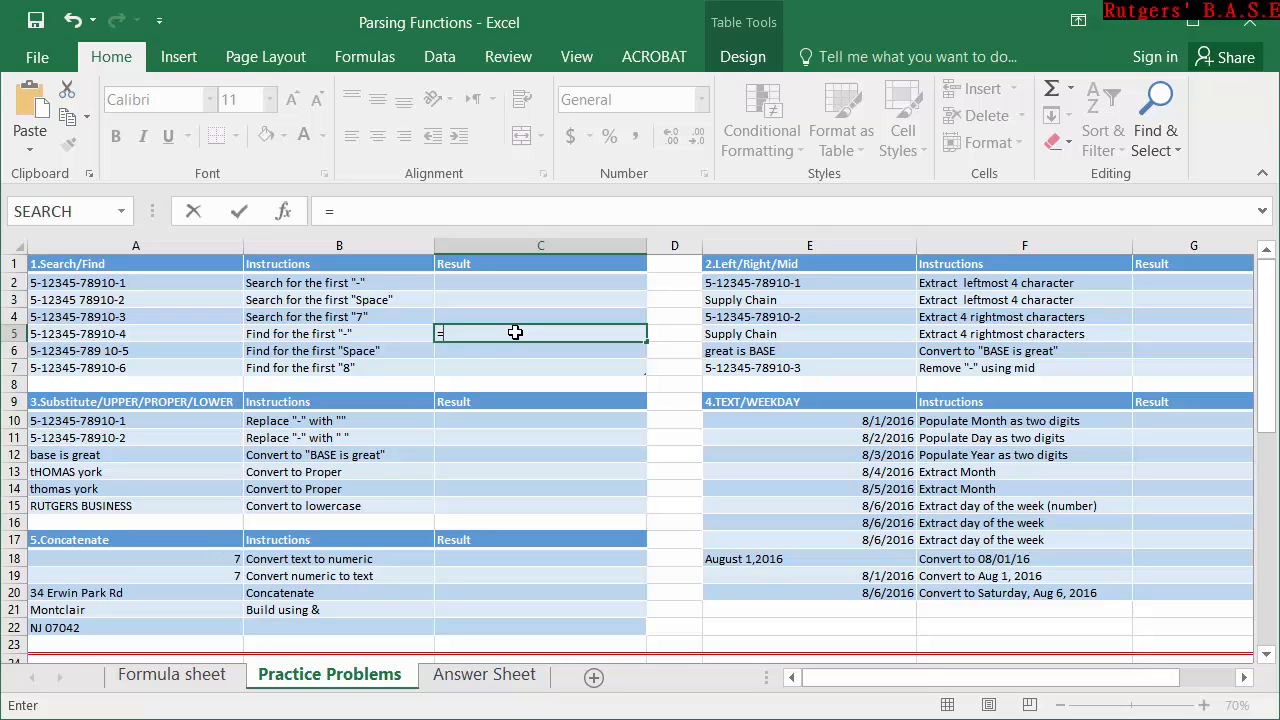
type("find")
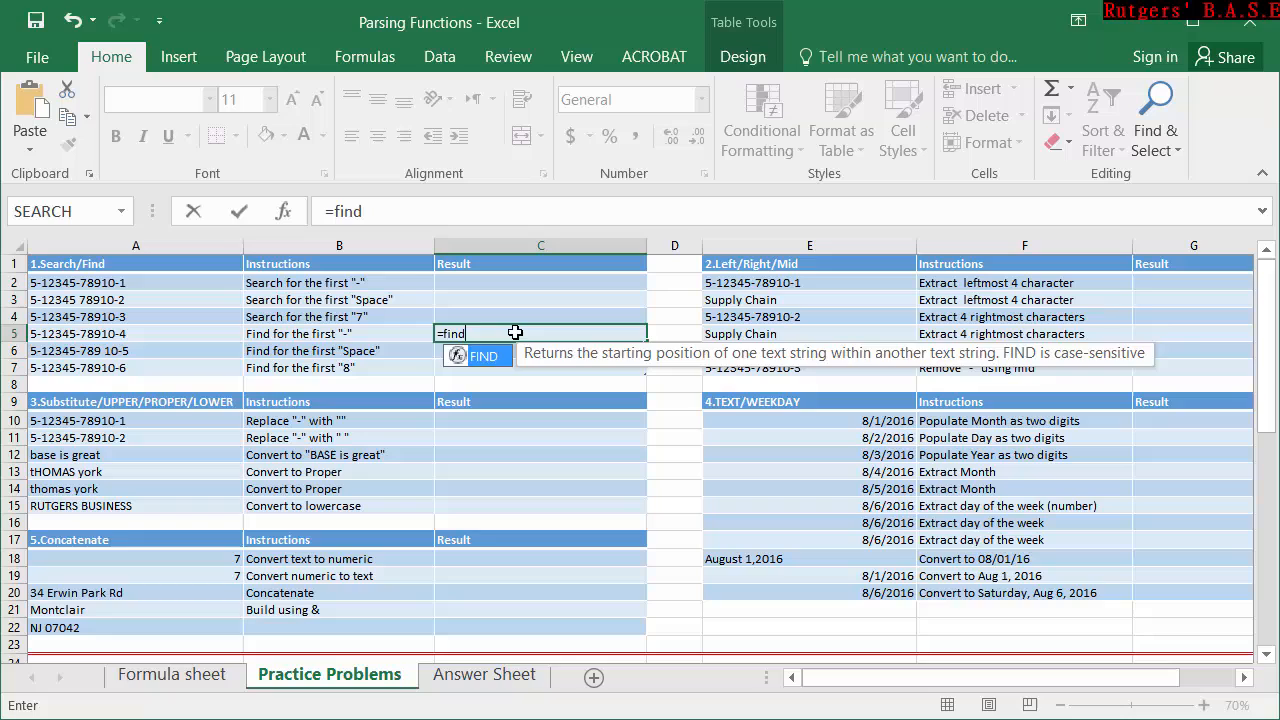
key("Tab")
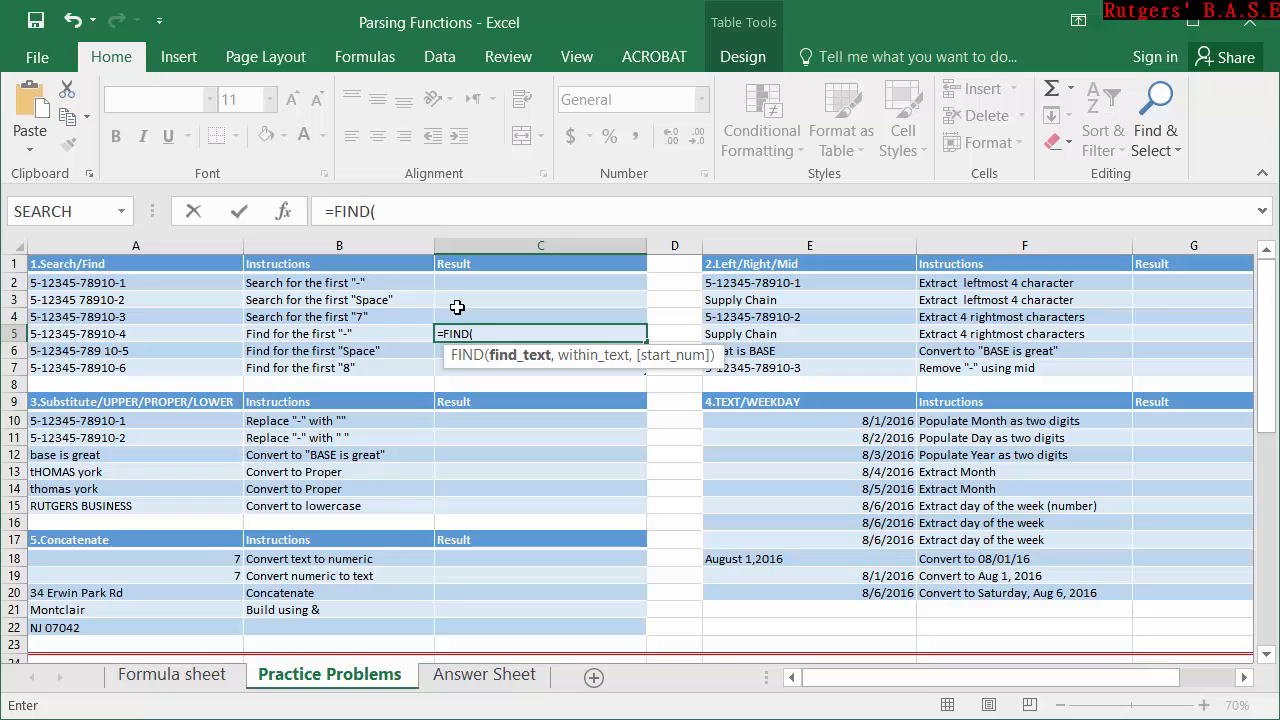
type("\"_\"")
type(",")
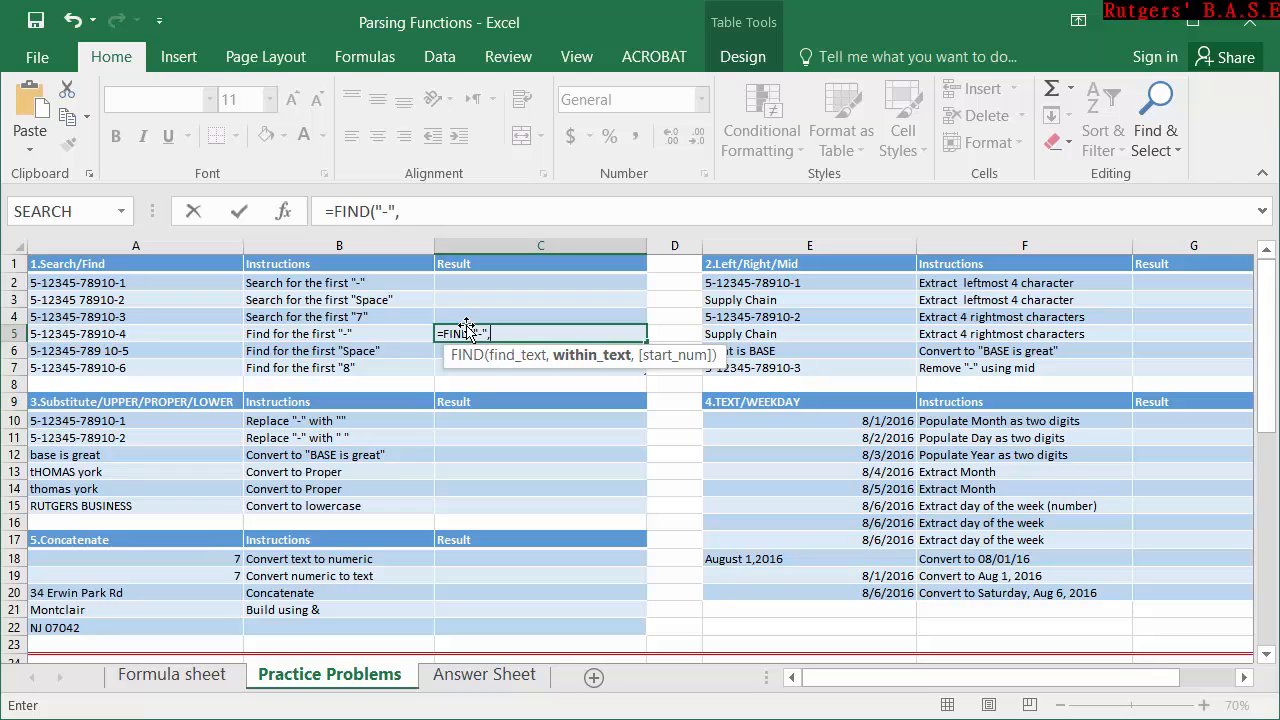
left_click(161, 340)
type(")")
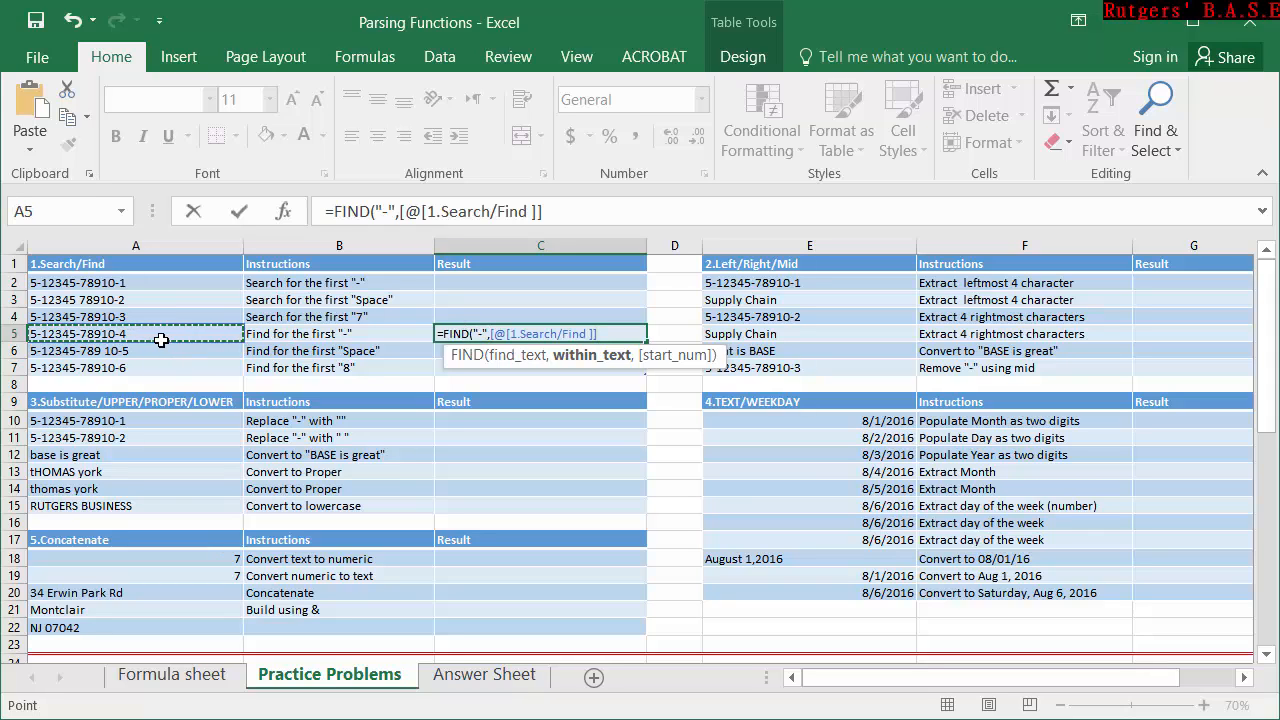
key("Return")
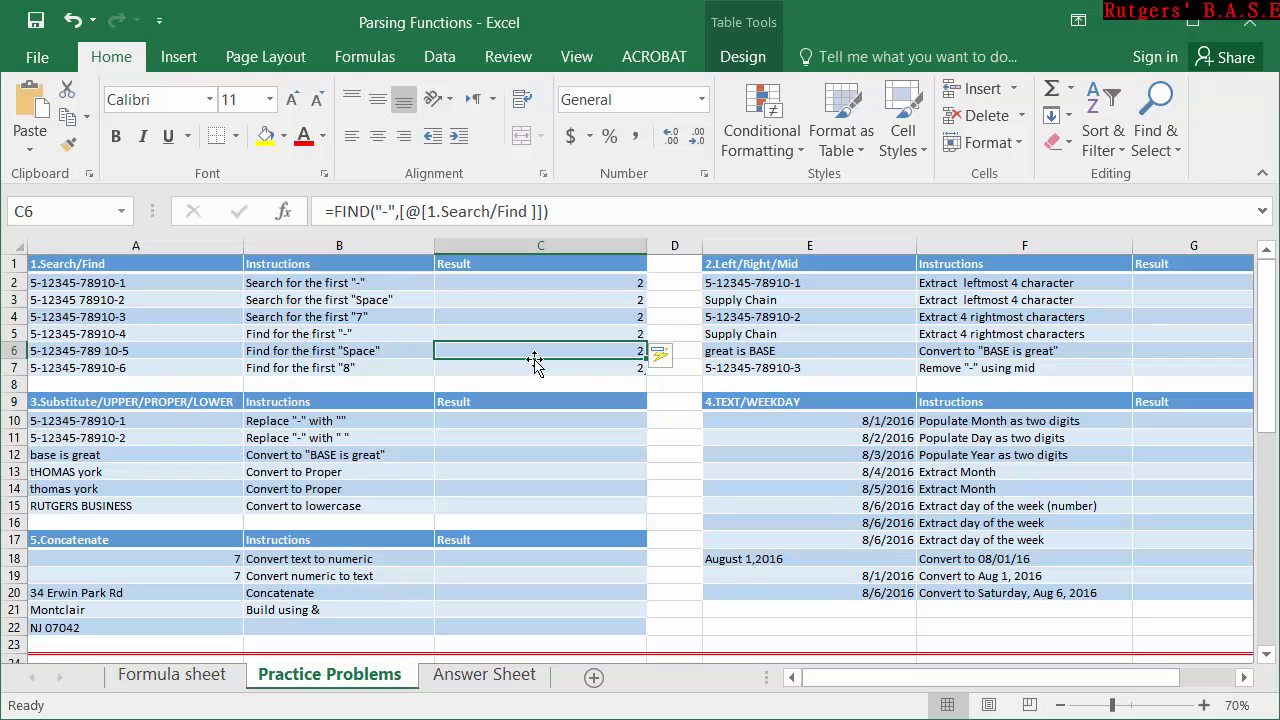
Clear the FIND formulas from the Search/Find results in C2:C7.
left_click(595, 333)
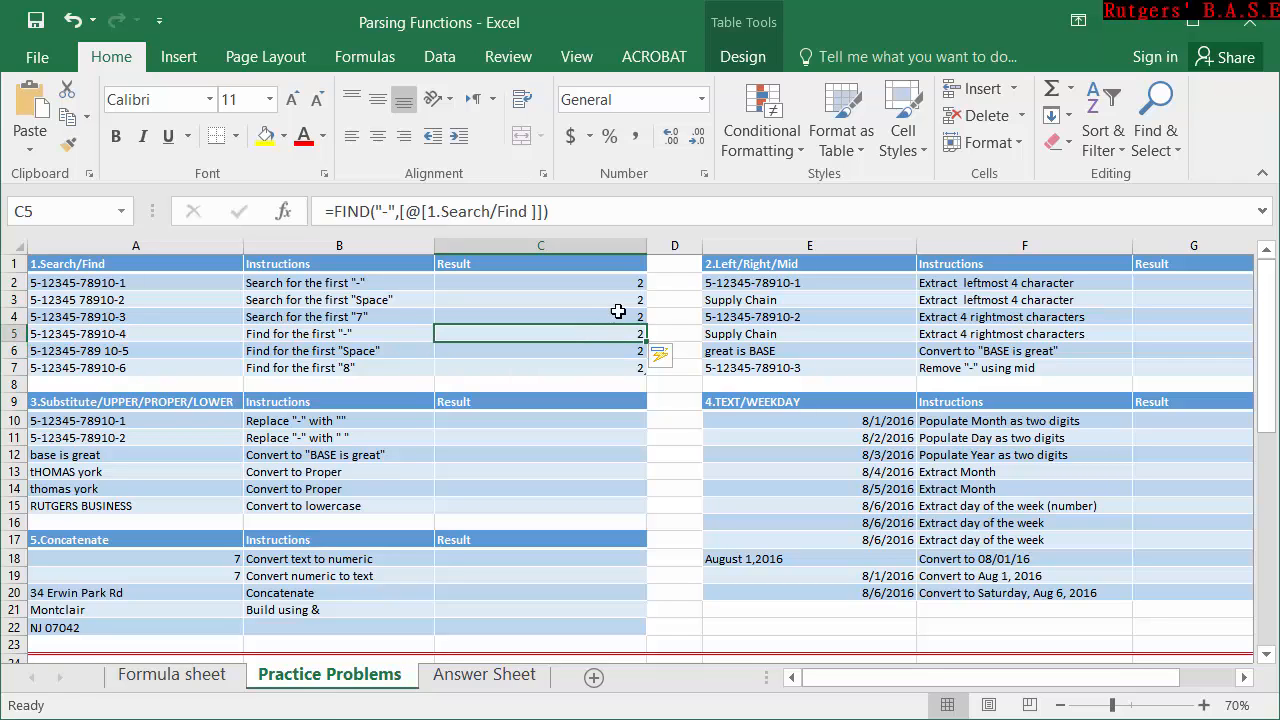
left_click(632, 290)
left_click_drag(632, 290, 622, 368)
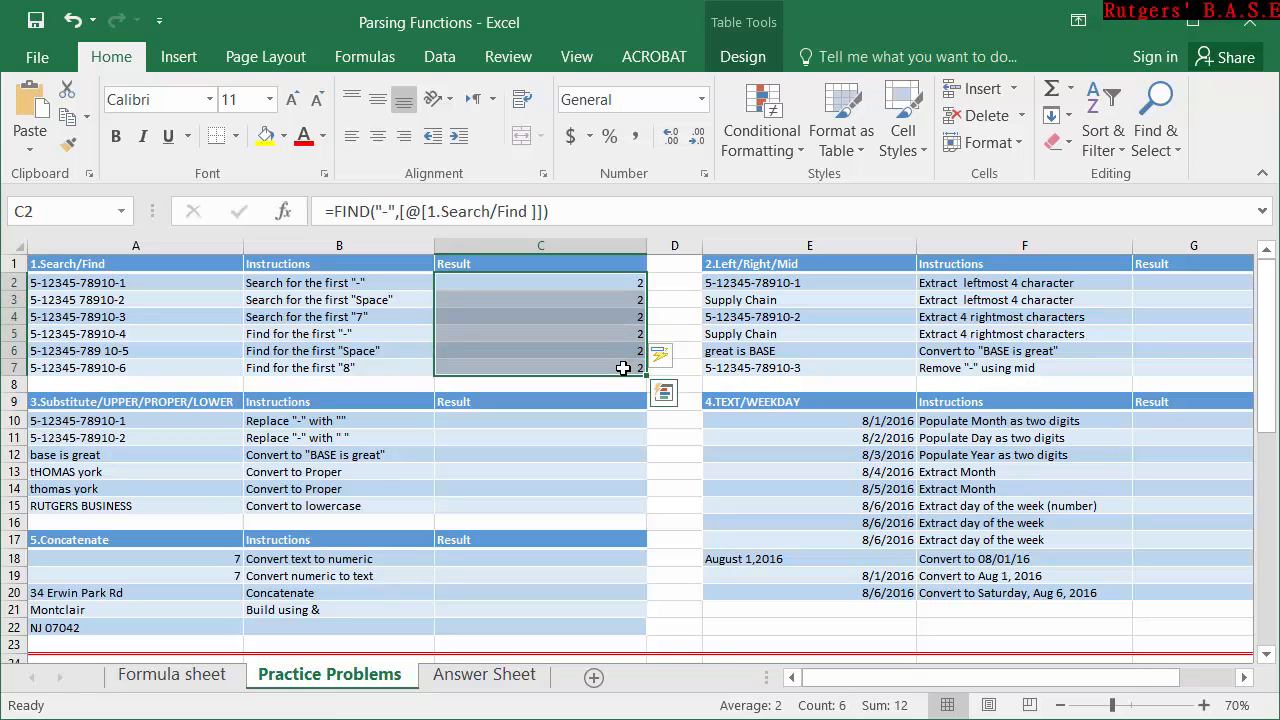
key("Delete")
Enter =LEFT(E2,4) in G2 to extract the leftmost four characters of the text in E2.
left_click_drag(876, 677, 922, 677)
left_click(980, 270)
left_click(976, 281)
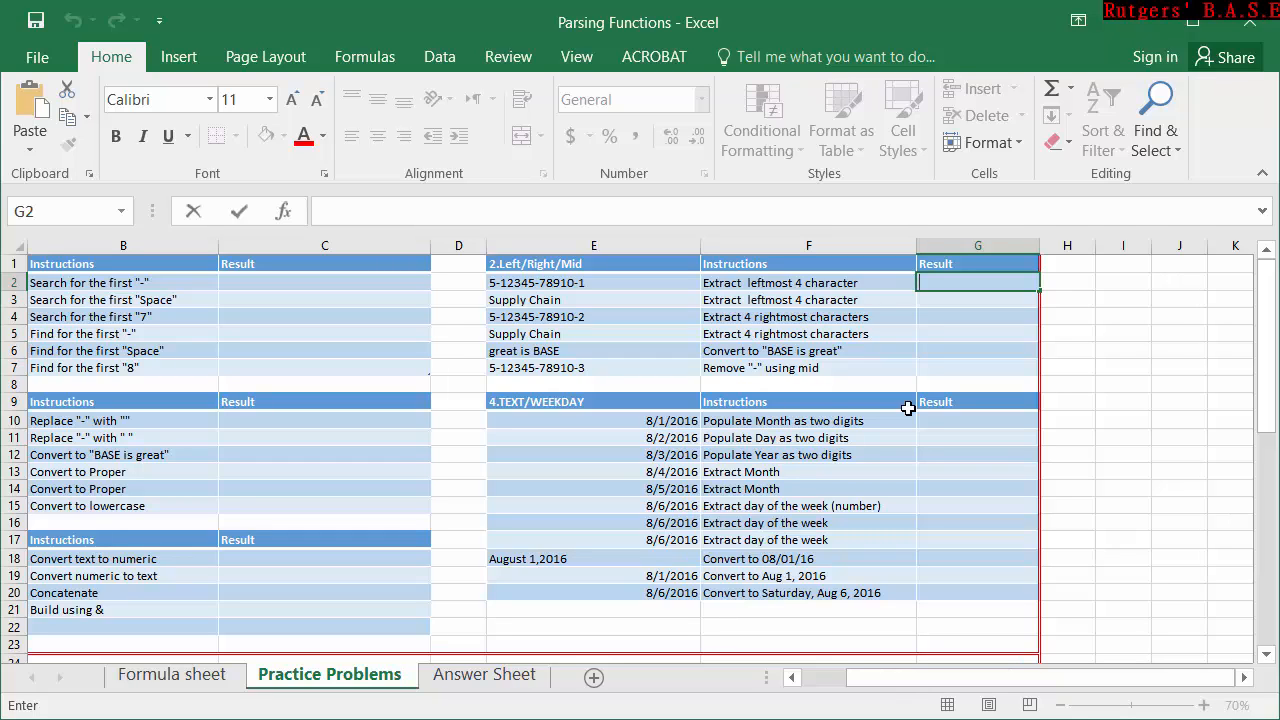
type("le")
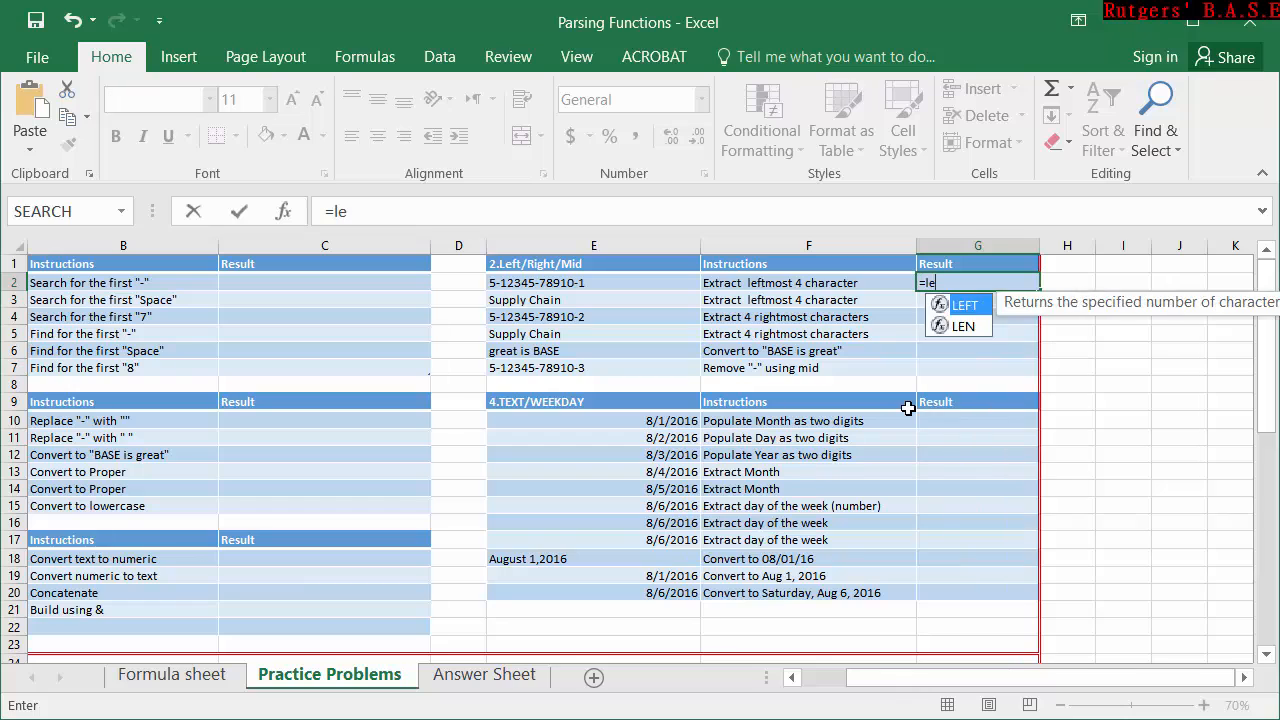
key("Tab")
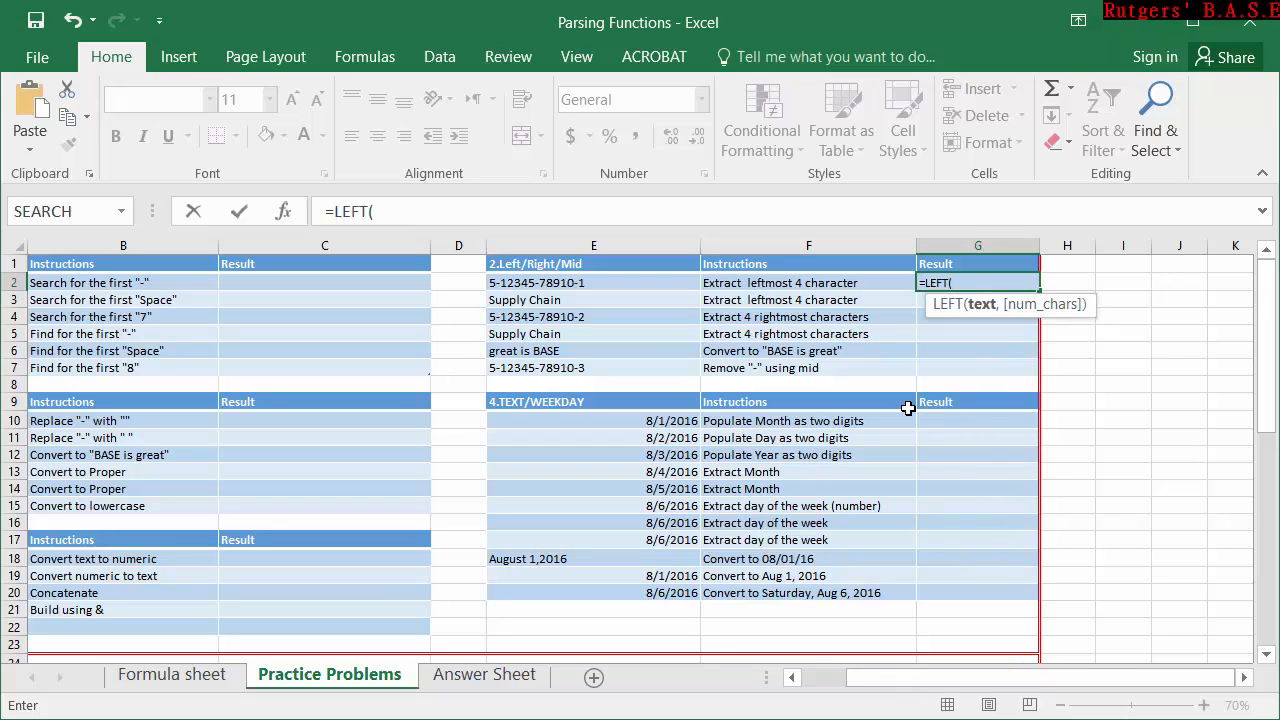
left_click(608, 288)
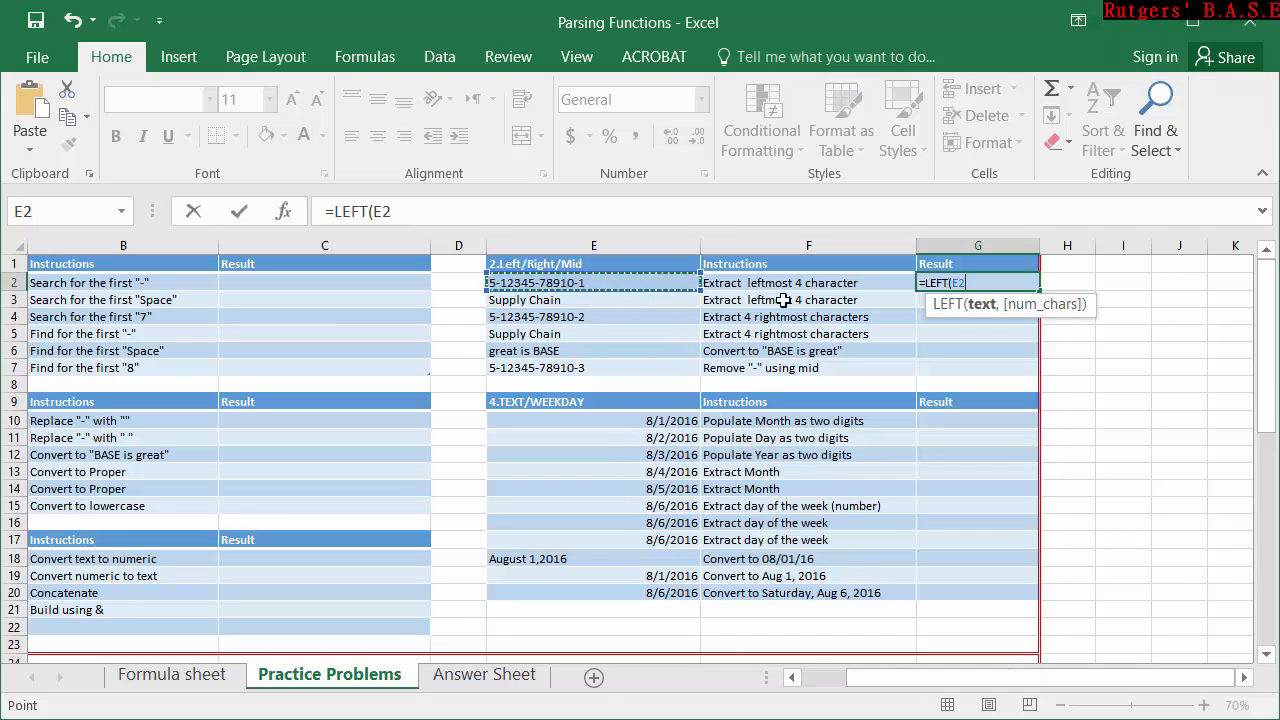
type(",")
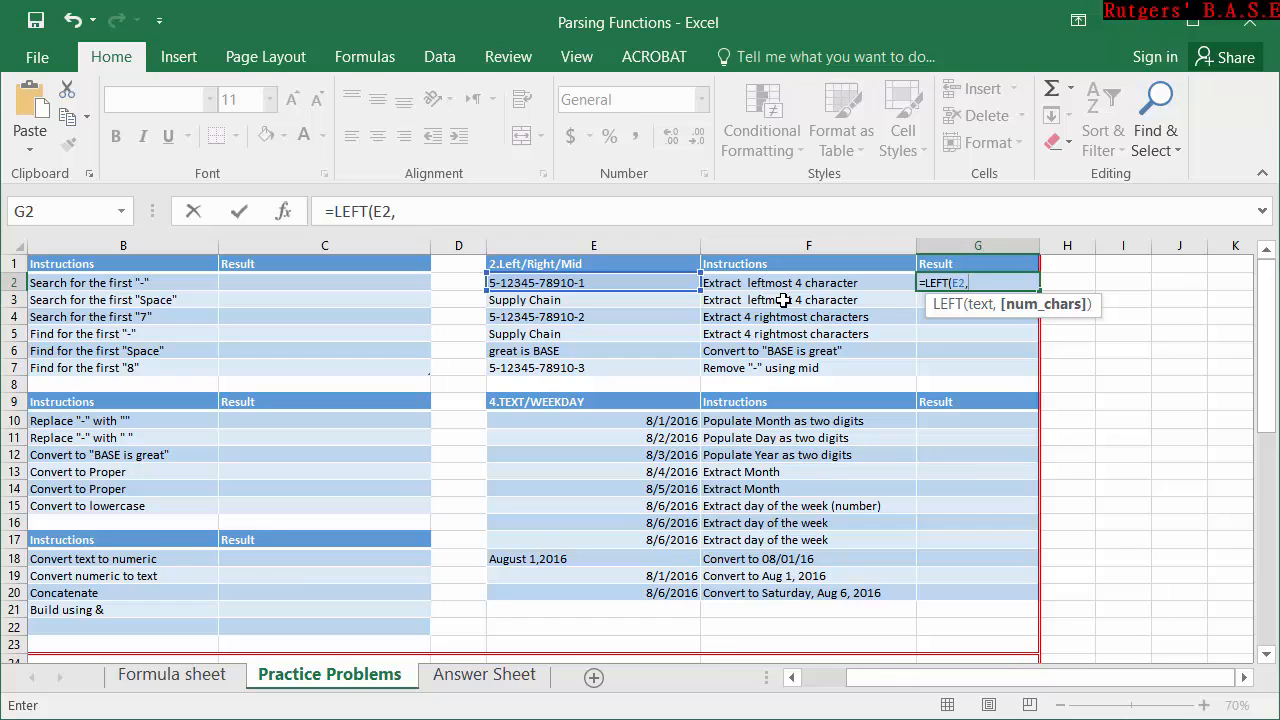
type("4)")
key("Return")
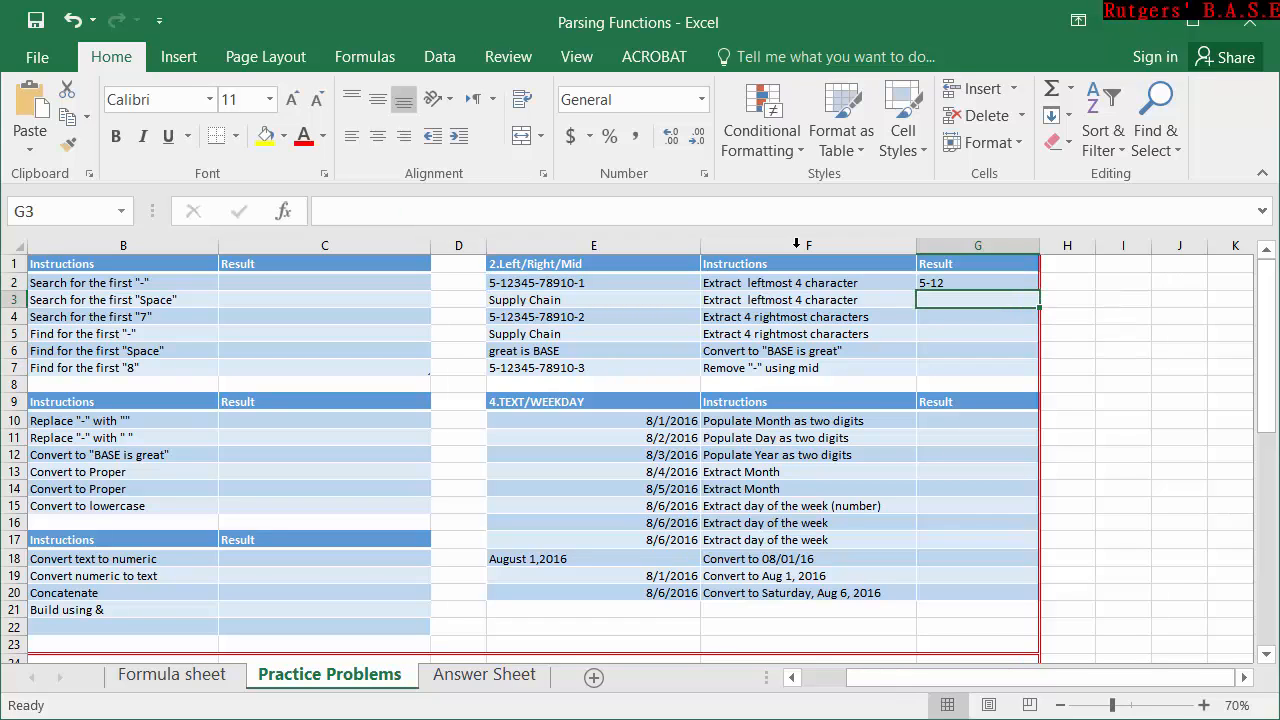
Enter =RIGHT(E4,4) in G4 to extract the rightmost four characters of the text in E4.
left_click(939, 320)
type("=")
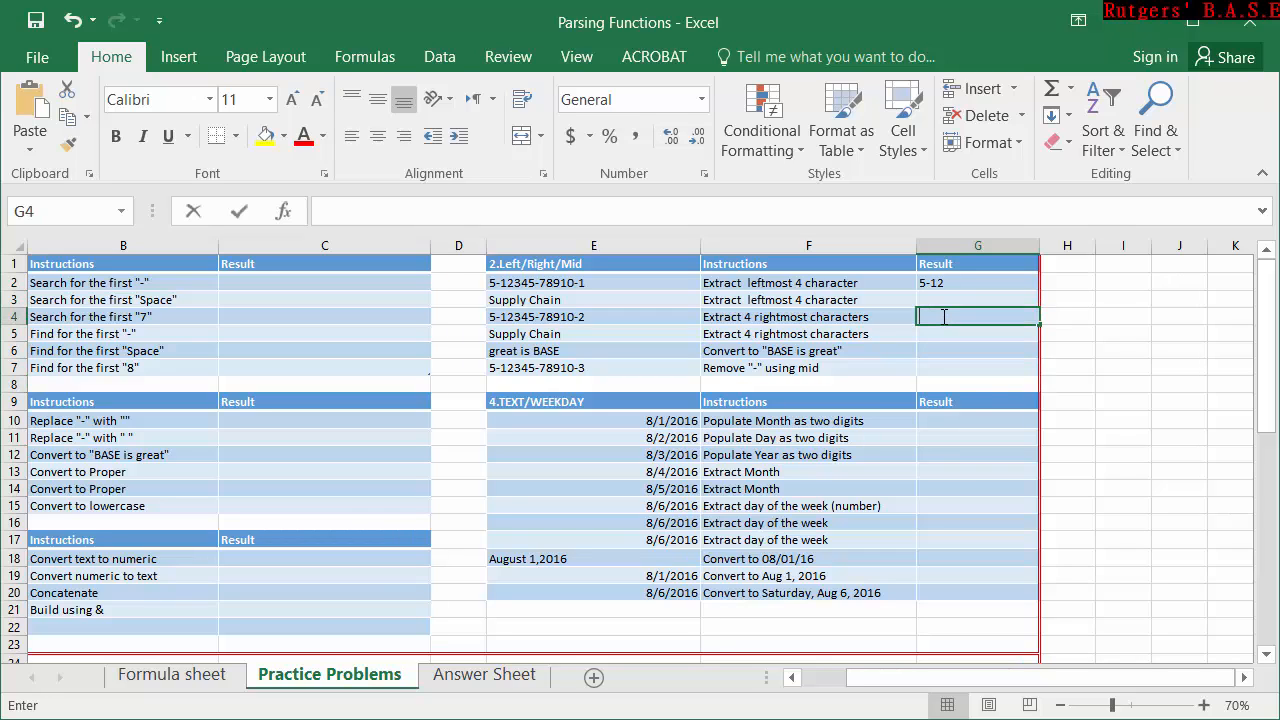
type("righ")
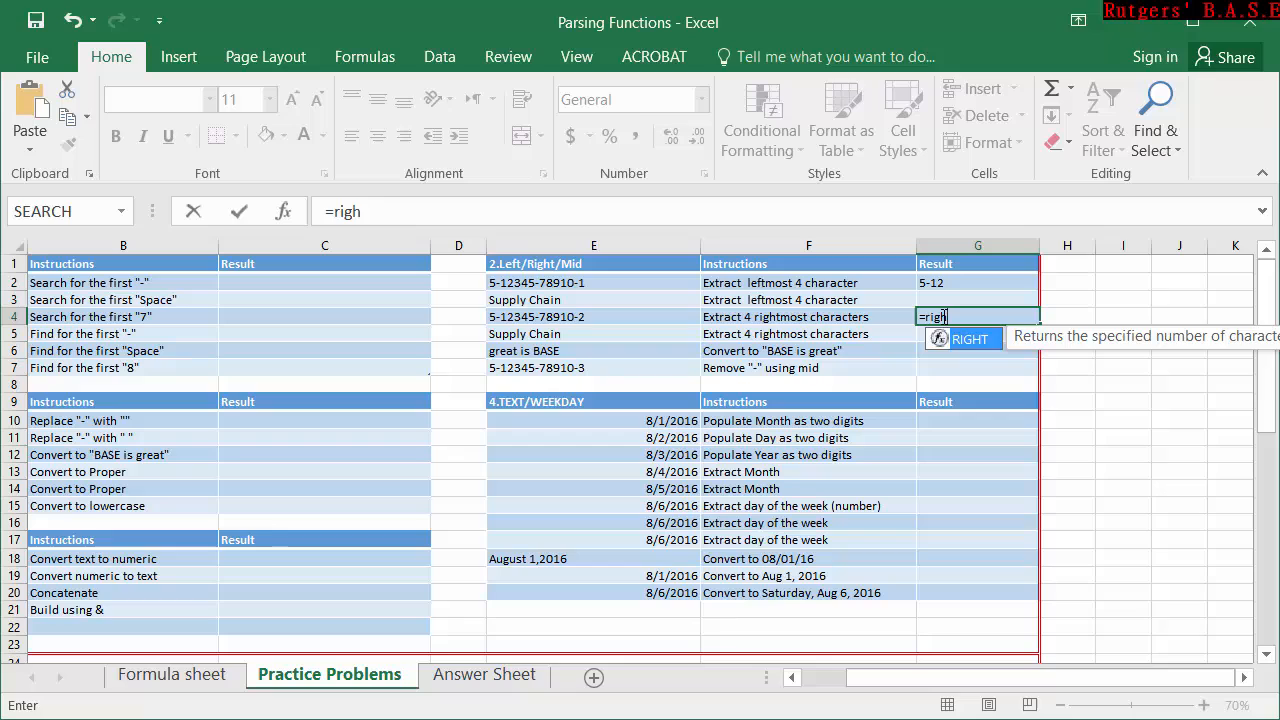
key("Tab")
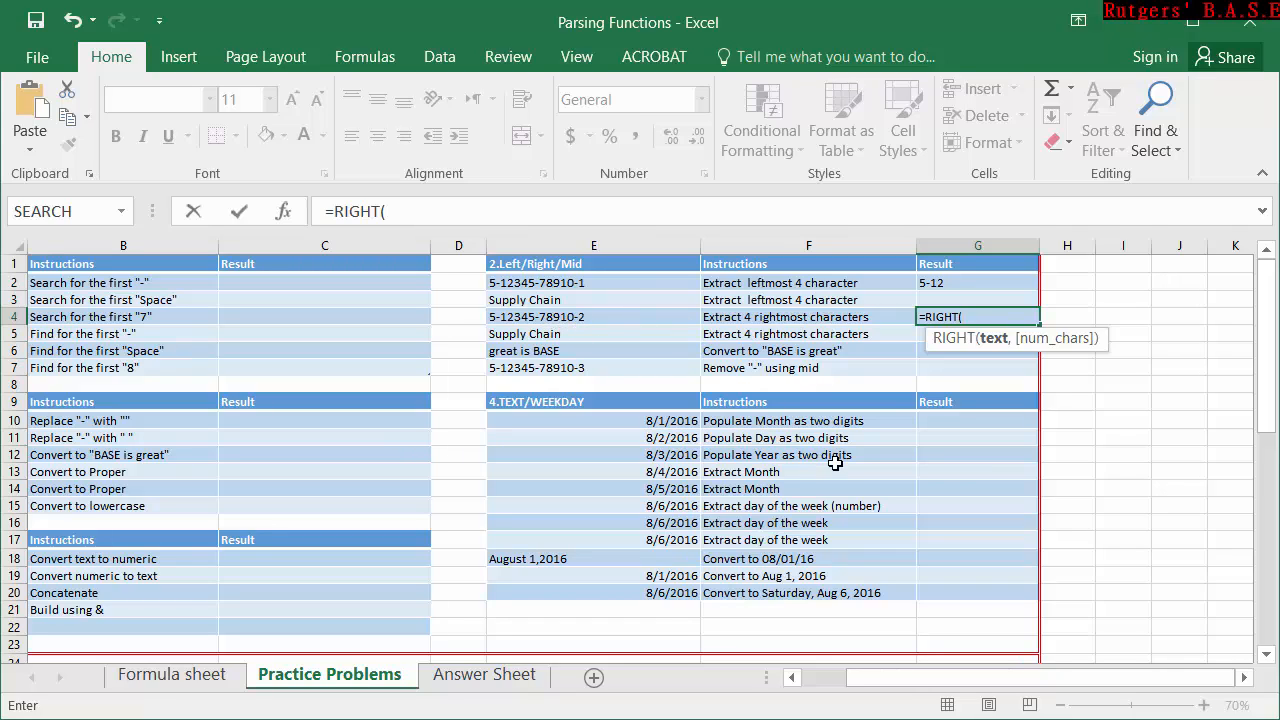
left_click(600, 318)
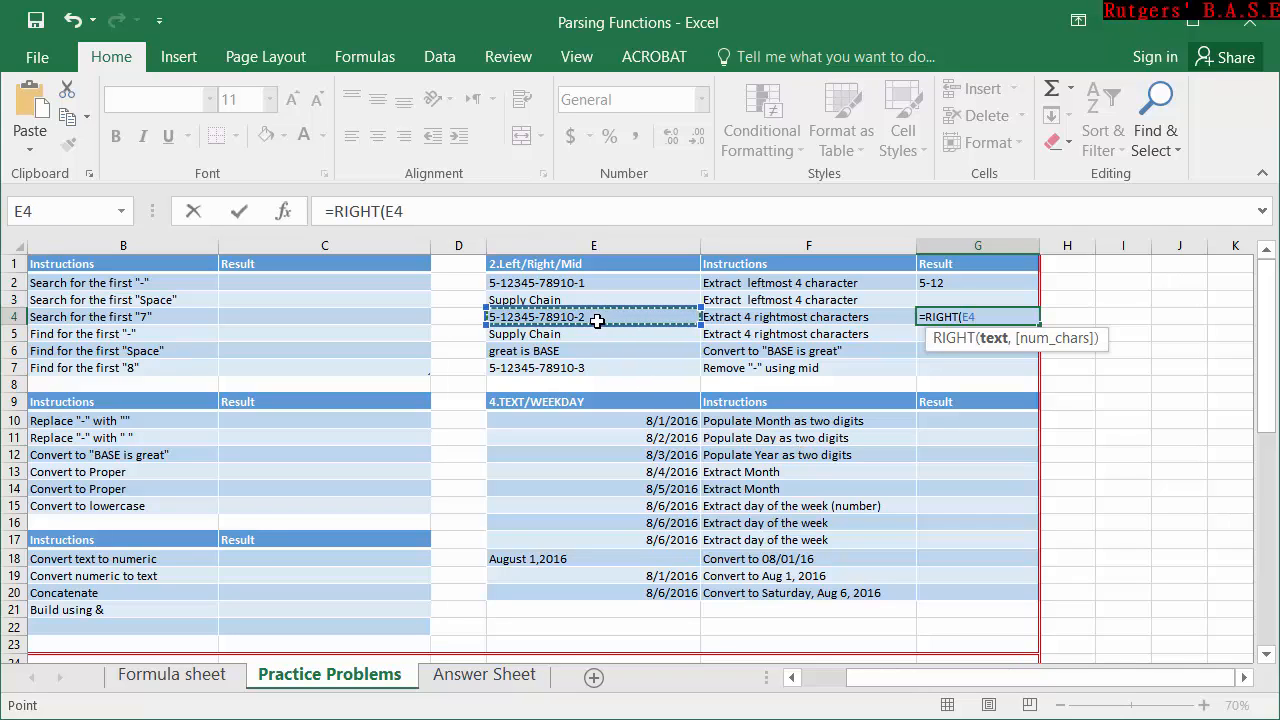
type(",")
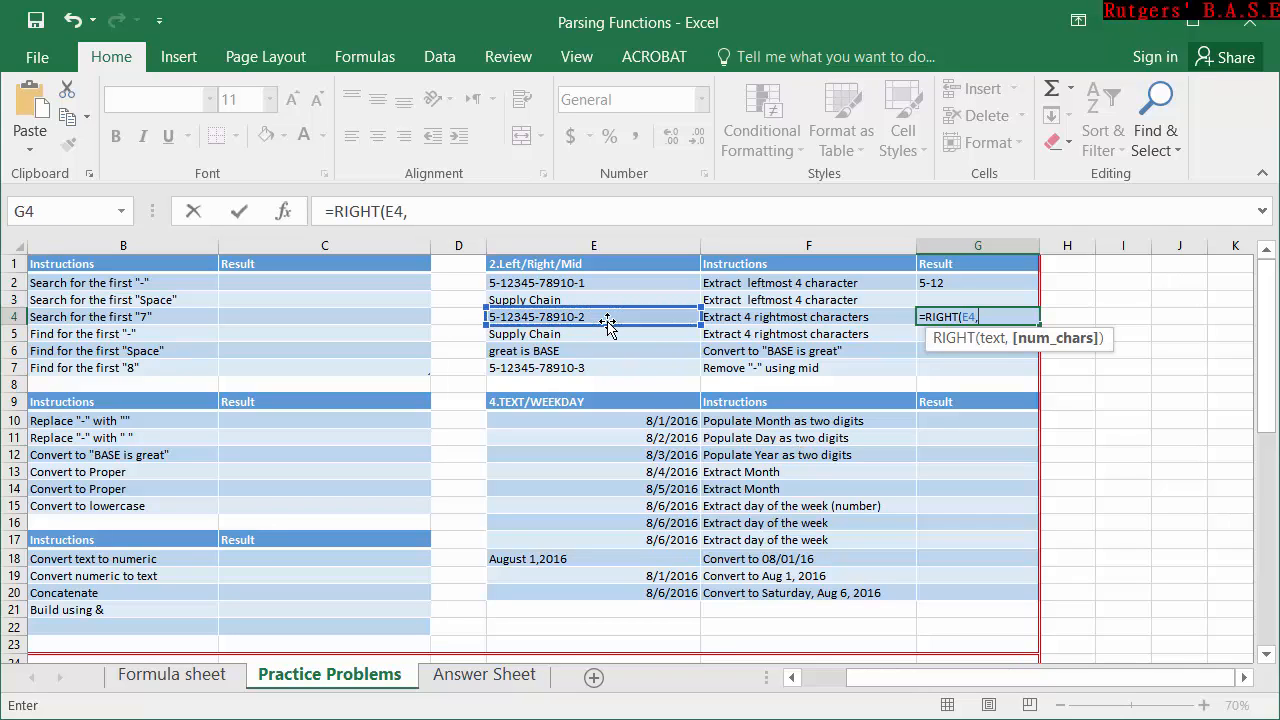
type("4")
key("Return")
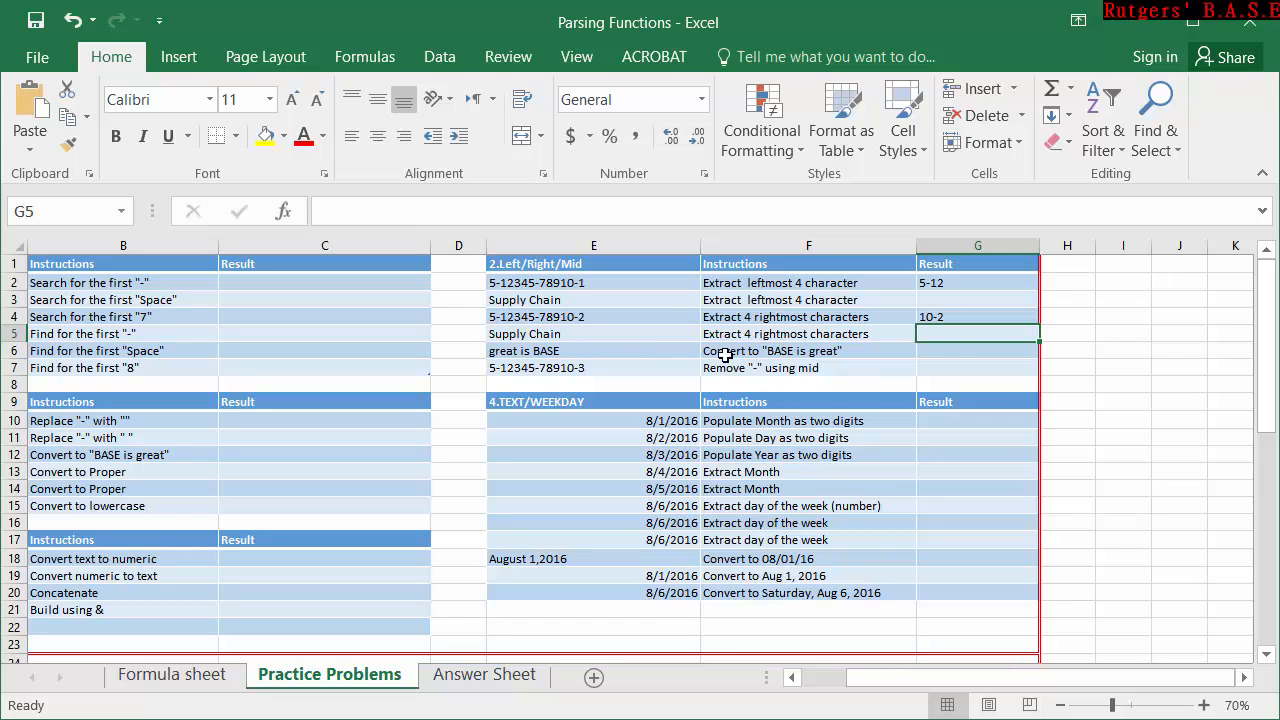
Enter =MID(E7,1,1) in G7 to extract the first character of the text in E7.
left_click(952, 351)
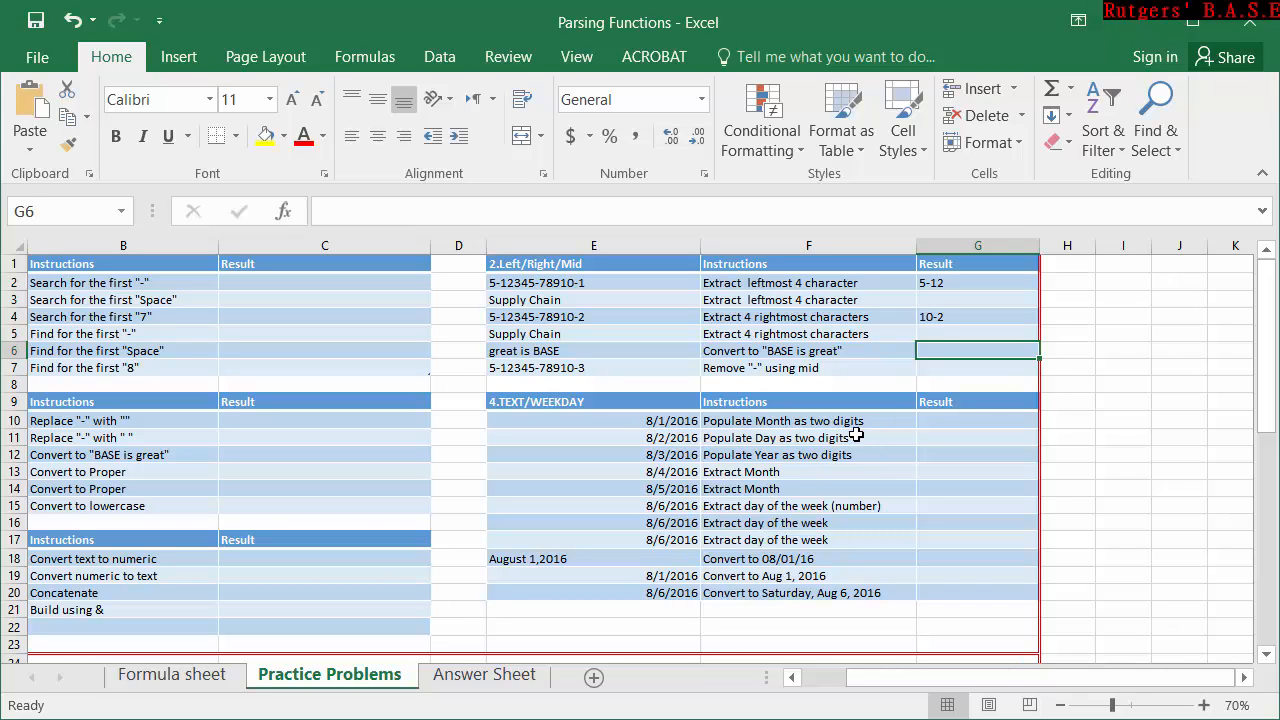
left_click(940, 367)
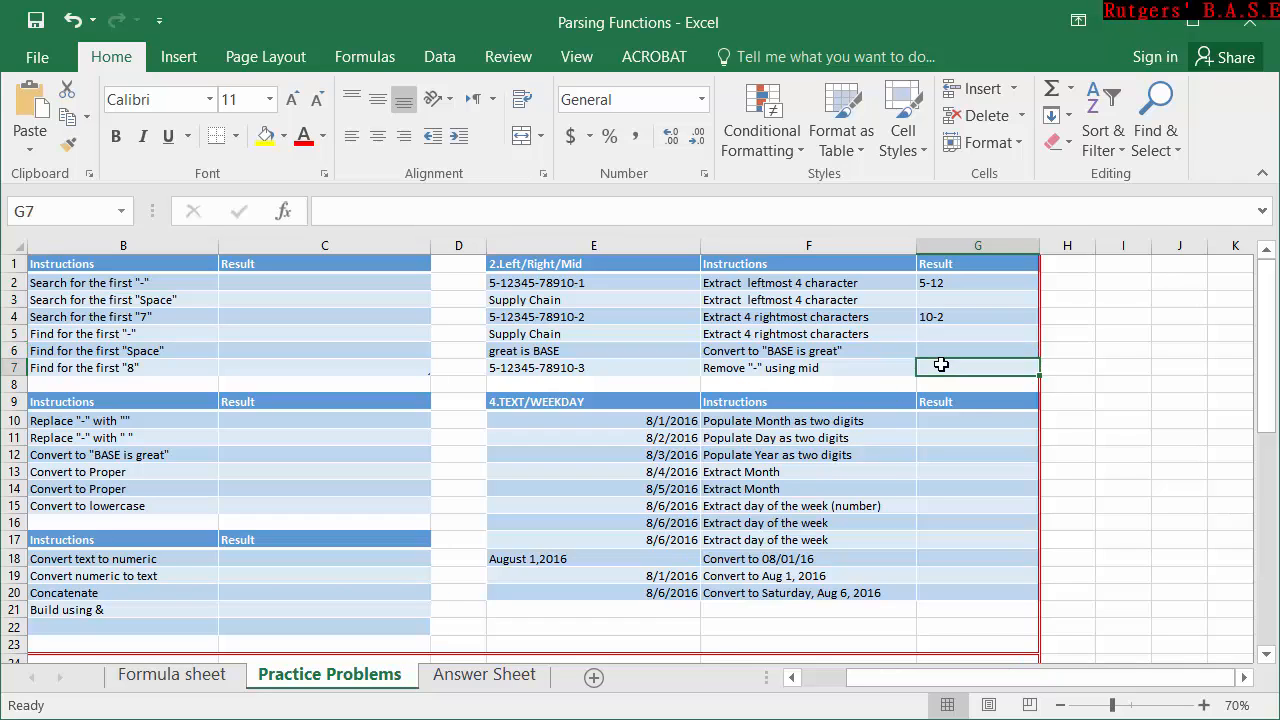
double_click(940, 366)
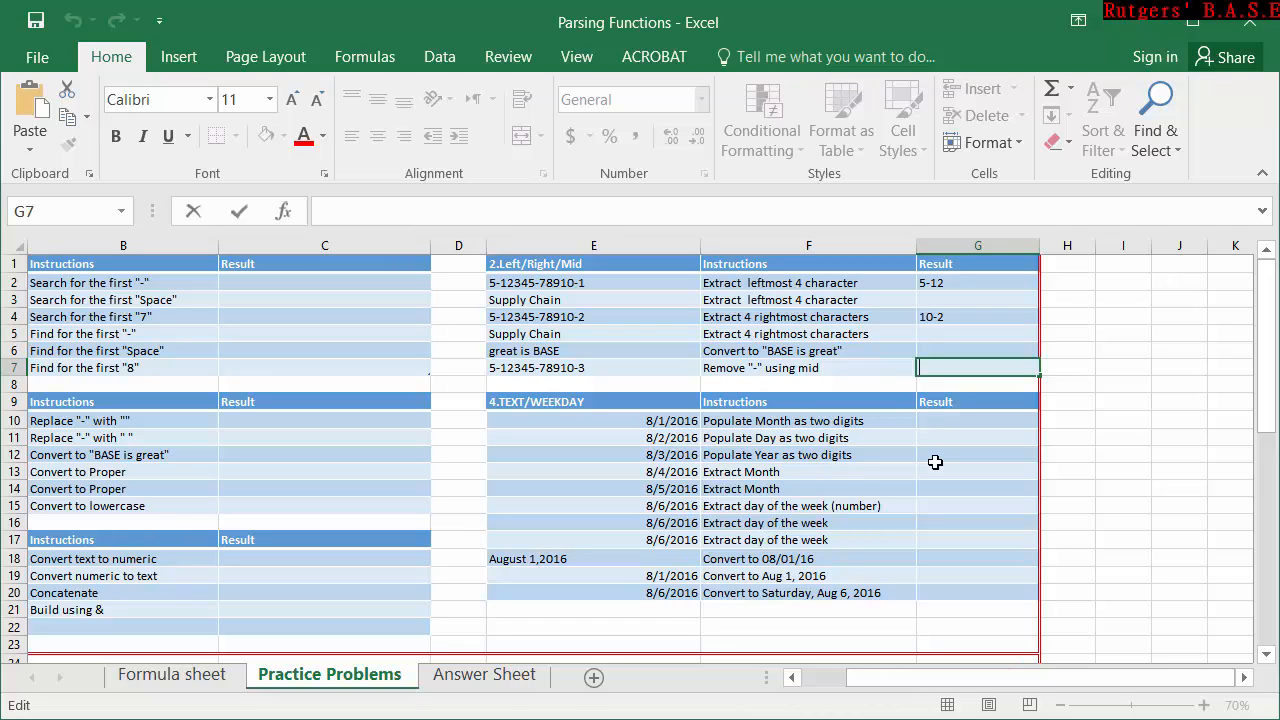
type("=")
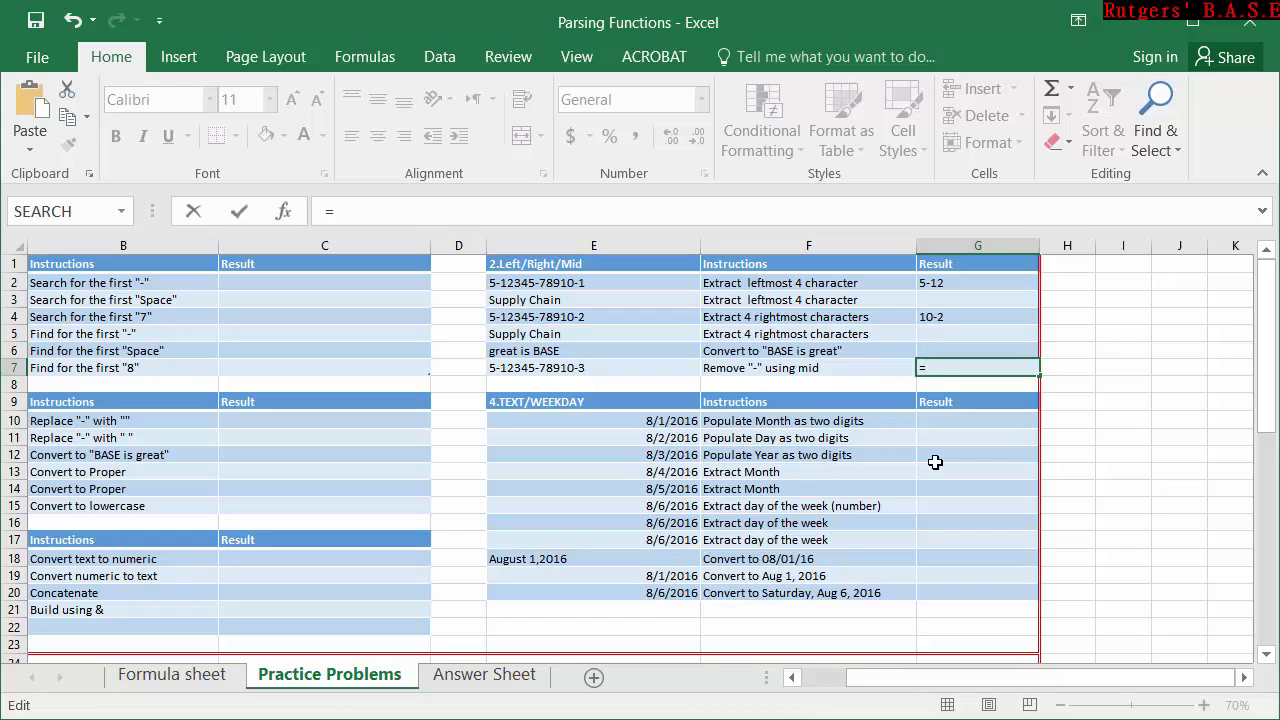
type("mi")
key("Tab")
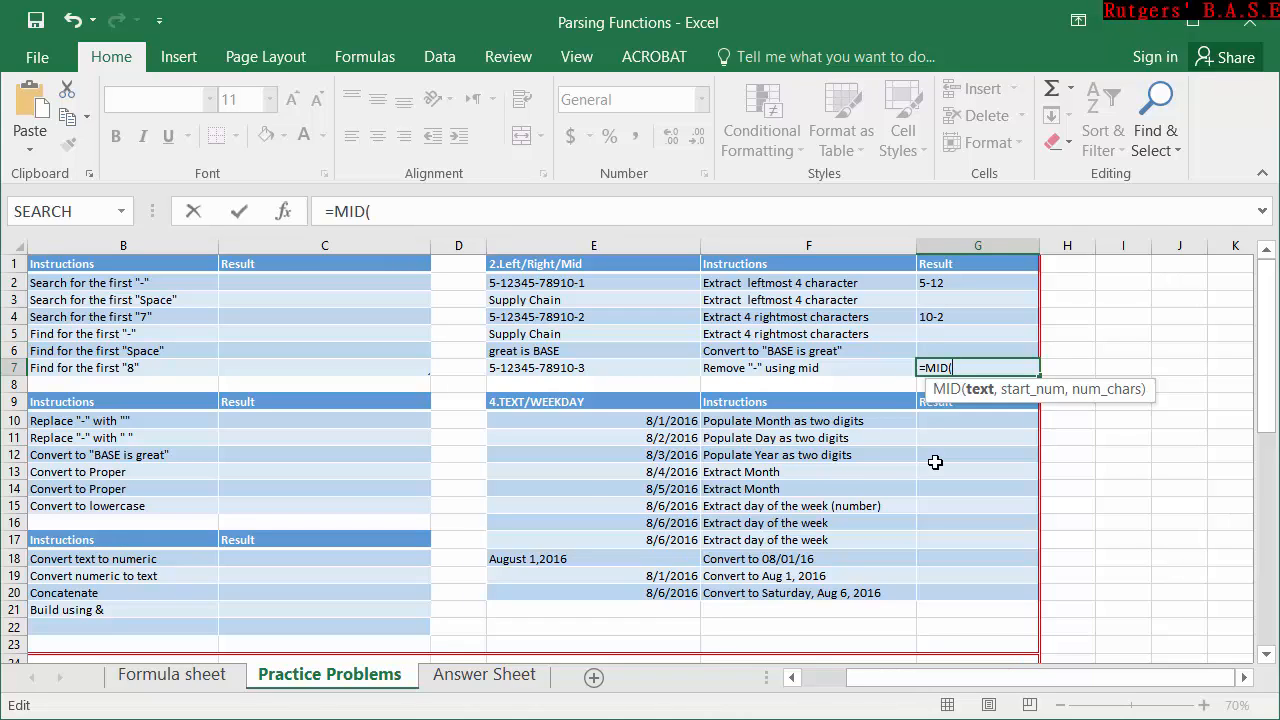
left_click(505, 368)
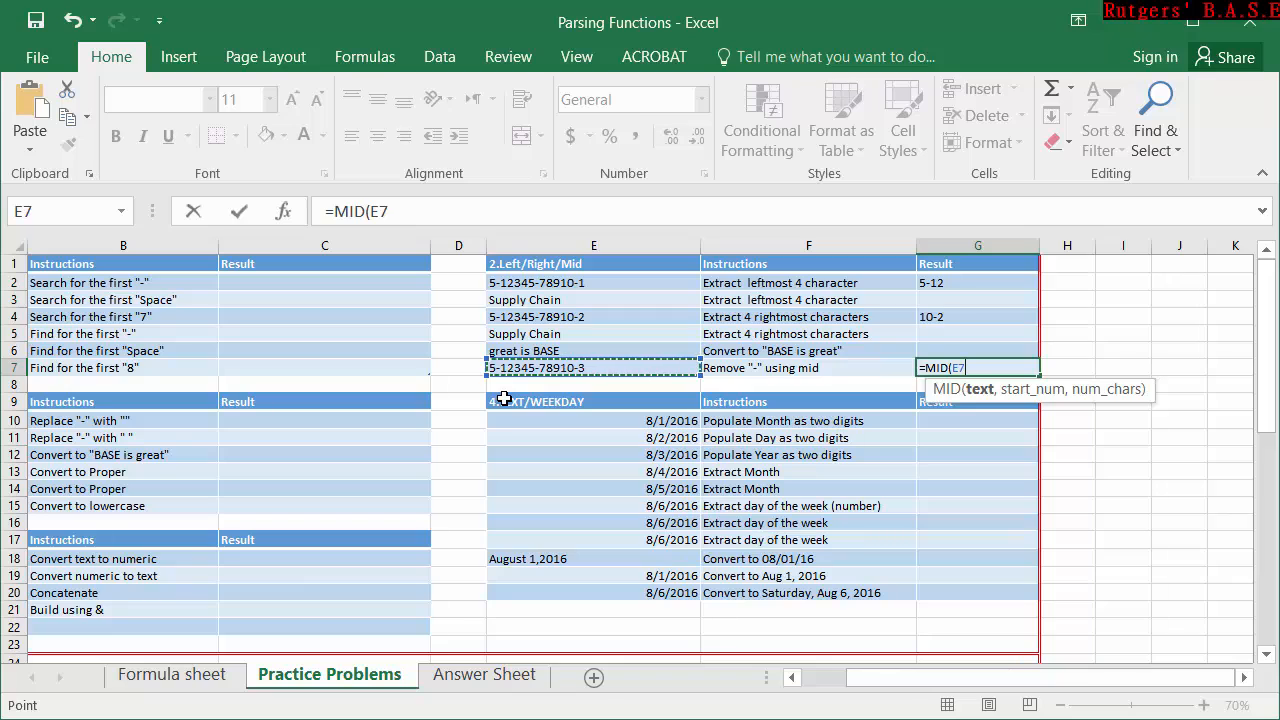
type(",")
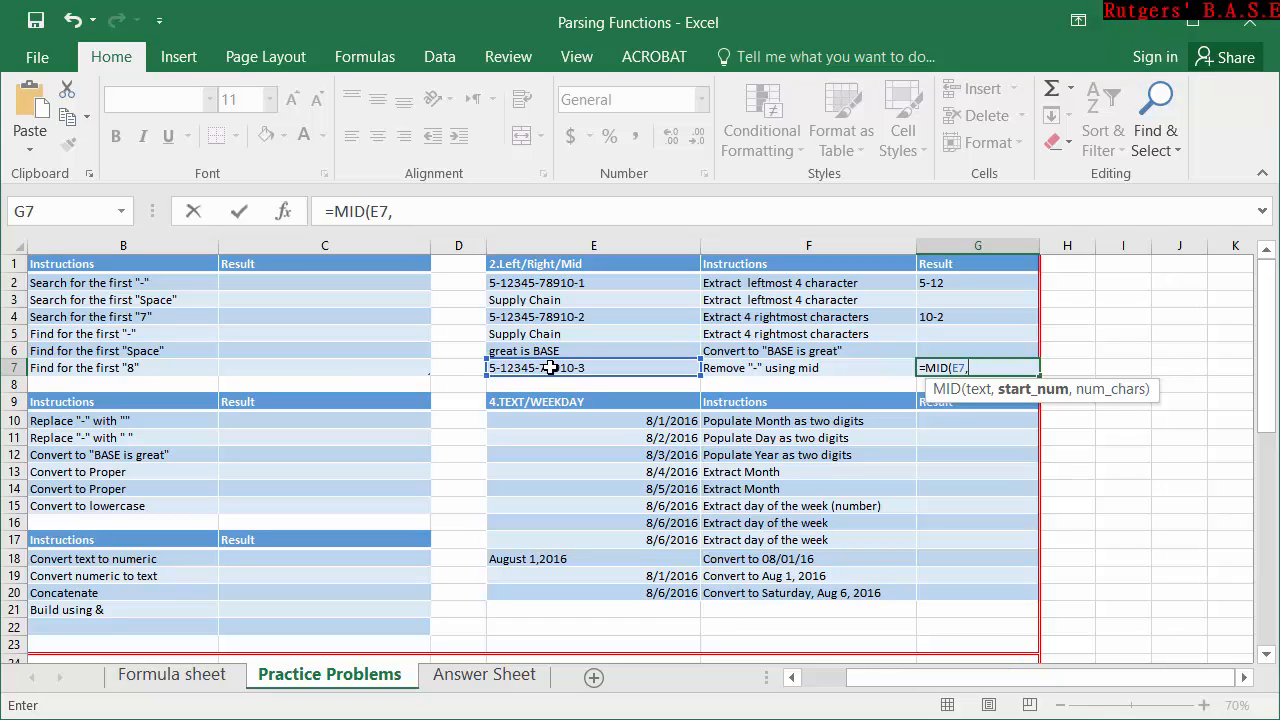
type("1,")
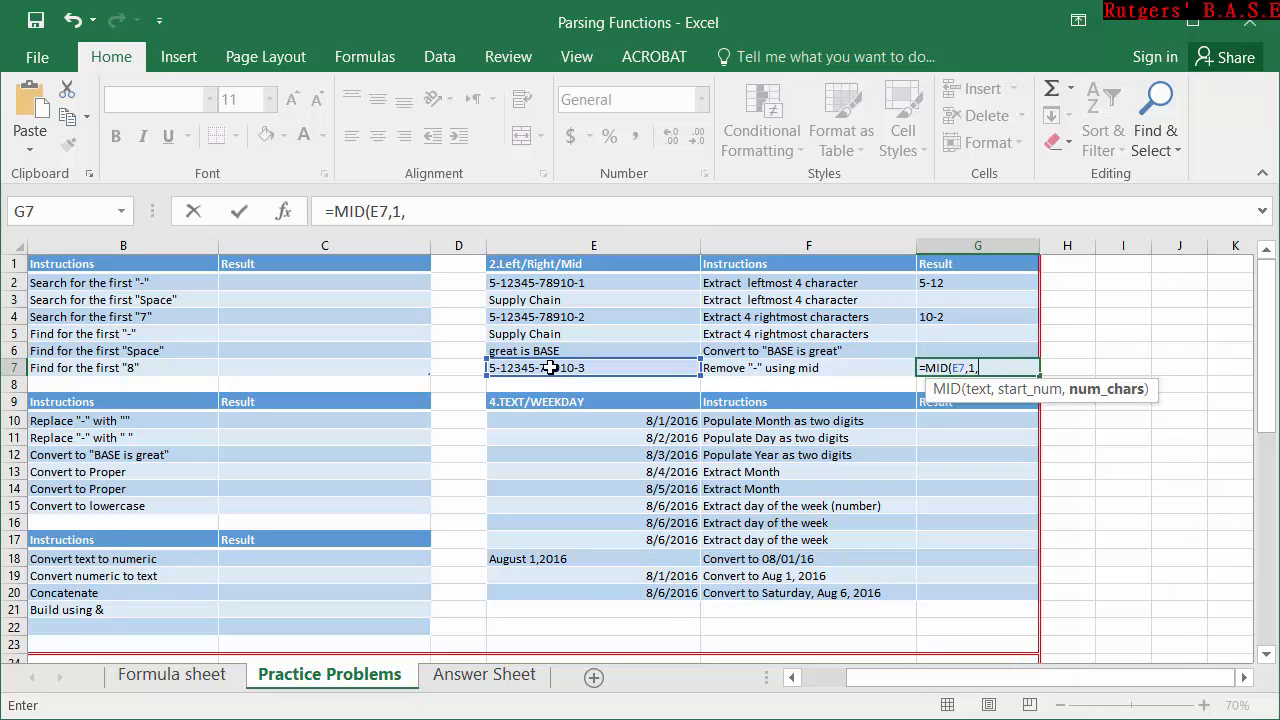
type("1)")
key("Return")
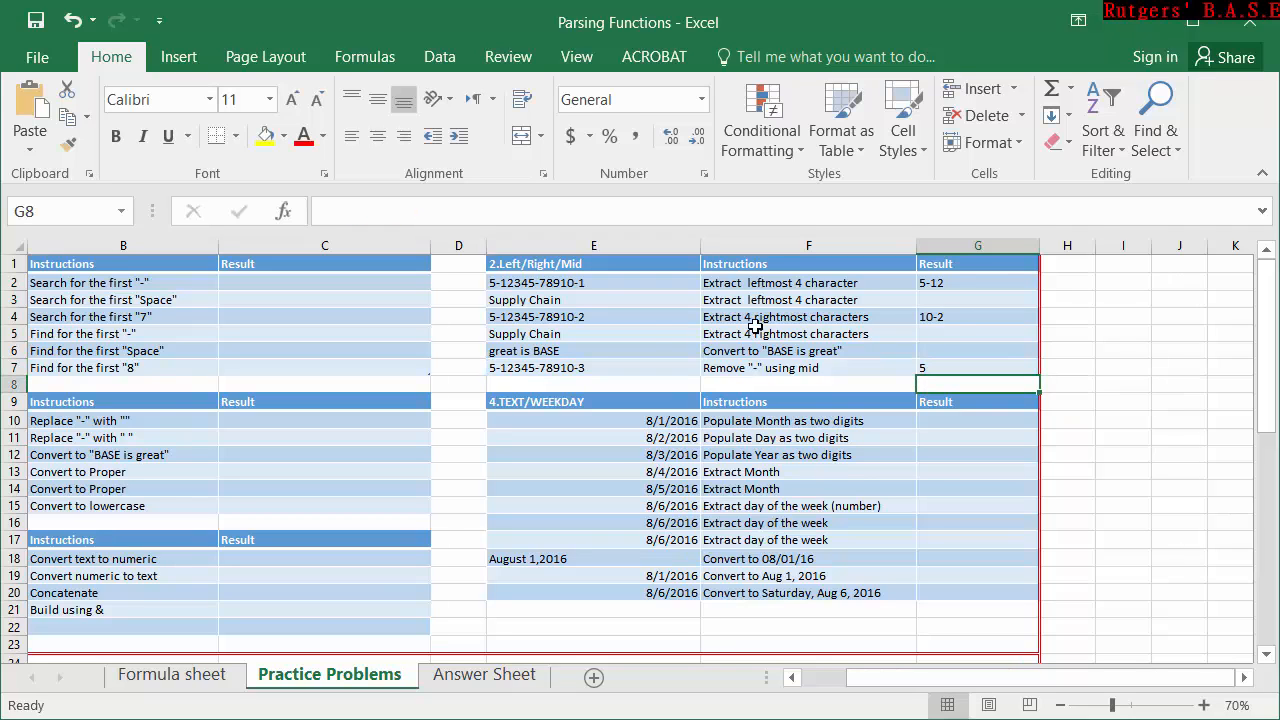
Append &MID(E7,3,5) to the G7 formula to join the five characters after the first hyphen.
double_click(938, 368)
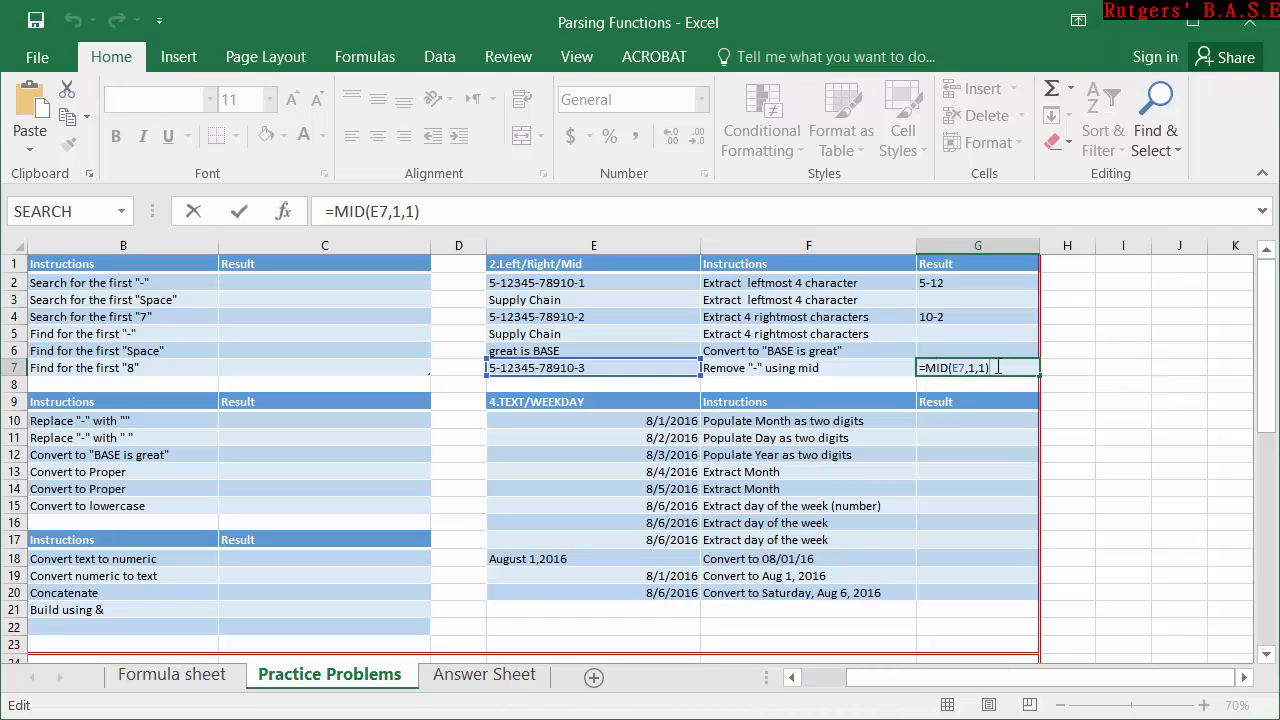
type("&mi")
key("Tab")
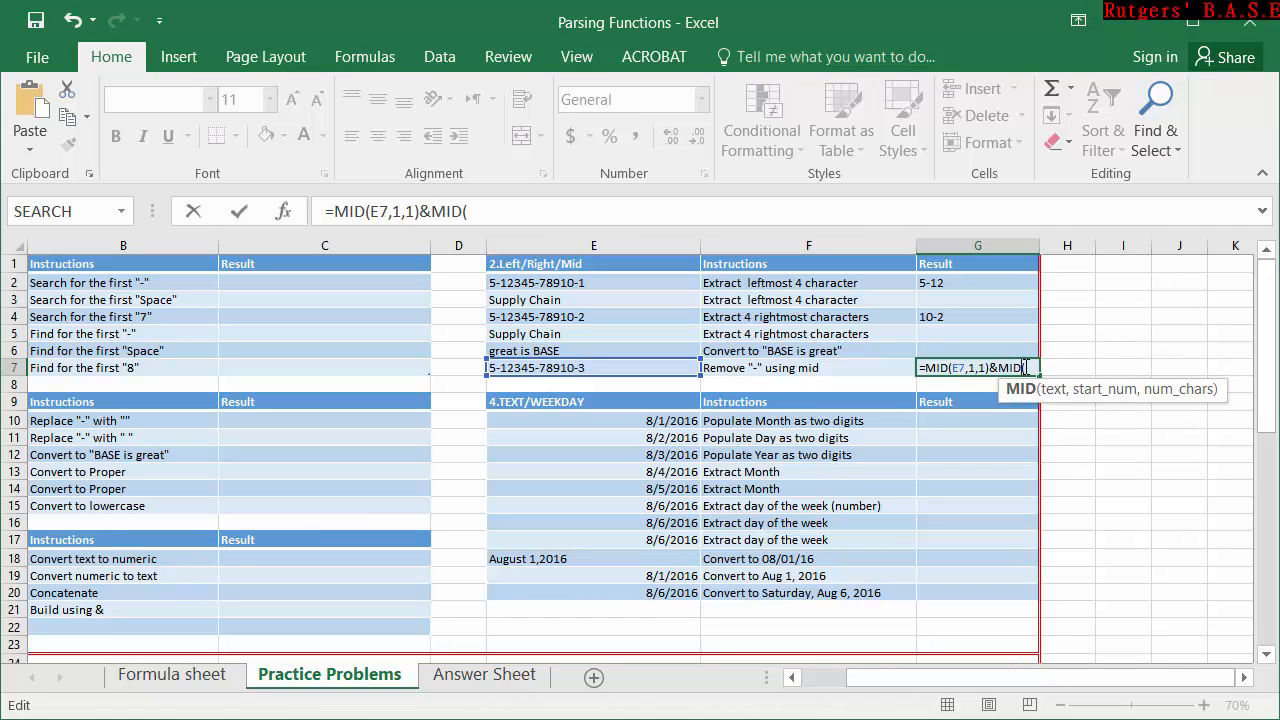
left_click(688, 366)
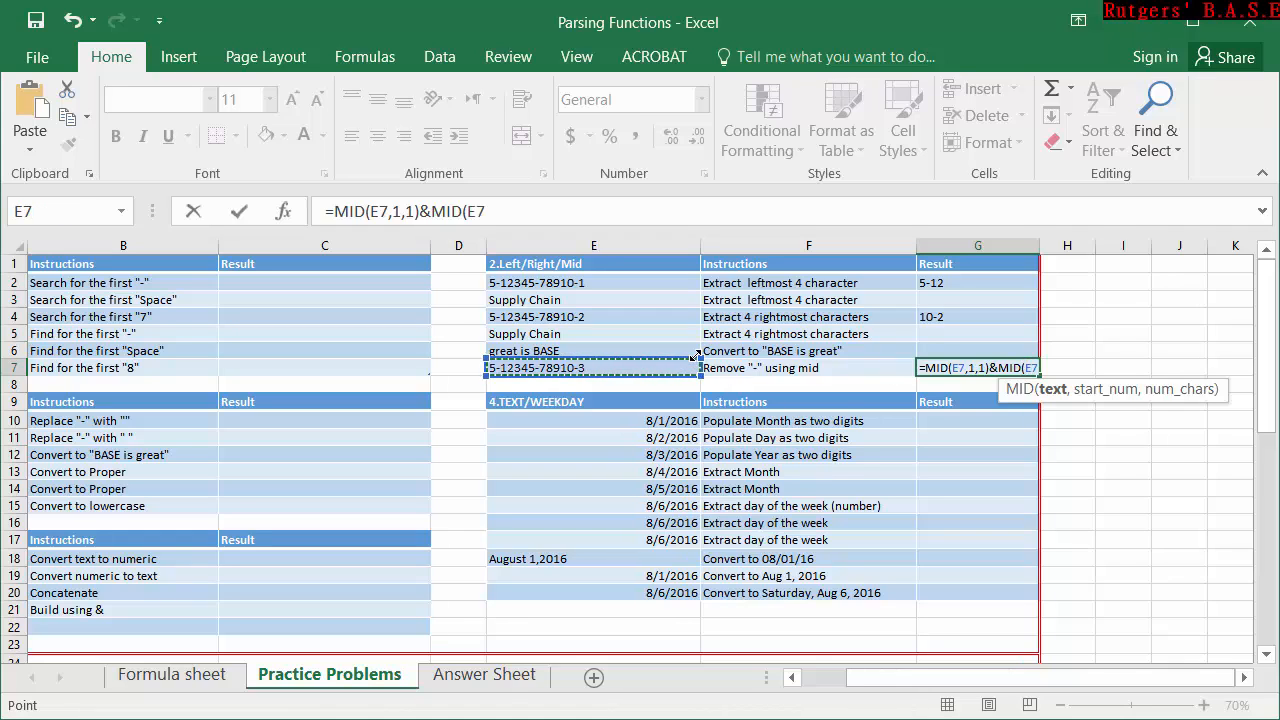
type(",")
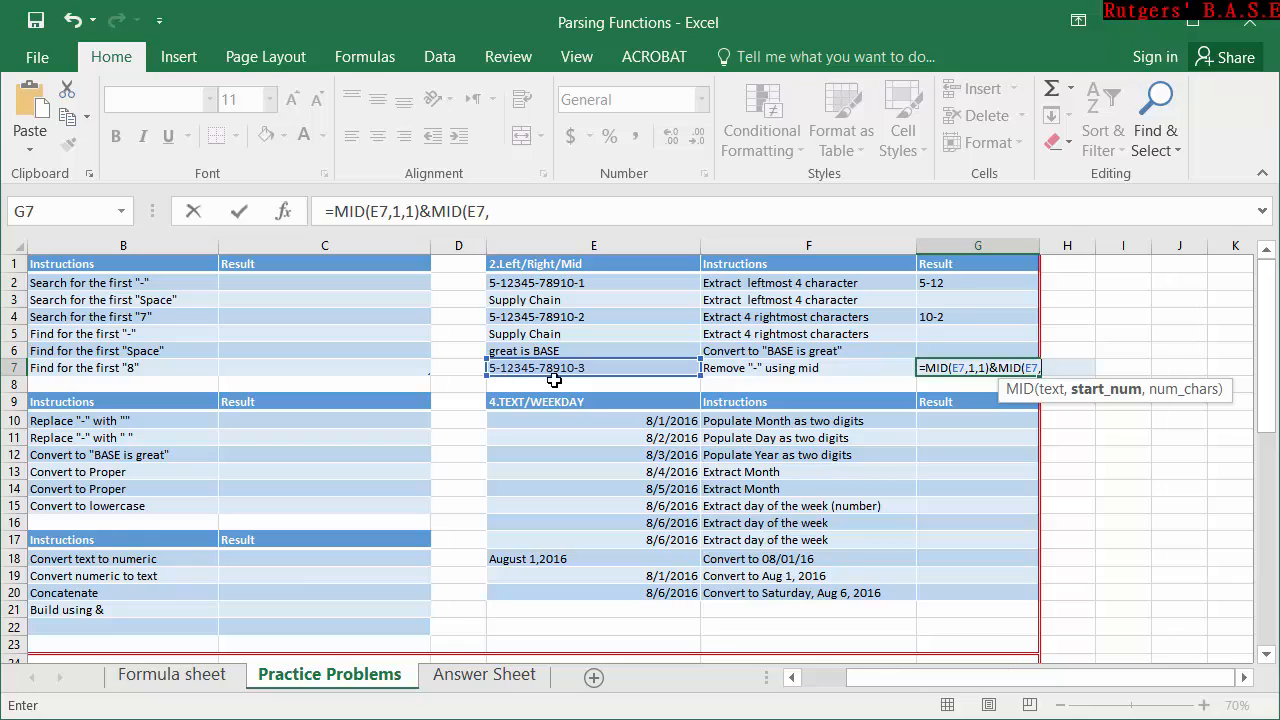
type("3,")
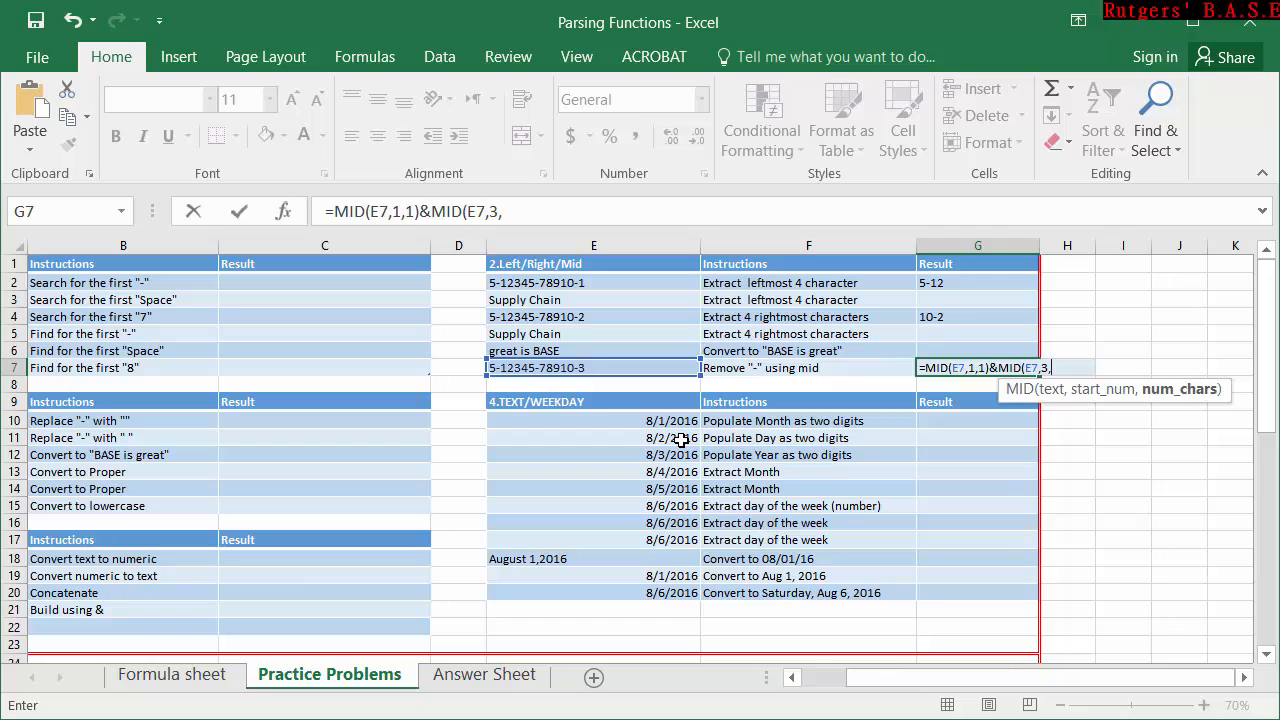
type("5)")
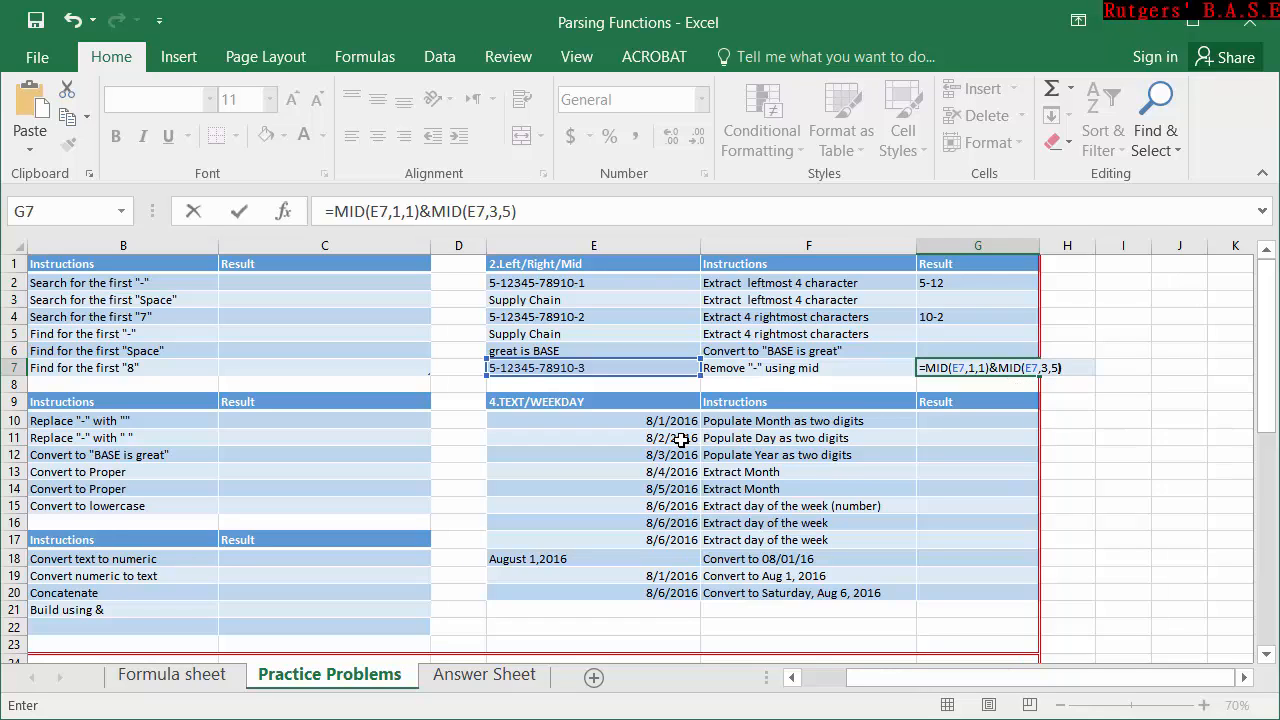
key("Return")
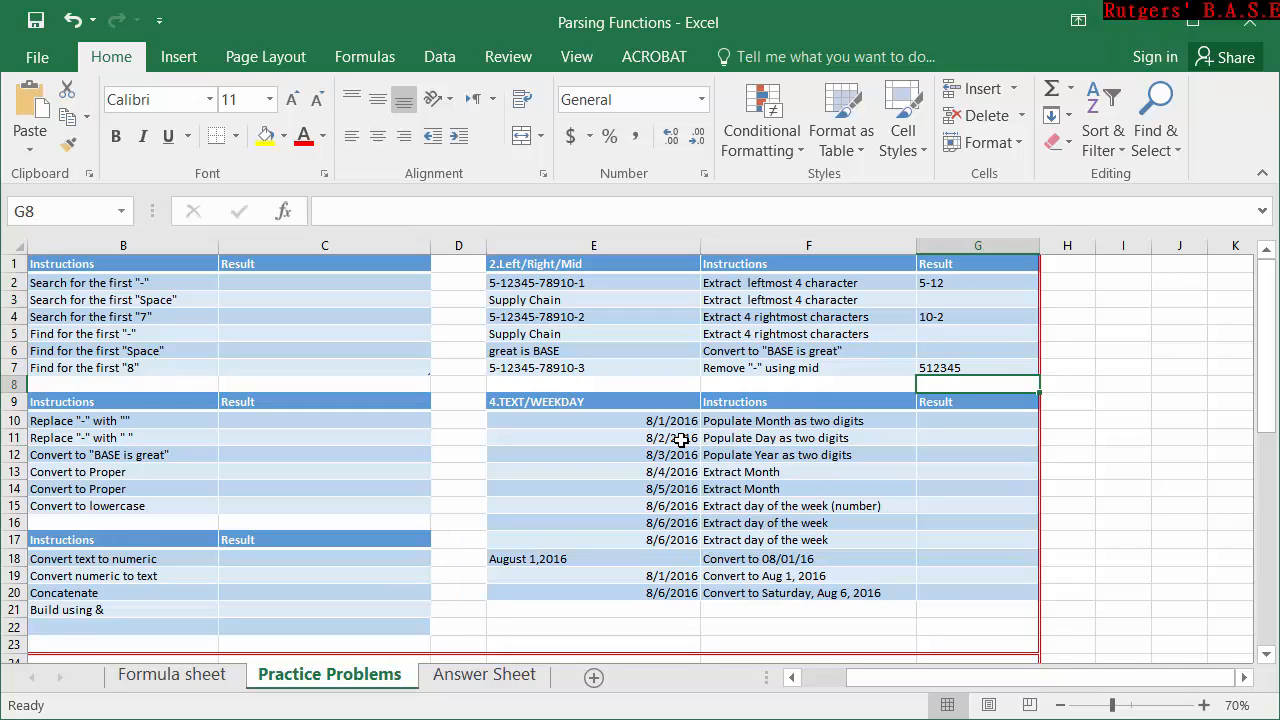
Append &MID(E7,9,5) to the G7 formula to join the five characters after the second hyphen.
double_click(977, 367)
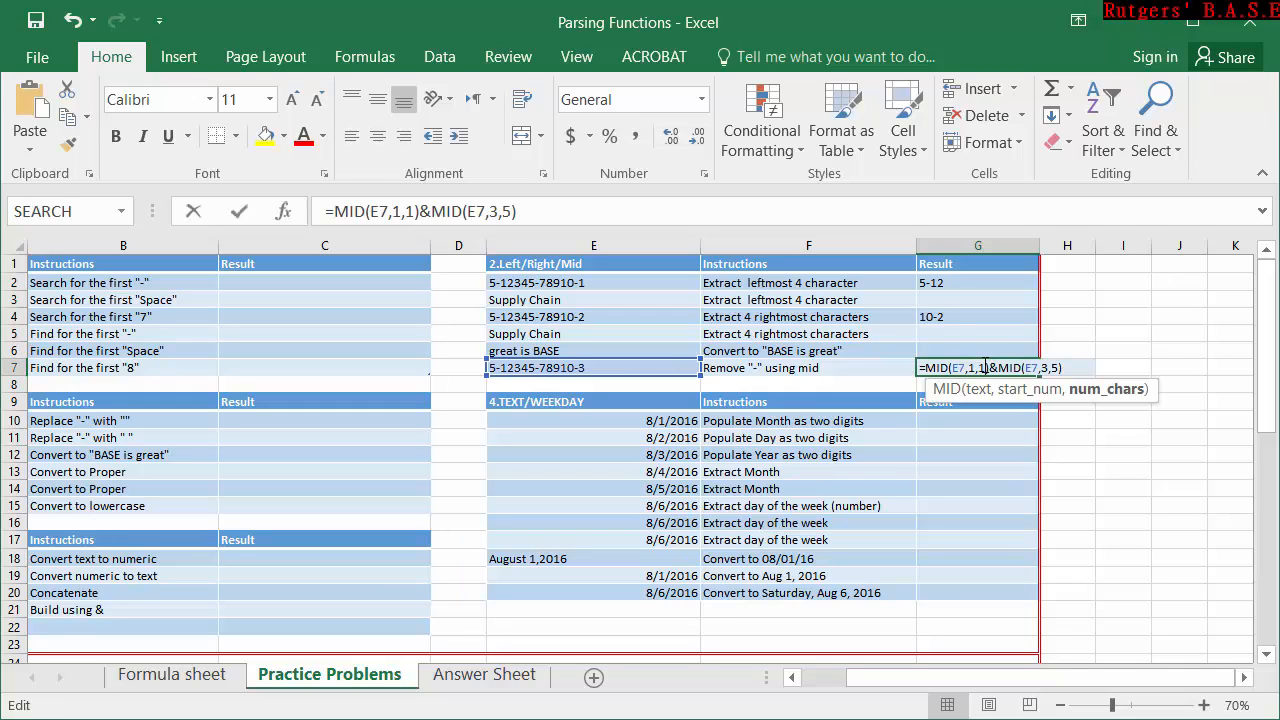
left_click(1068, 368)
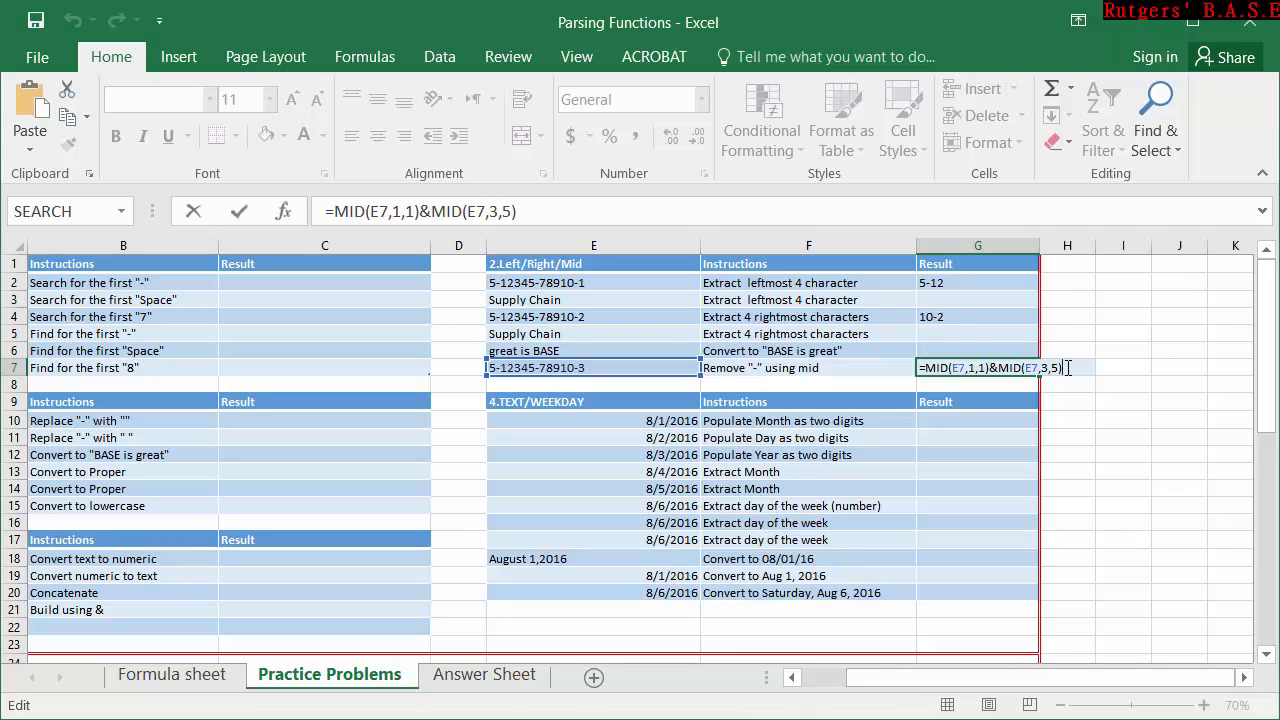
type("&mi")
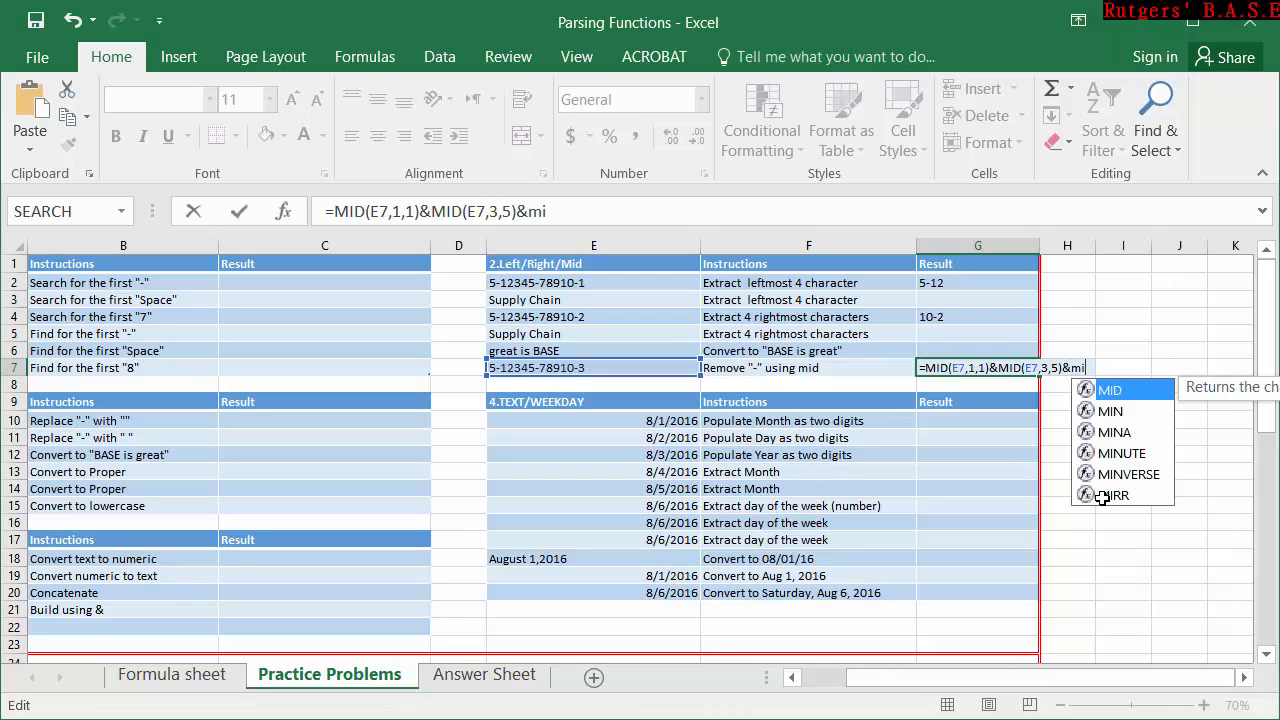
key("Tab")
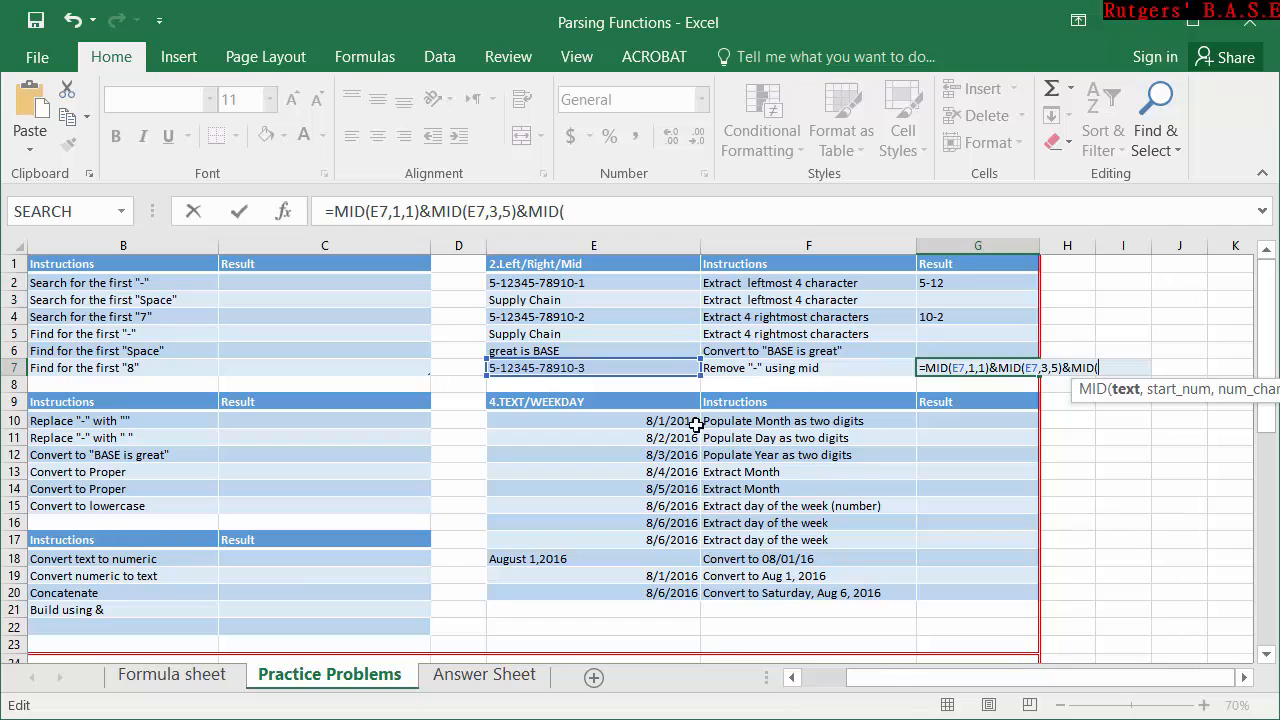
left_click(596, 369)
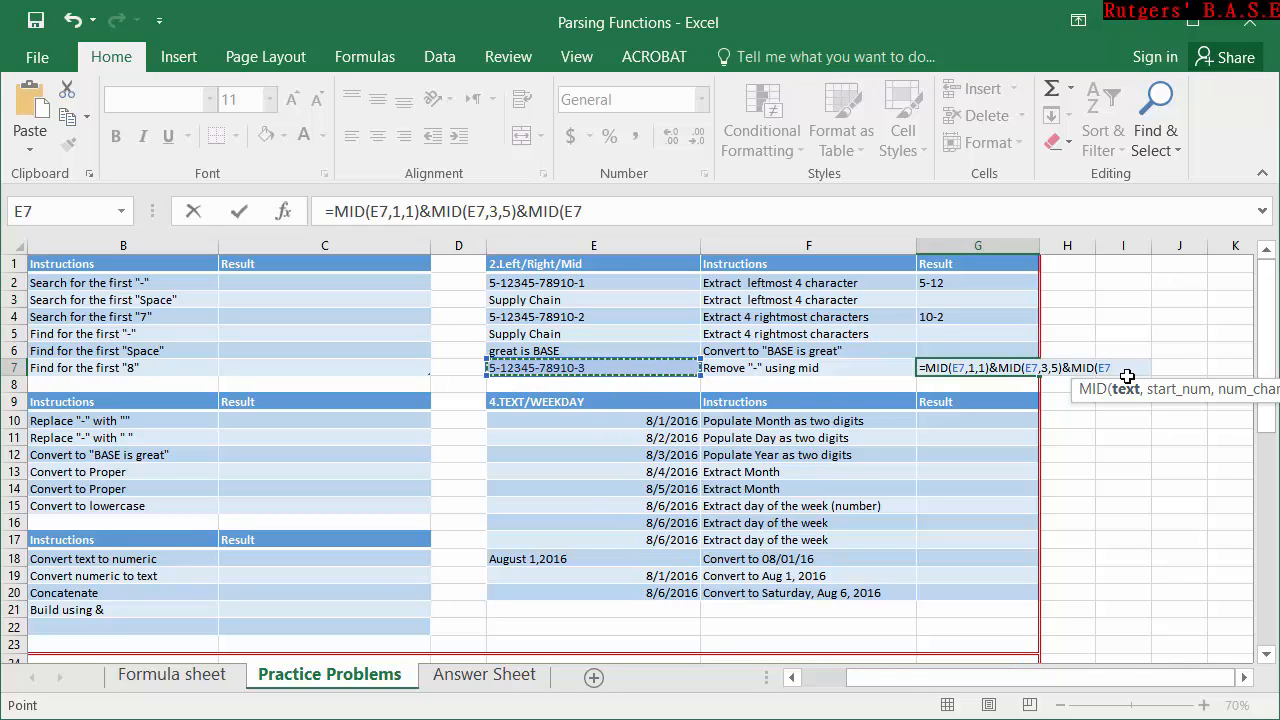
type(",9")
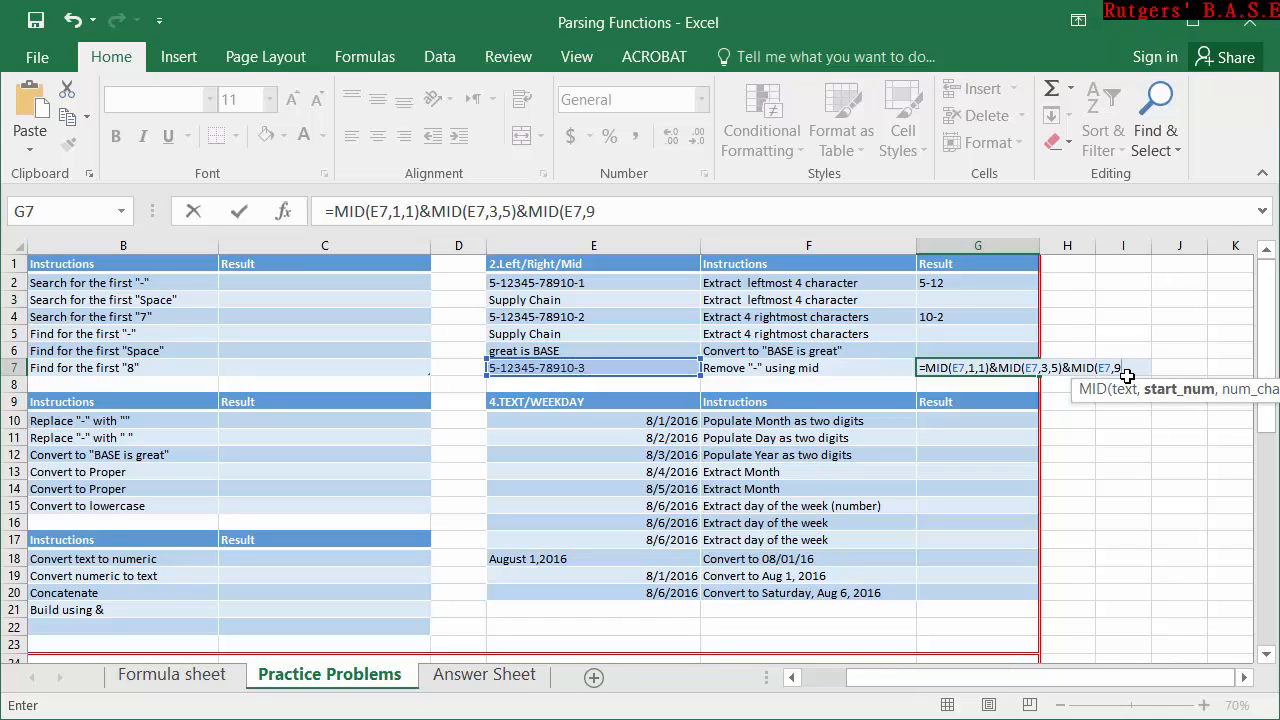
type(",")
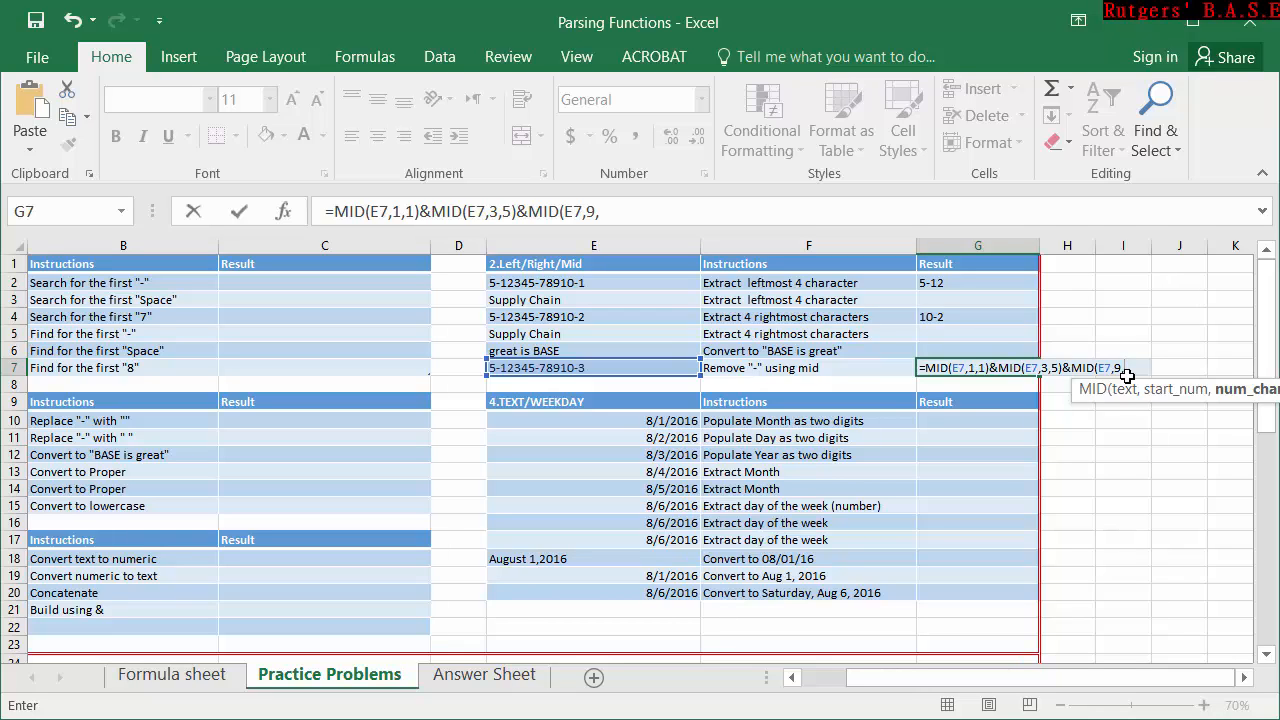
type("5)")
key("Return")
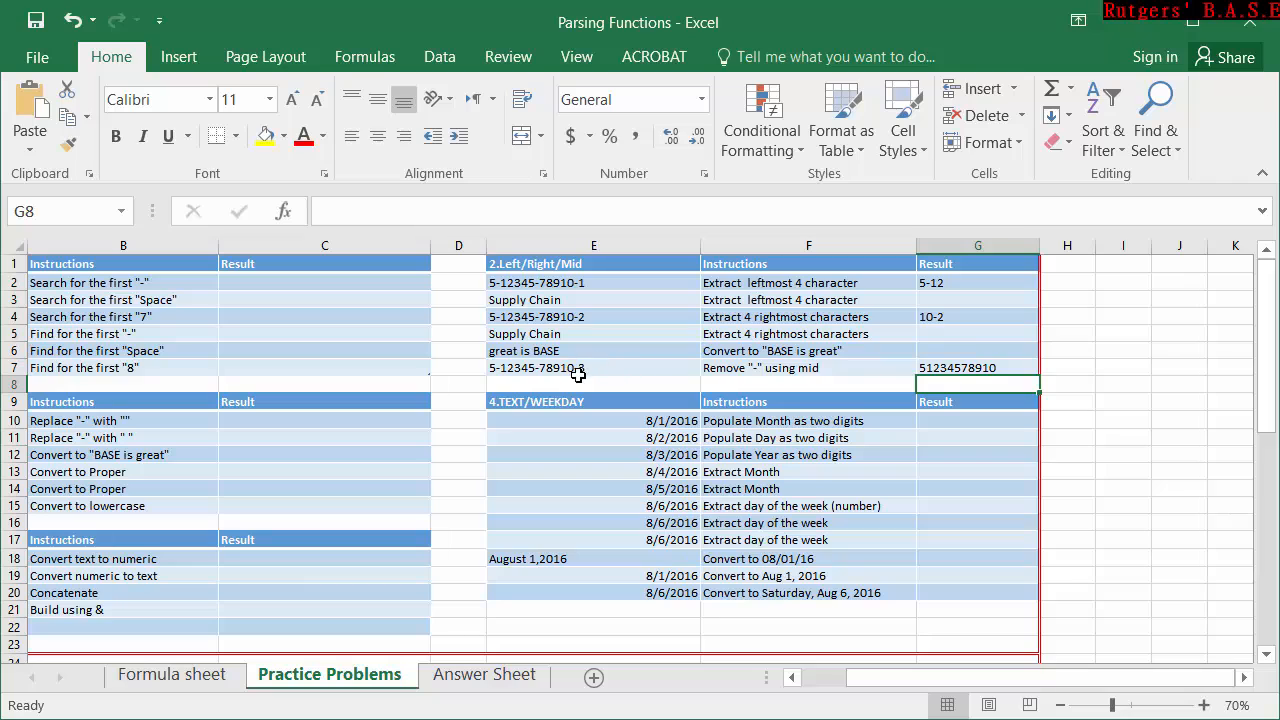
left_click(961, 366)
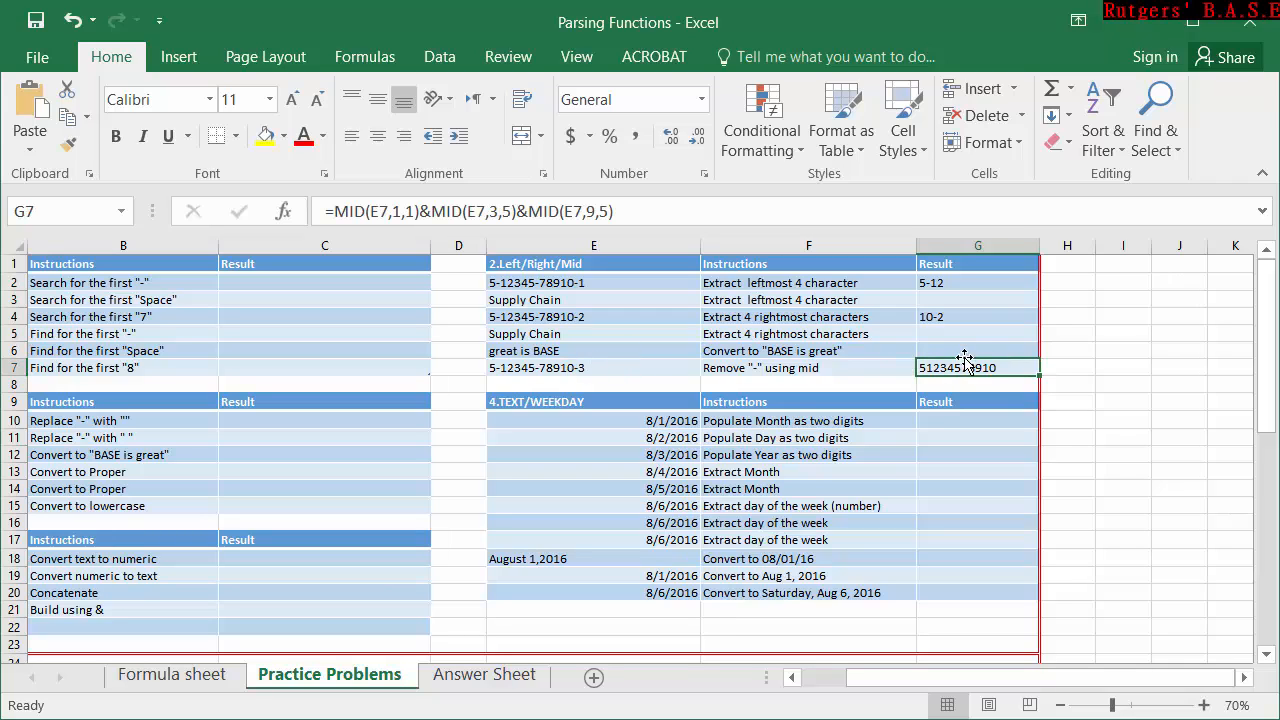
Enter =RIGHT(E6,4) in G6 to extract the last four characters of the text in E6.
left_click(965, 349)
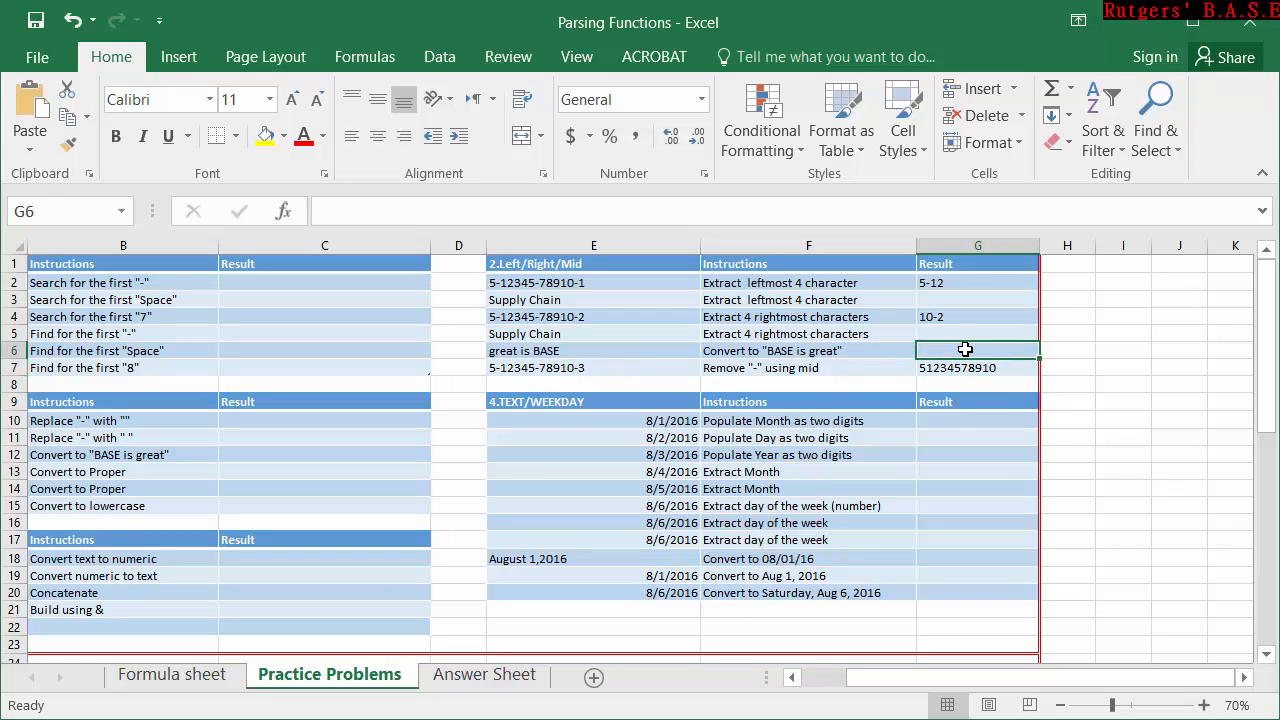
double_click(966, 349)
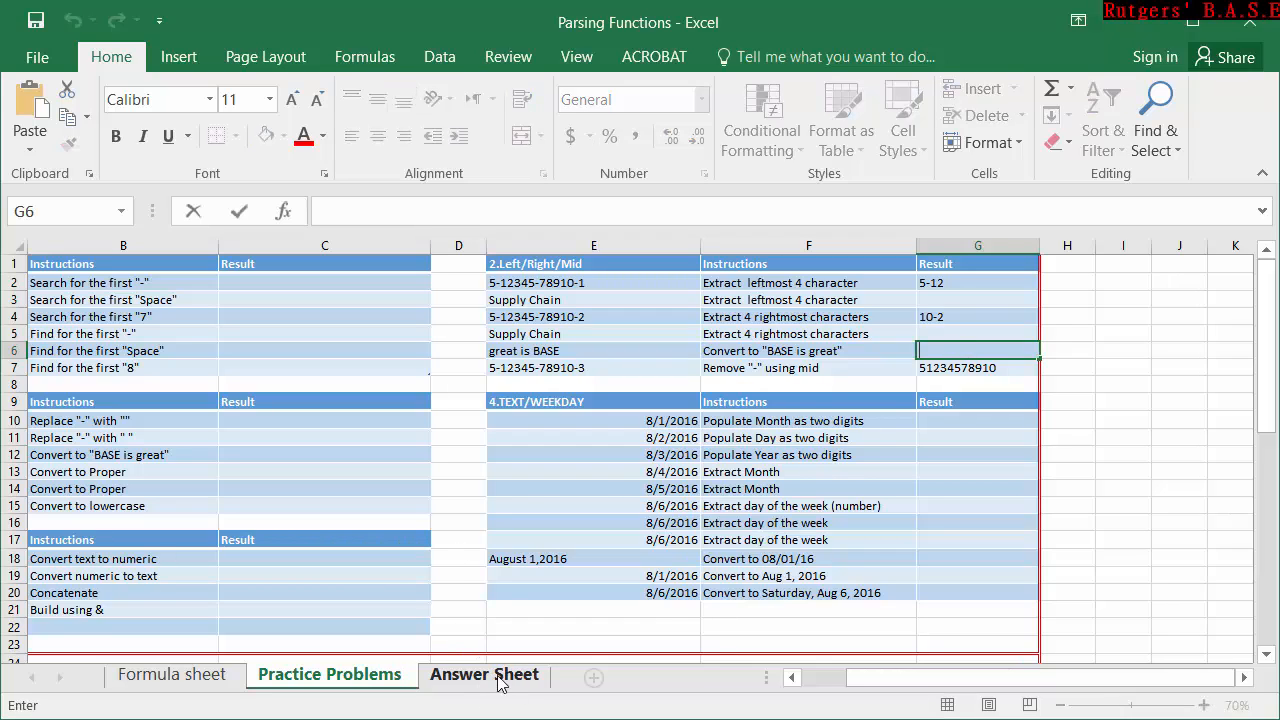
left_click(967, 350)
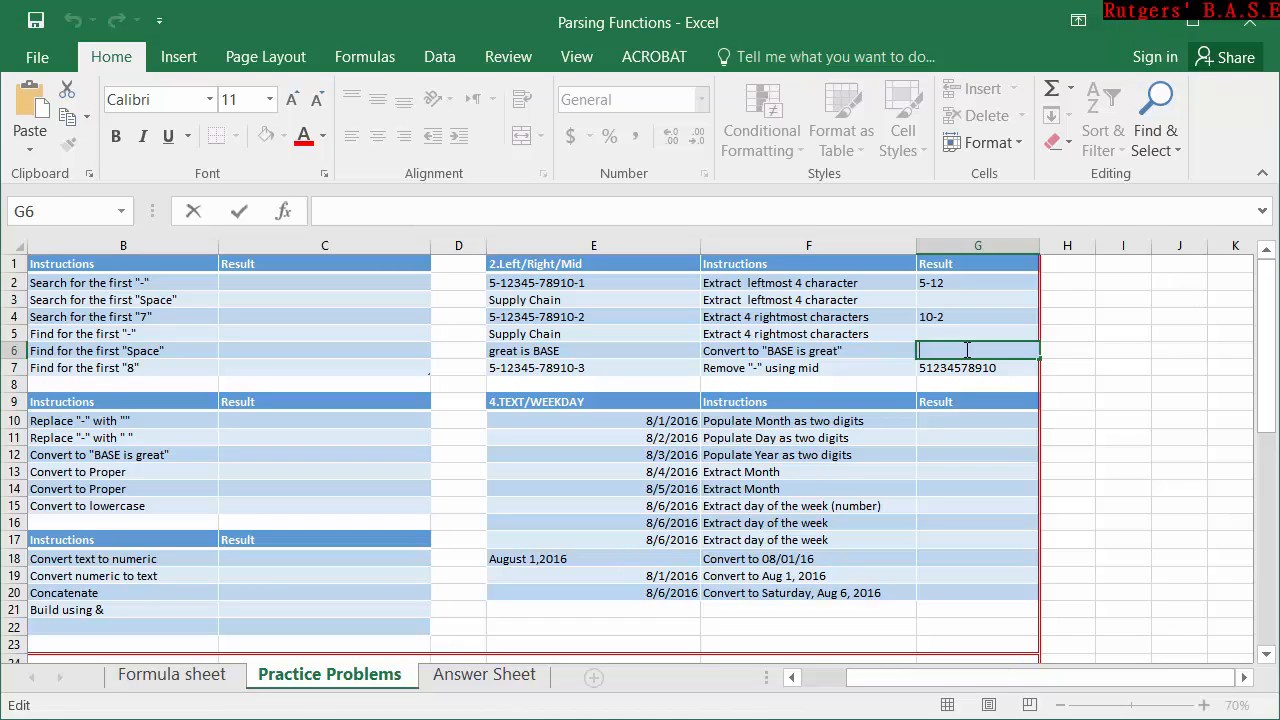
type("=")
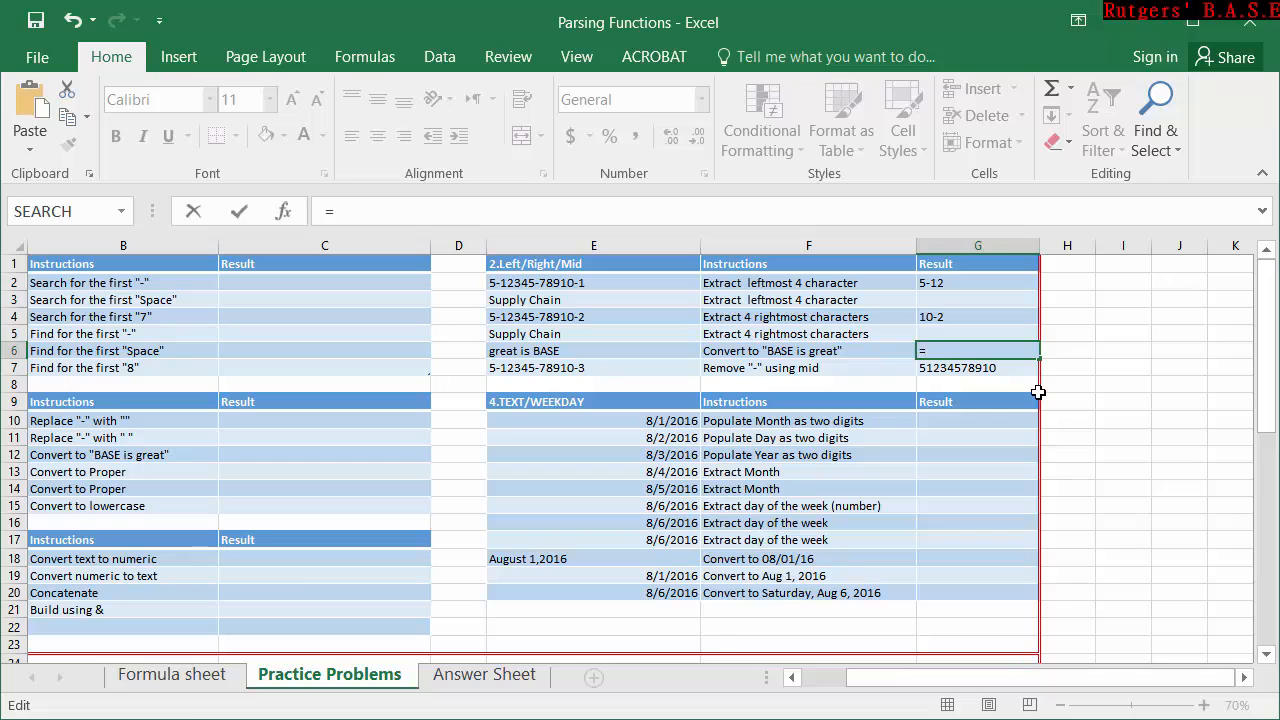
type("righ")
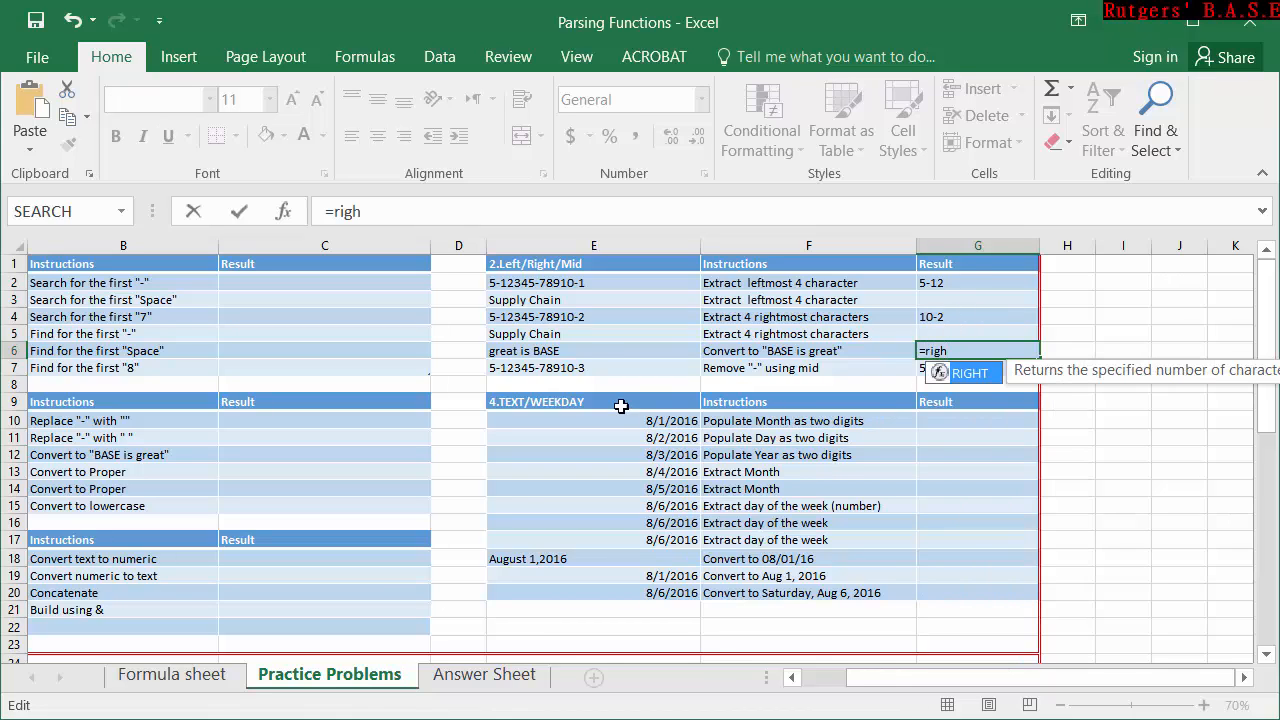
key("Tab")
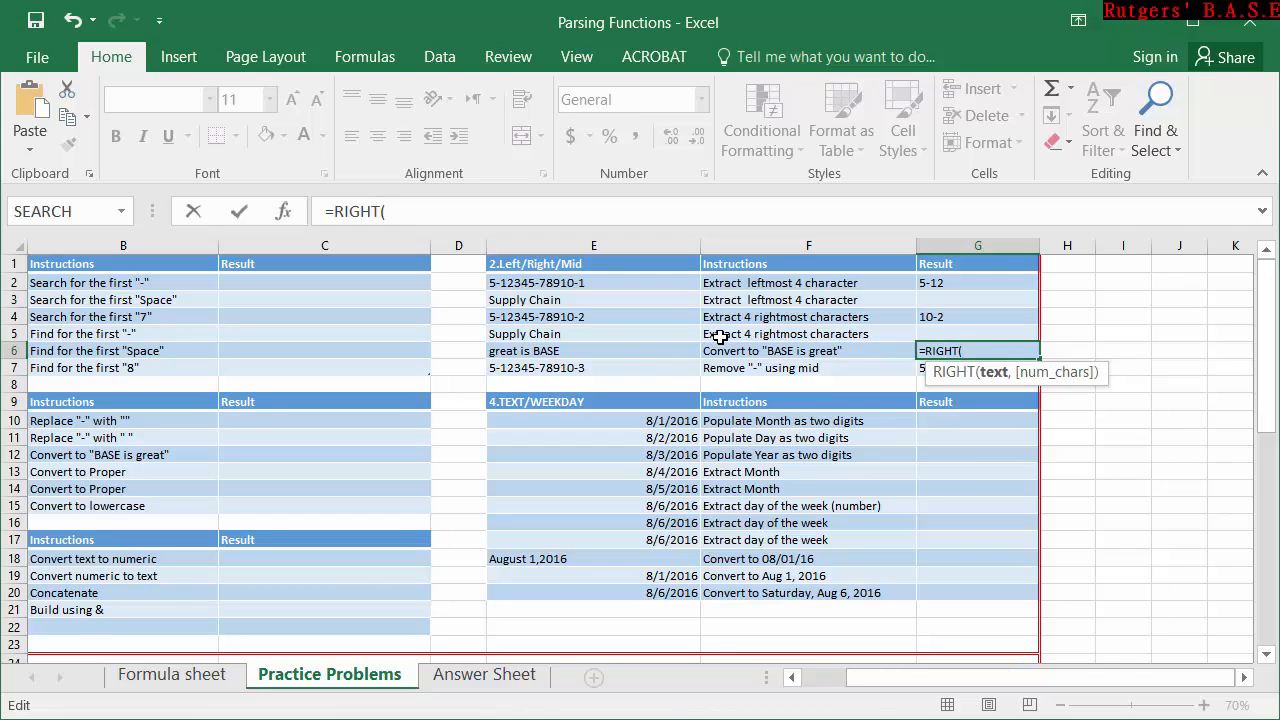
left_click(620, 351)
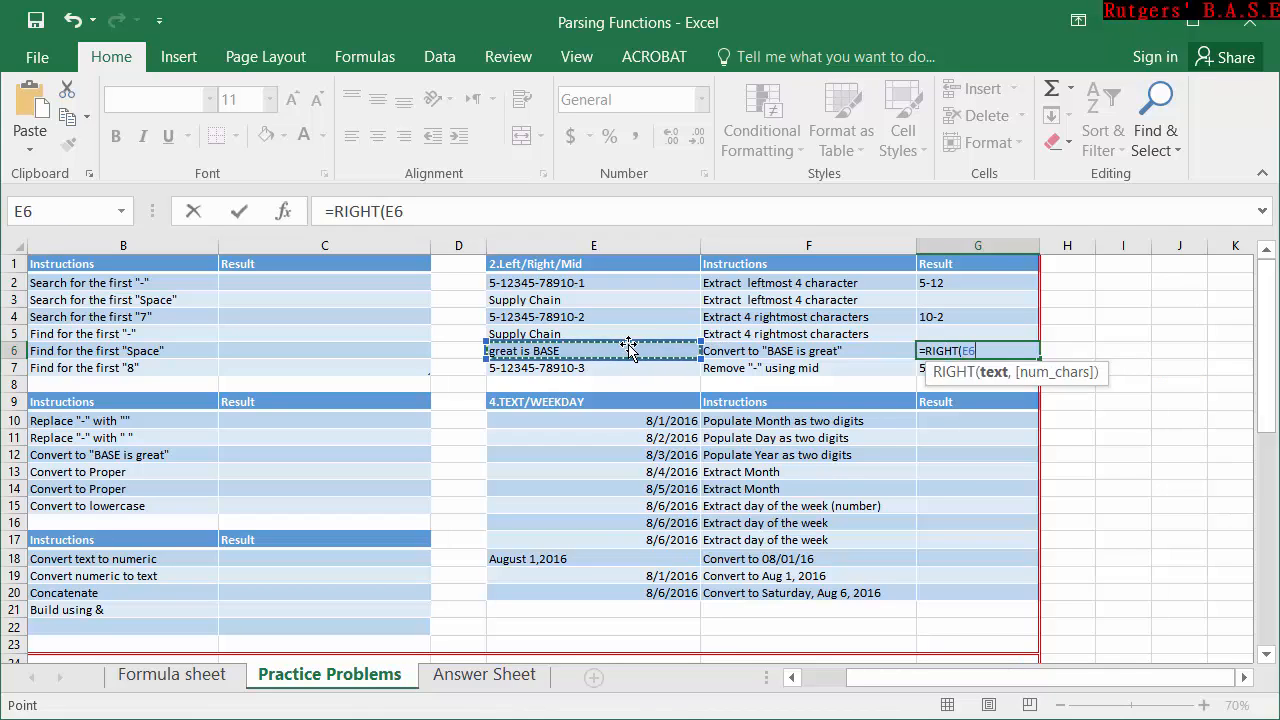
type(",")
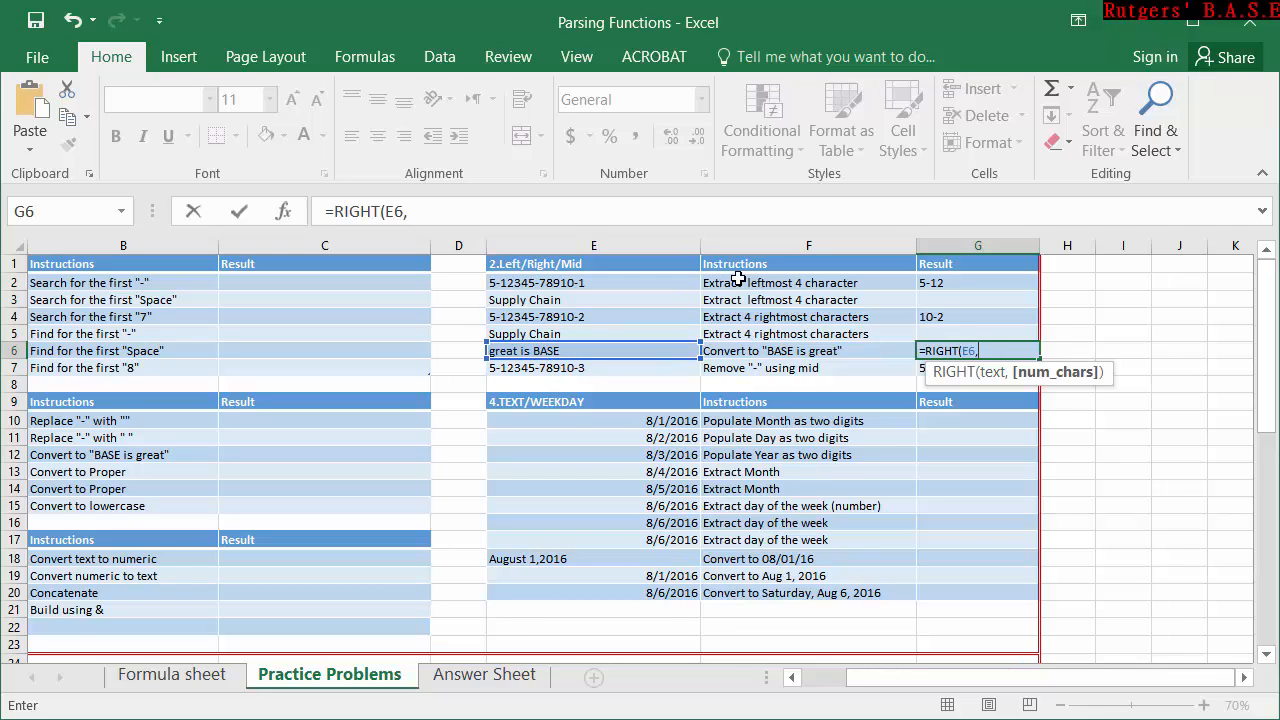
type("4)")
key("Return")
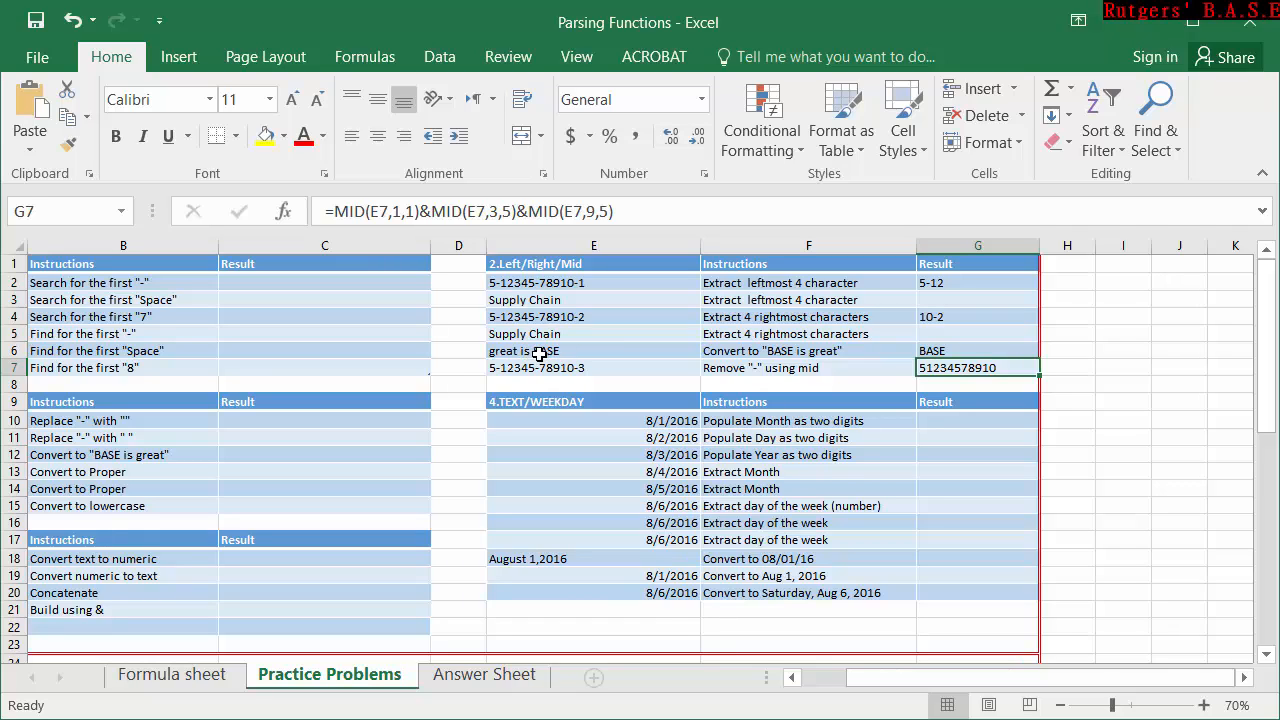
Append &" "&MID(E6,6,2) to the G6 formula to add a space and two characters from the middle of E6.
left_click(988, 351)
double_click(990, 350)
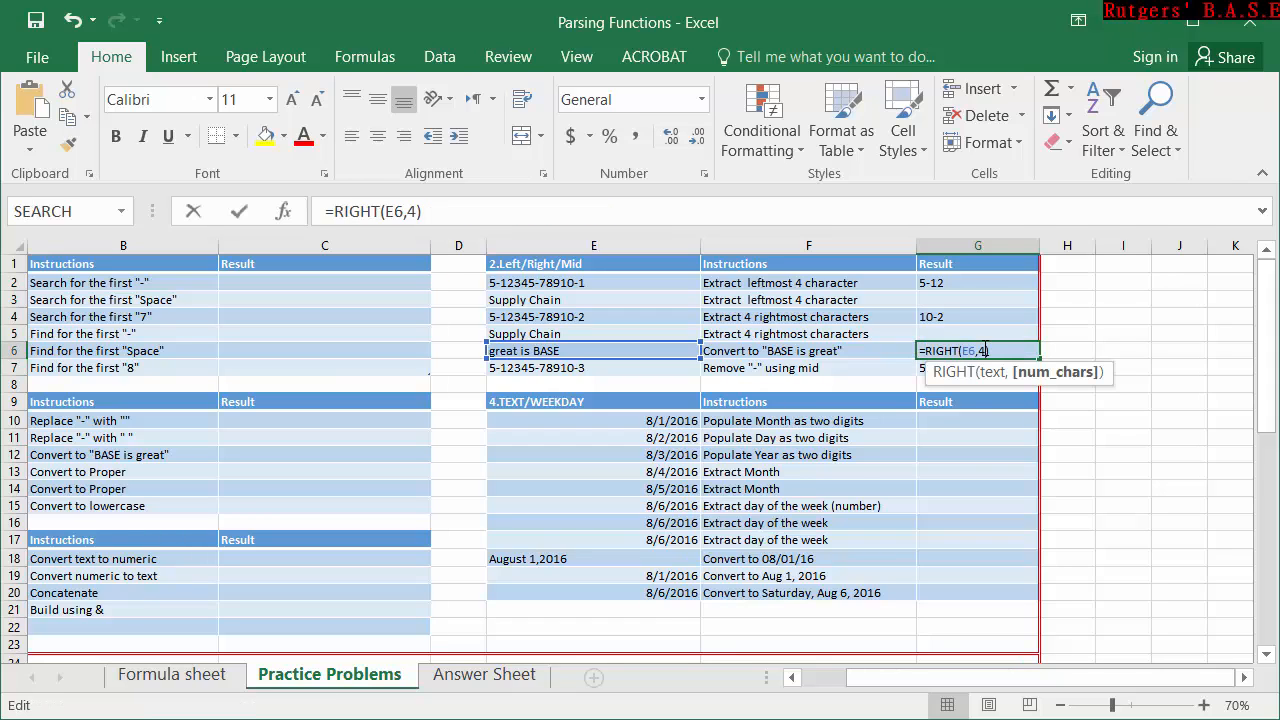
left_click(986, 350)
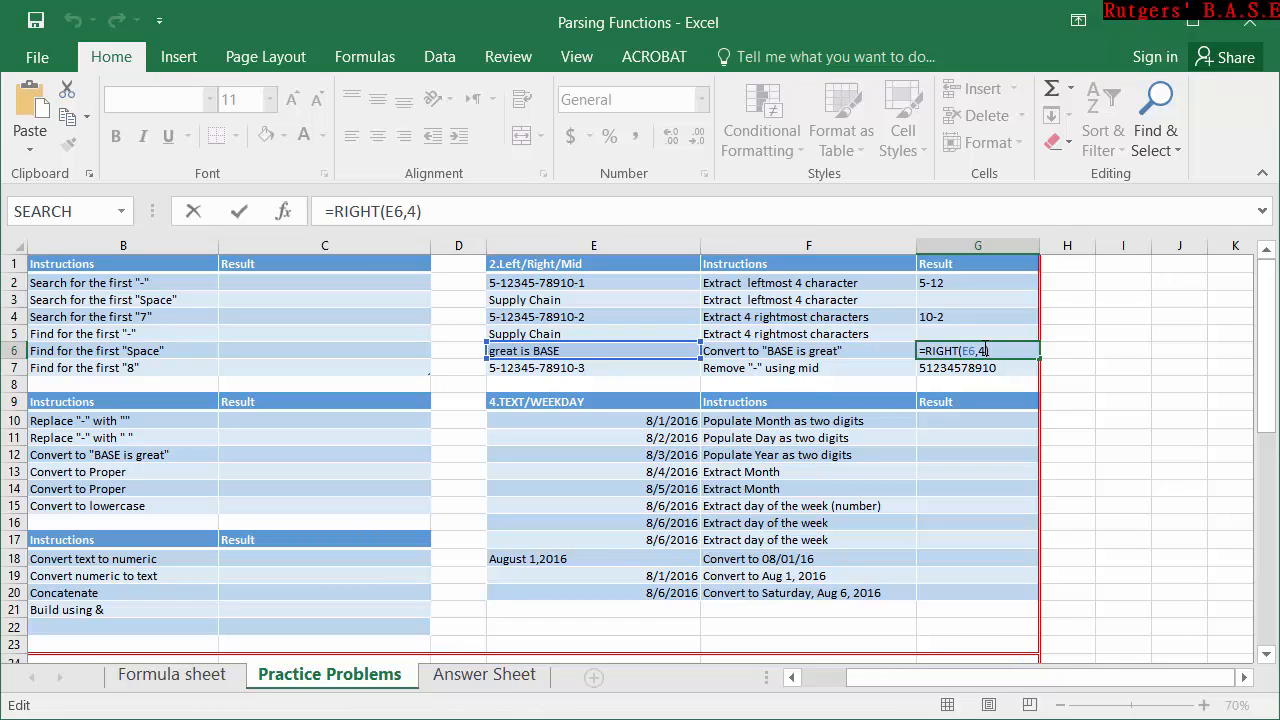
type("&\"")
type("&")
type("mi")
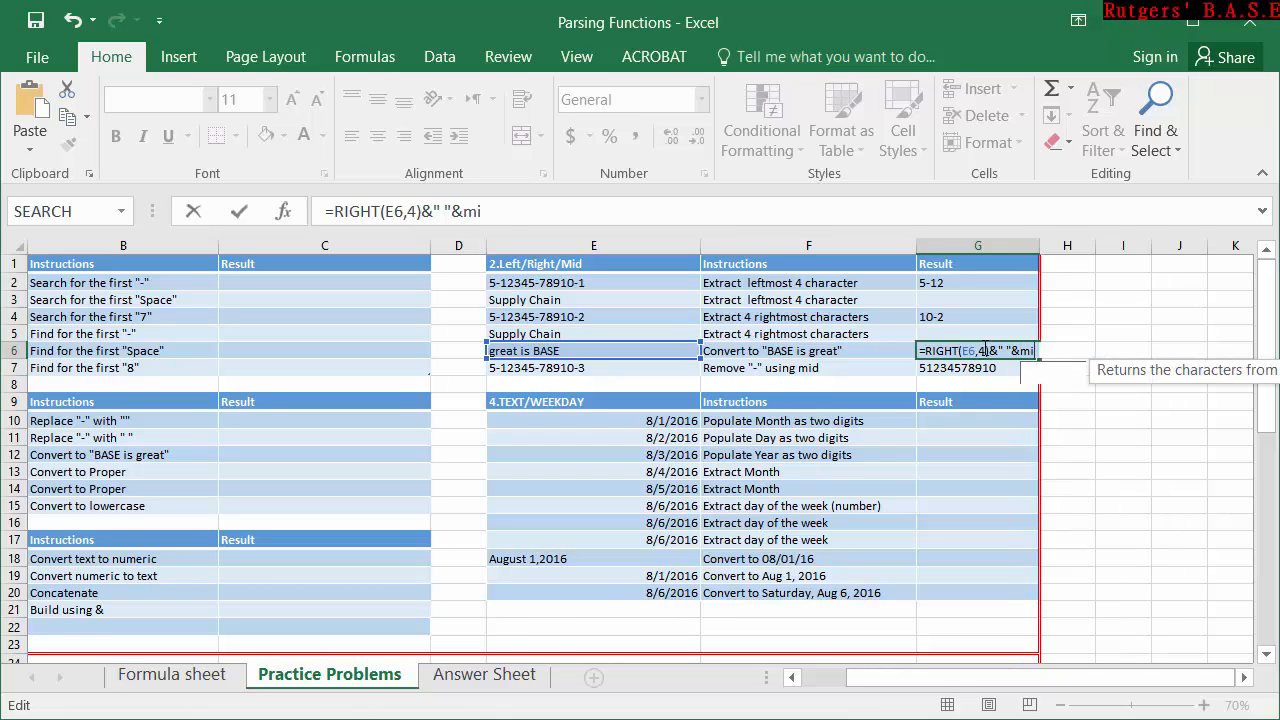
key("Tab")
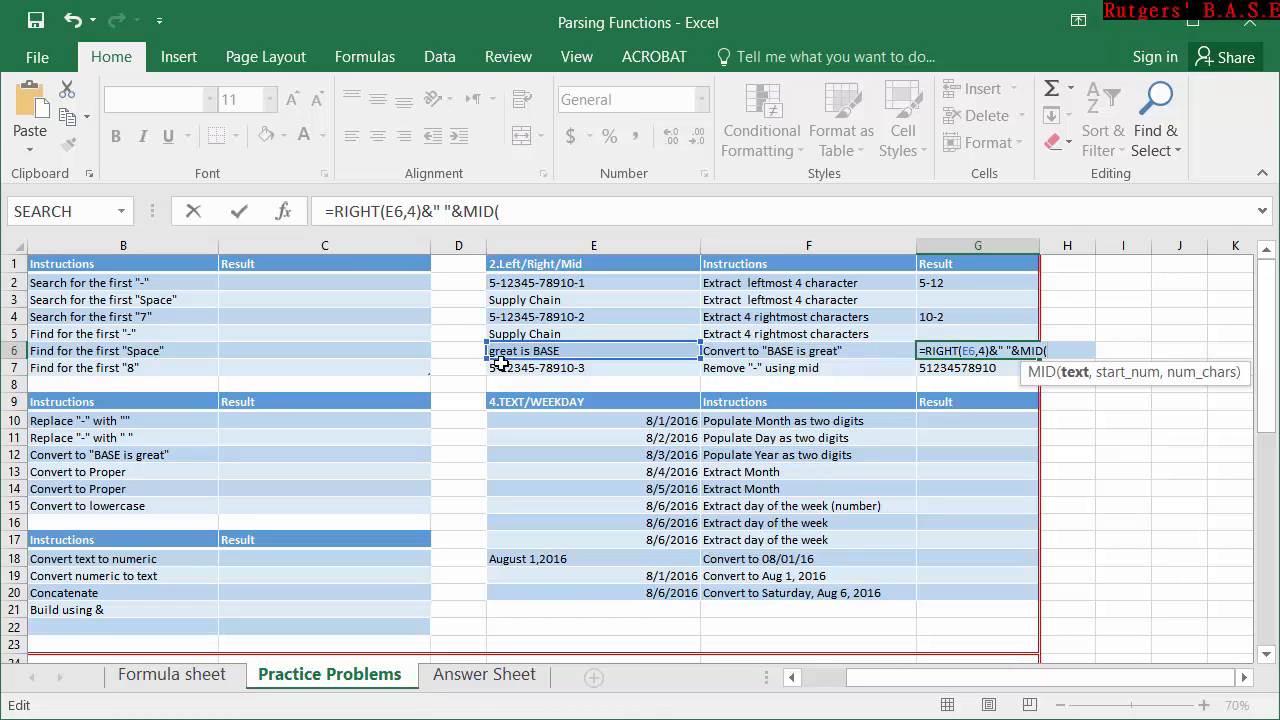
left_click(568, 352)
type(",6")
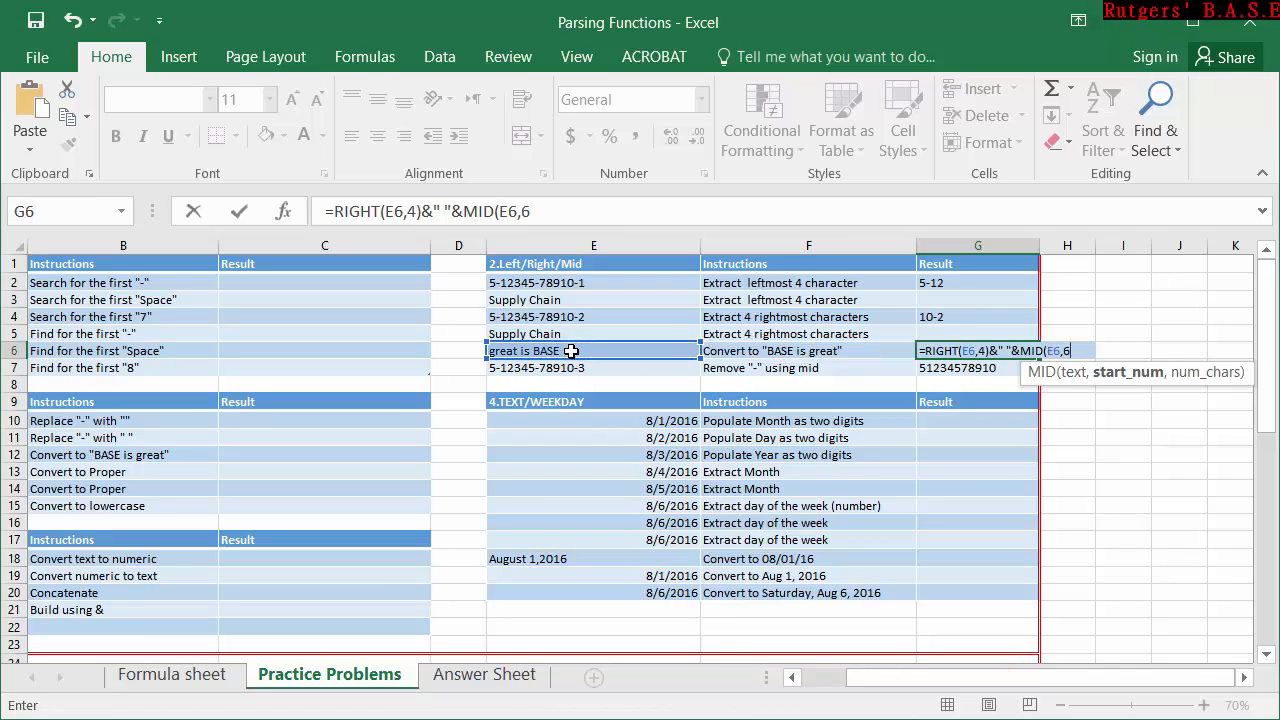
type(",")
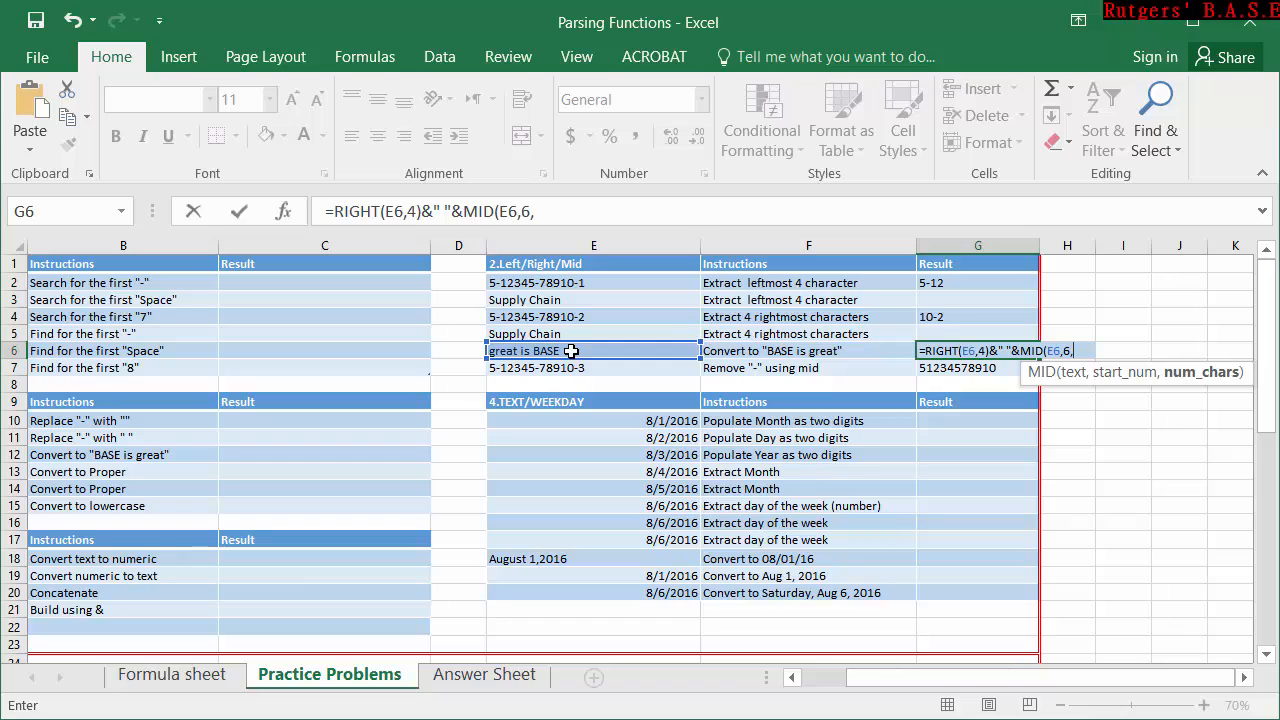
type("2")
key("Return")
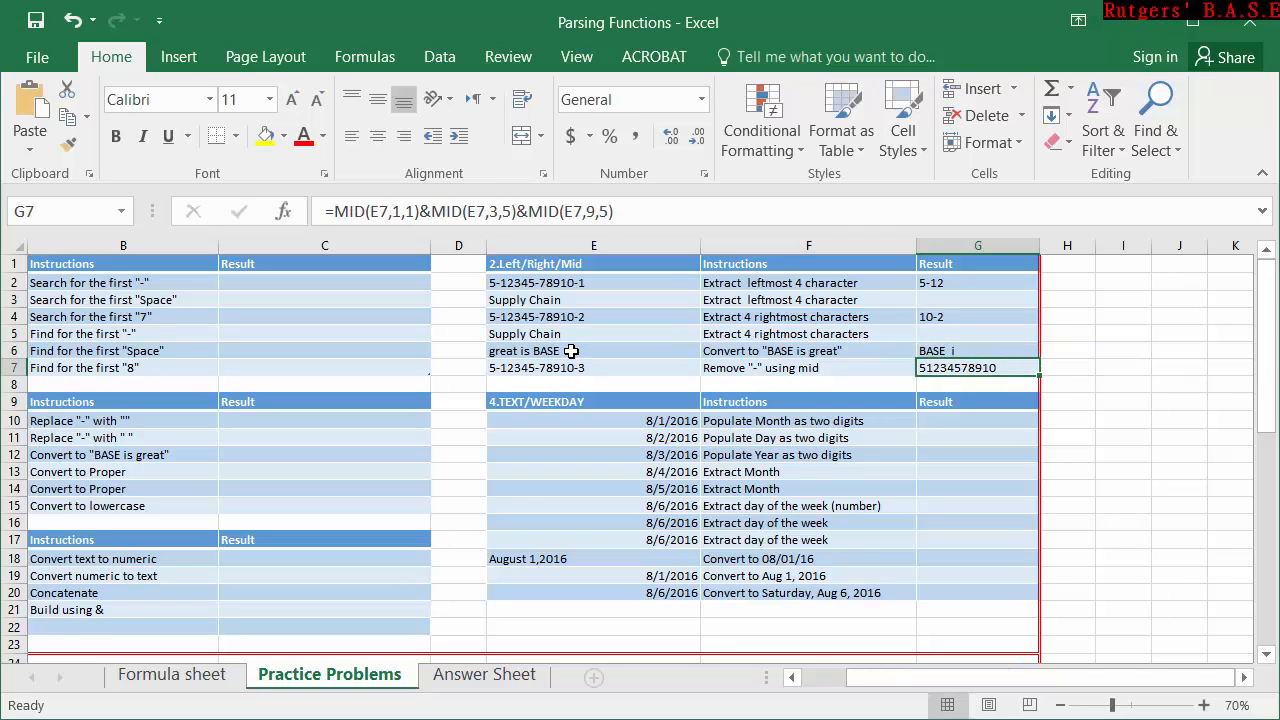
Change the start number of the MID function in the G6 formula to 7.
left_click(571, 351)
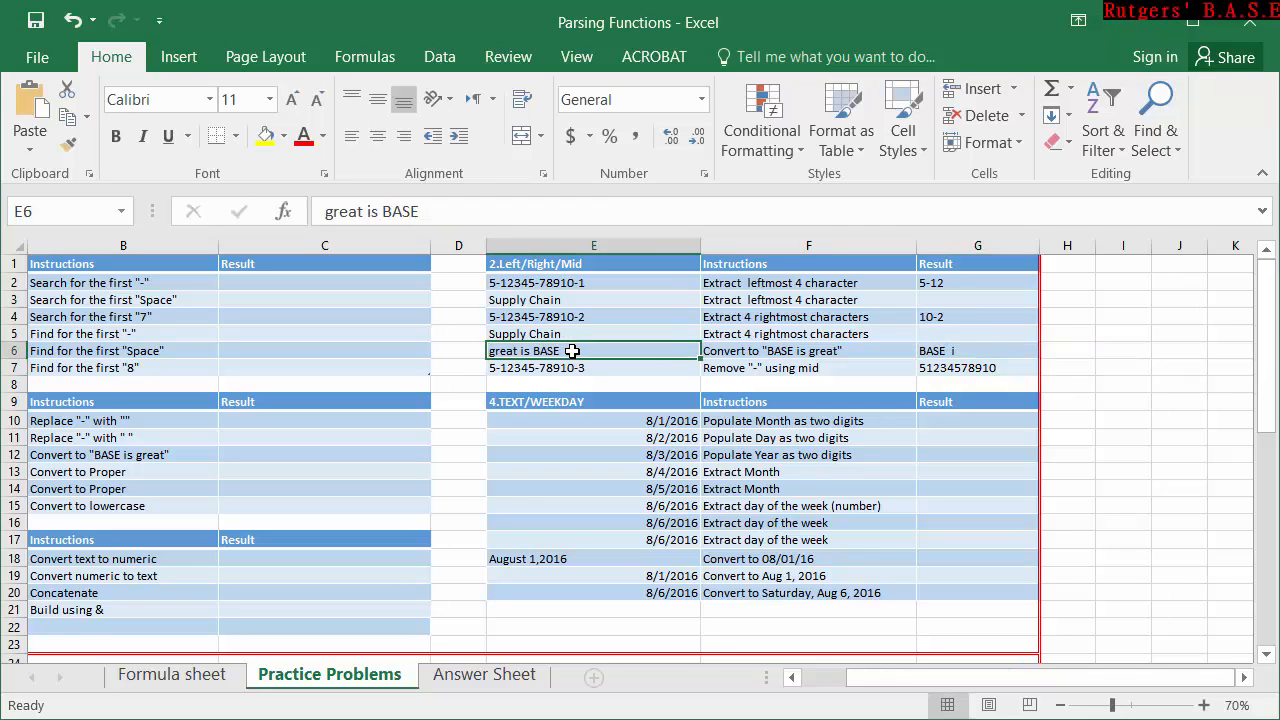
left_click(973, 363)
double_click(983, 350)
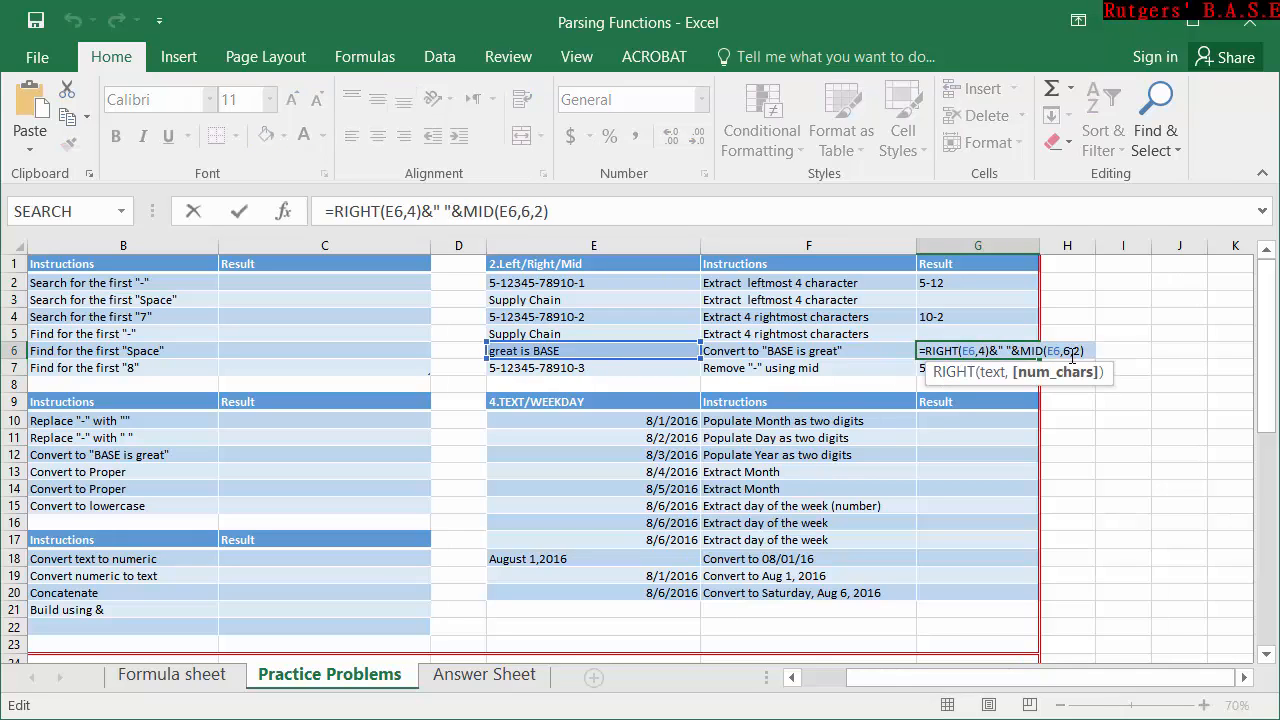
left_click(1063, 351)
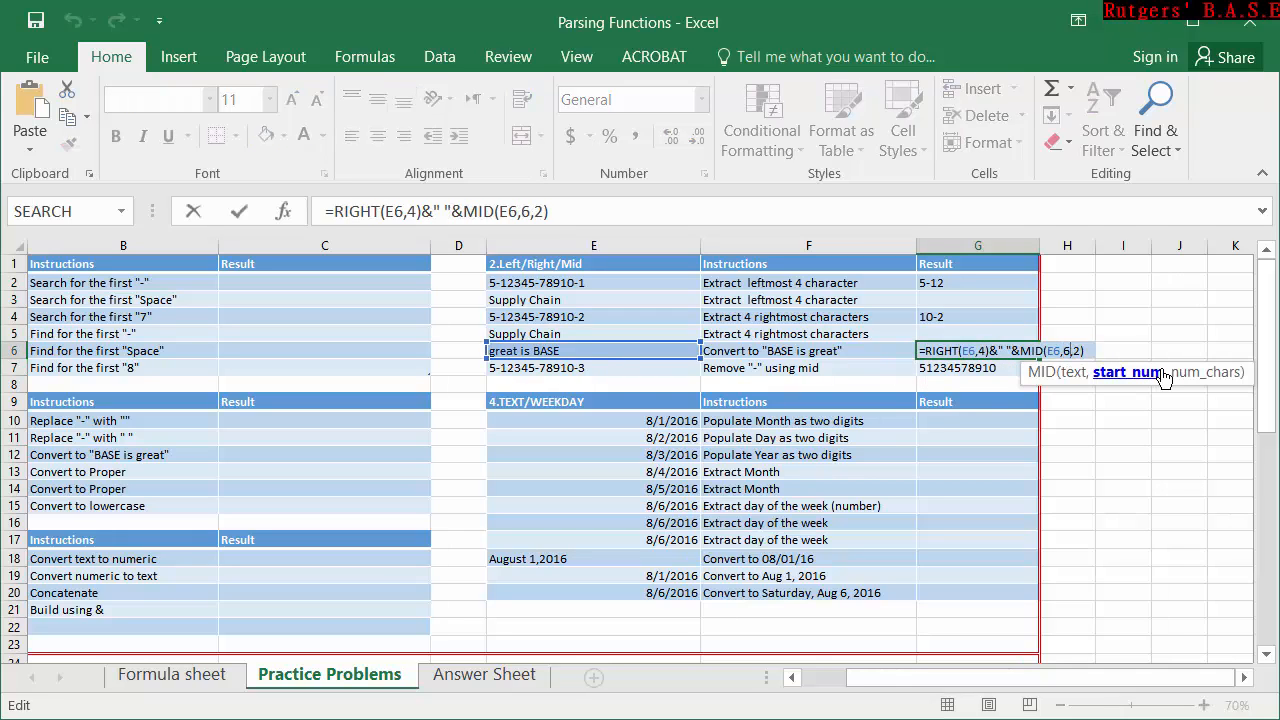
key("BackSpace")
type("7")
key("Return")
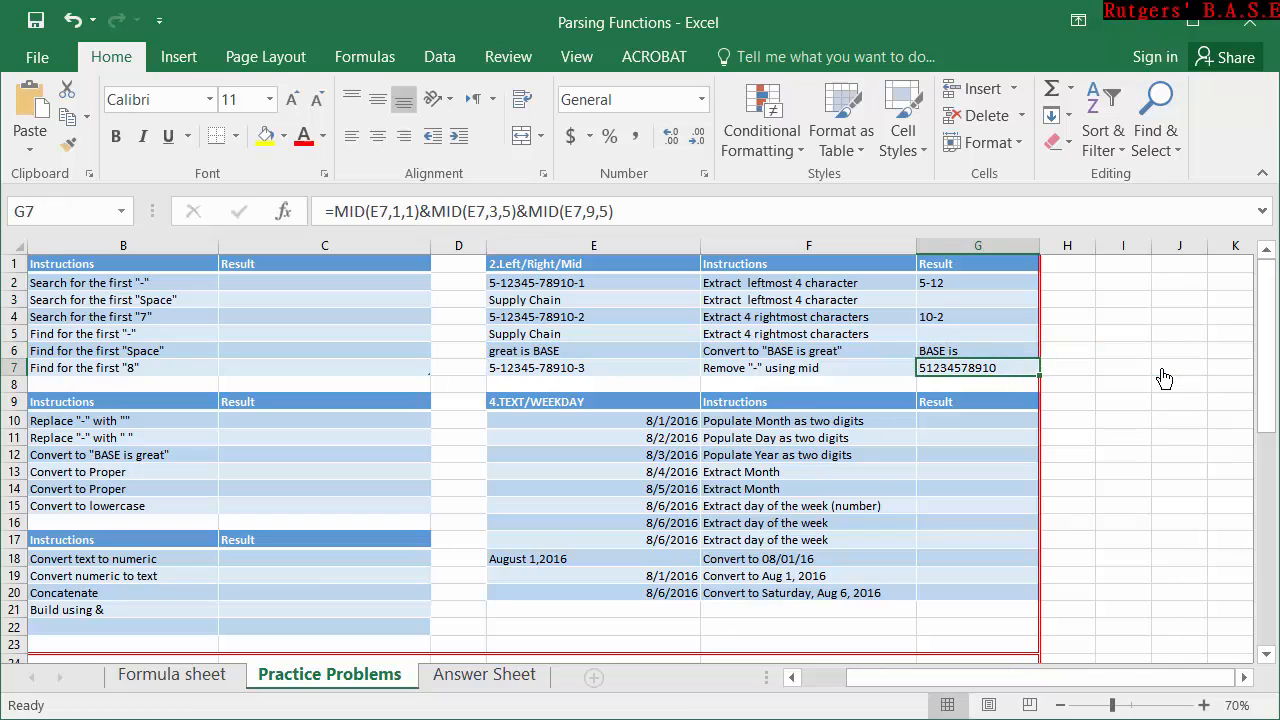
Review the LEFT, RIGHT and MID formulas in G6, G2, G4 and G7 without changing them.
left_click(966, 352)
double_click(970, 350)
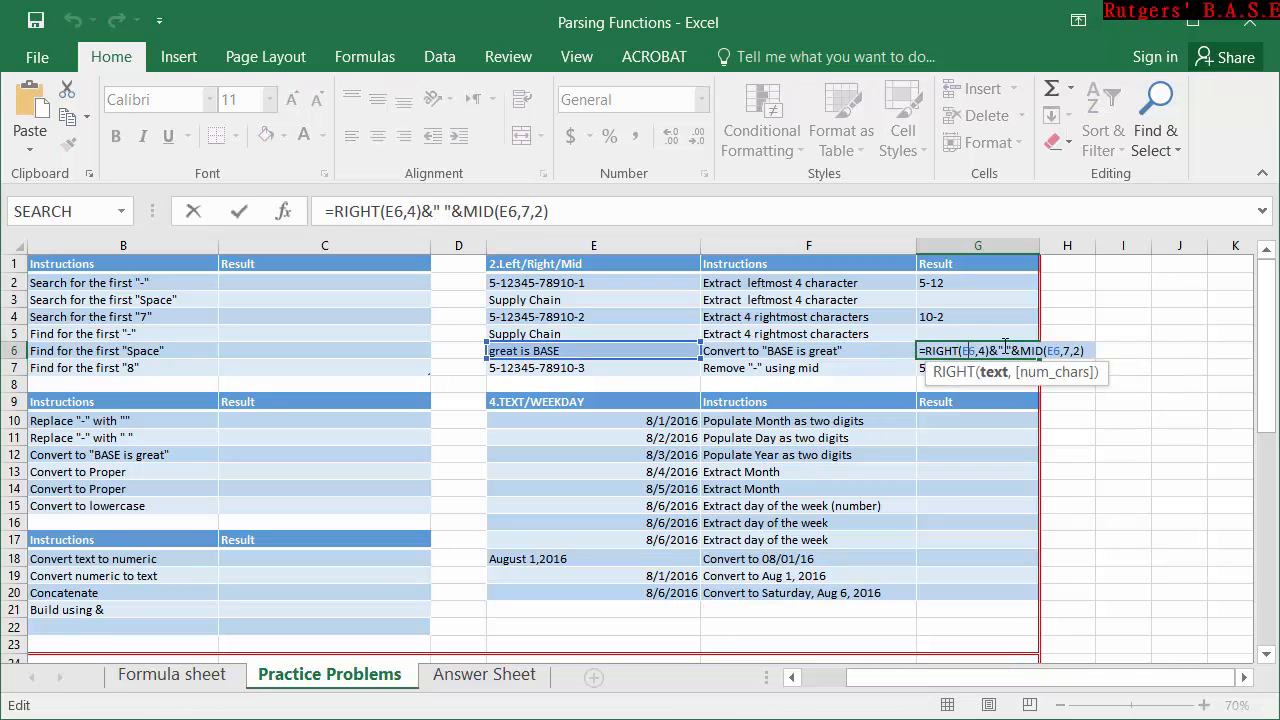
key("Escape")
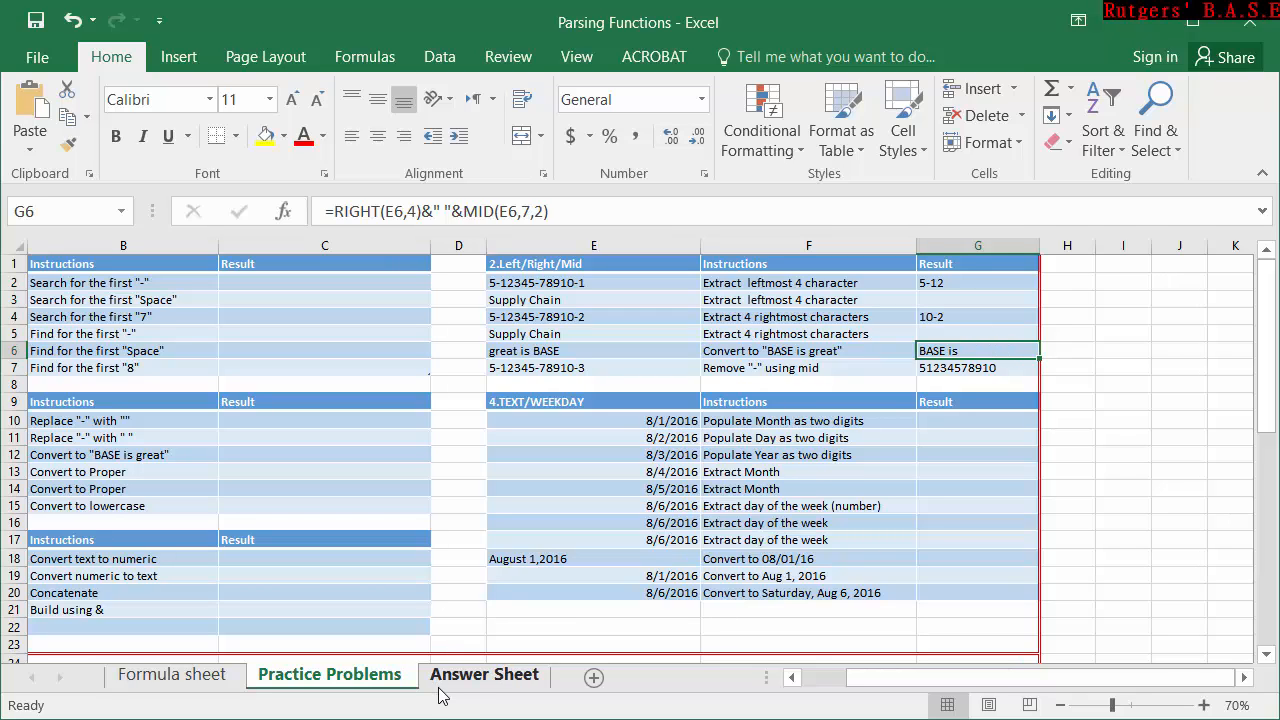
left_click(940, 283)
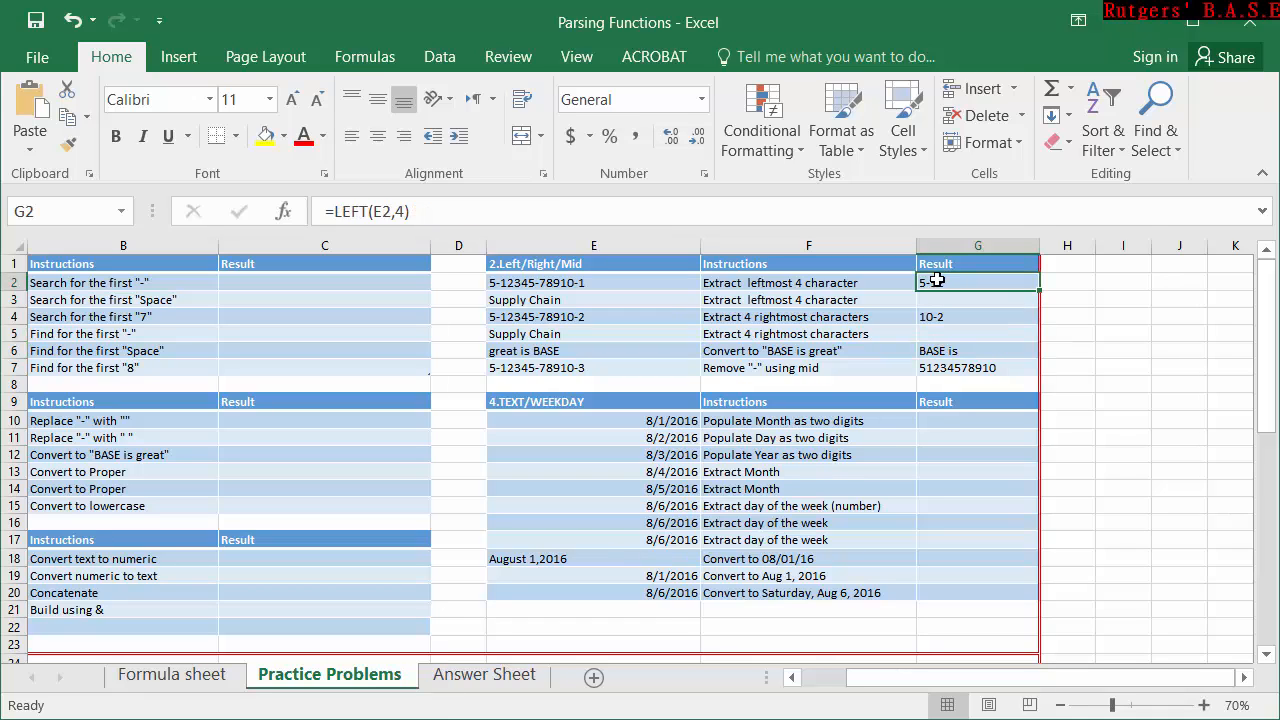
left_click(963, 317)
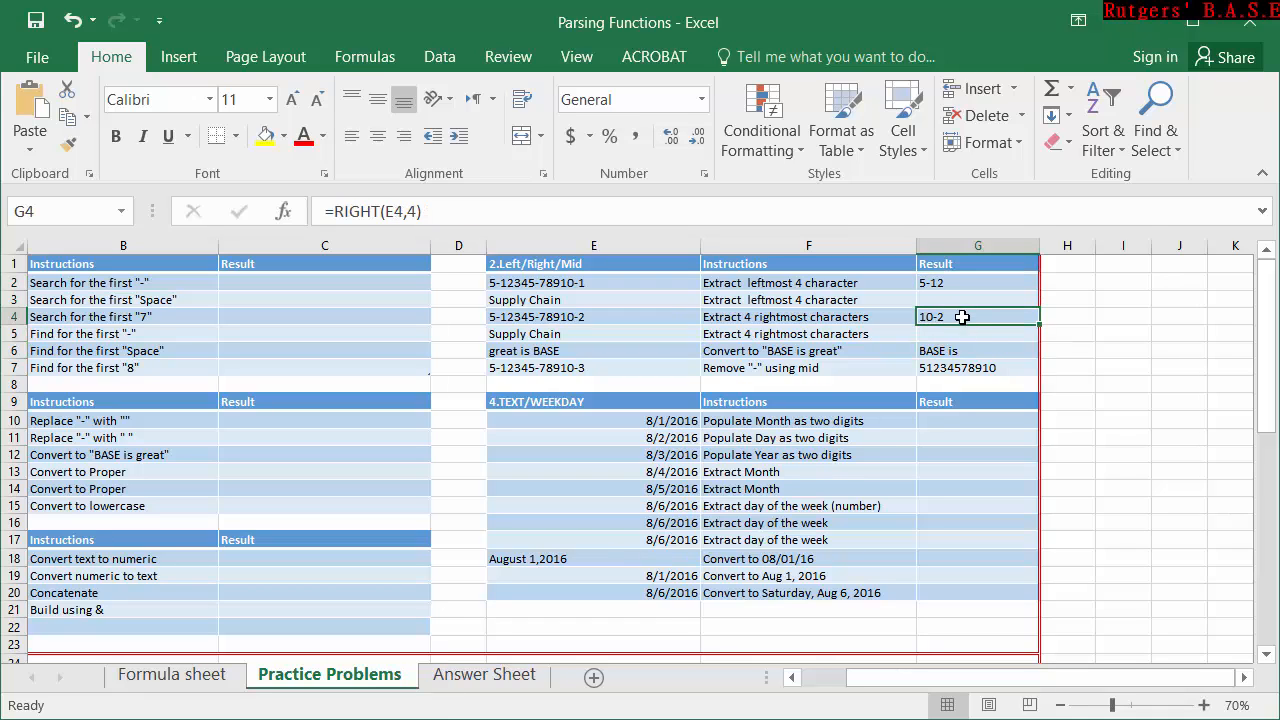
double_click(965, 318)
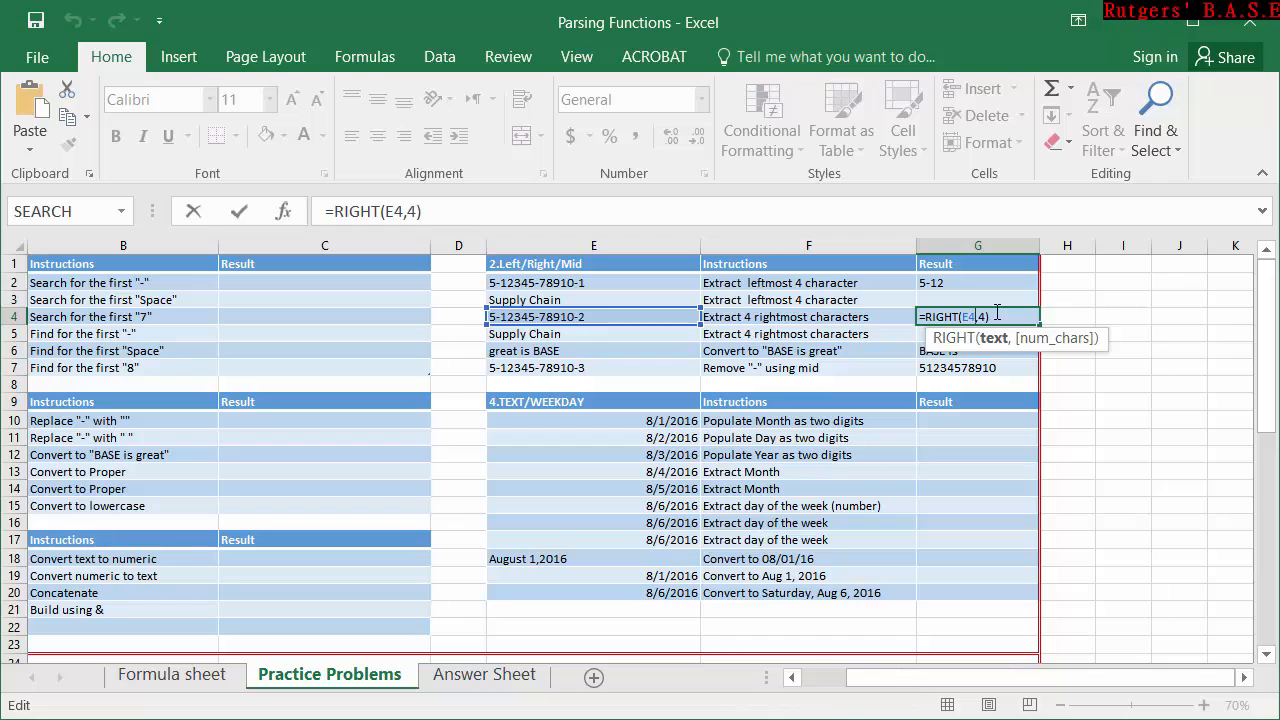
key("ctrl+Return")
left_click(994, 367)
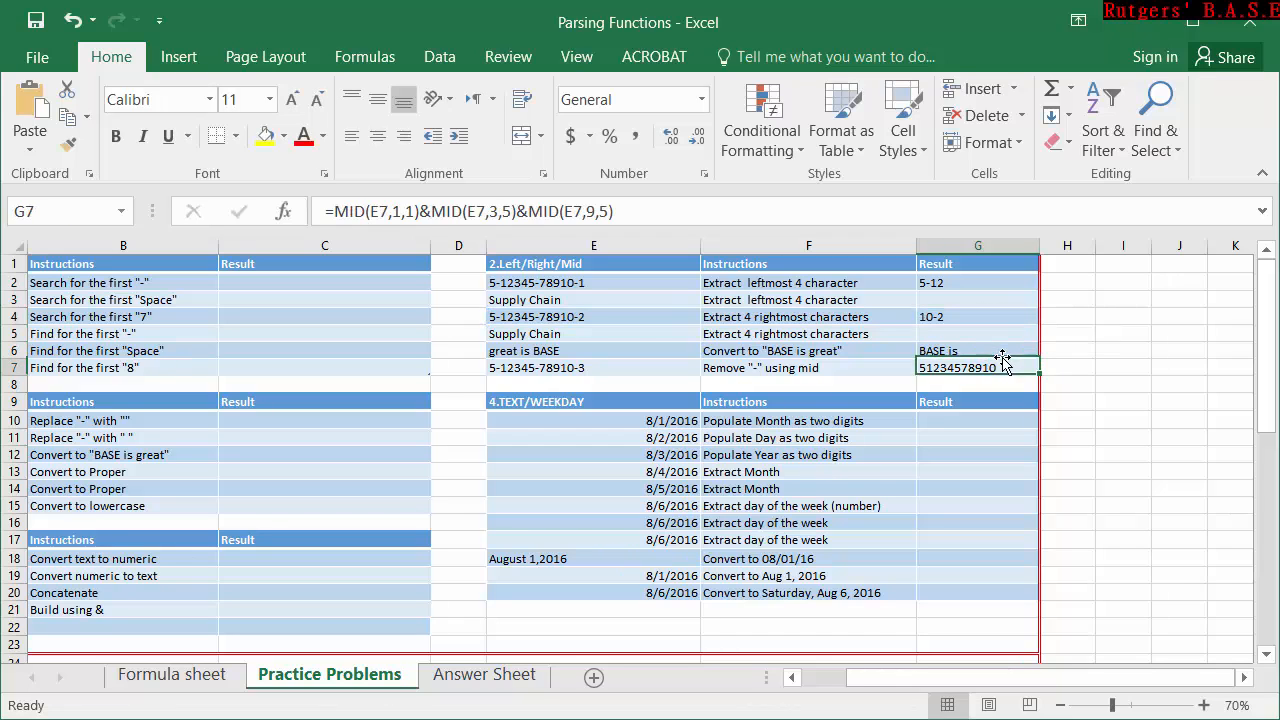
Review the combined RIGHT and MID formula in G6 without changing it.
left_click(995, 351)
double_click(995, 351)
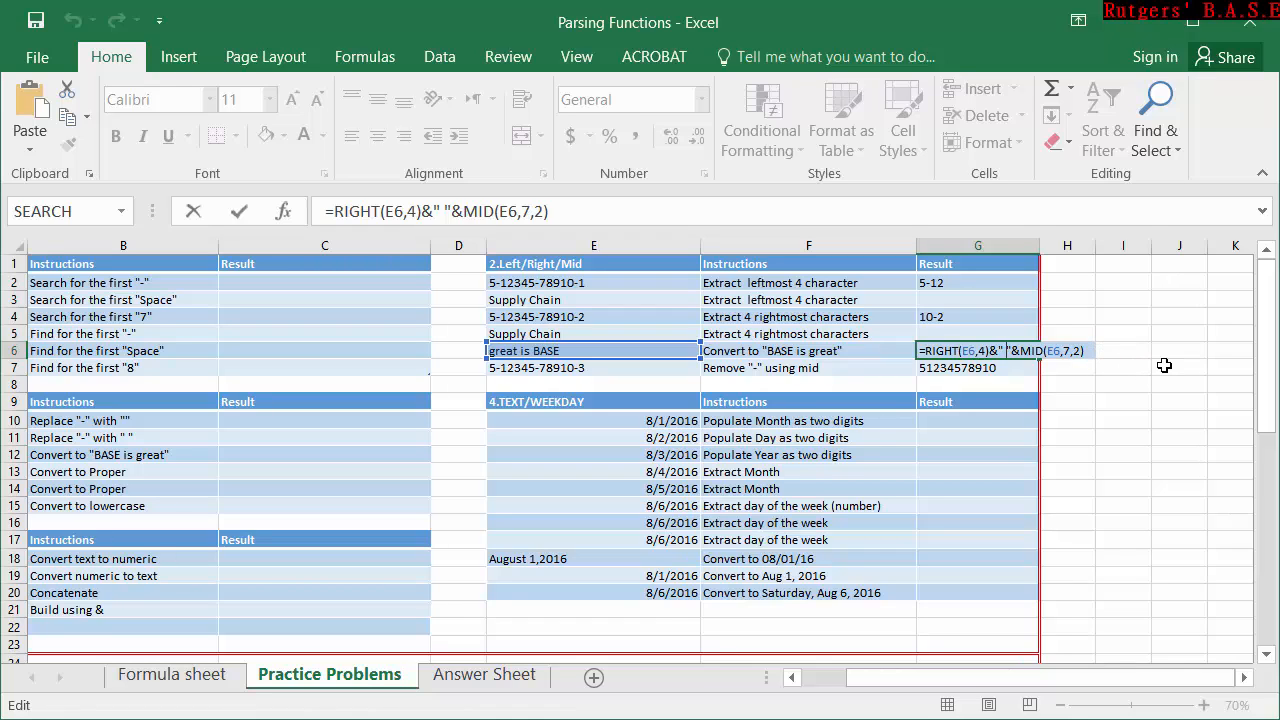
key("ctrl+Return")
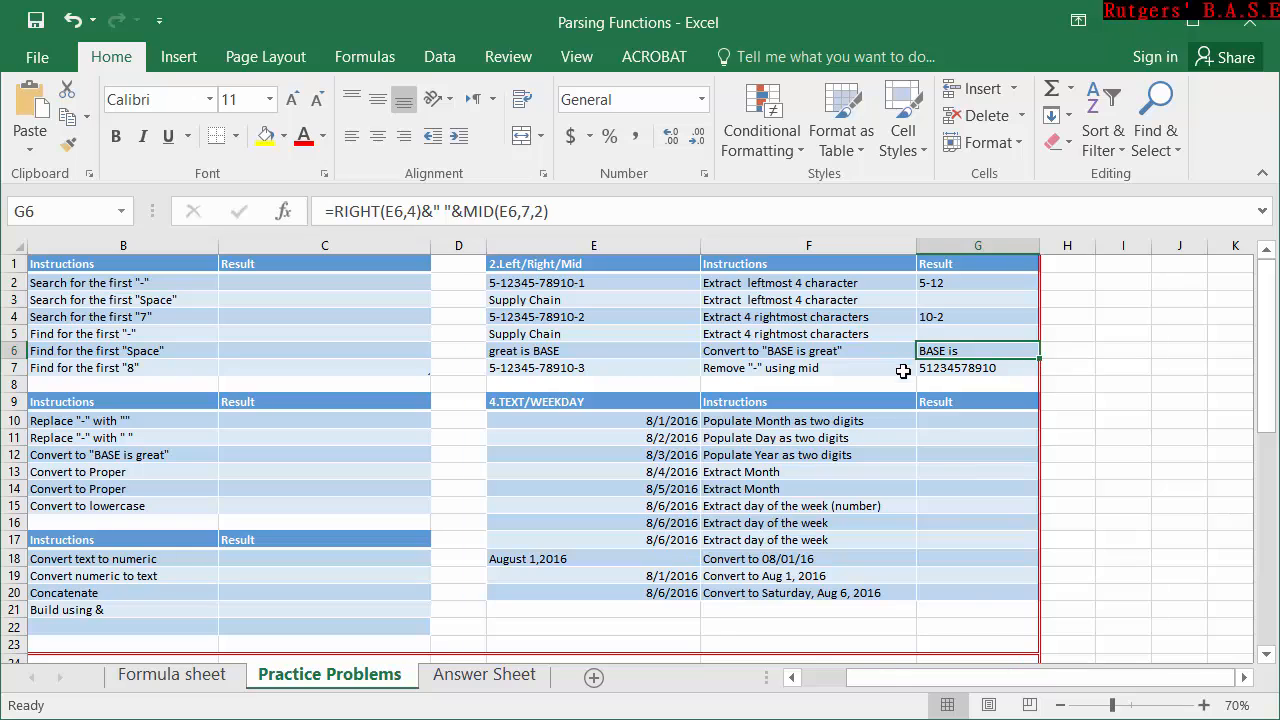
Enter =SUBSTITUTE(A10,"-","") in C10 to remove every hyphen from the text in A10.
left_click_drag(975, 683, 931, 683)
double_click(558, 426)
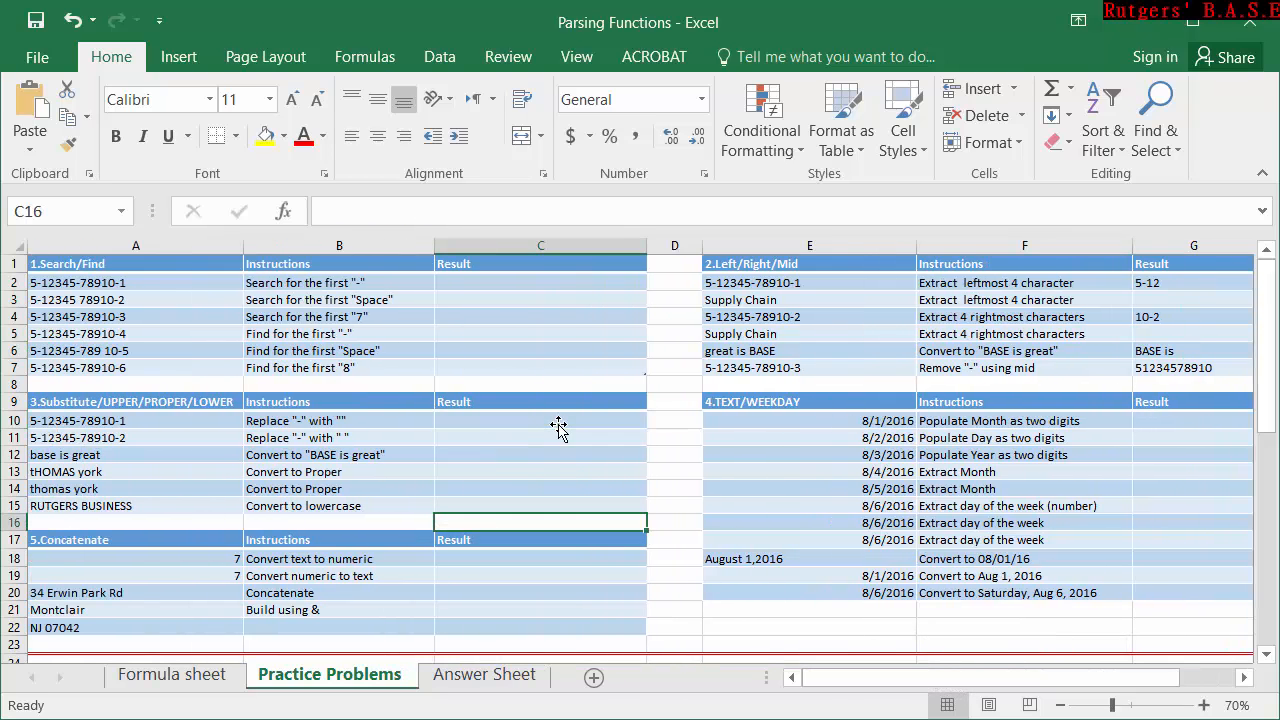
double_click(549, 418)
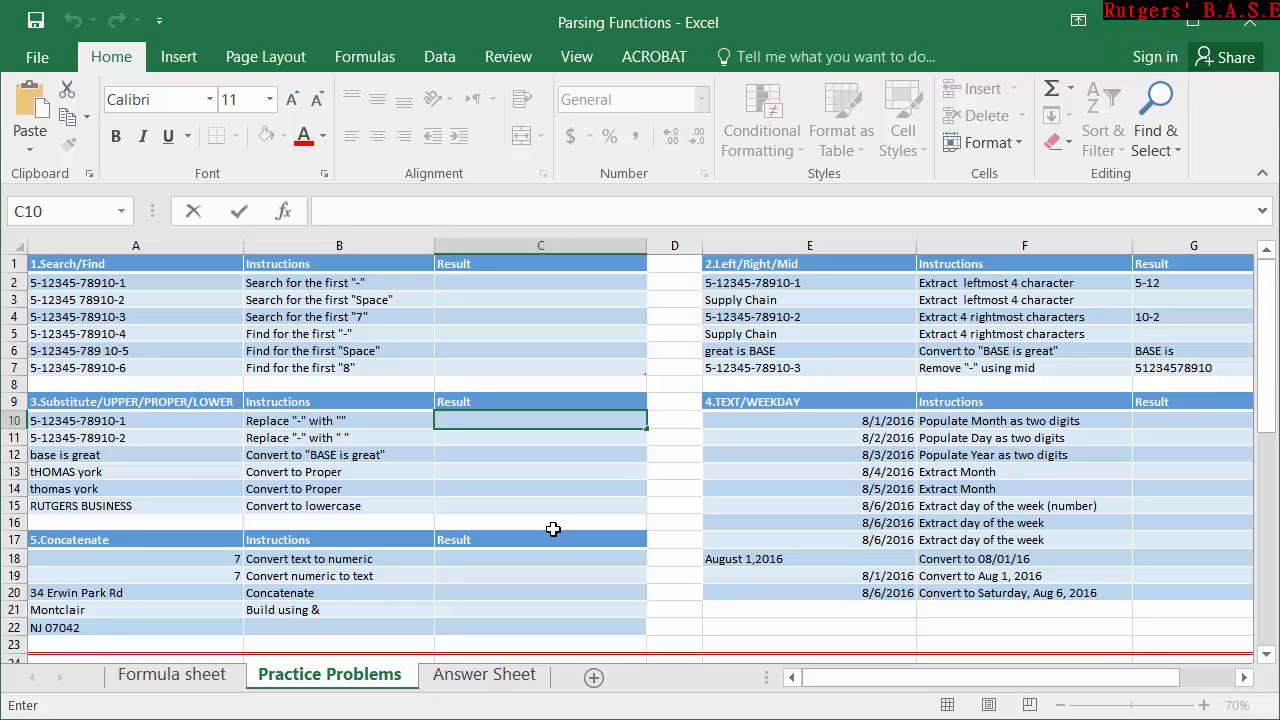
type("=")
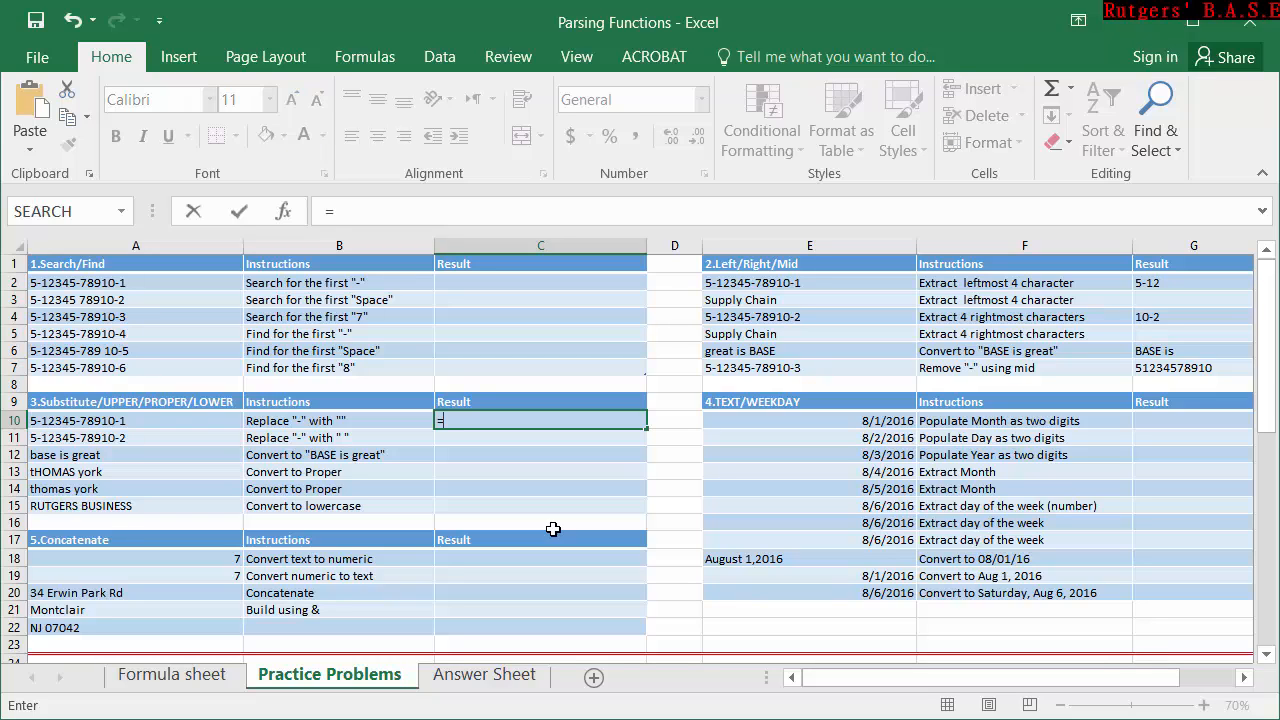
type("sub")
key("Tab")
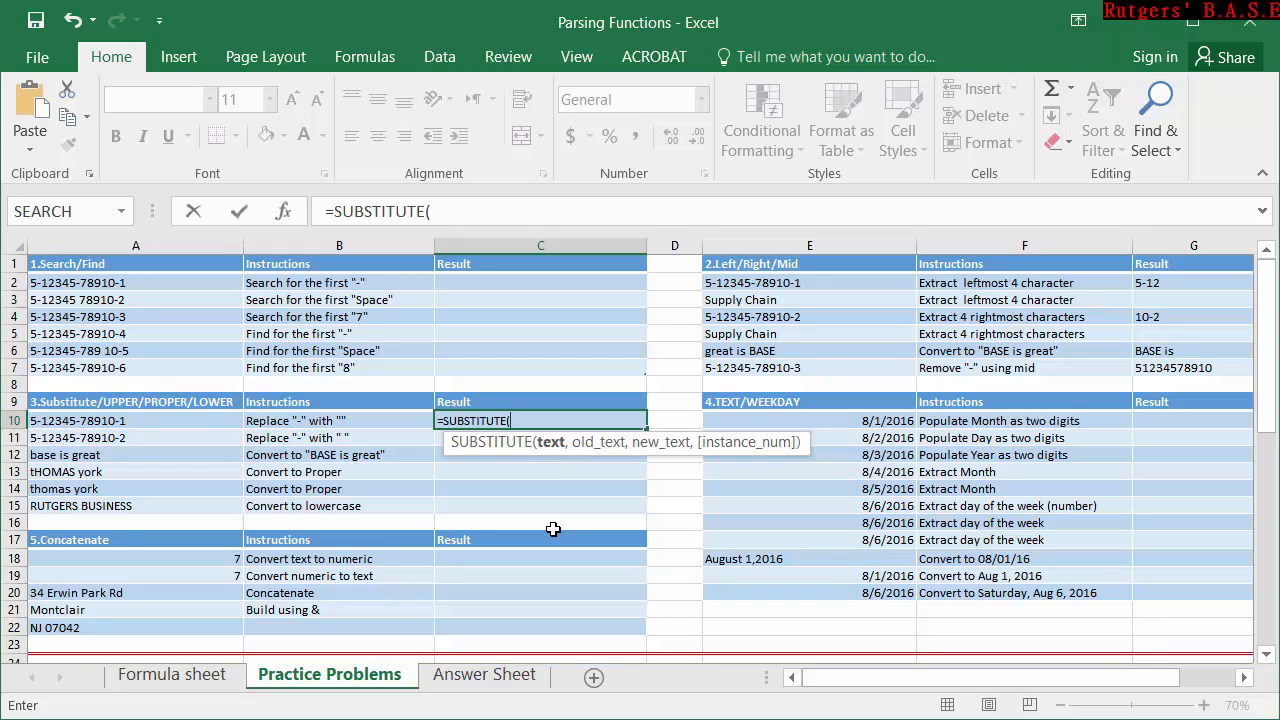
left_click(106, 421)
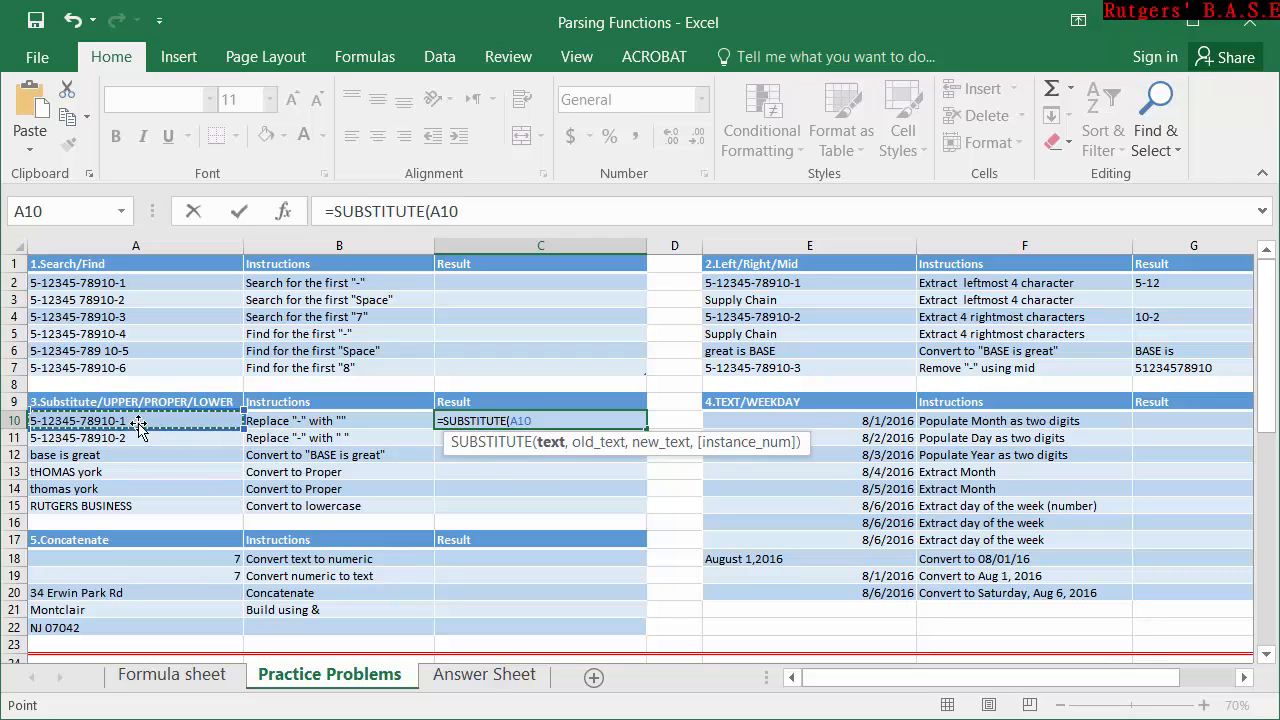
type(",\"-")
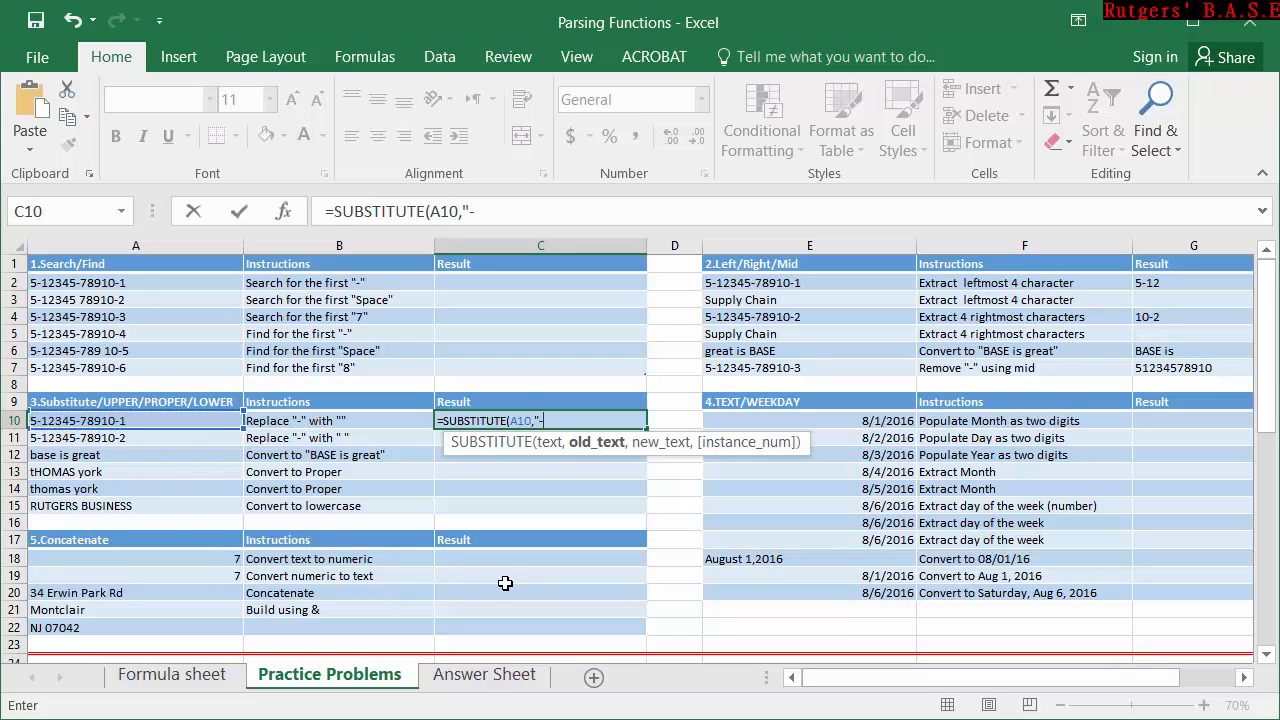
type("\",")
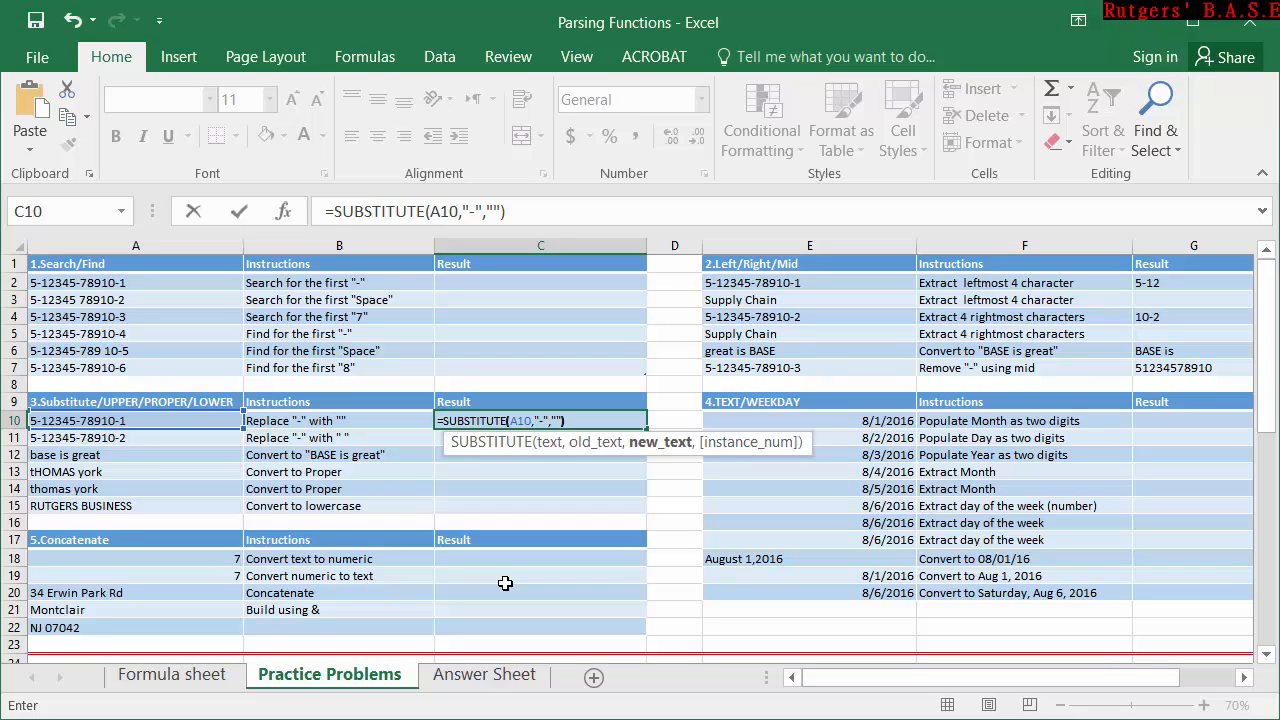
type("\"\")")
key("Return")
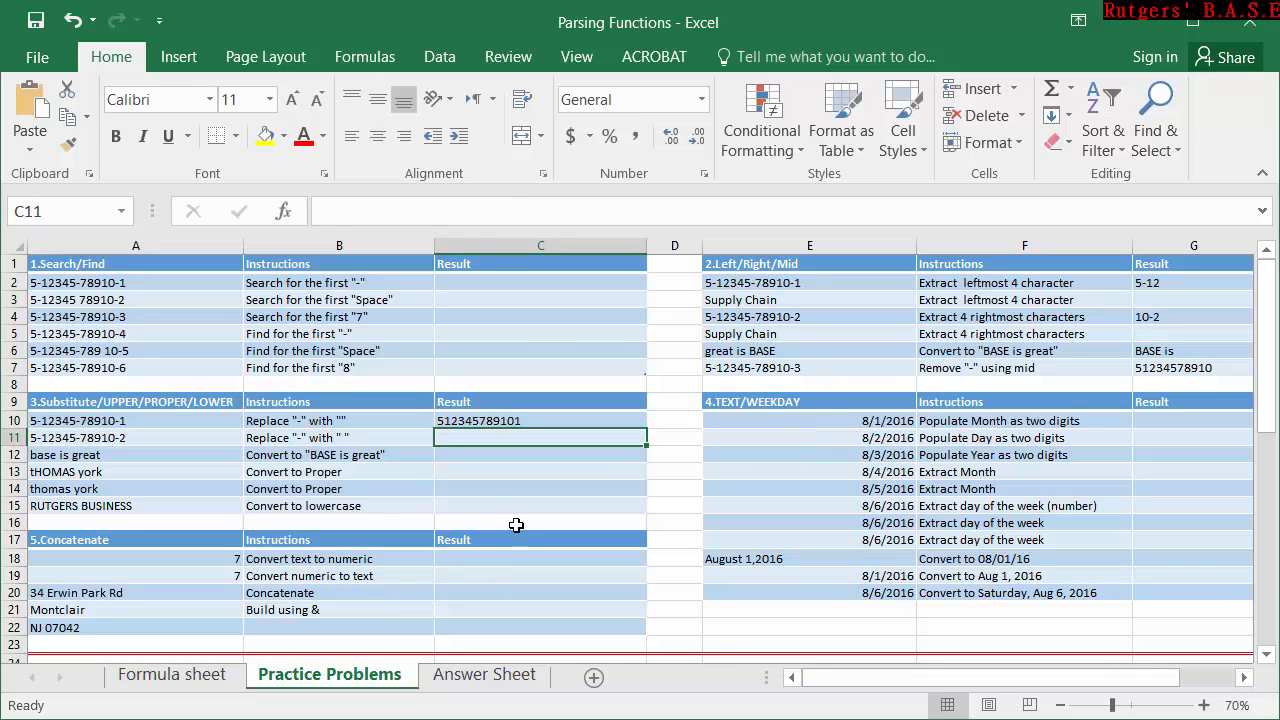
Start an UPPER formula in C12 for the "BASE is great" exercise.
left_click(451, 456)
double_click(451, 456)
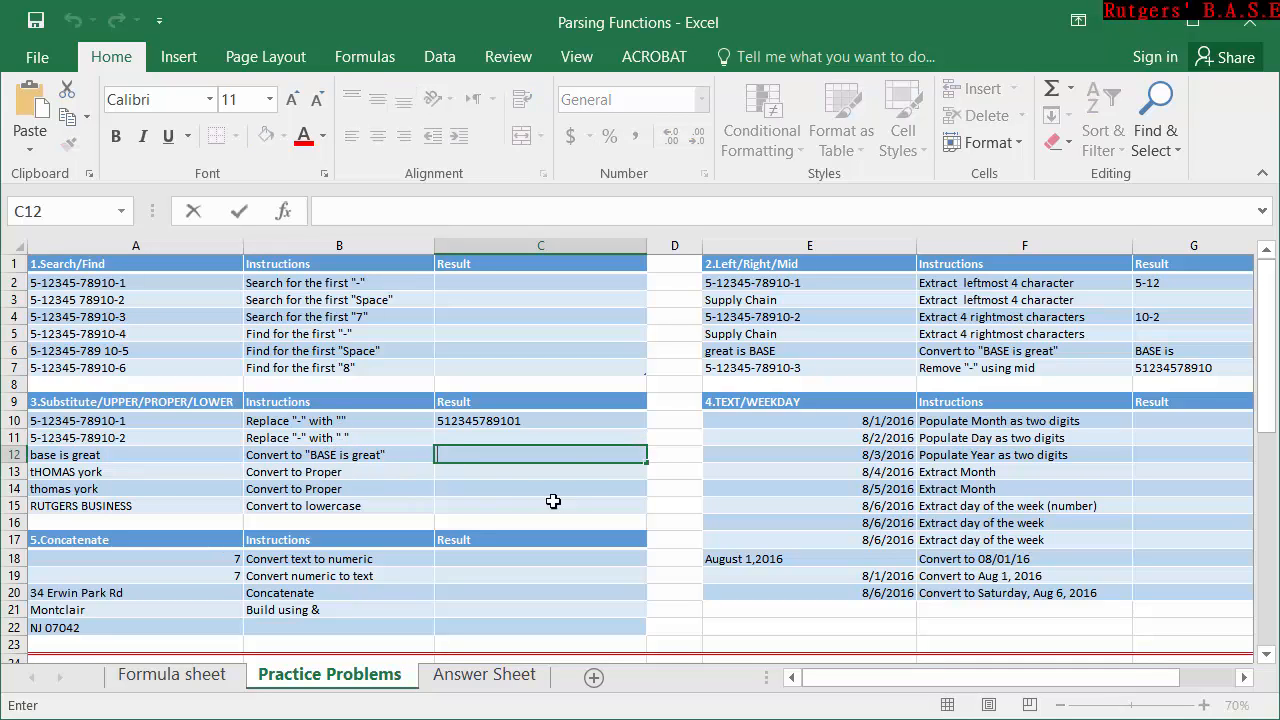
left_click(567, 453)
type("'")
type("=")
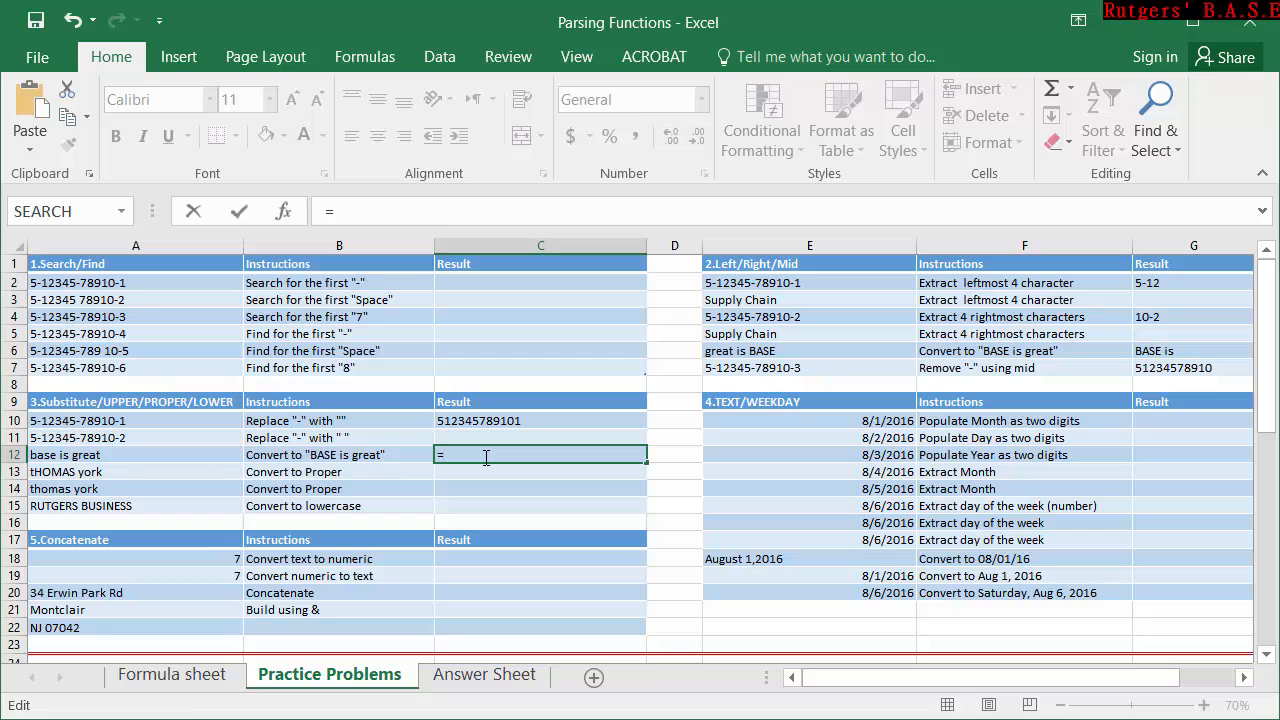
type("up")
key("Tab")
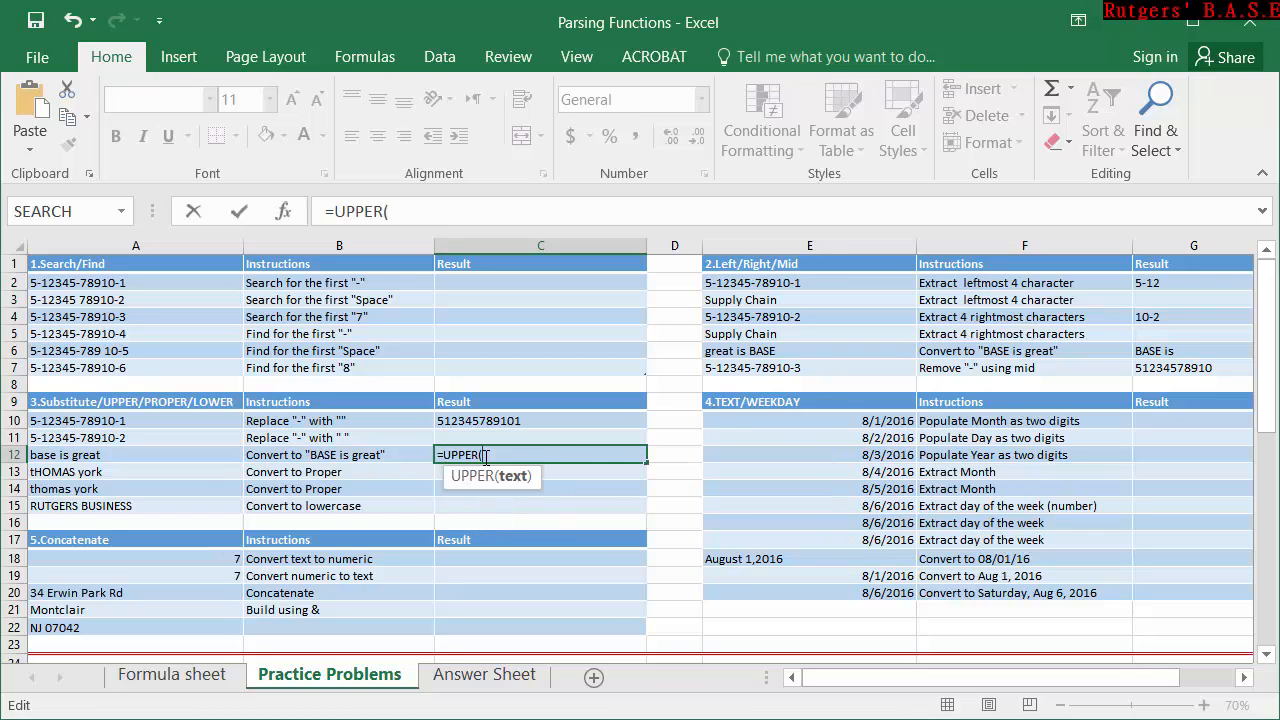
Nest LEFT(A12,5) inside the UPPER function in C12 so only the first five characters are capitalized.
left_click(100, 456)
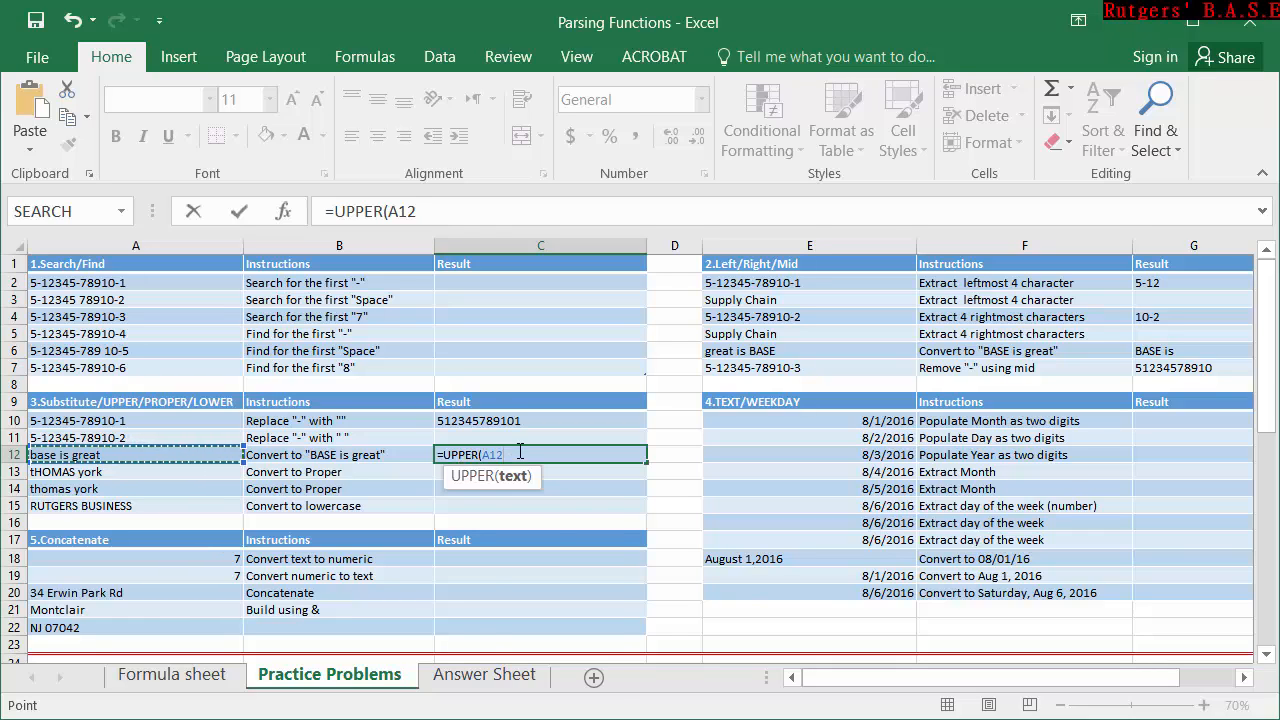
key("BackSpace")
key("BackSpace")
key("BackSpace")
type("lef")
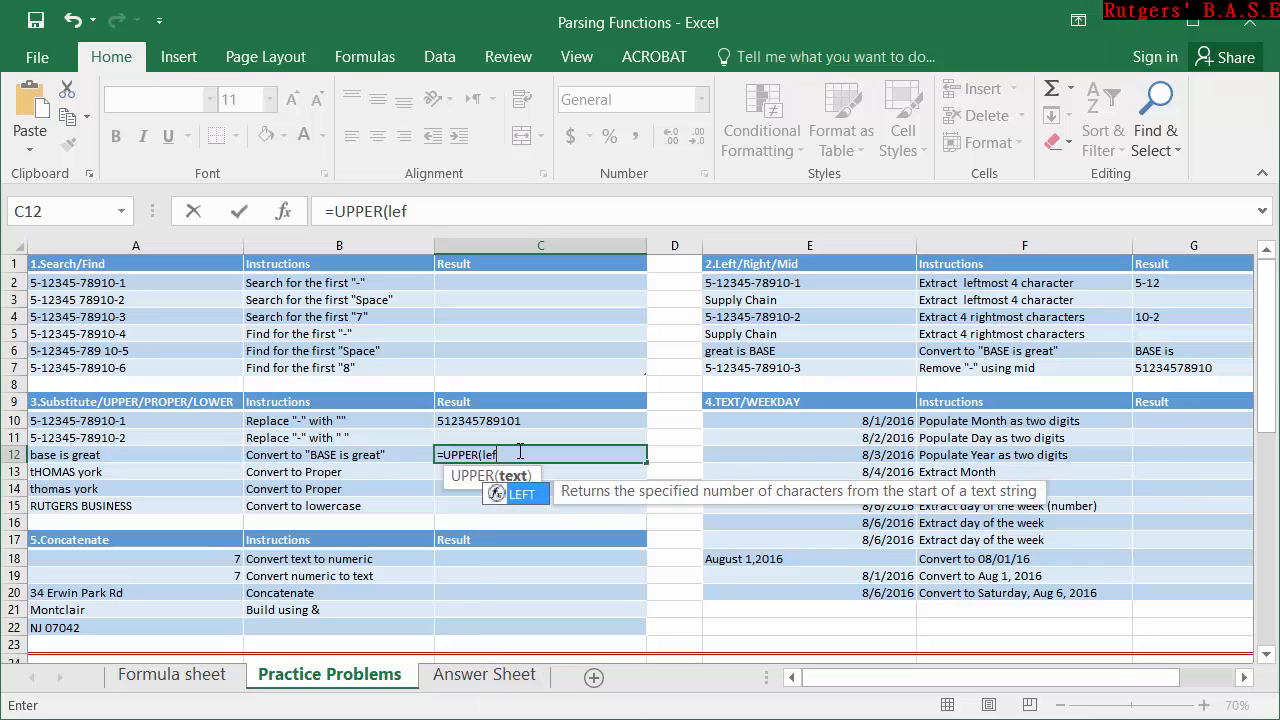
type("t")
key("Tab")
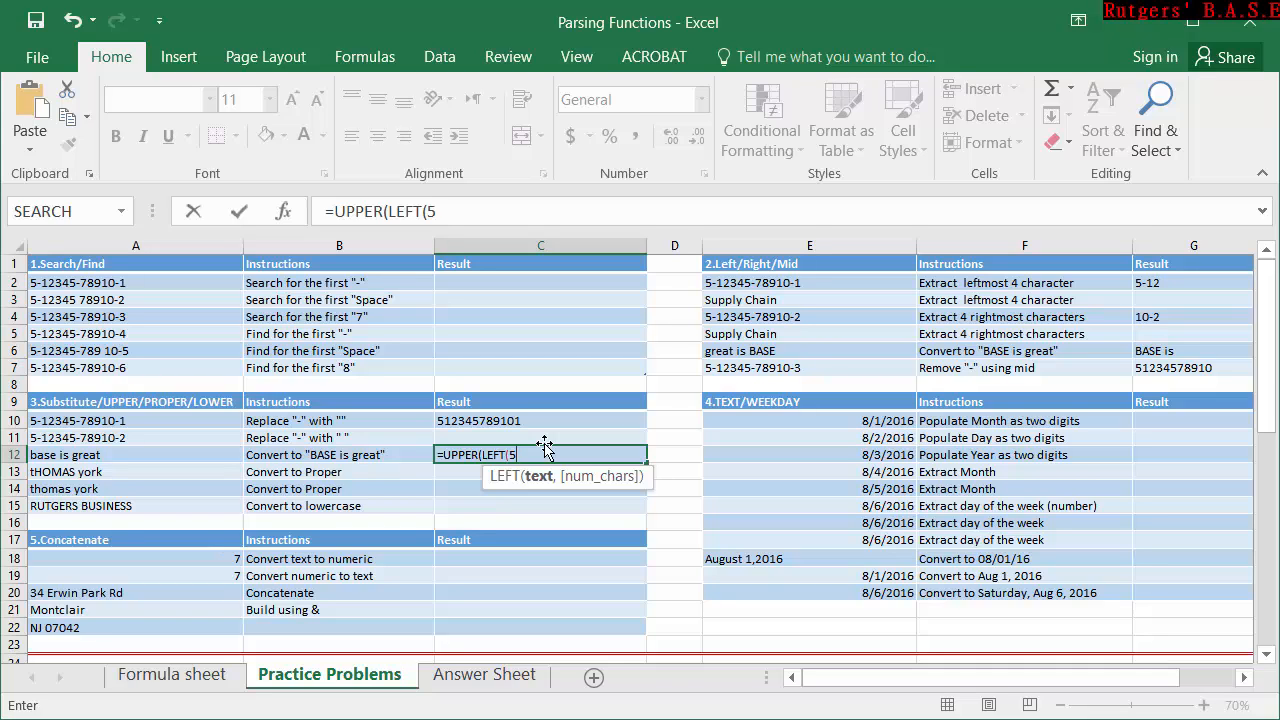
key("BackSpace")
left_click(188, 452)
type(",5")
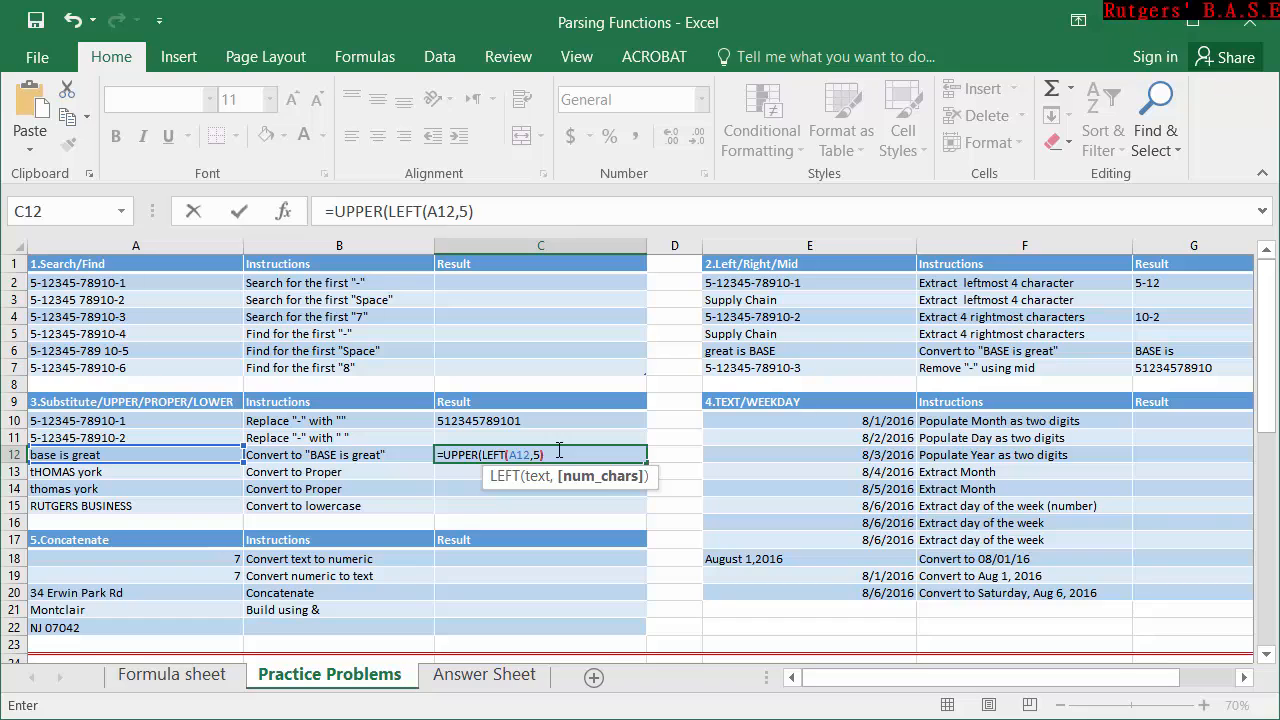
key("Return")
key("Return")
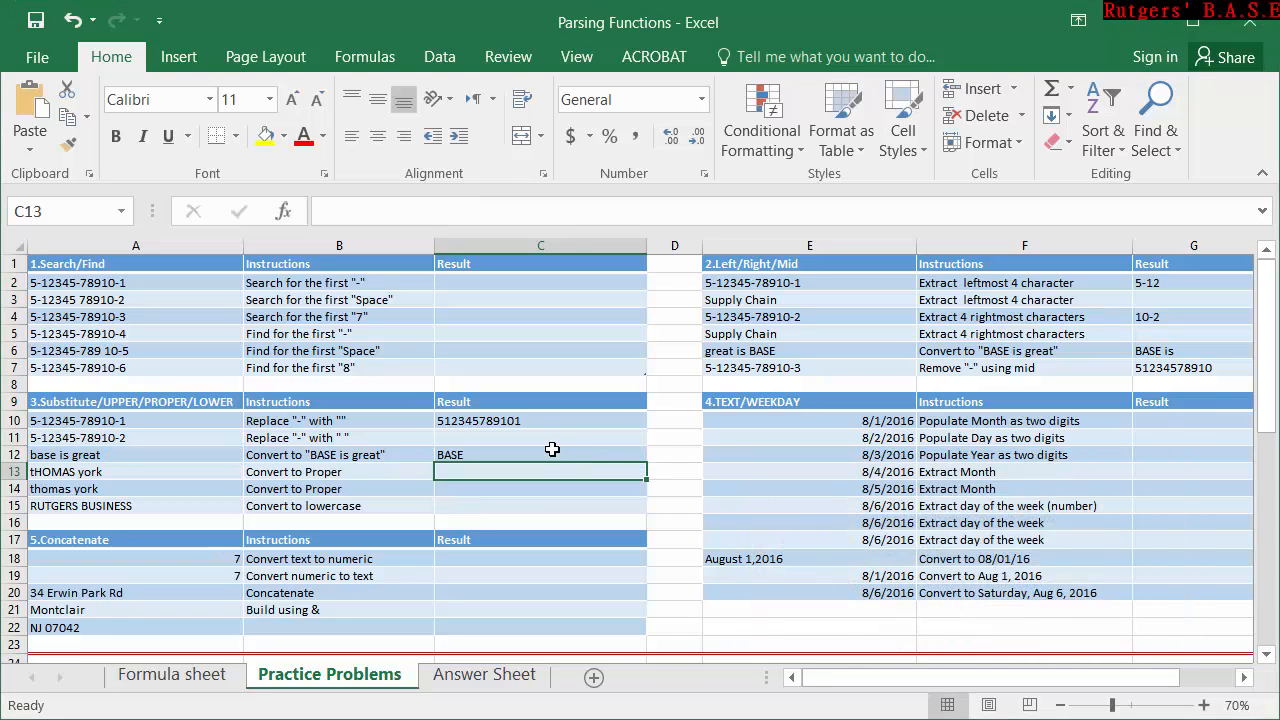
Append &"is great" to the UPPER formula in C12 to complete the phrase.
left_click(476, 452)
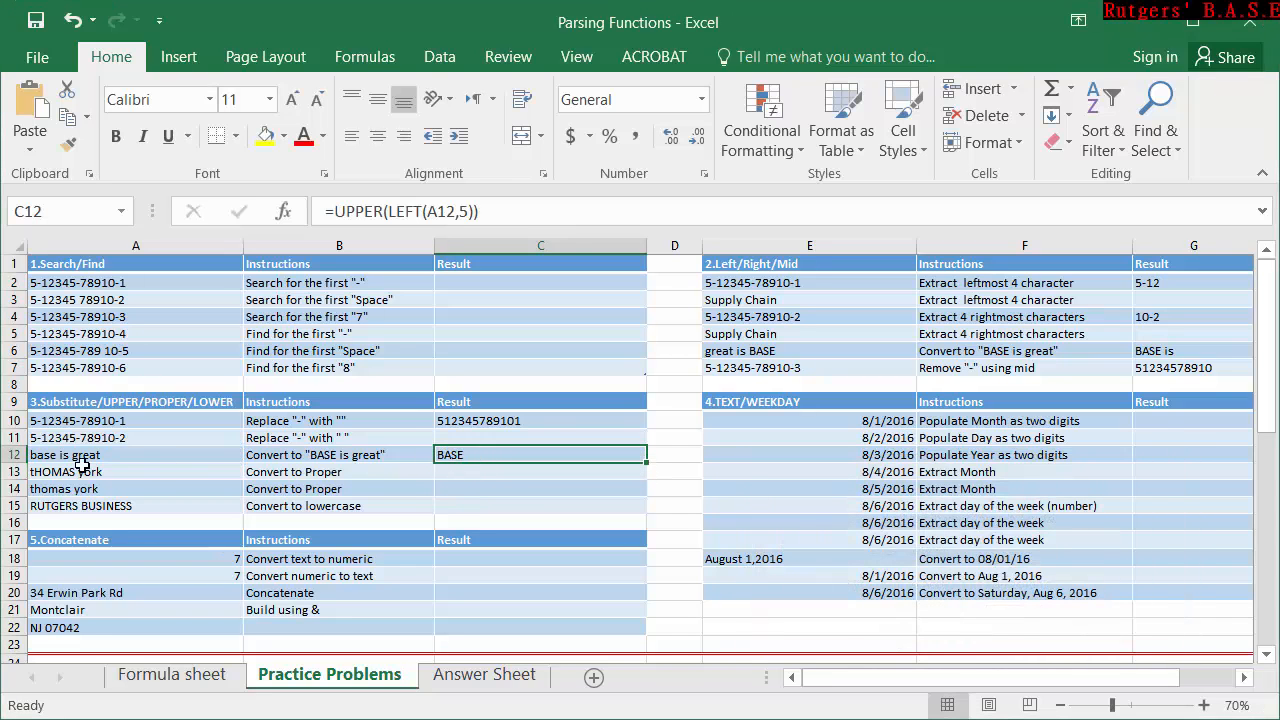
double_click(476, 455)
left_click(580, 451)
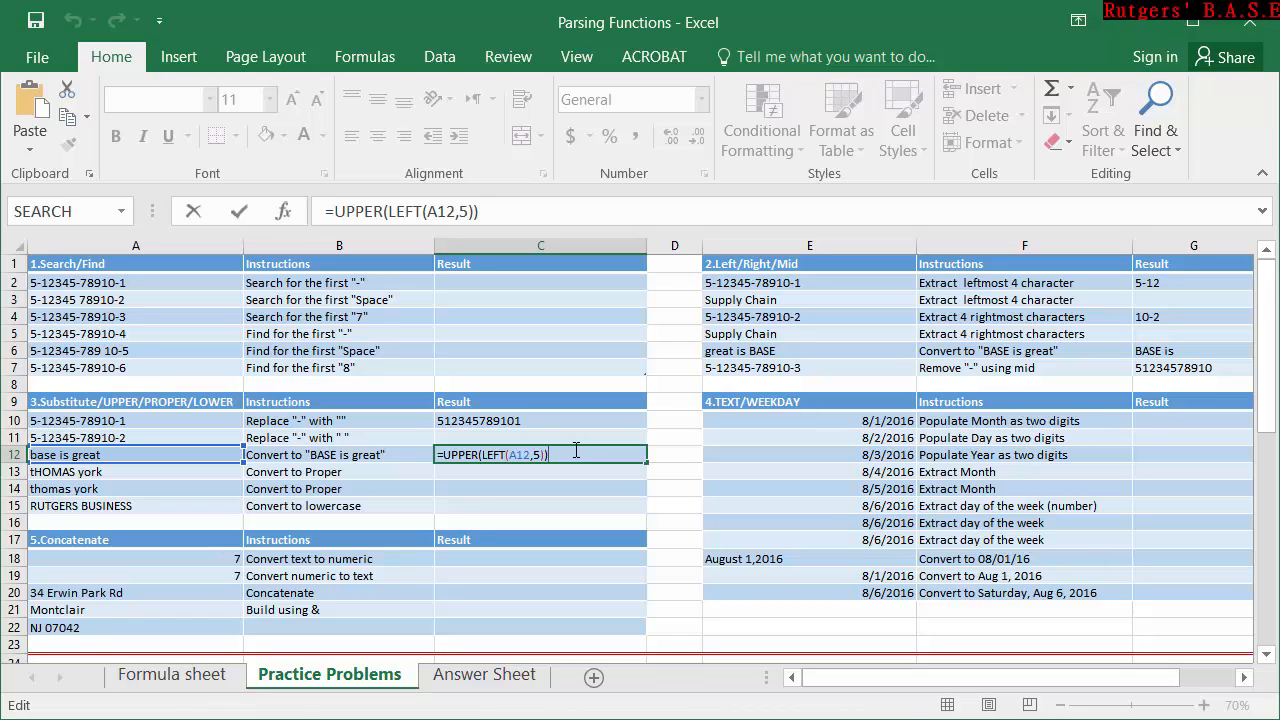
type("&\"is great")
key("Return")
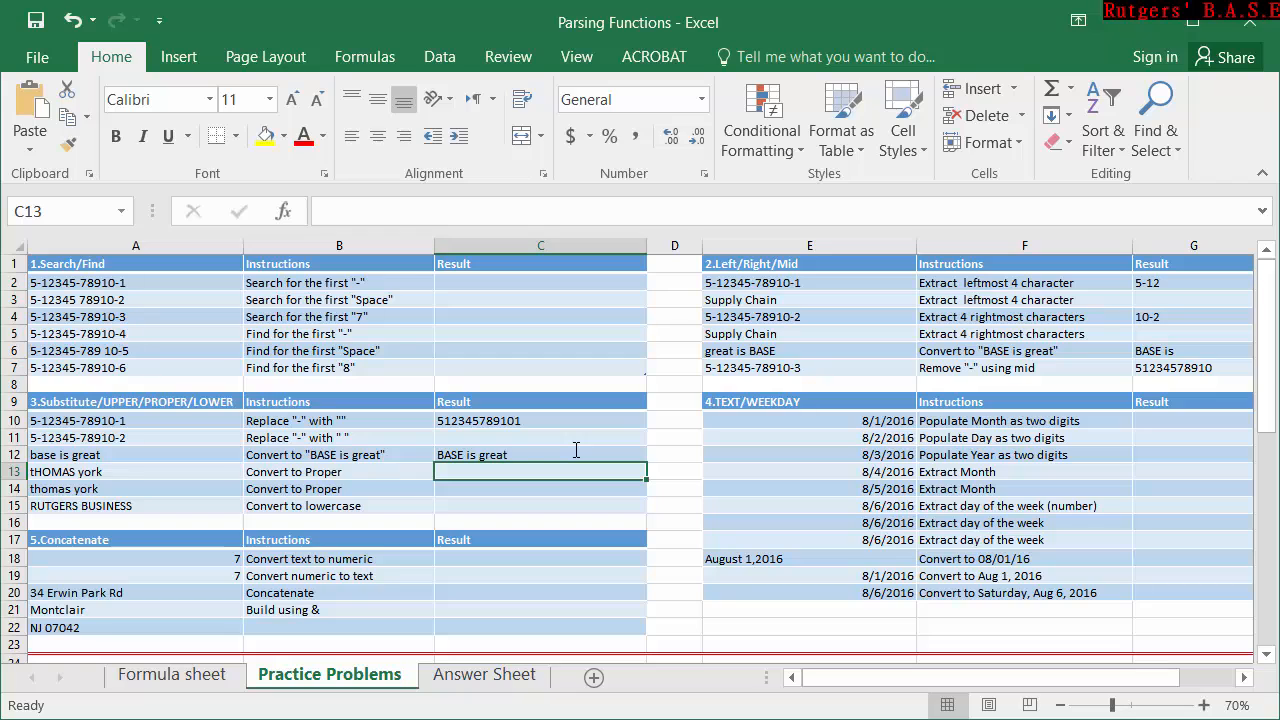
Enter =PROPER(A13) in C13 to convert the name in A13 to proper case.
left_click(543, 441)
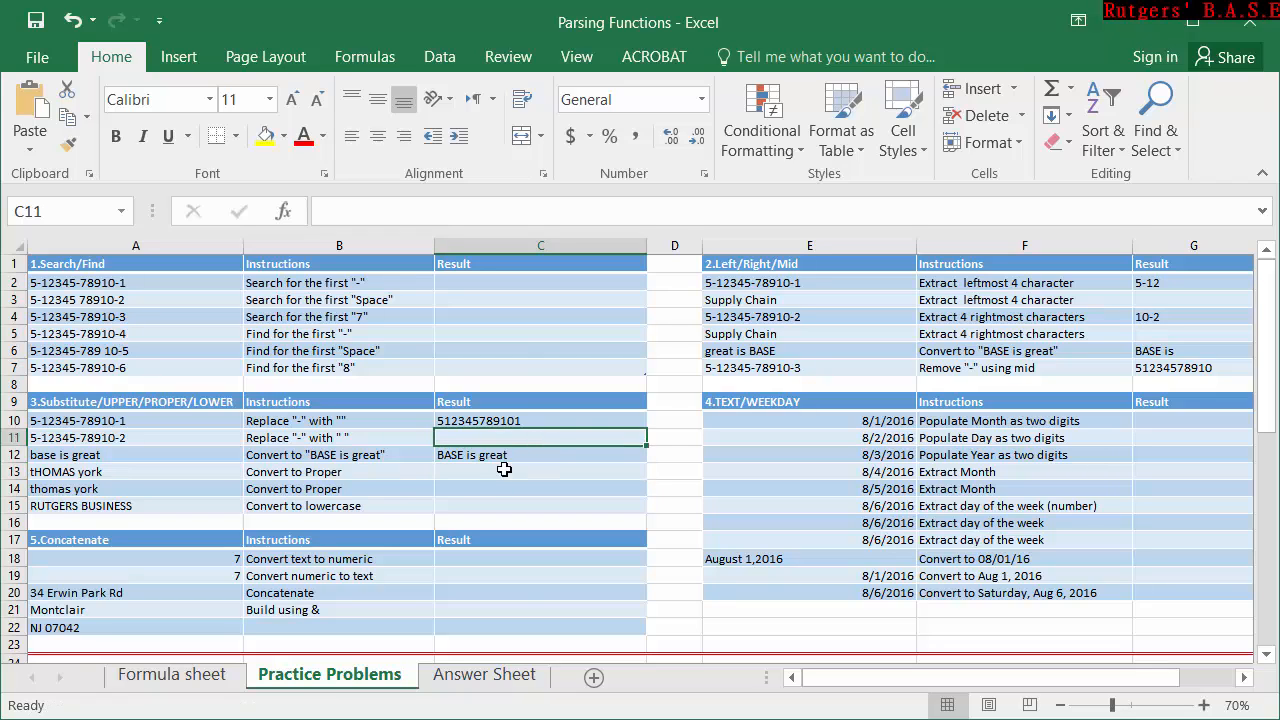
left_click(512, 459)
left_click(489, 489)
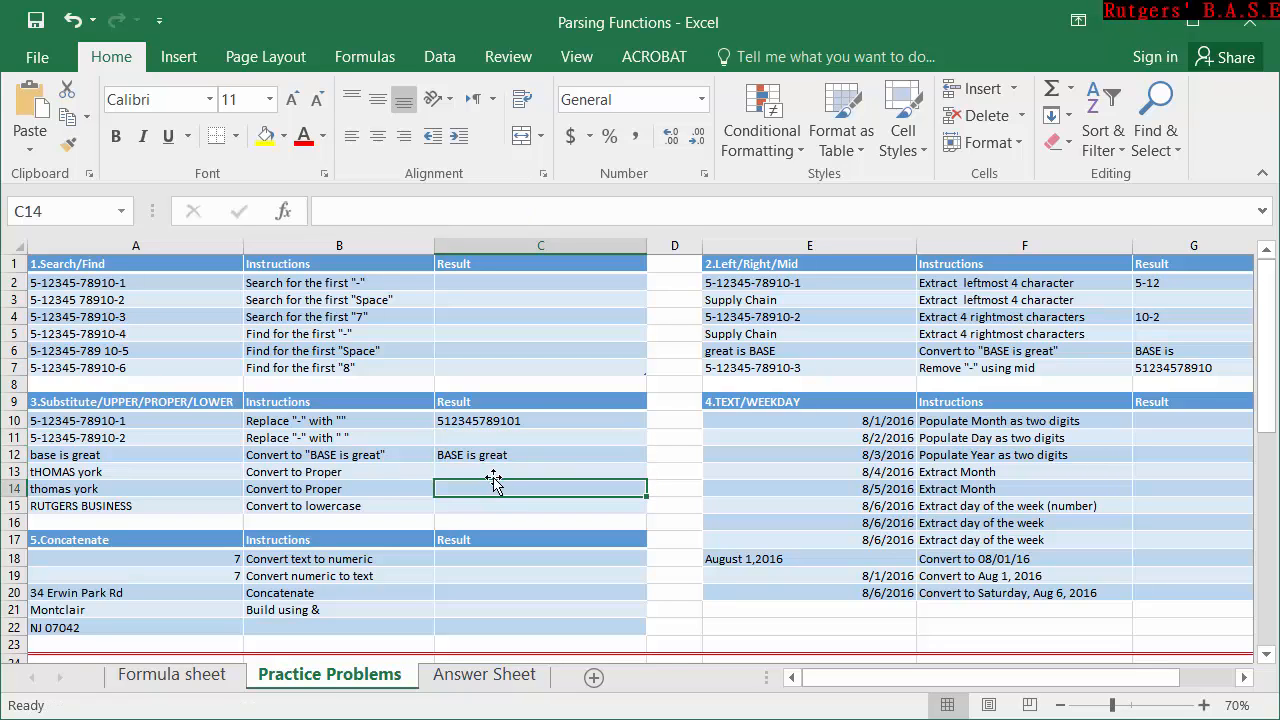
left_click(494, 474)
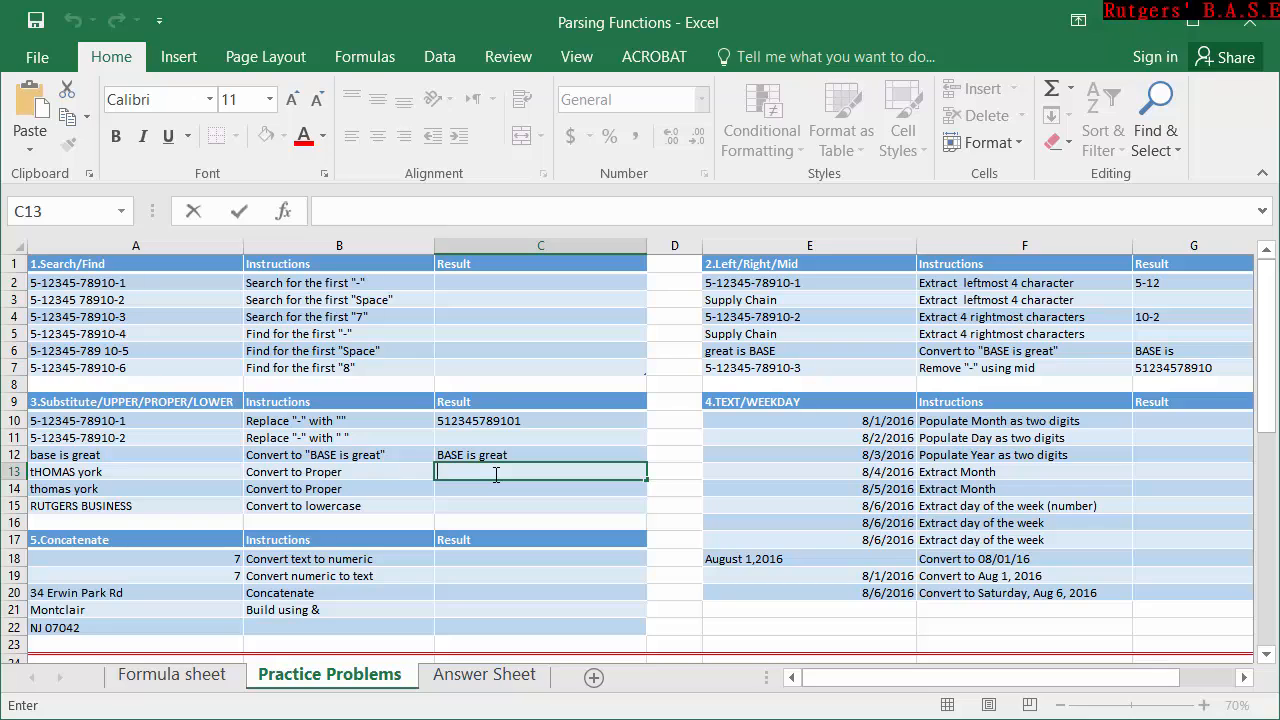
type("=pro")
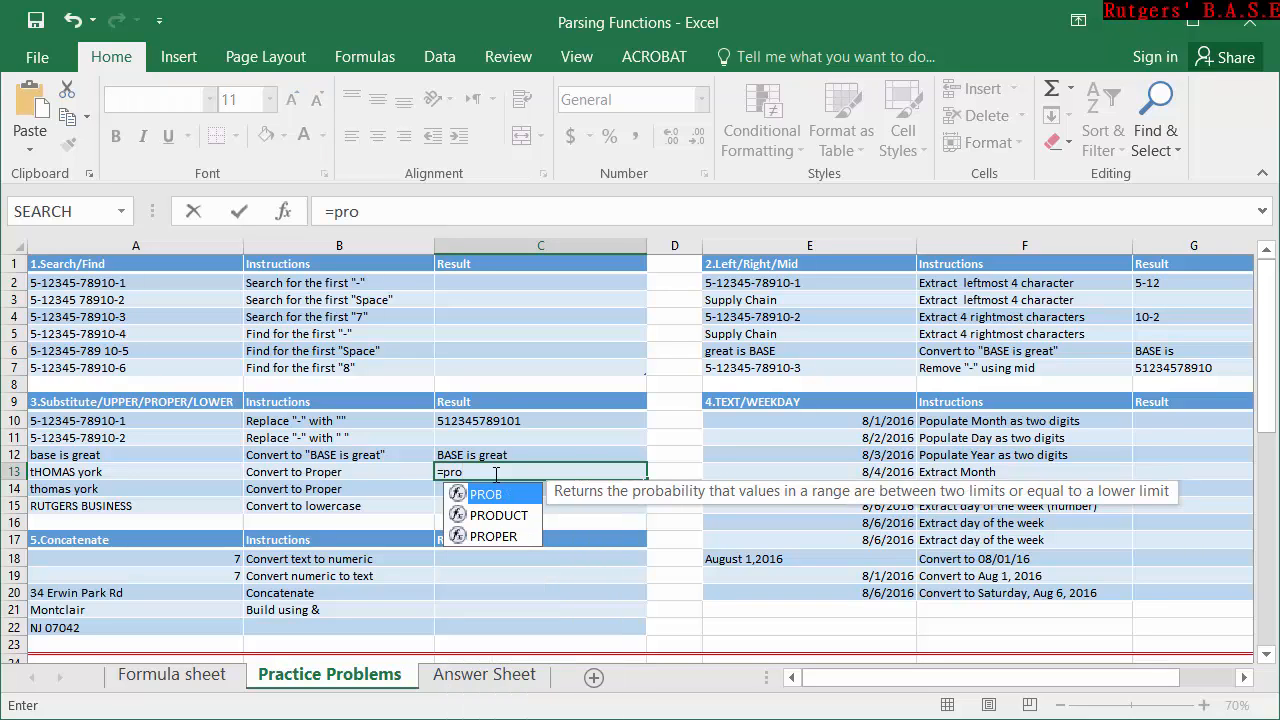
key("Down")
key("Down")
key("Tab")
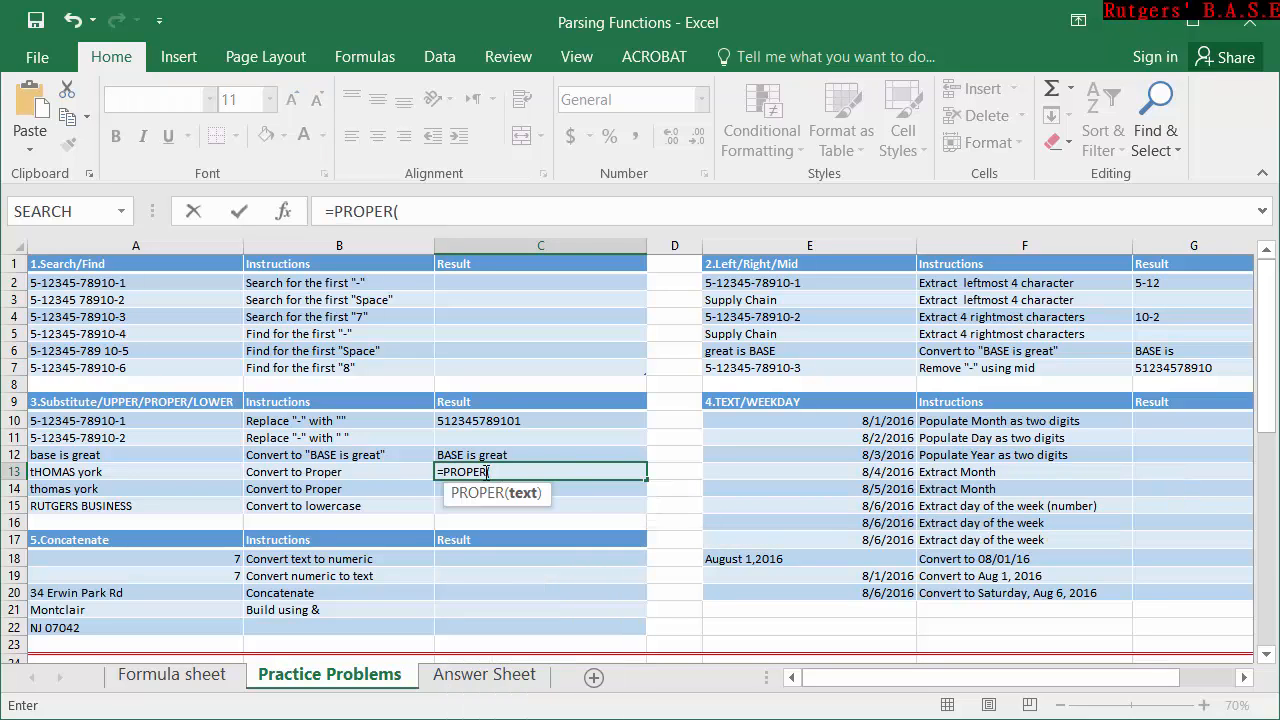
left_click(140, 477)
type(")")
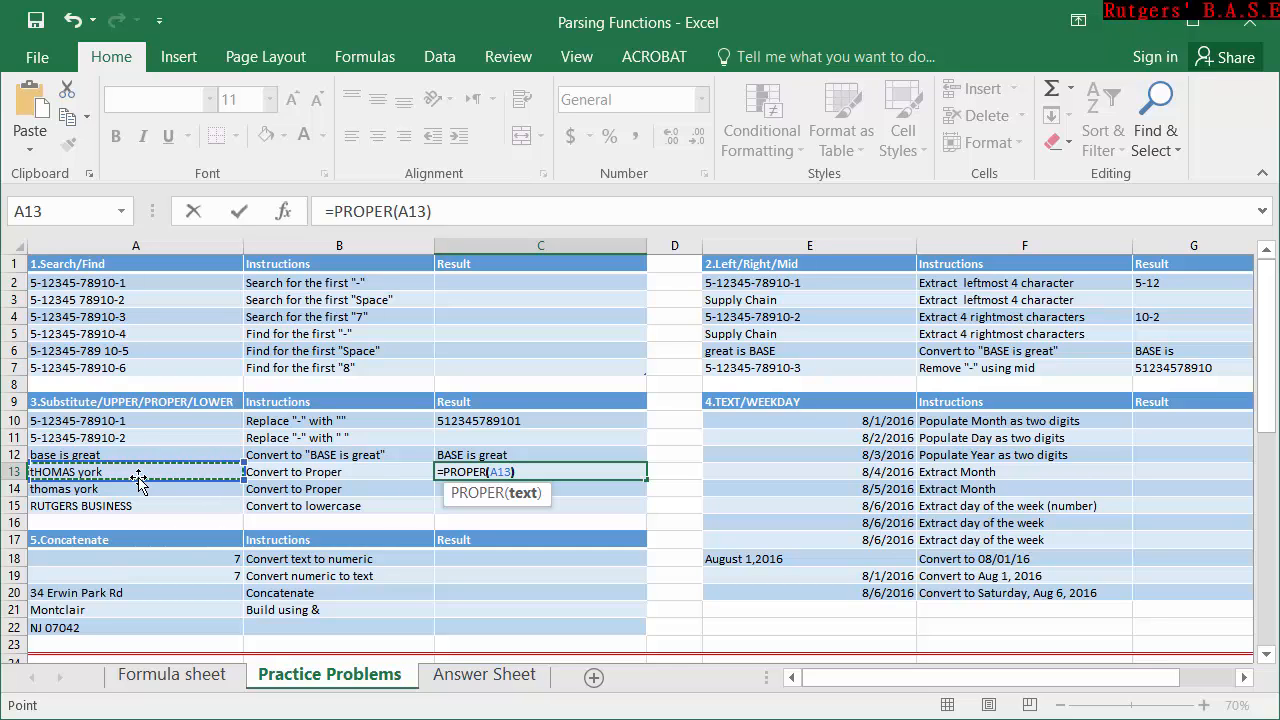
key("Return")
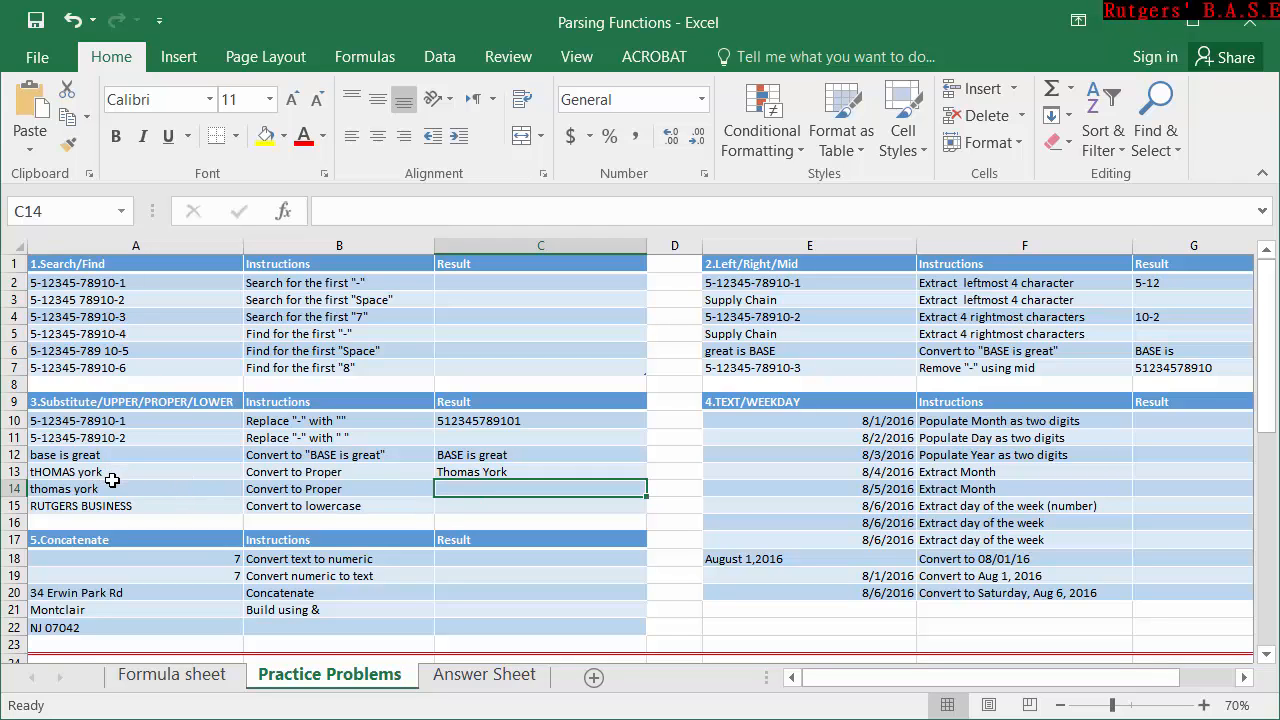
Enter =LOWER(A15) in C15 to convert the text in A15 to lowercase.
left_click(457, 511)
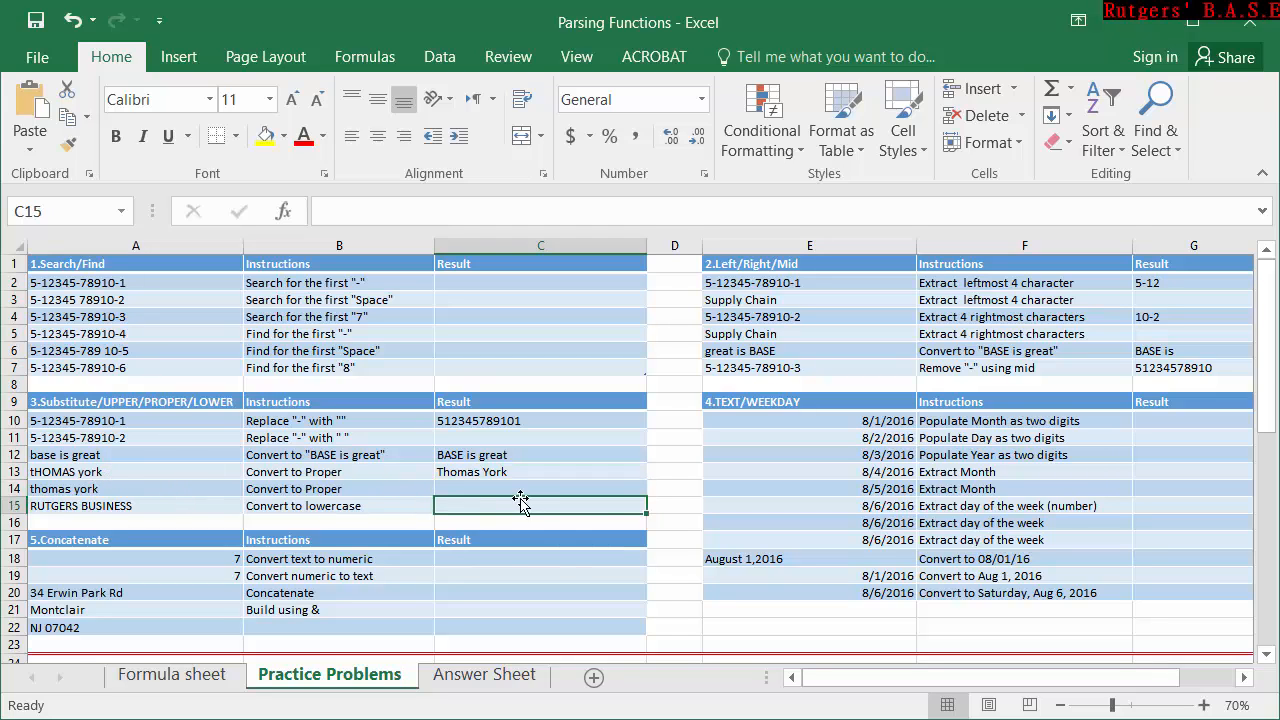
type("=lo")
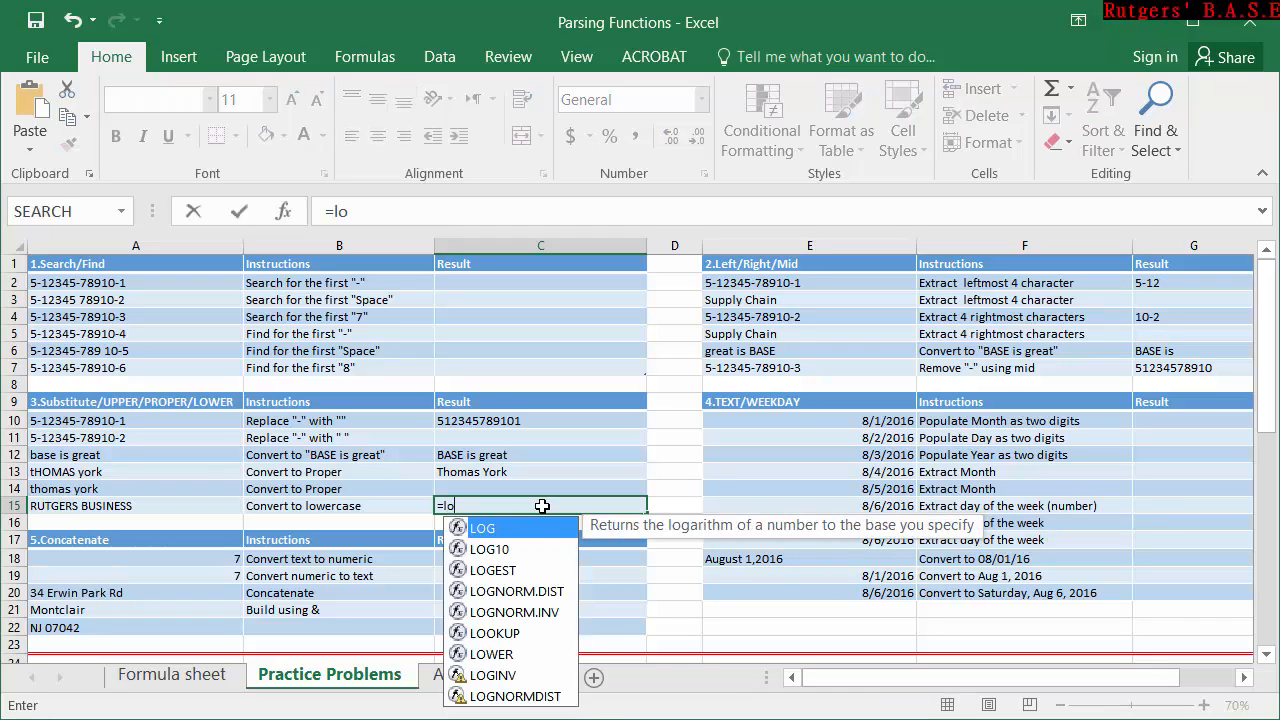
type("we")
key("Tab")
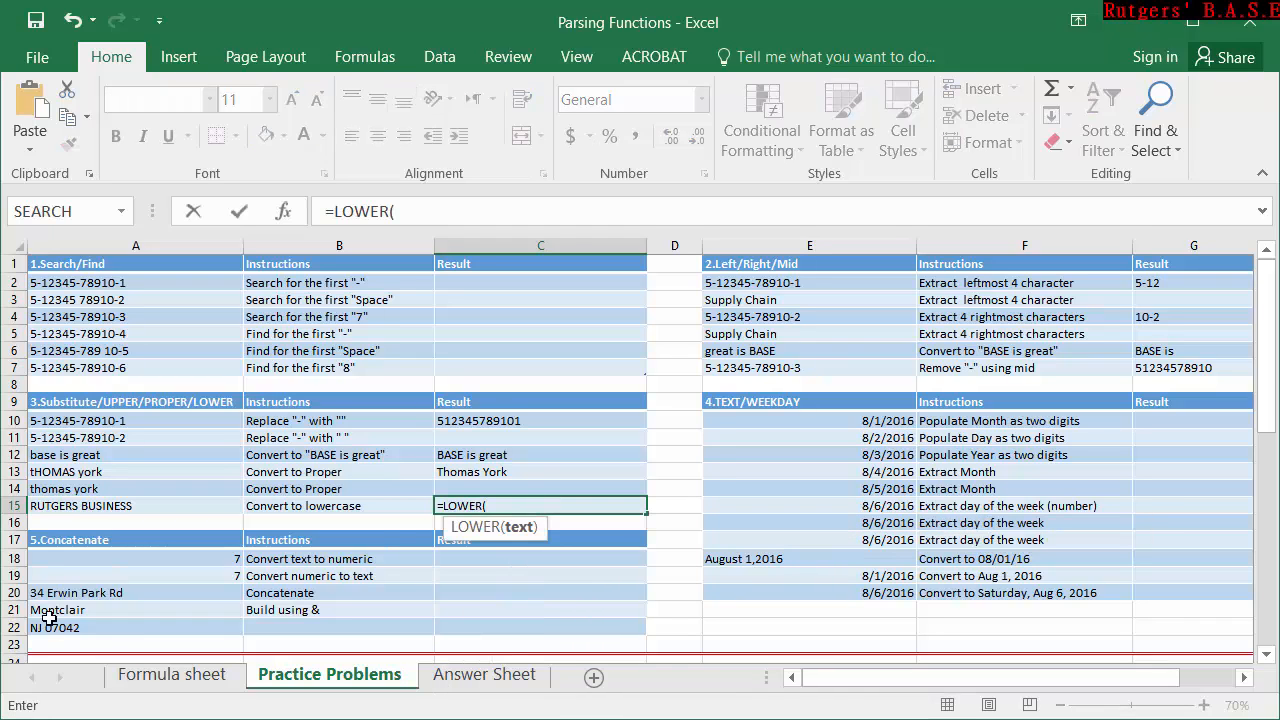
left_click(88, 511)
type(")")
key("Return")
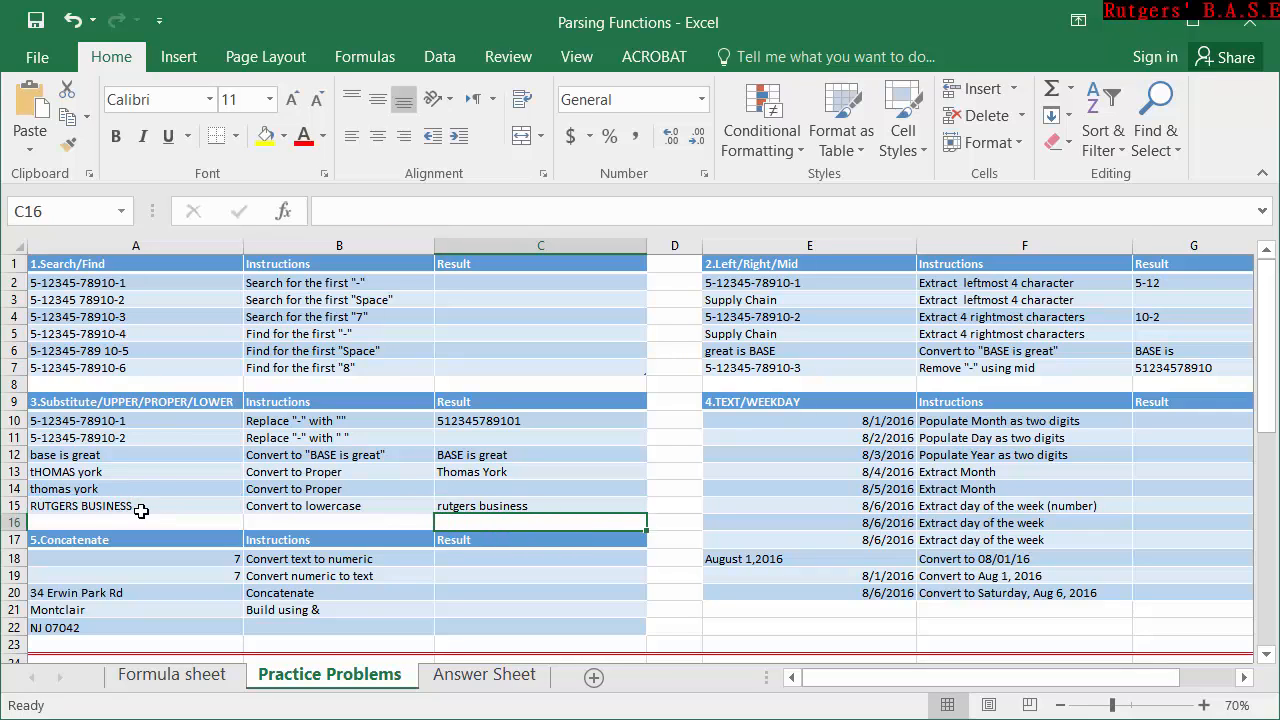
Format the dates in E10:E20 as Number and inspect the serial numbers behind them, including the text date in E18.
left_click_drag(907, 679, 945, 670)
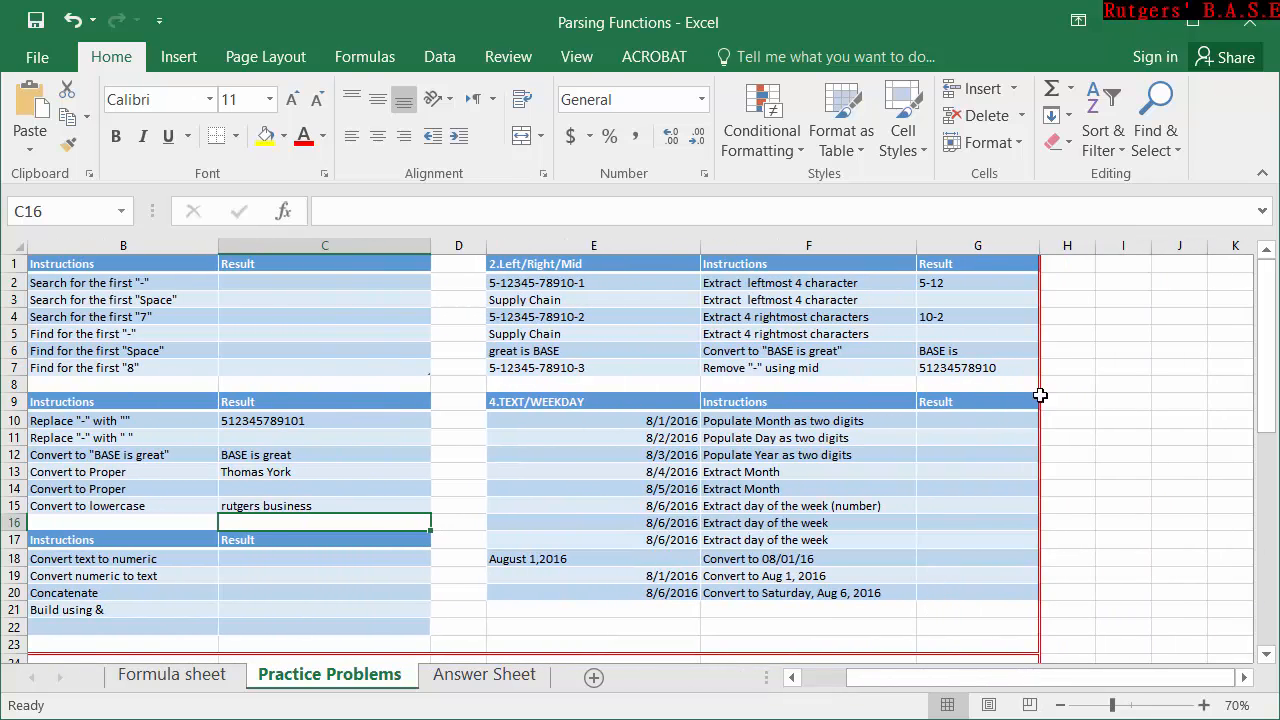
left_click(975, 418)
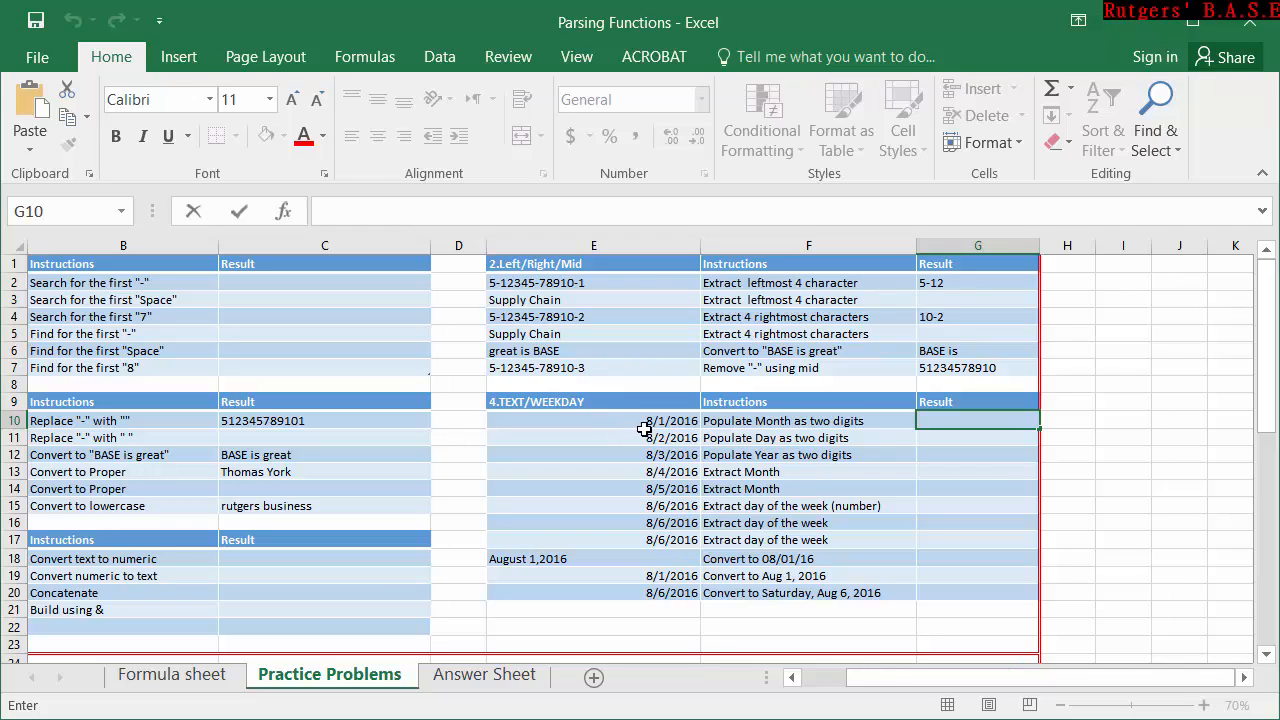
left_click_drag(657, 429, 678, 600)
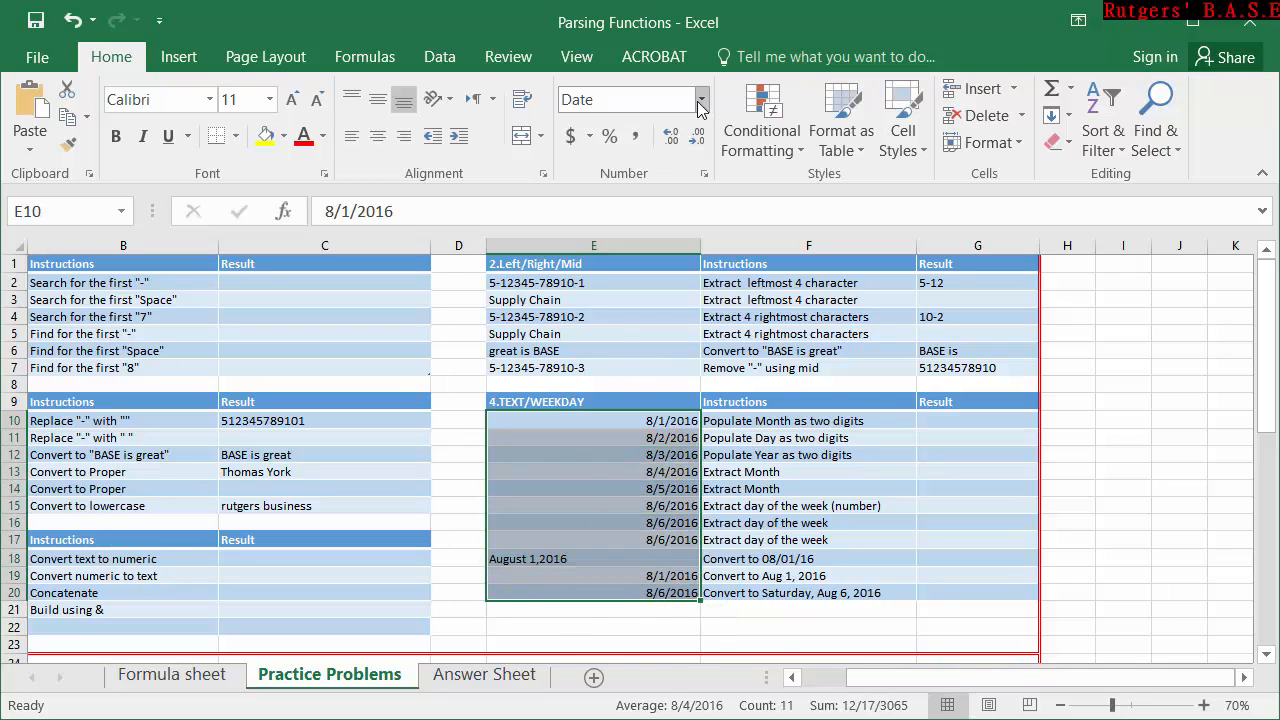
left_click(701, 100)
left_click(688, 185)
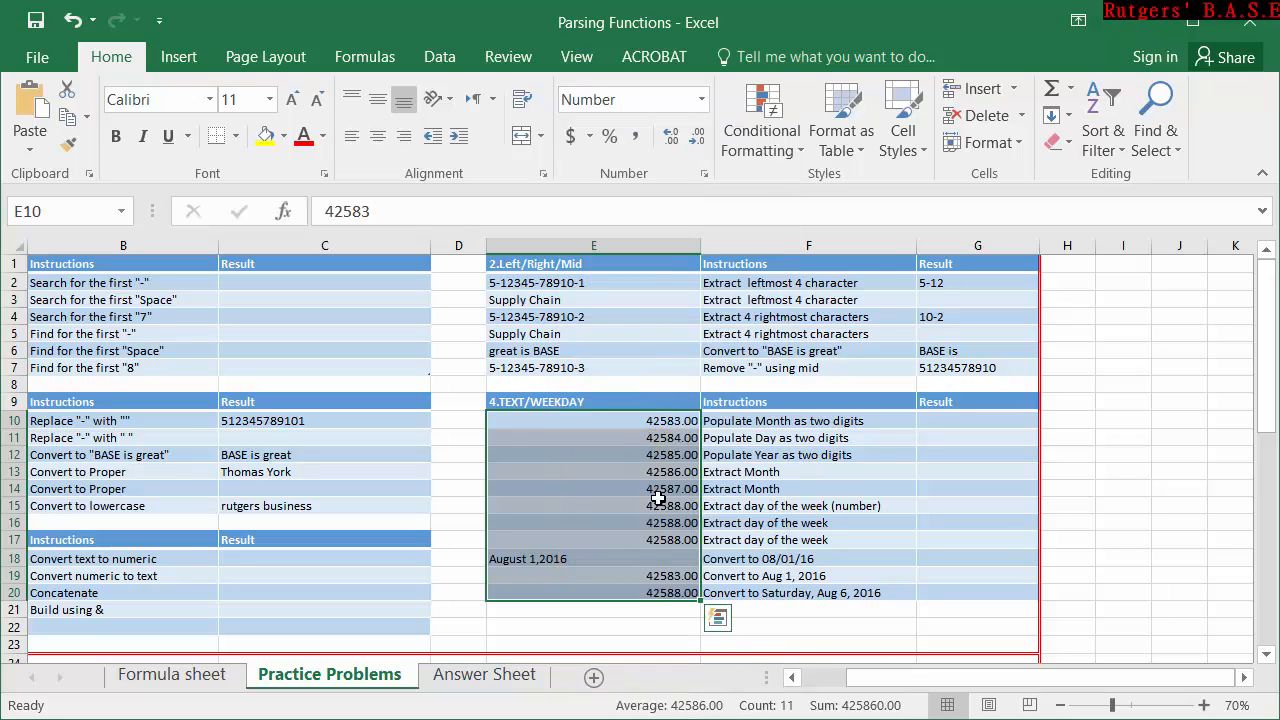
left_click(648, 558)
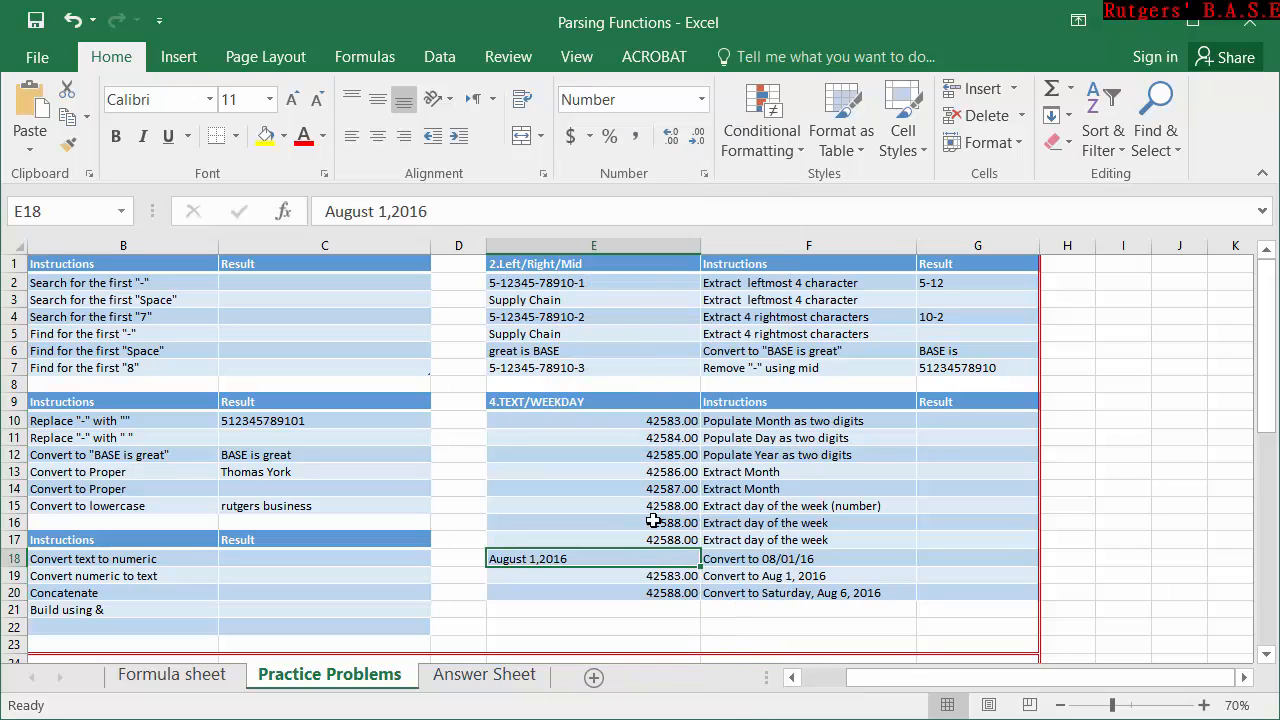
left_click(663, 437)
key("Down")
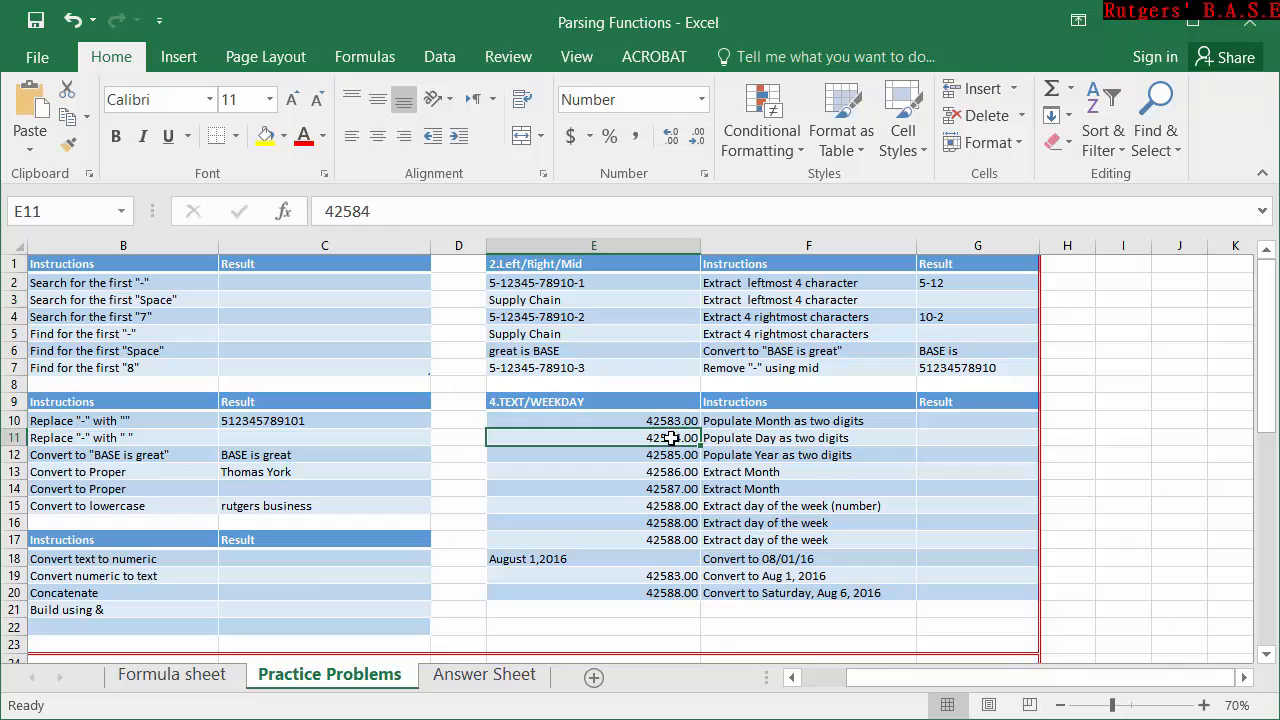
key("Down")
left_click(669, 423)
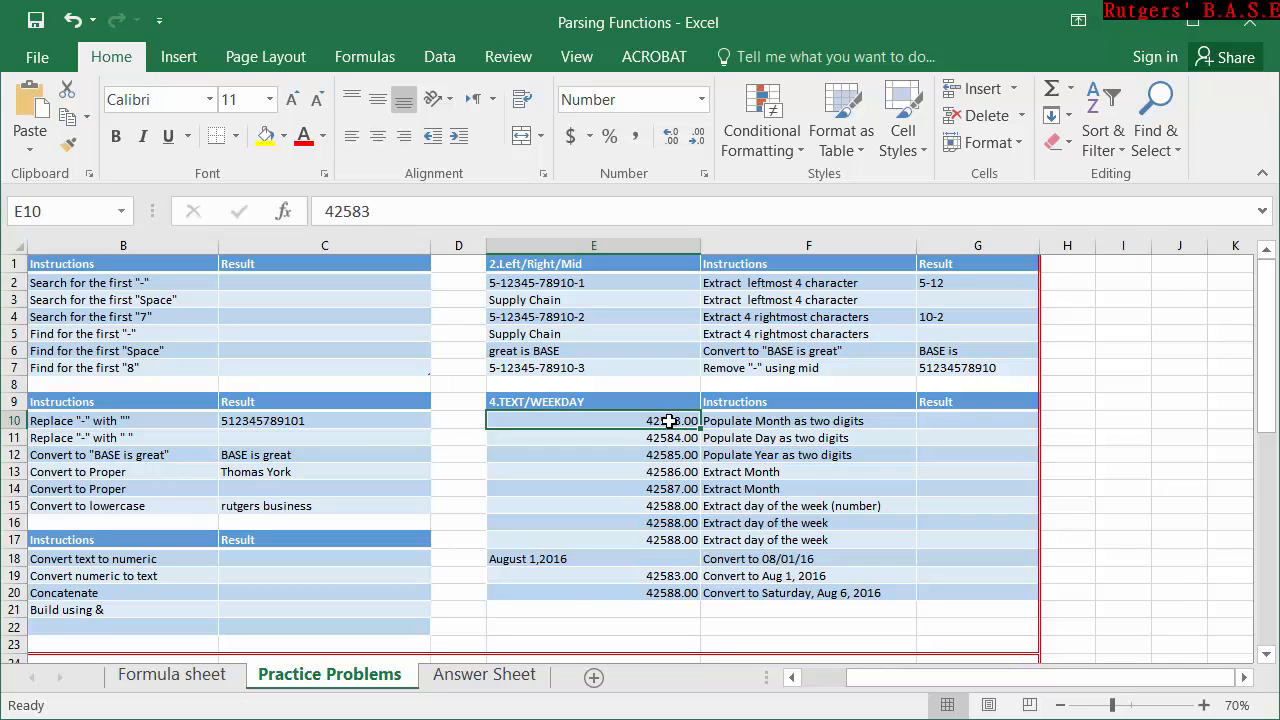
double_click(669, 423)
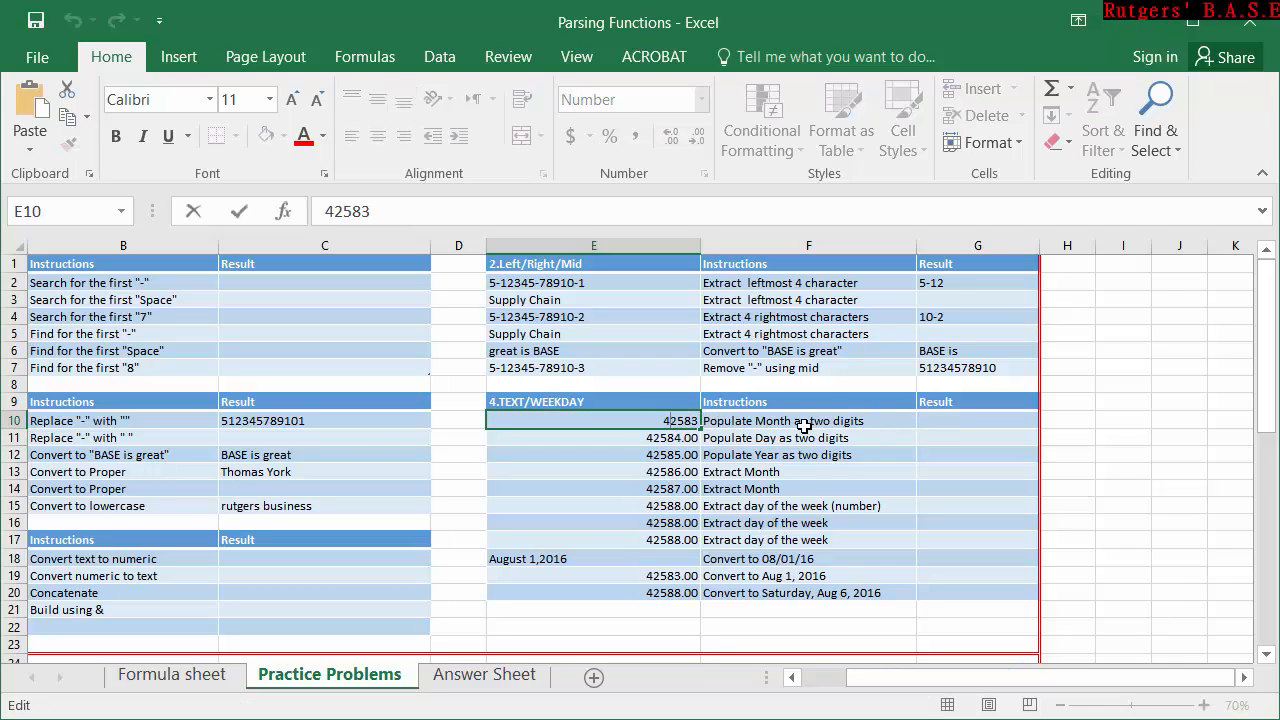
Enter =1 in G10 and format the cell as Short Date to demonstrate how serial numbers map to dates.
left_click(983, 418)
type("=")
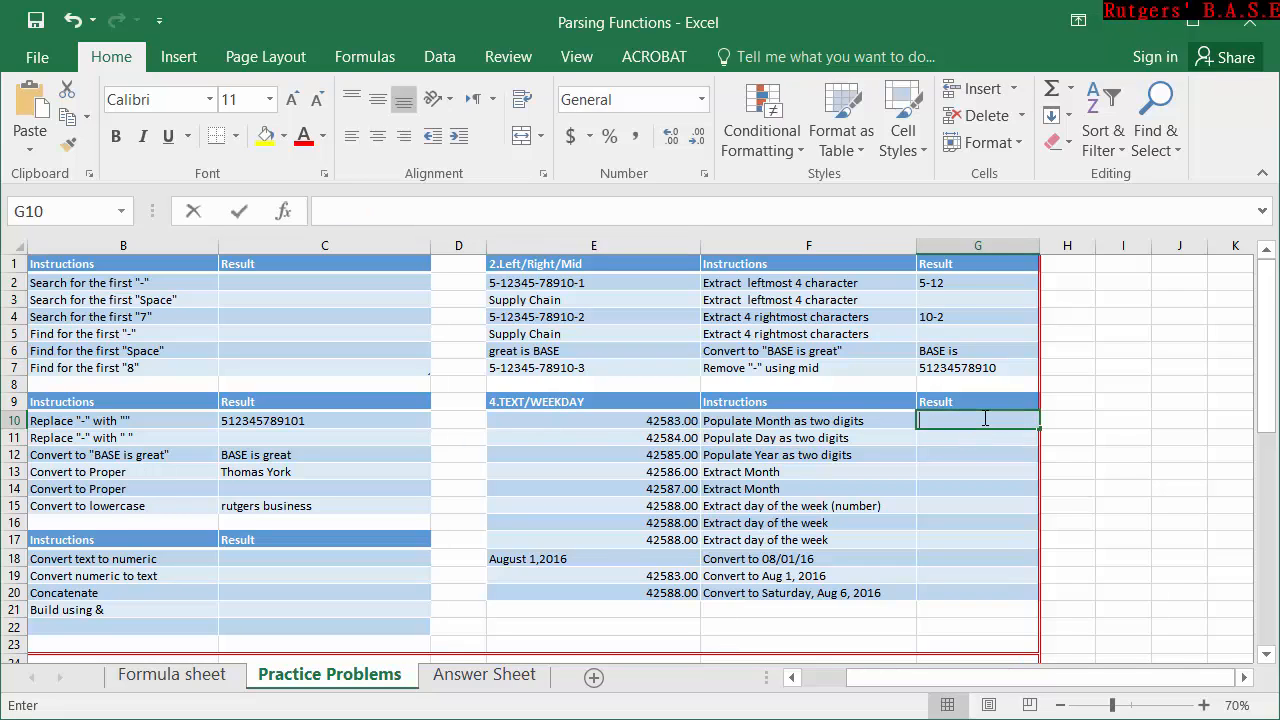
type("1")
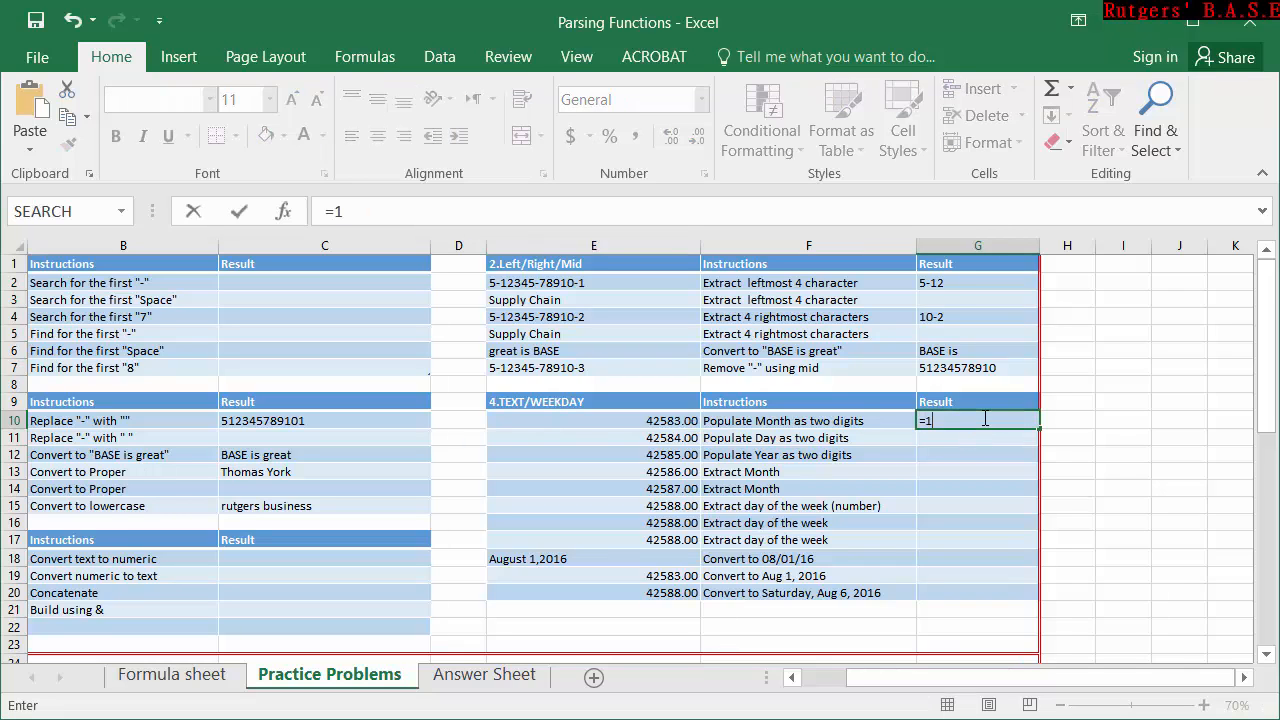
key("Return")
left_click(985, 418)
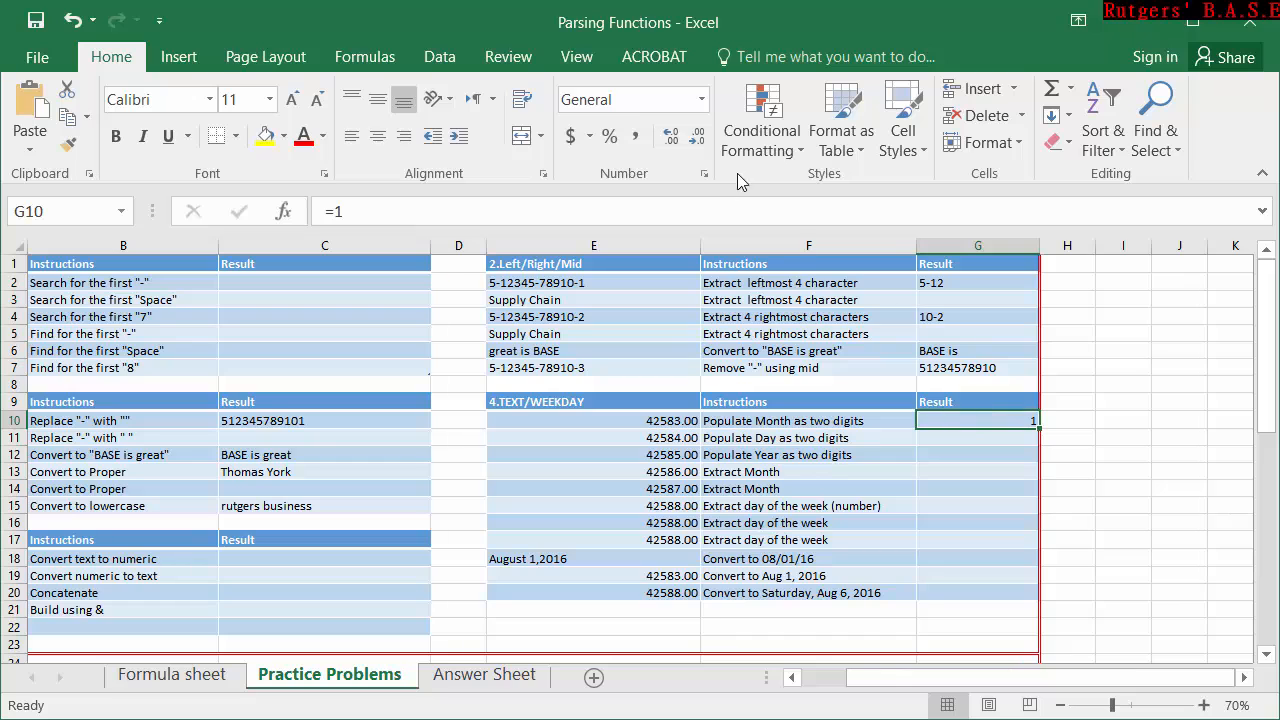
left_click(701, 100)
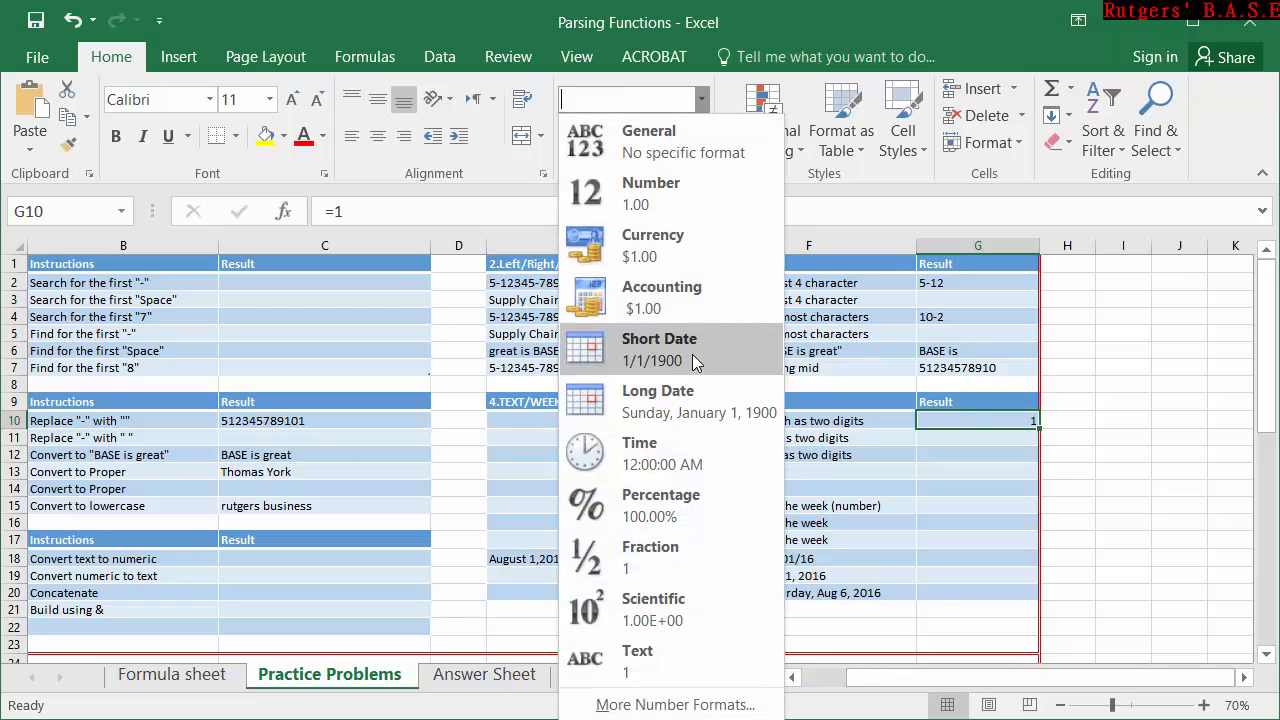
left_click(665, 262)
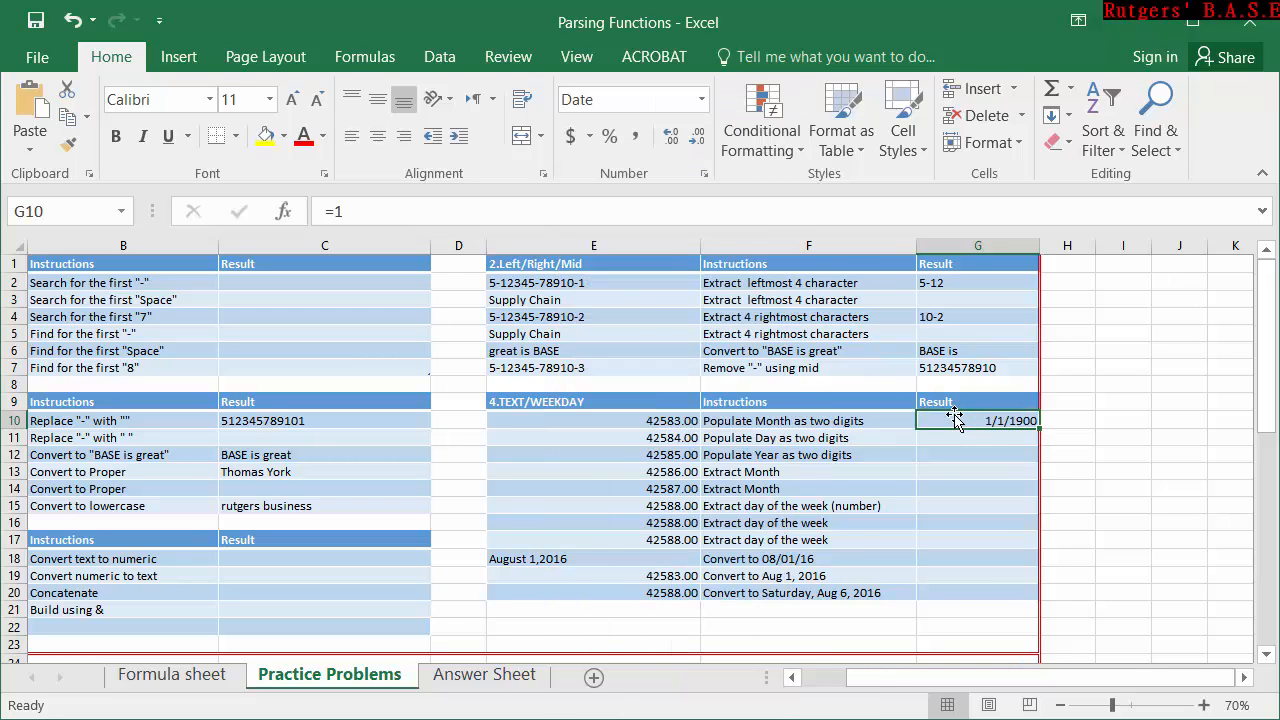
Restore the Short Date format on E10:E20 and clear the sample value from G10.
left_click_drag(626, 421, 640, 592)
left_click(701, 100)
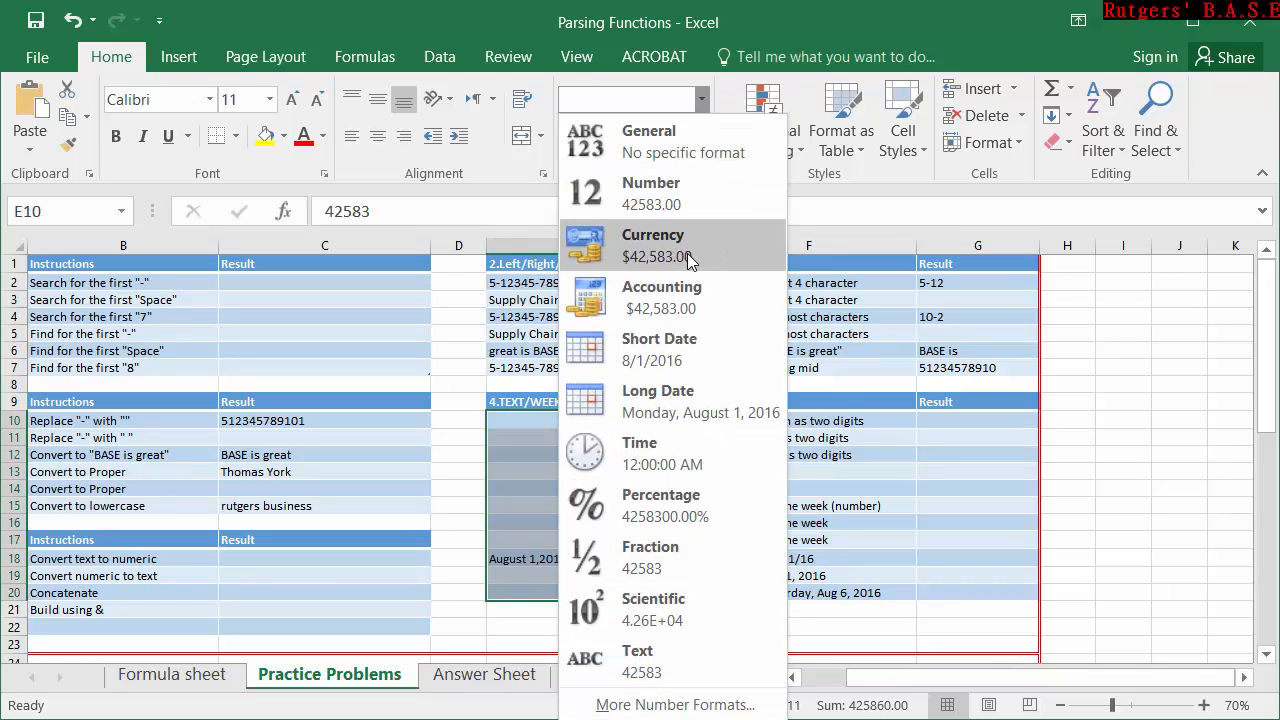
left_click(688, 340)
left_click(884, 440)
left_click(948, 423)
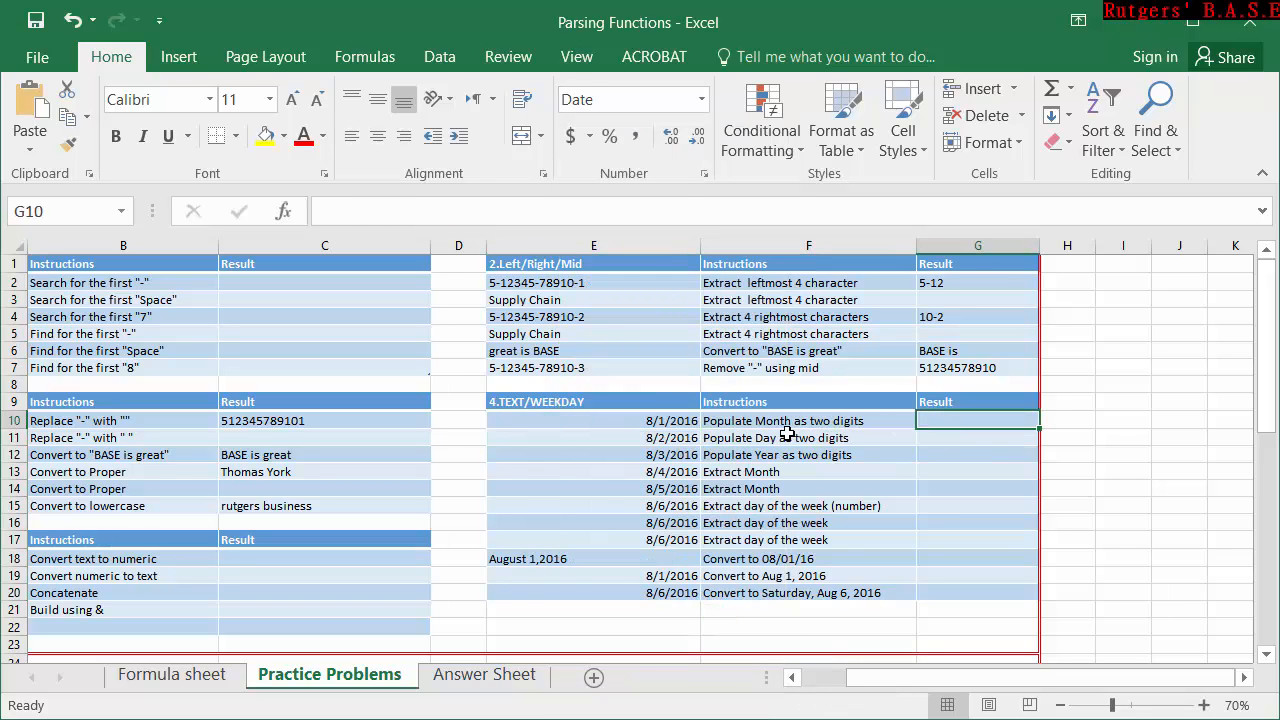
Enter =TEXT(E10,"MM") in G10 to populate the month as two digits.
double_click(944, 420)
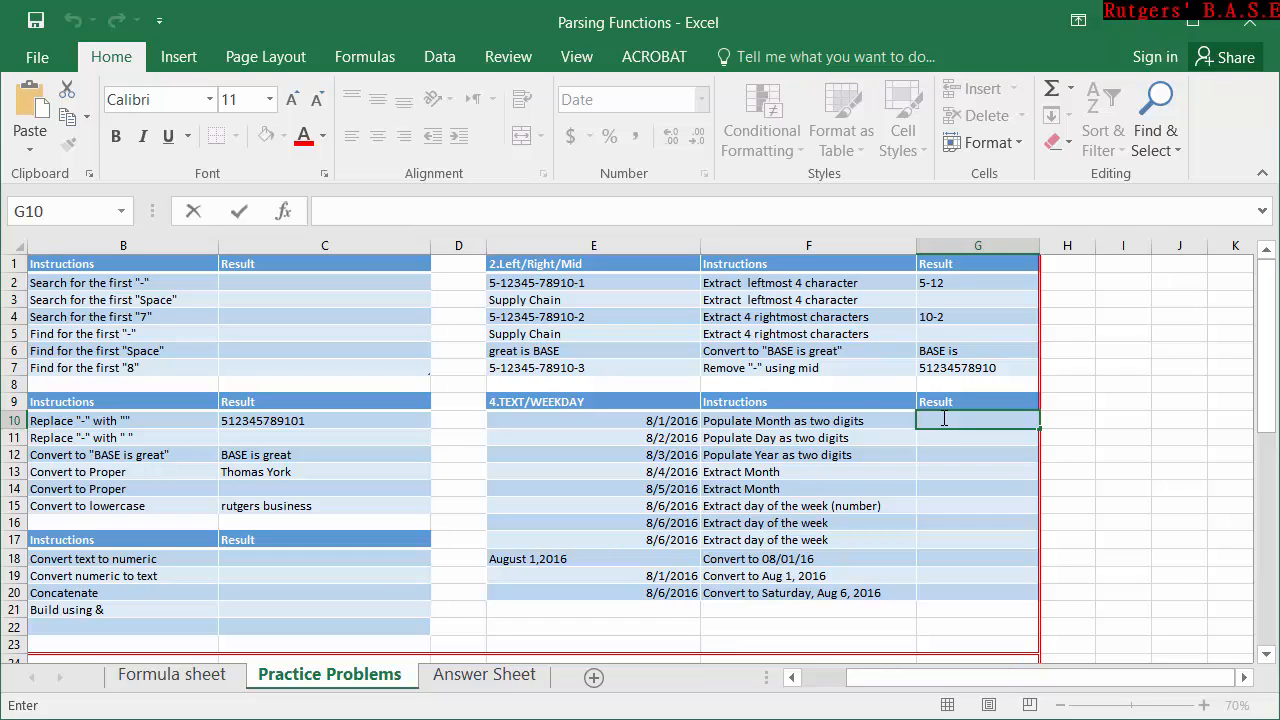
type("=te")
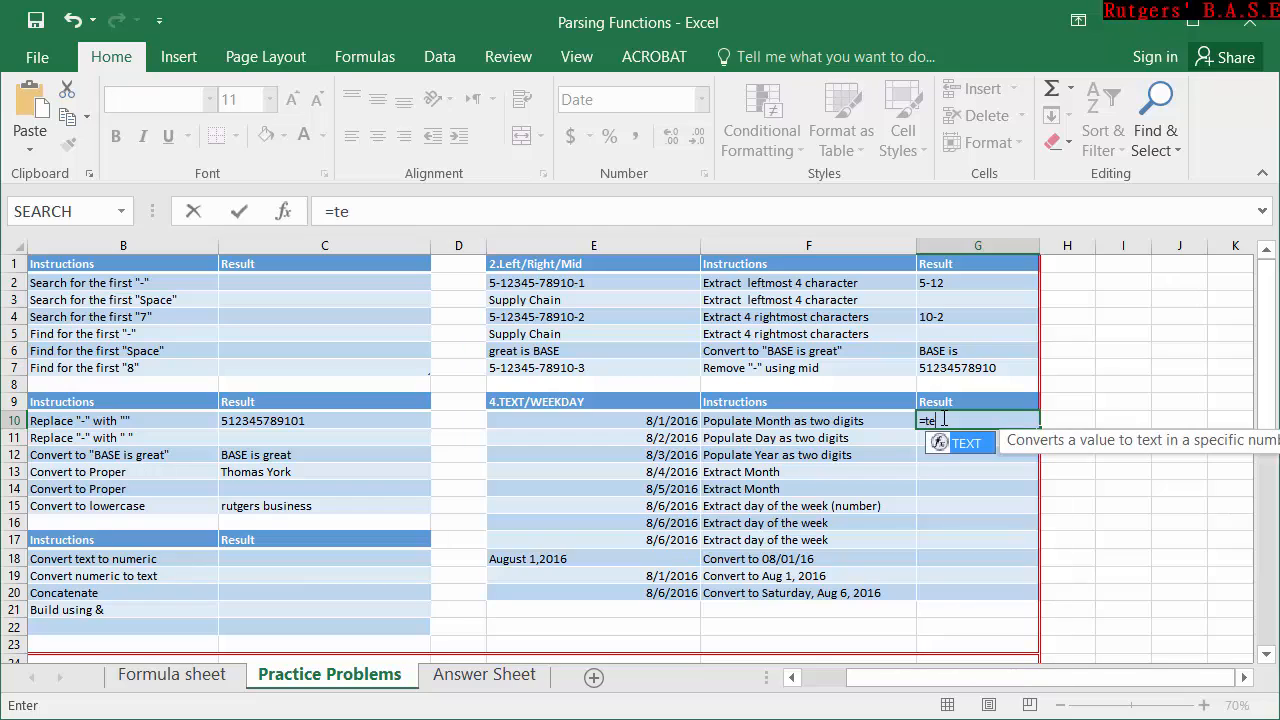
key("Tab")
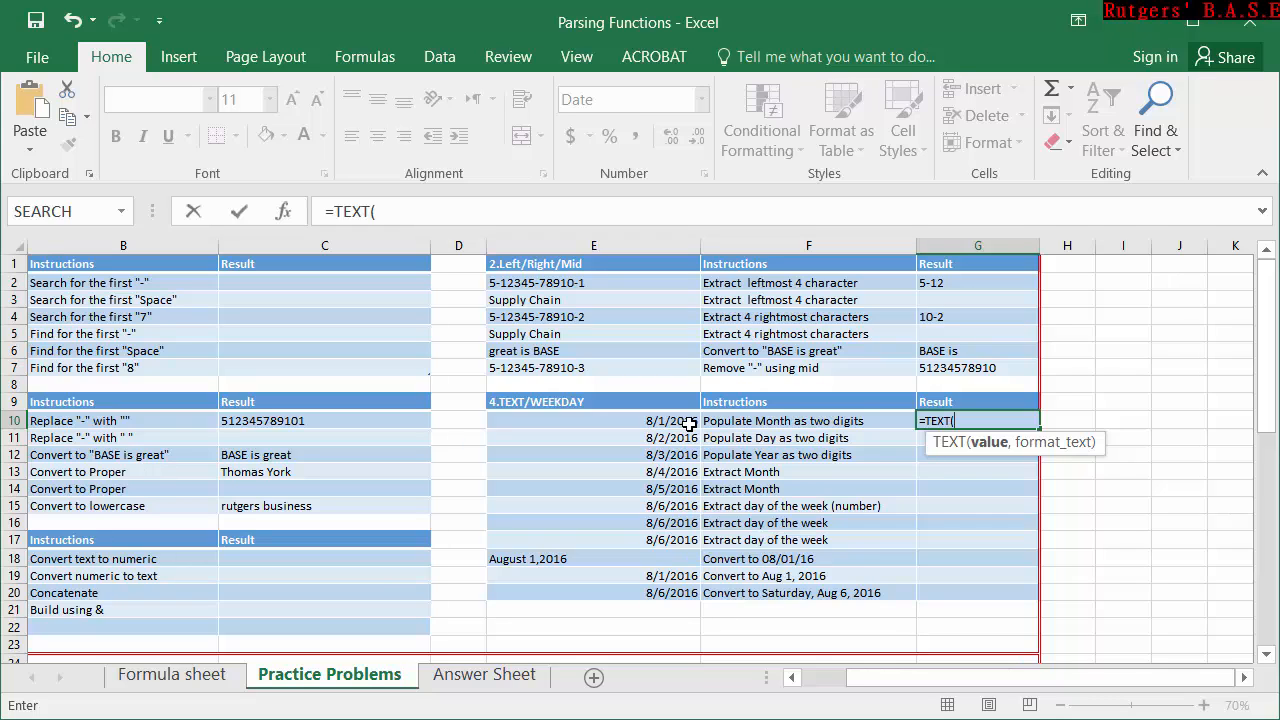
left_click(601, 414)
type(",")
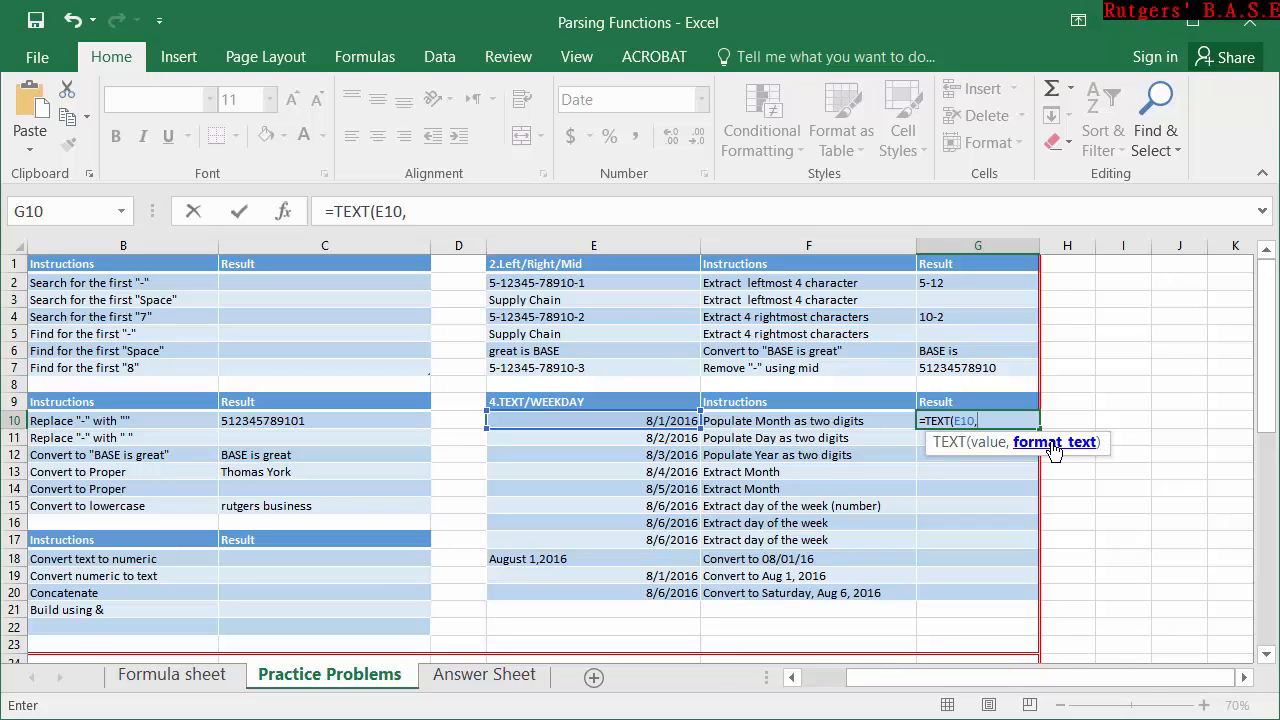
type("\"MM\")")
key("Return")
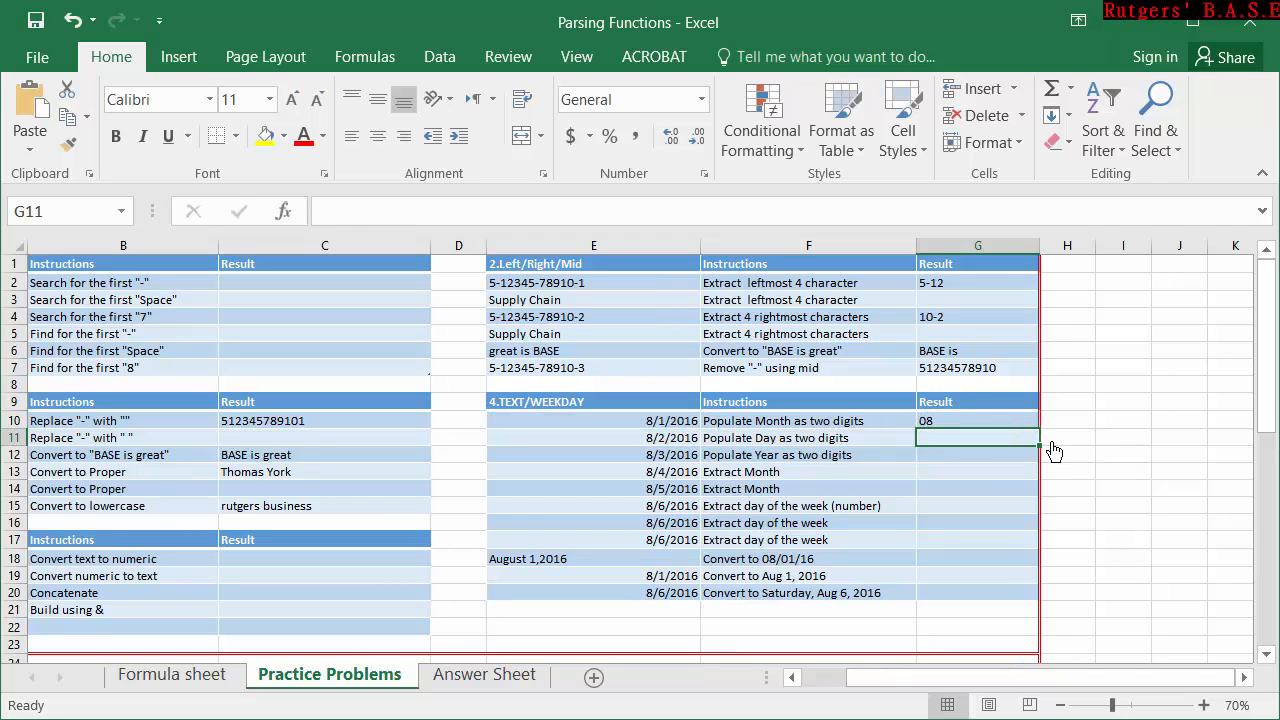
Shorten the format code in the G10 TEXT formula to "M".
double_click(950, 420)
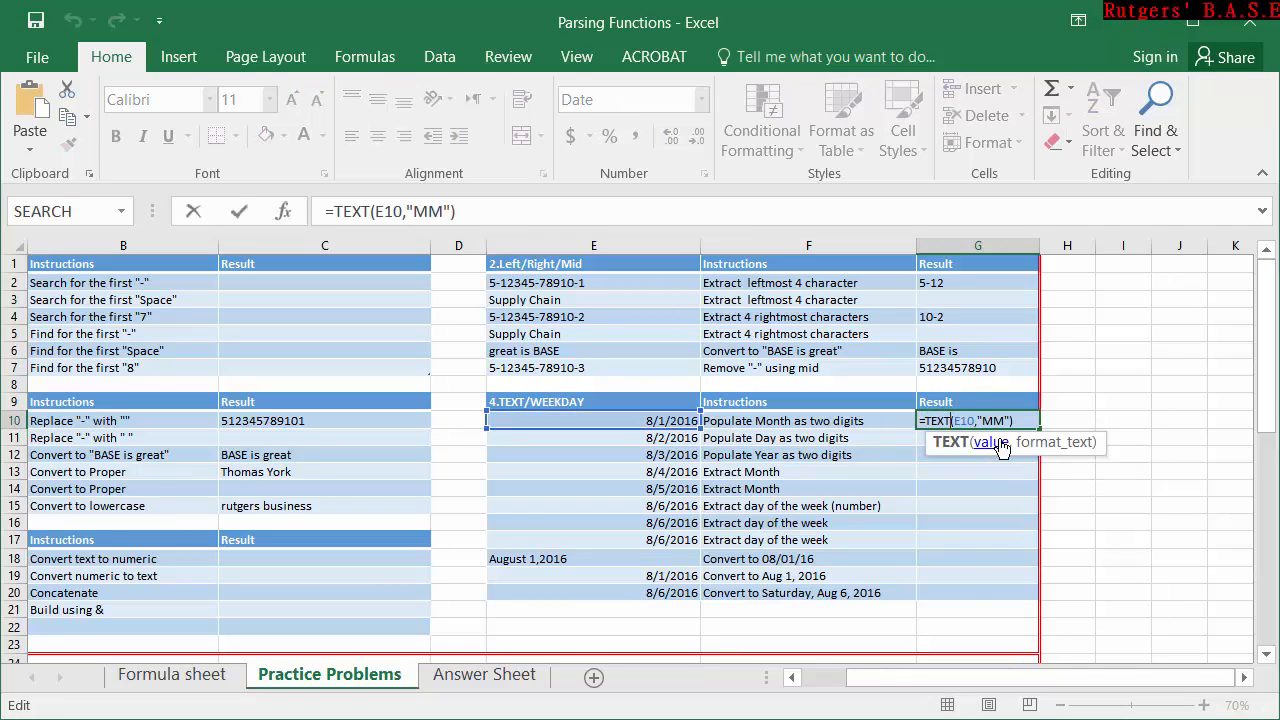
left_click(1005, 420)
key("BackSpace")
key("Return")
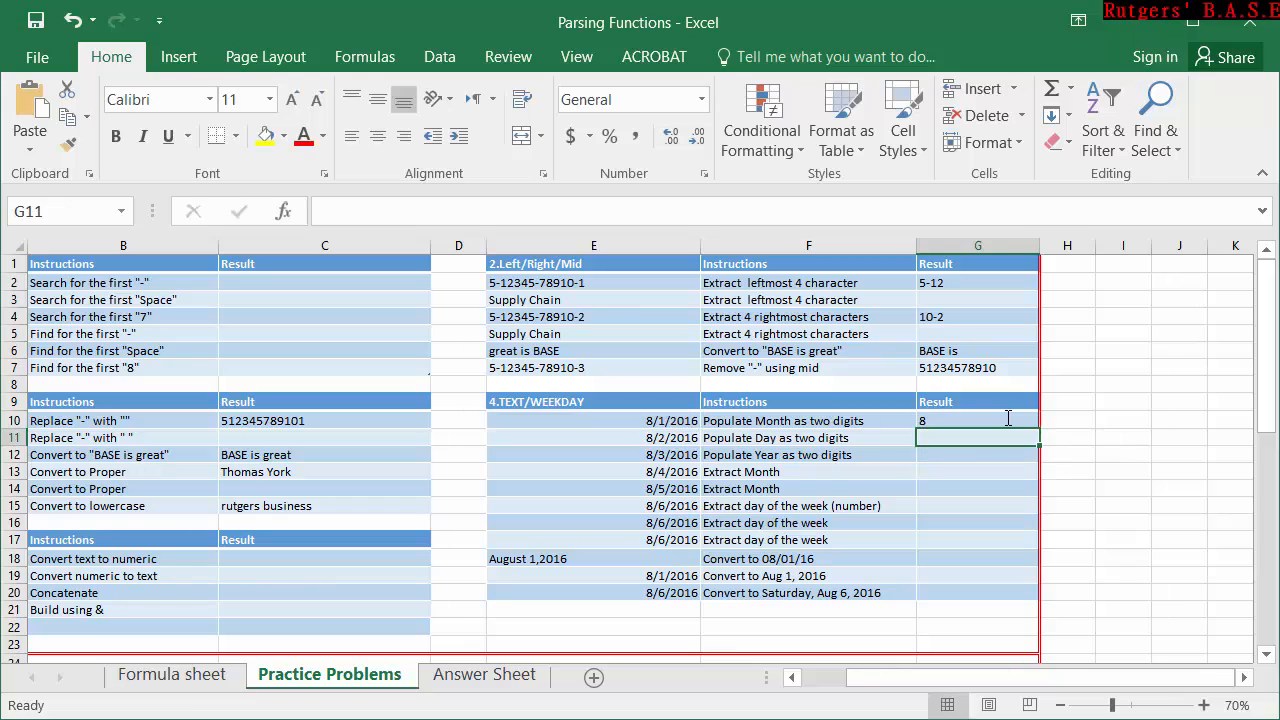
Change the format code in the G10 TEXT formula to "MMM" for the abbreviated month name.
left_click(1007, 419)
double_click(1000, 420)
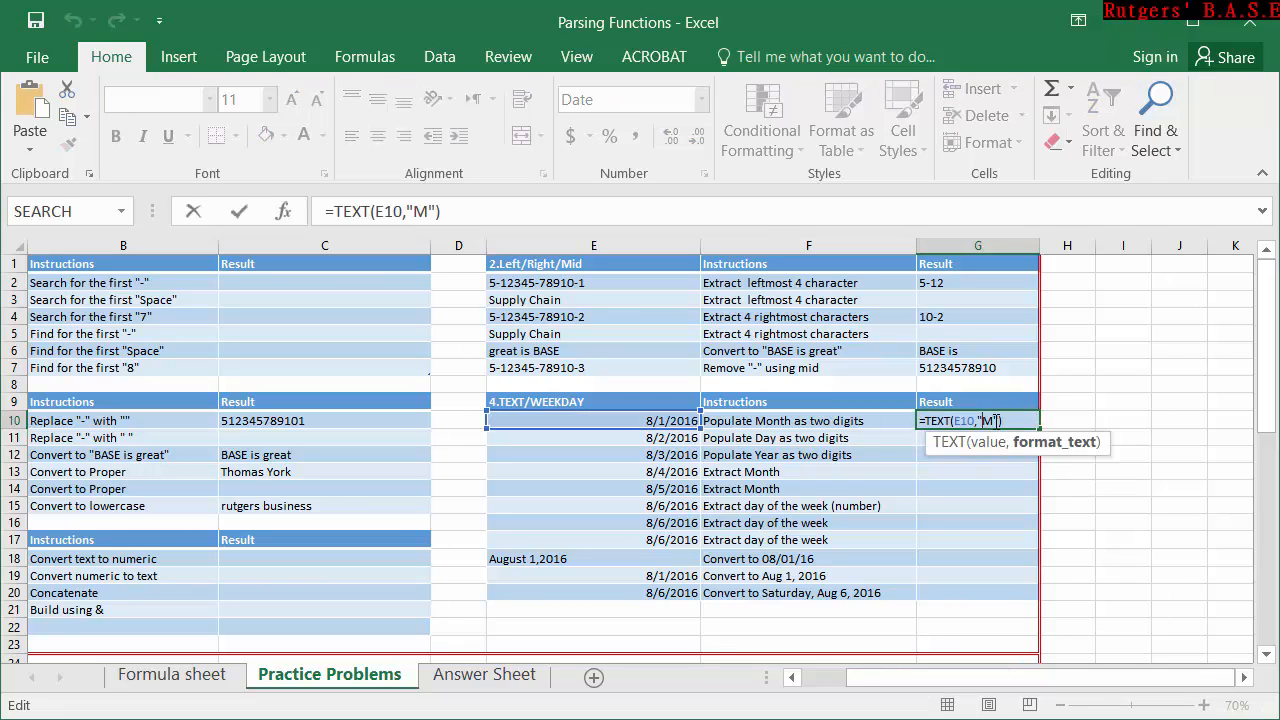
type("MM")
key("Return")
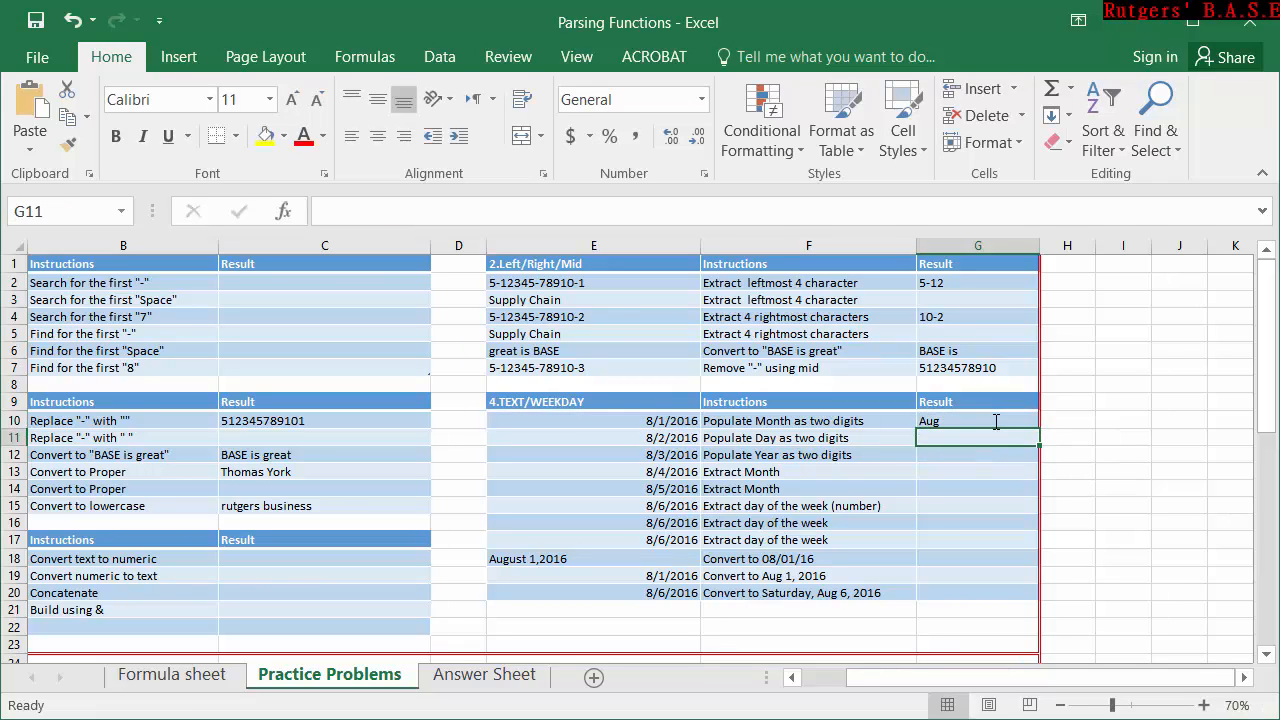
Extend the format code in the G10 TEXT formula to "MMMM" for the full month name.
double_click(996, 421)
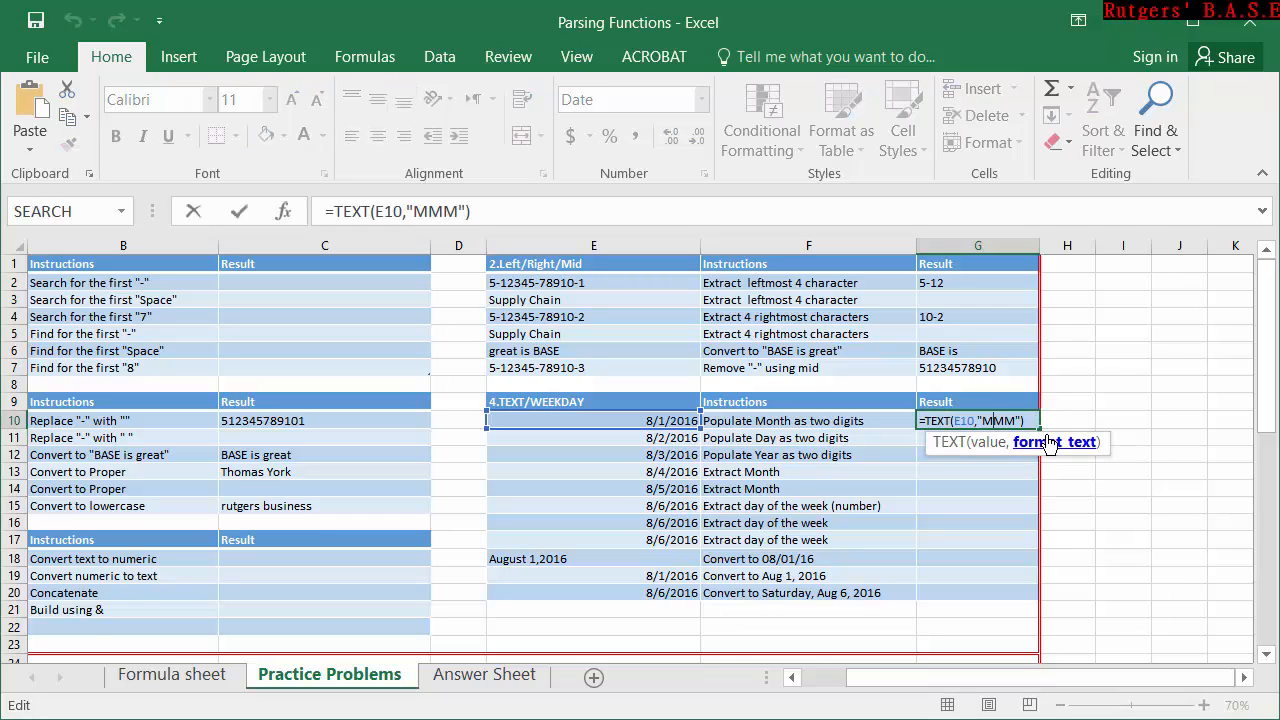
type("M")
key("Return")
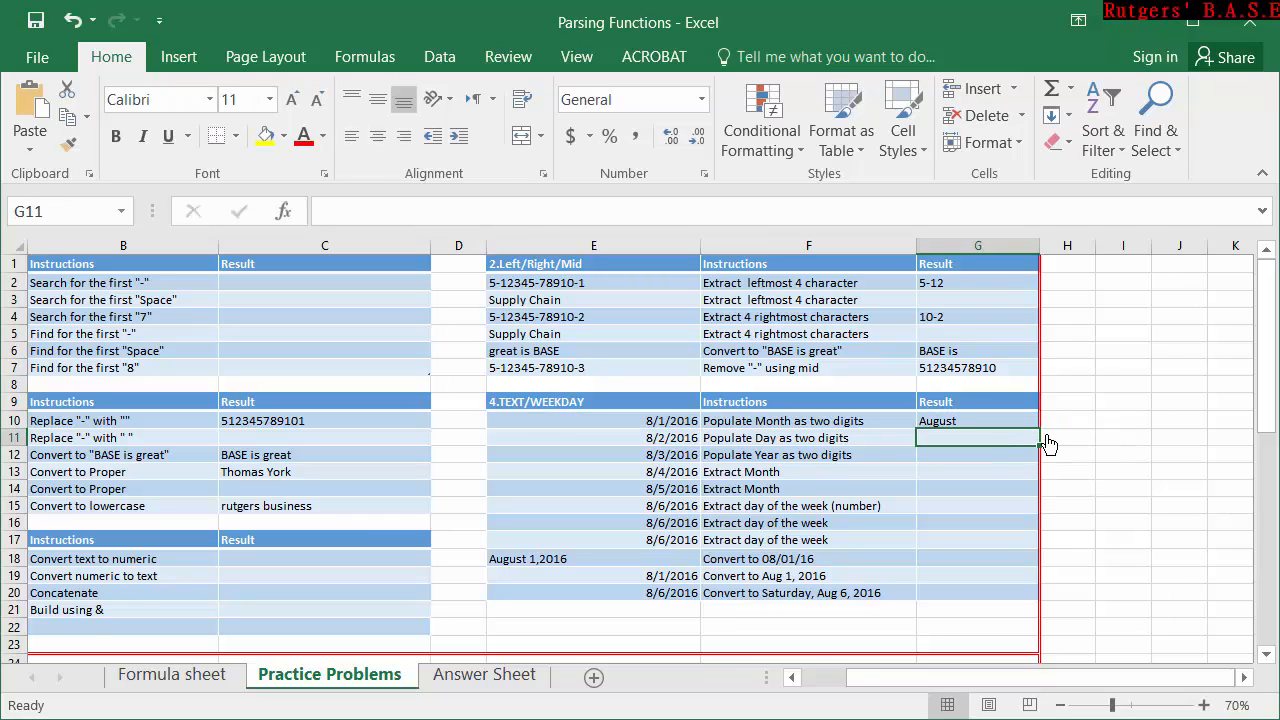
Enter =TEXT(E11,"DD") in G11 to populate the day as two digits.
double_click(926, 439)
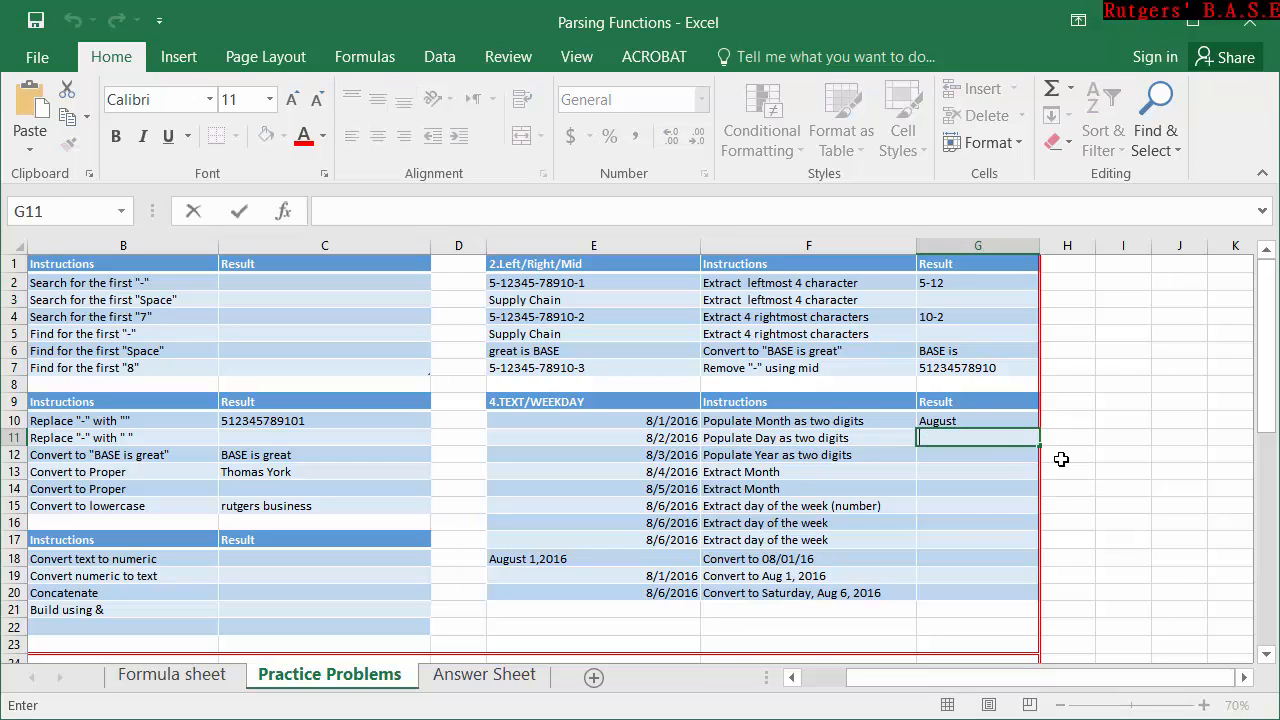
type("=te")
key("Tab")
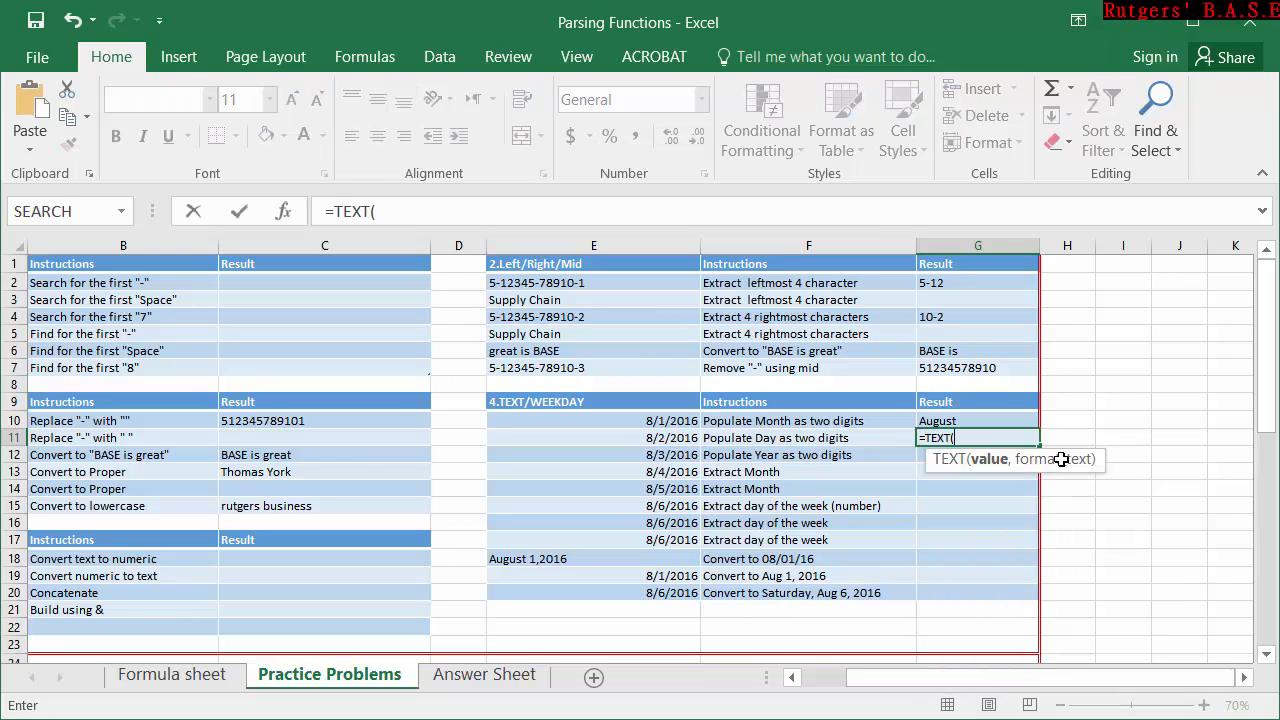
left_click(694, 442)
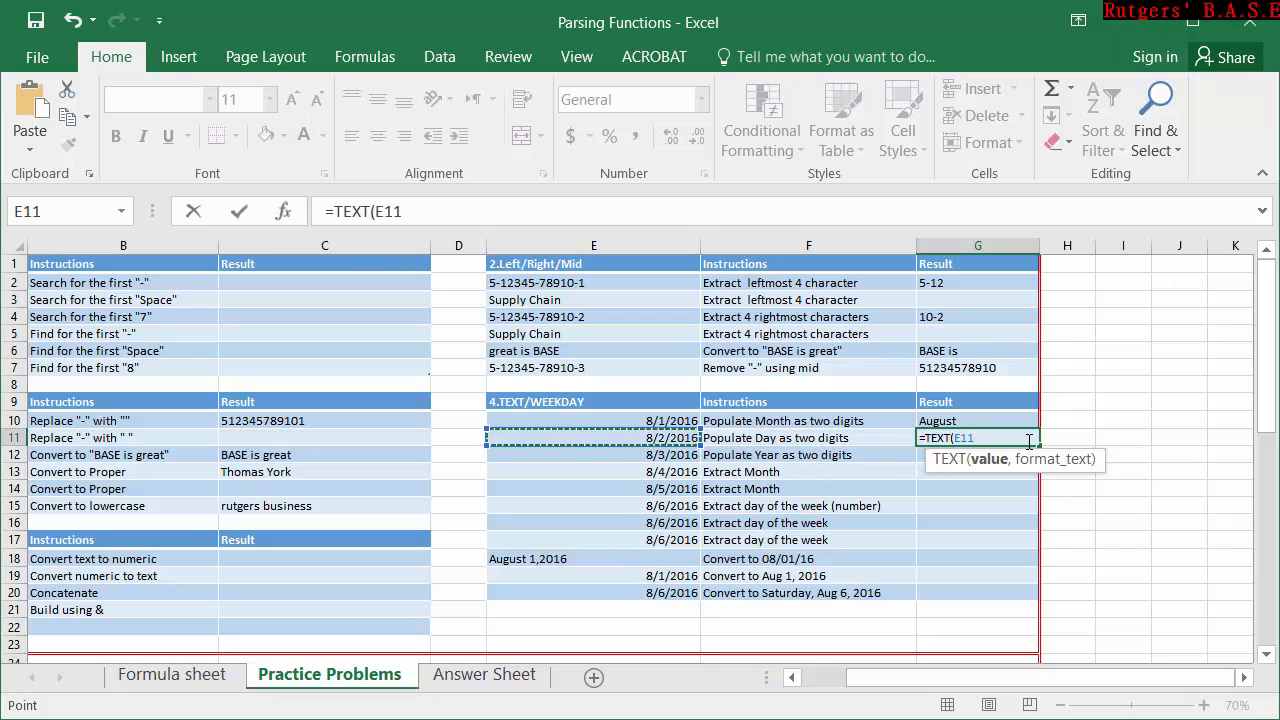
type(",")
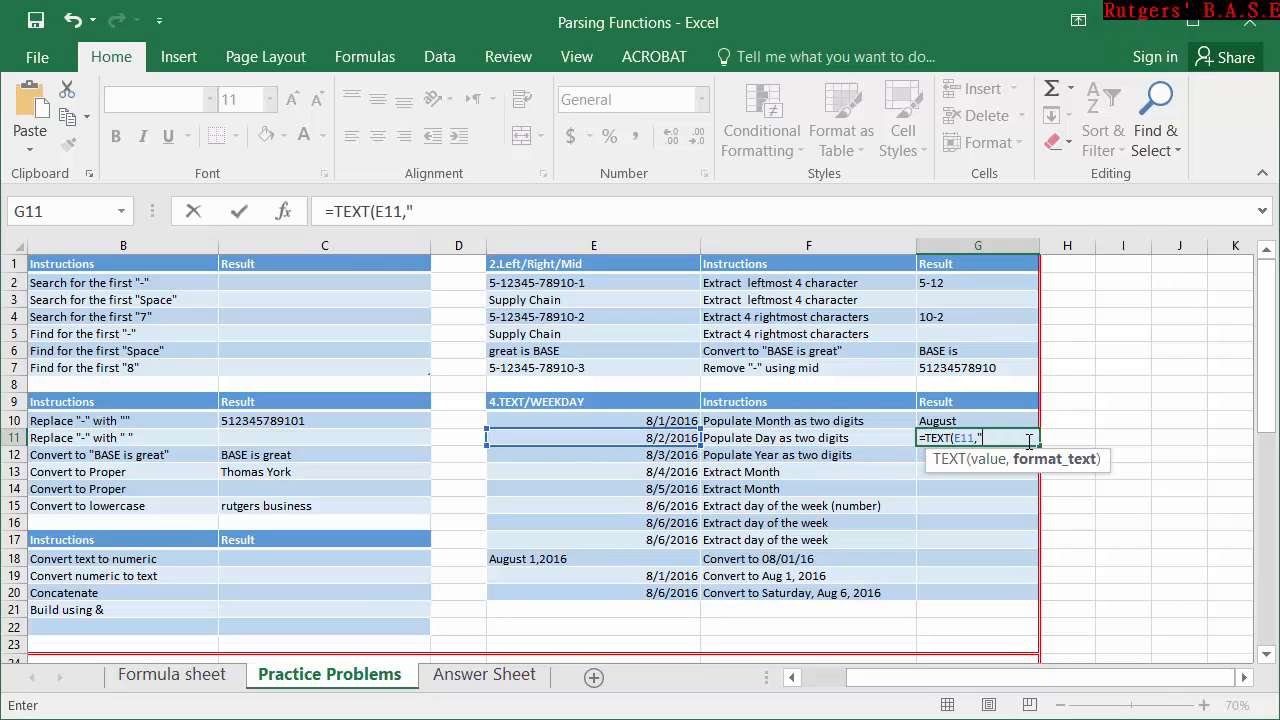
type("\"DD\")")
key("Return")
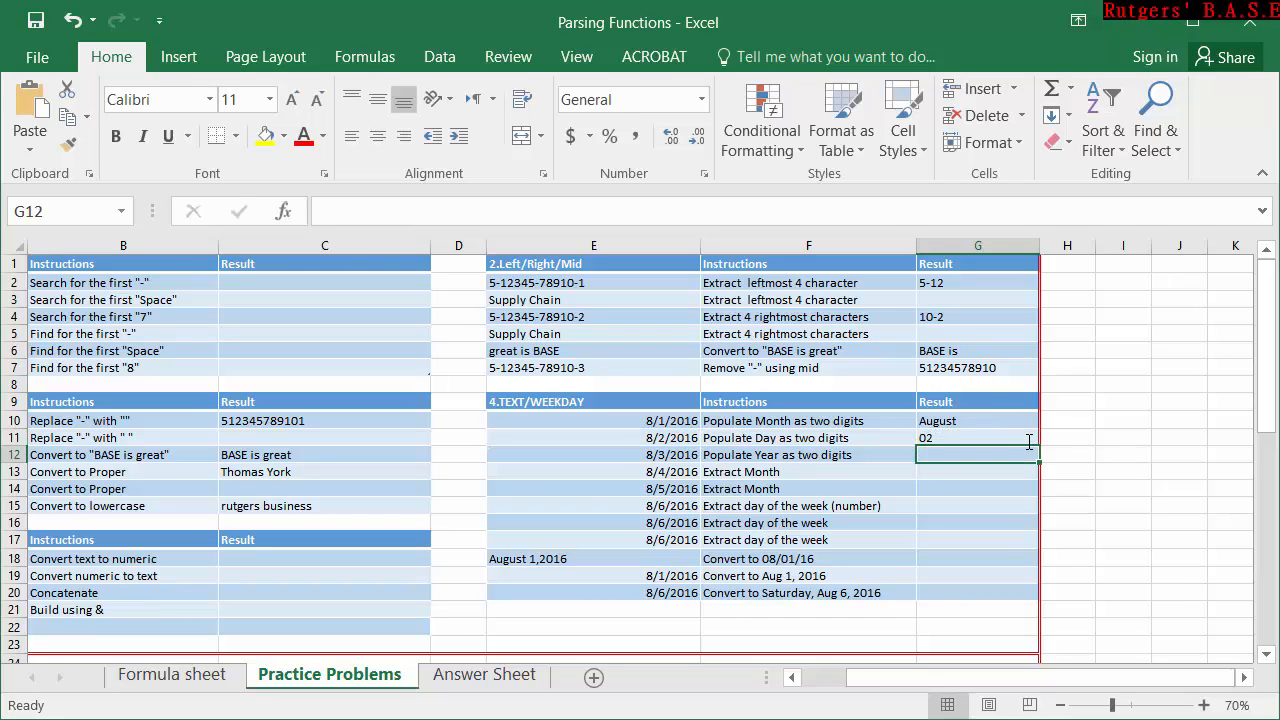
Copy the TEXT formula in G11 down to G12.
left_click(1011, 430)
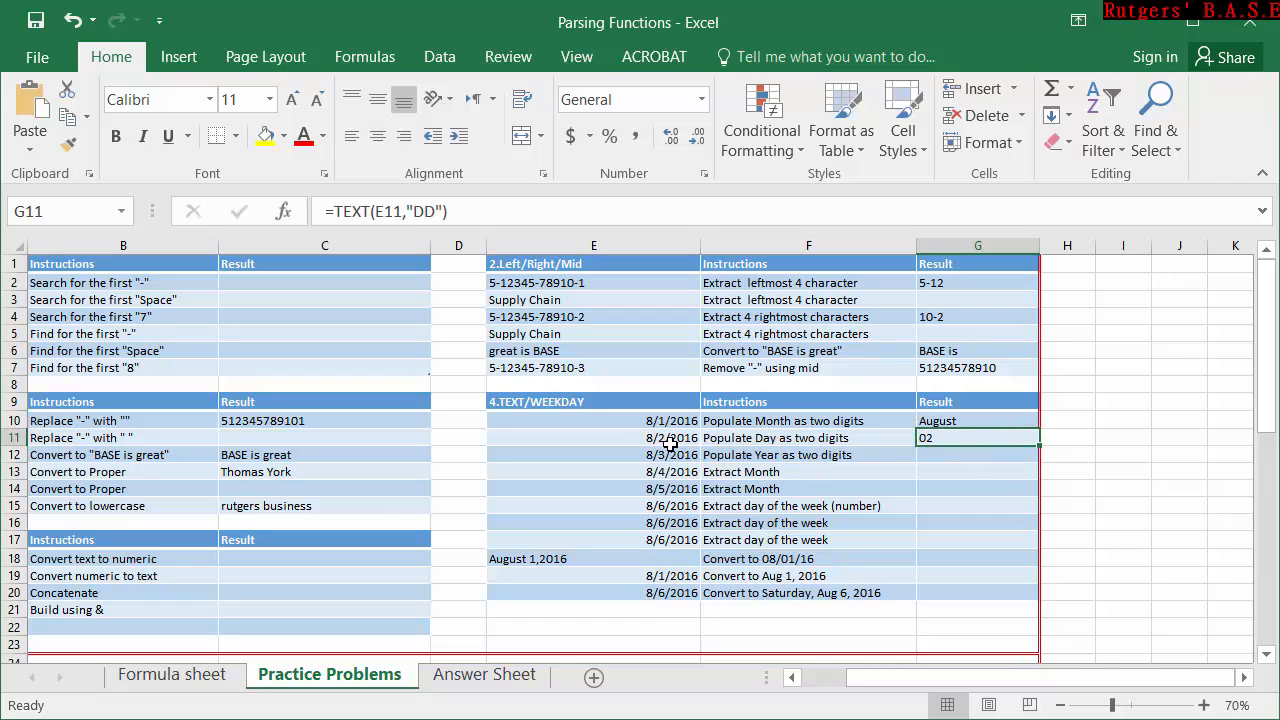
left_click(930, 465)
left_click(937, 453)
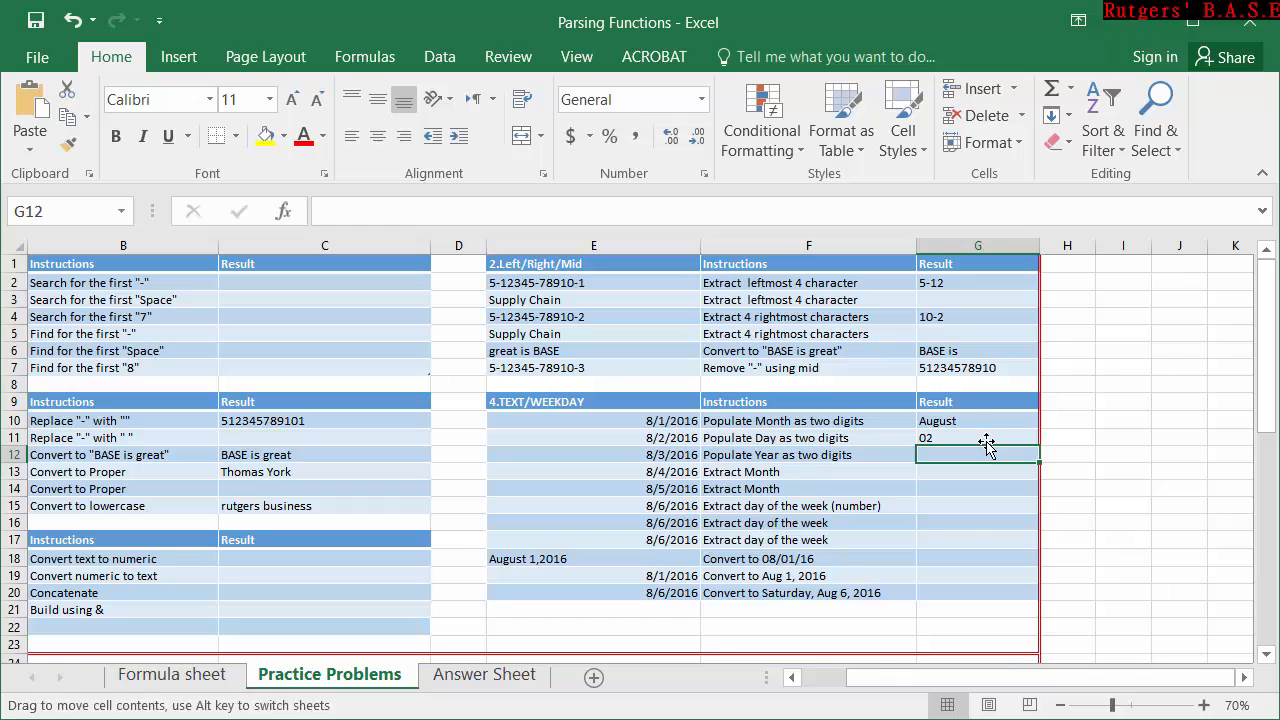
left_click(1015, 437)
left_click_drag(1040, 443, 1040, 460)
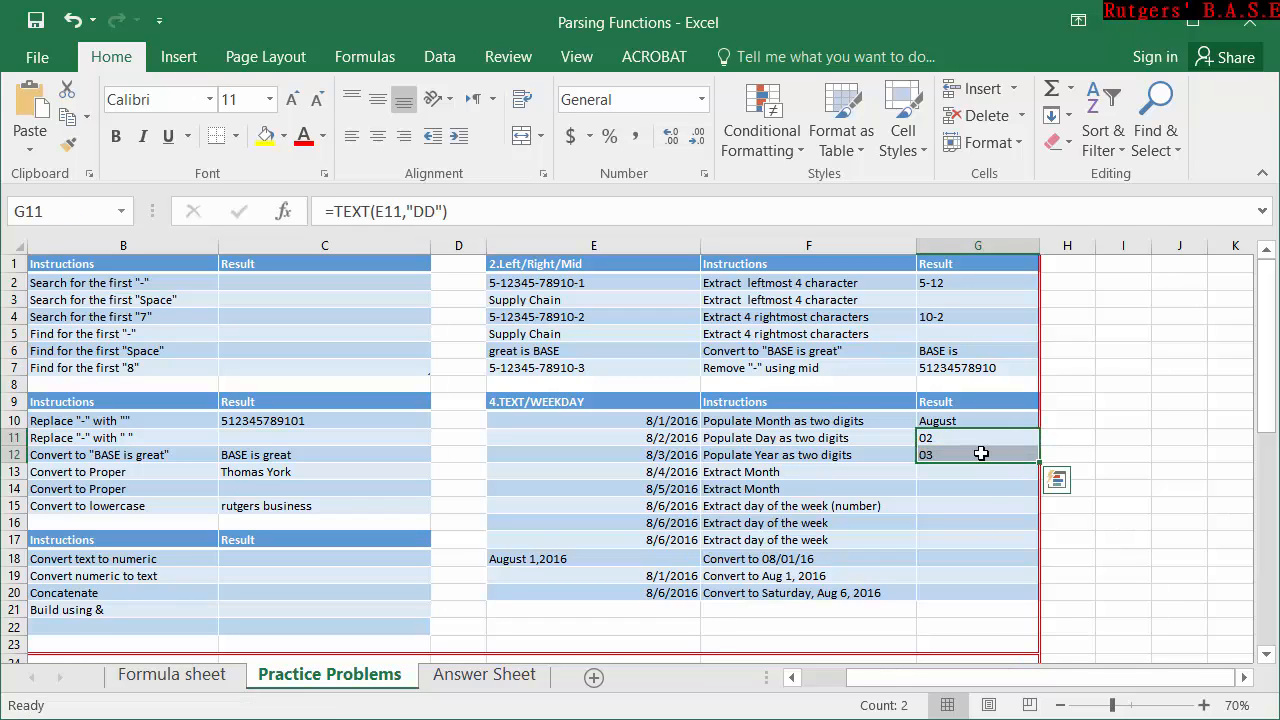
Change the format code in the G12 TEXT formula to "YY" to populate the year as two digits.
double_click(998, 456)
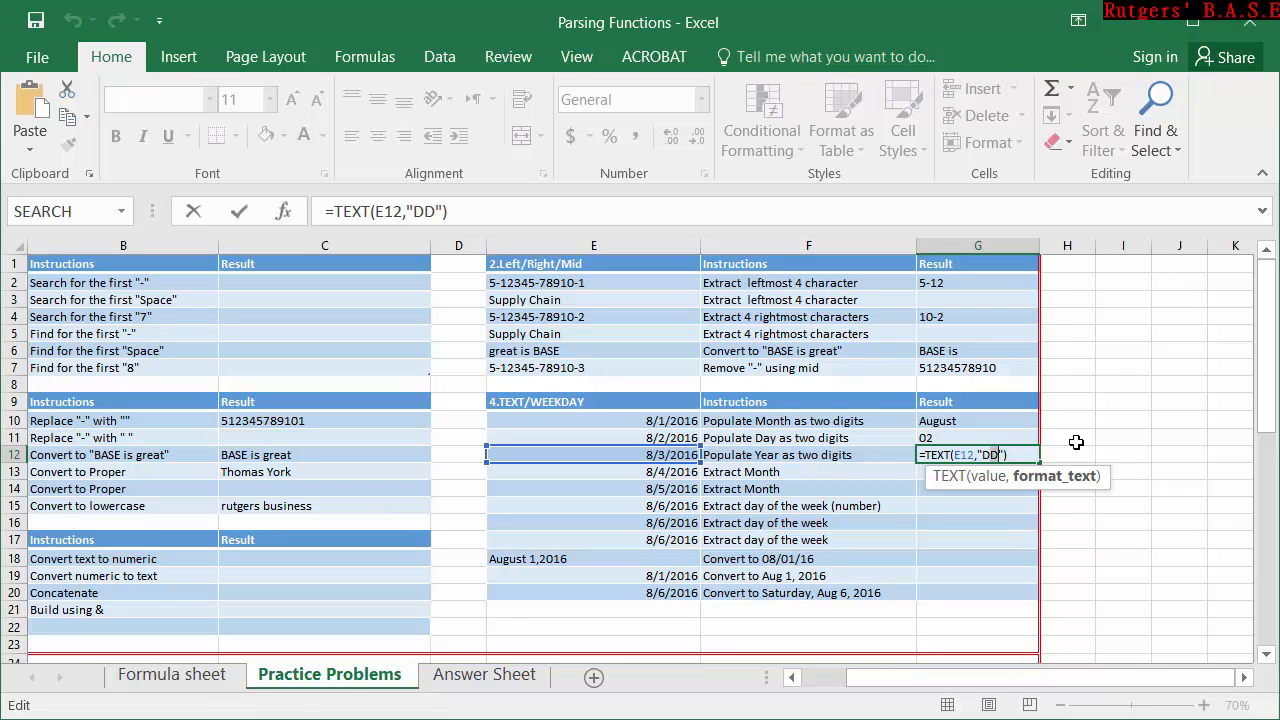
key("BackSpace")
key("BackSpace")
type("YY")
key("Return")
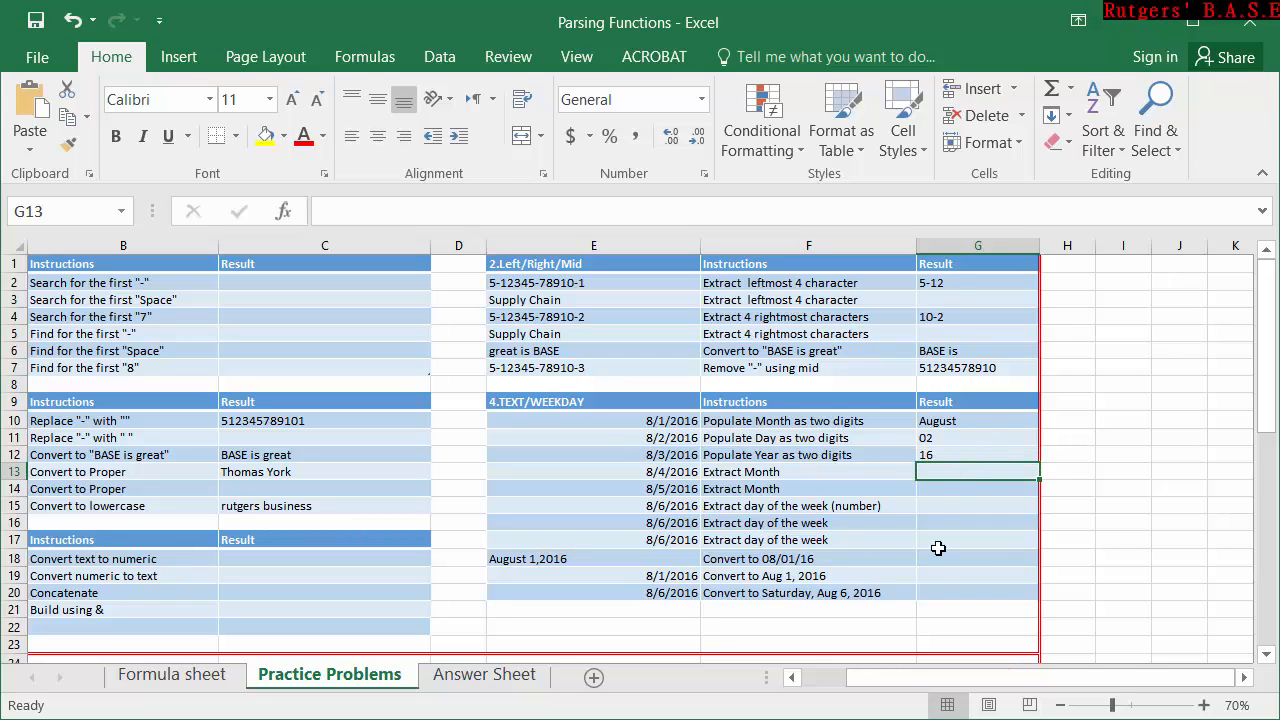
Extend the format code in the G11 TEXT formula to "DDD" for the abbreviated weekday name.
left_click(972, 452)
double_click(997, 438)
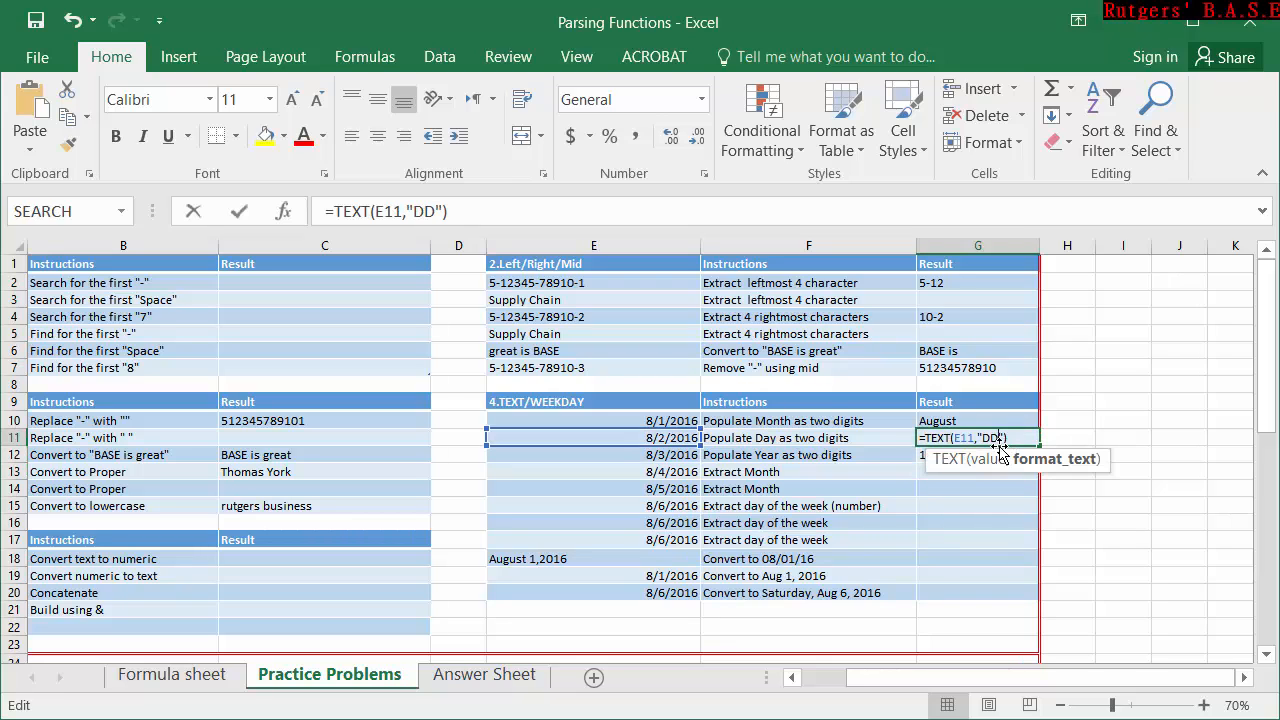
type("D")
key("Return")
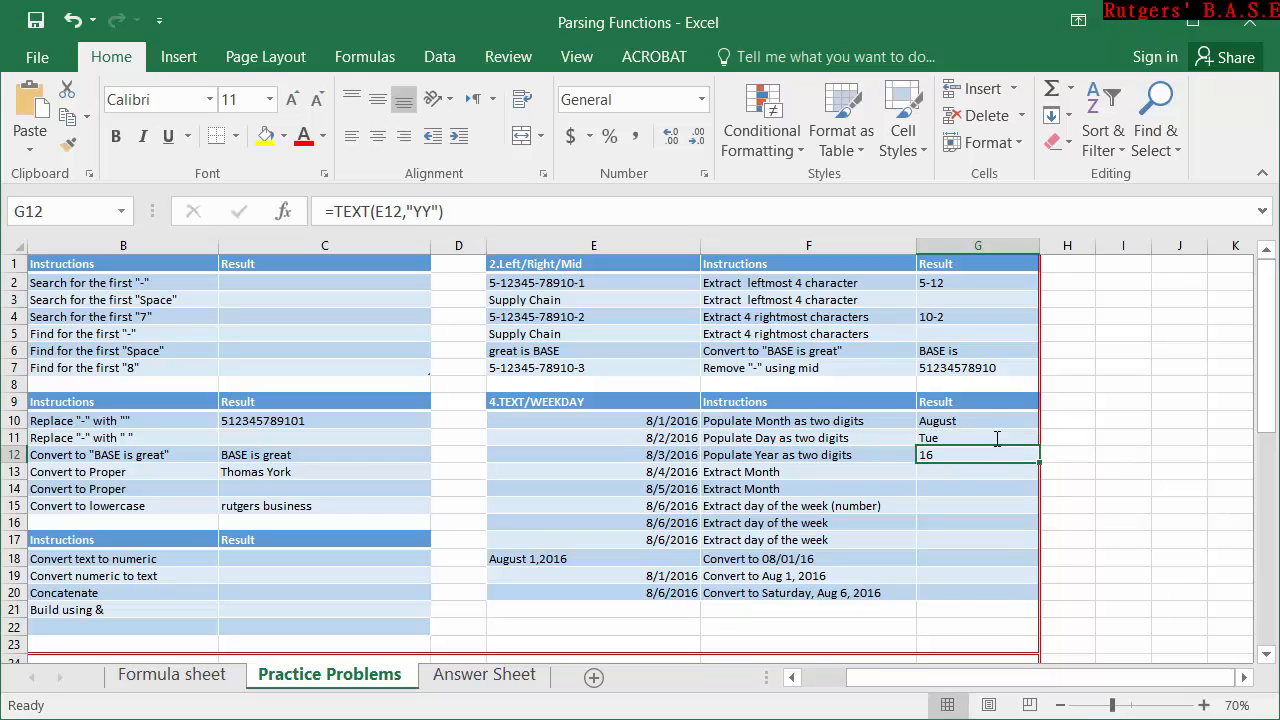
Extend the format code in the G11 TEXT formula to "DDDD" for the full weekday name.
double_click(997, 438)
type("DDDD\")")
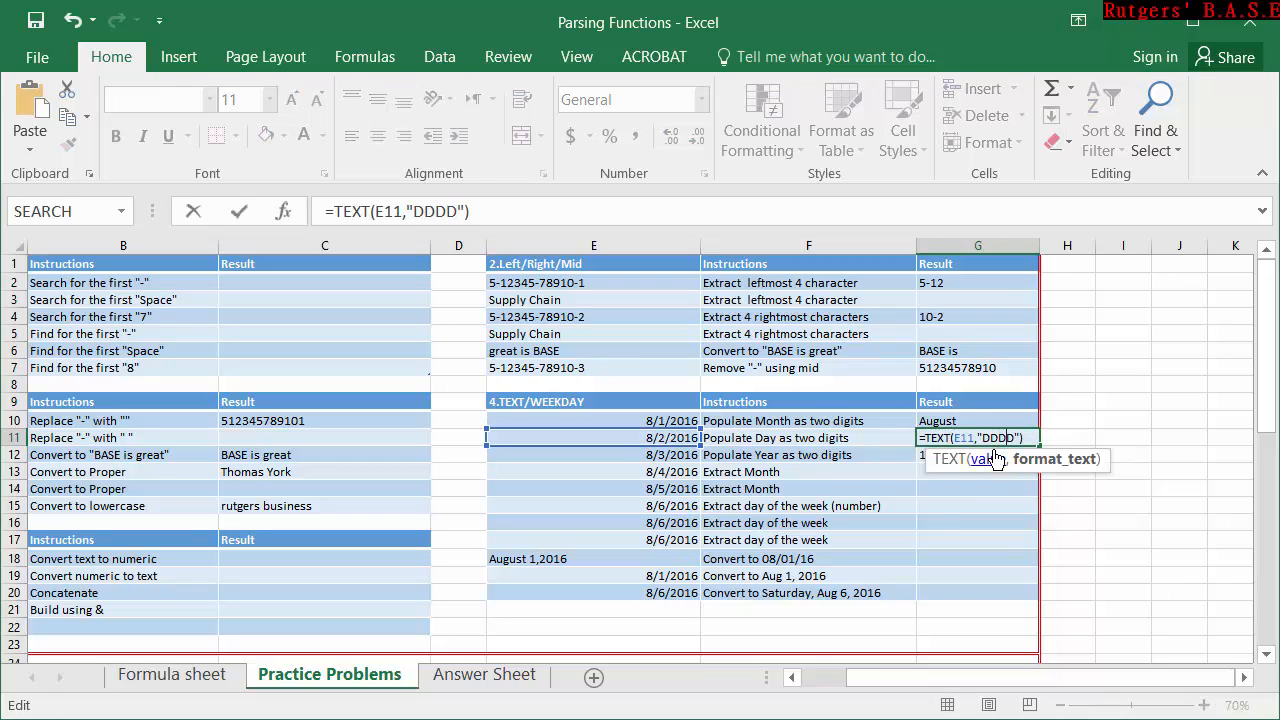
key("Return")
Extend the format code in the G12 TEXT formula to "YYYY" for the four-digit year.
scroll(990, 458, "down", 4)
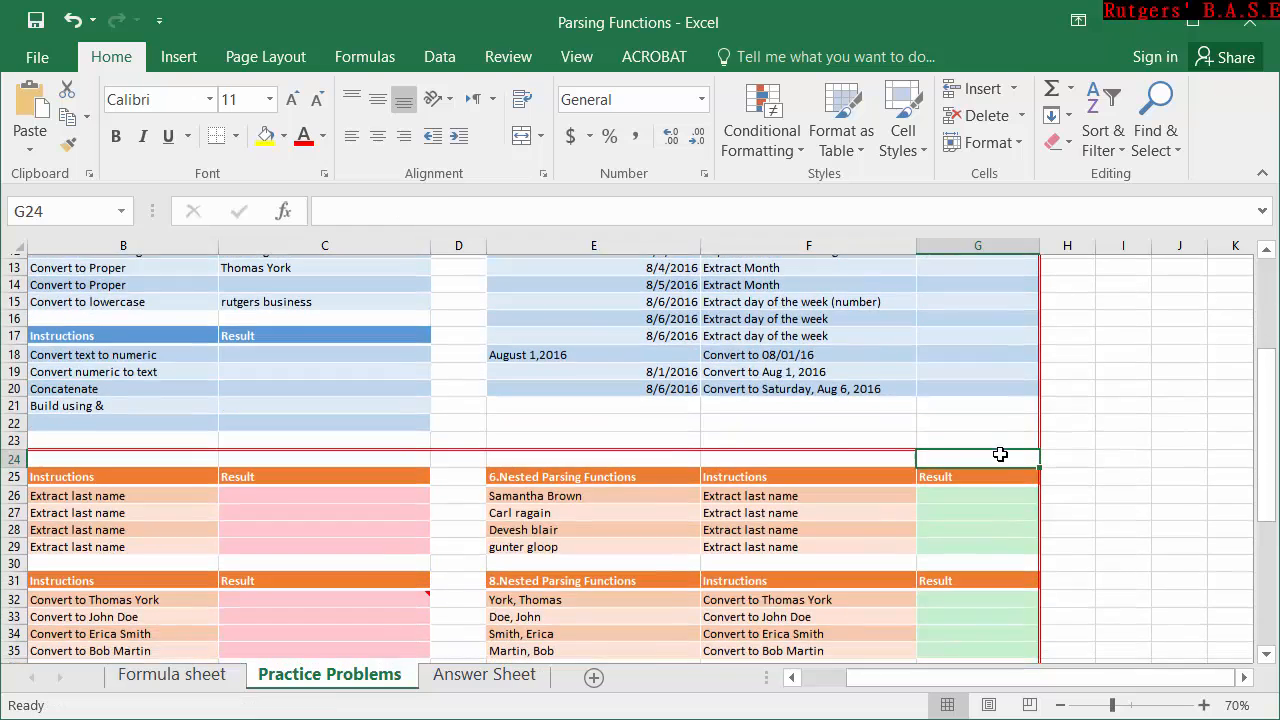
scroll(995, 455, "up", 4)
left_click(978, 402)
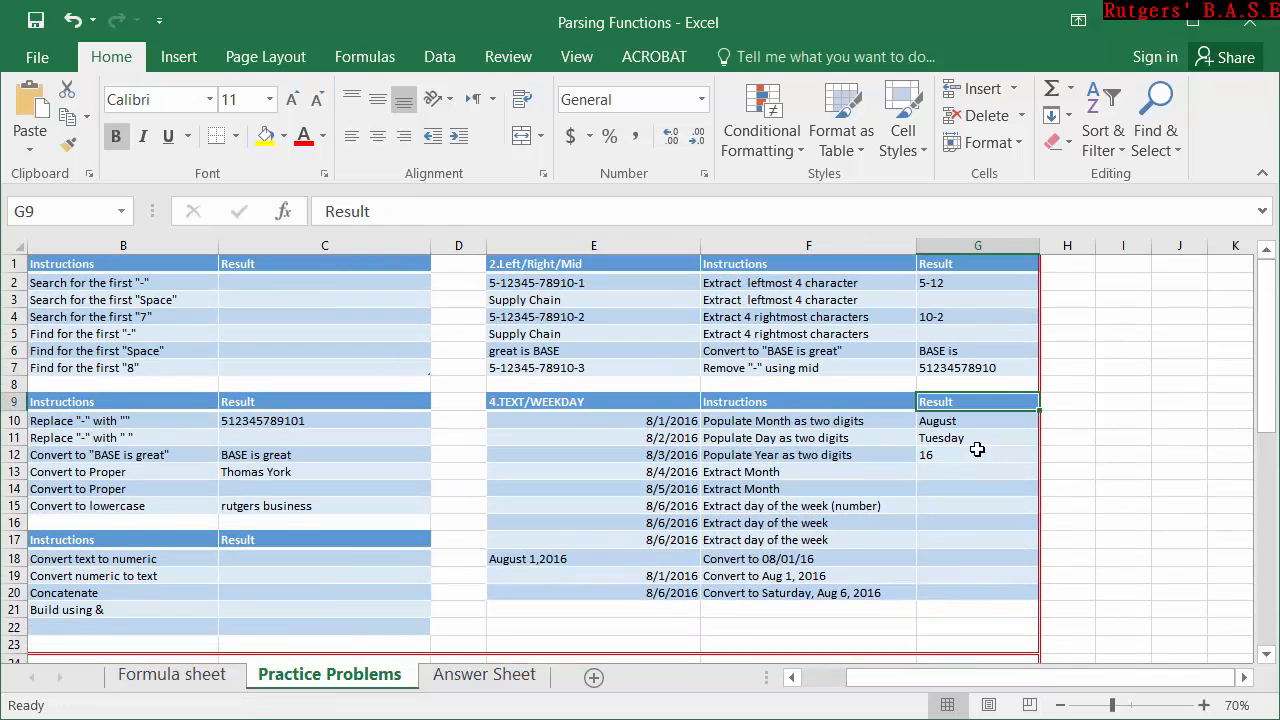
double_click(985, 455)
type("YY")
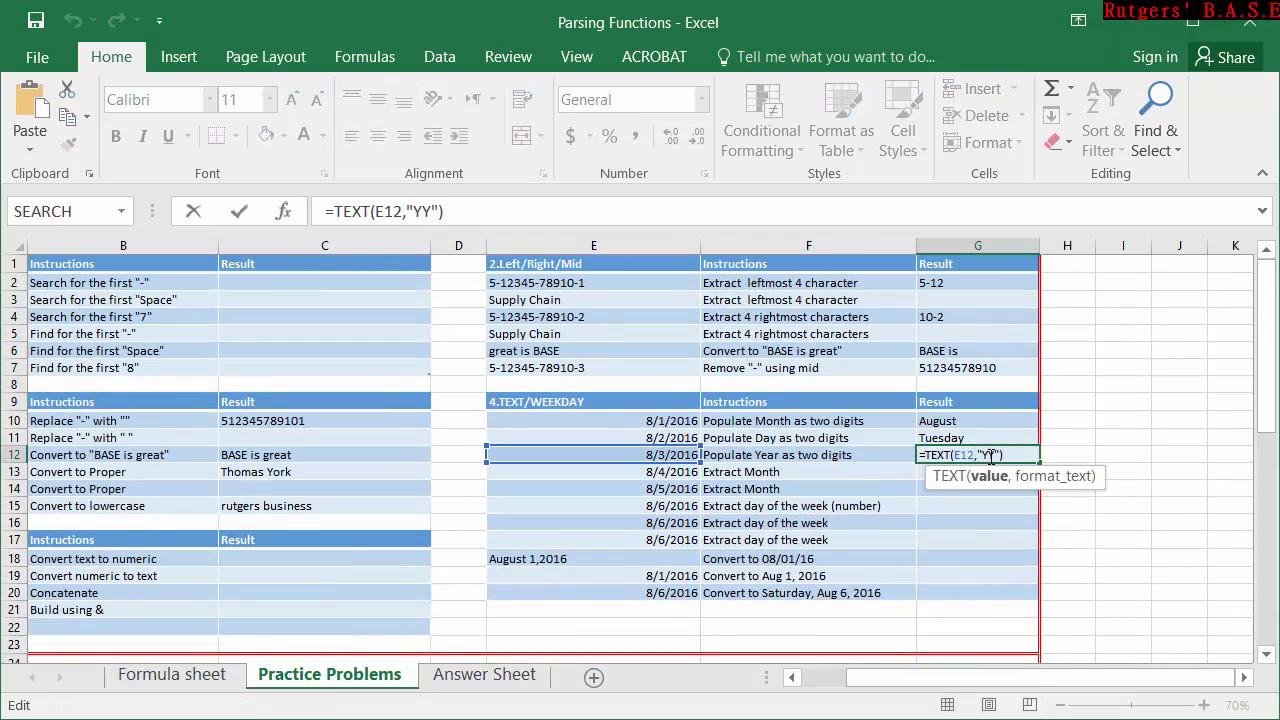
key("Return")
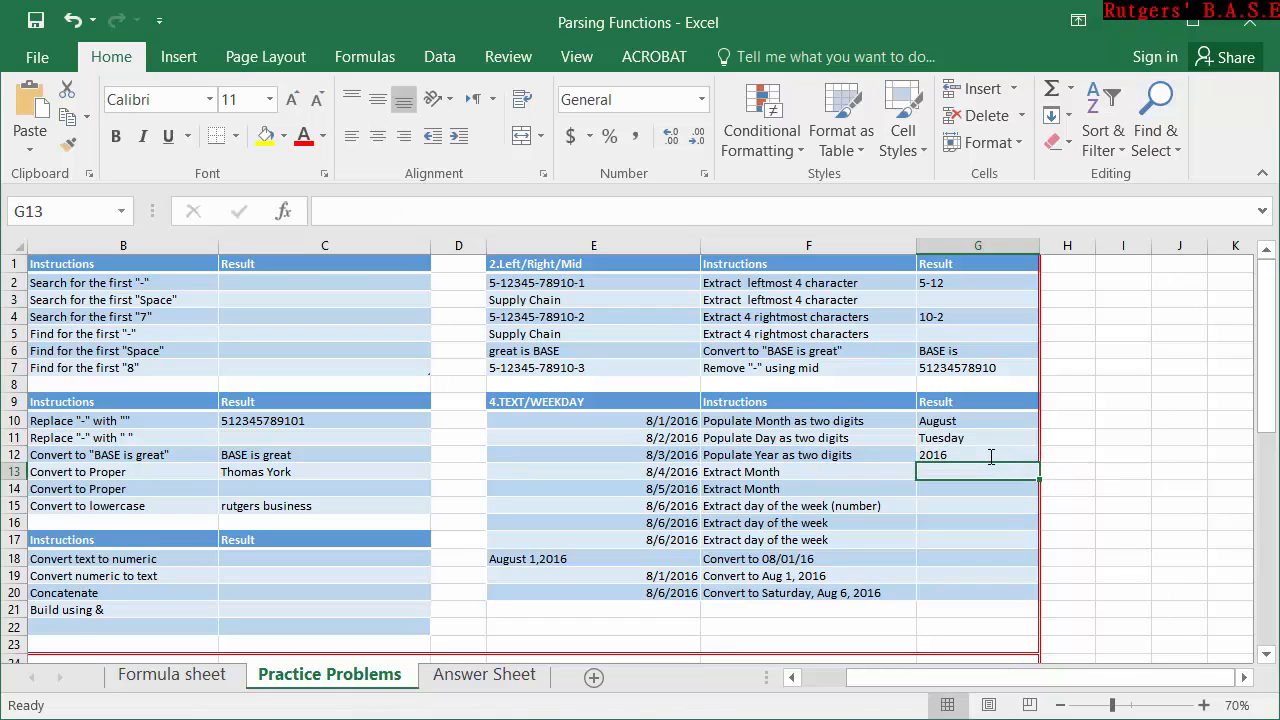
left_click(991, 457)
double_click(991, 457)
key("BackSpace")
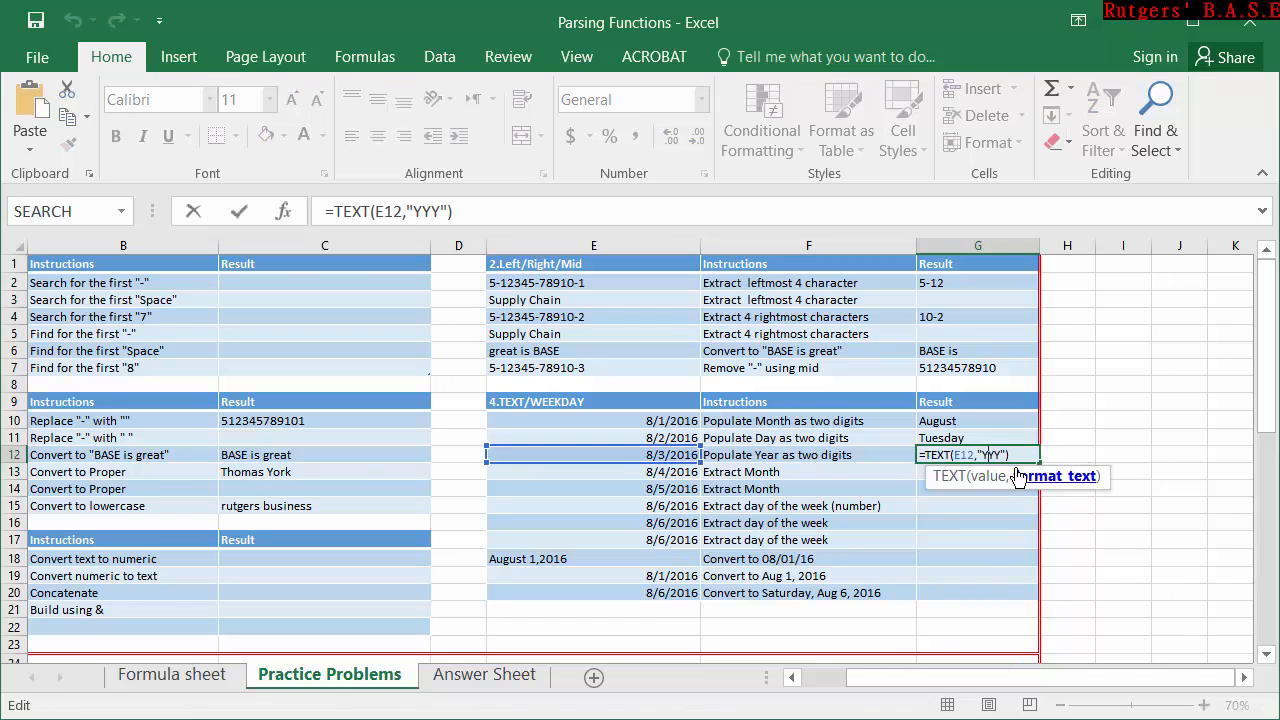
type("Y")
key("Return")
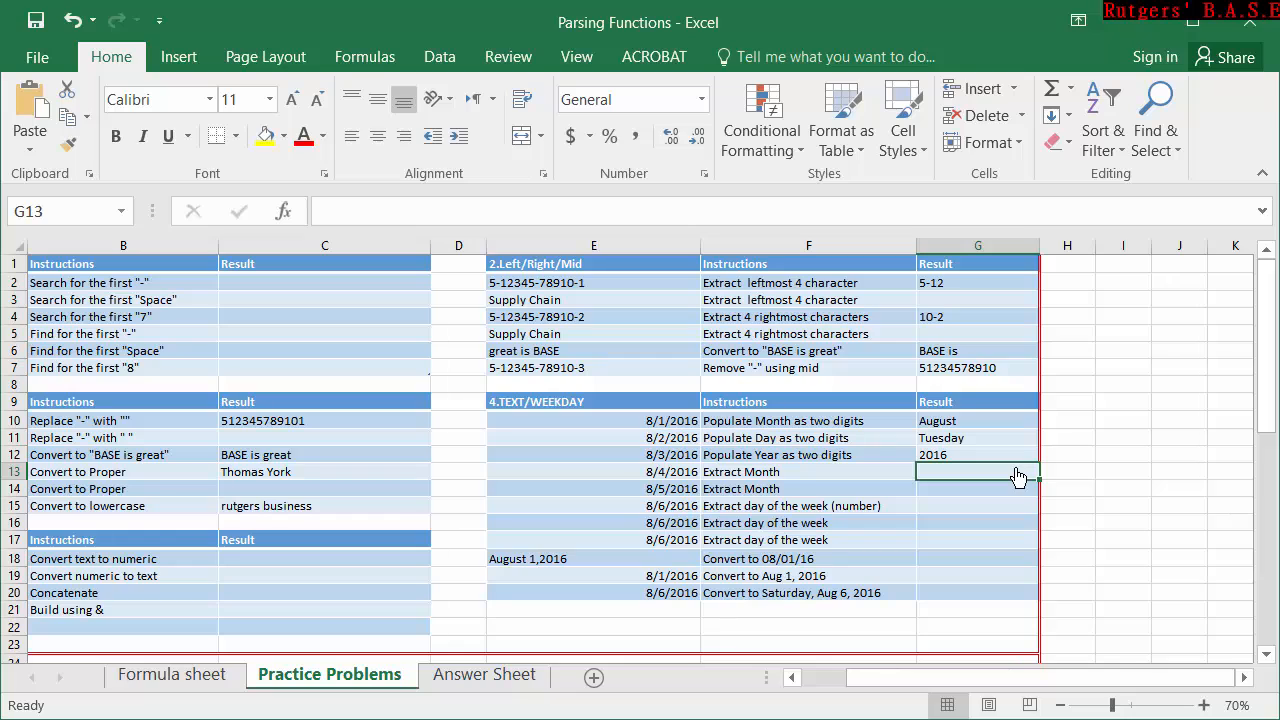
Enter =WEEKDAY(E15,1) in G15 to extract the day of the week as a number counted from Sunday.
left_click(986, 488)
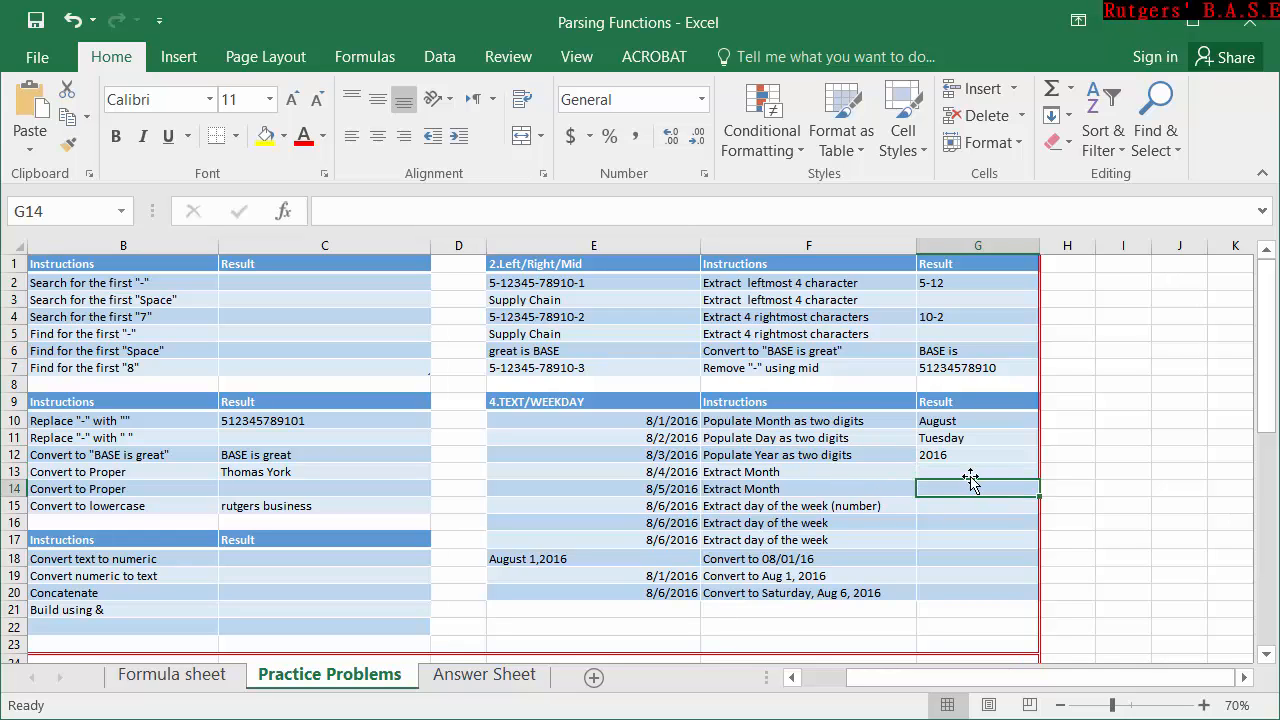
left_click(972, 505)
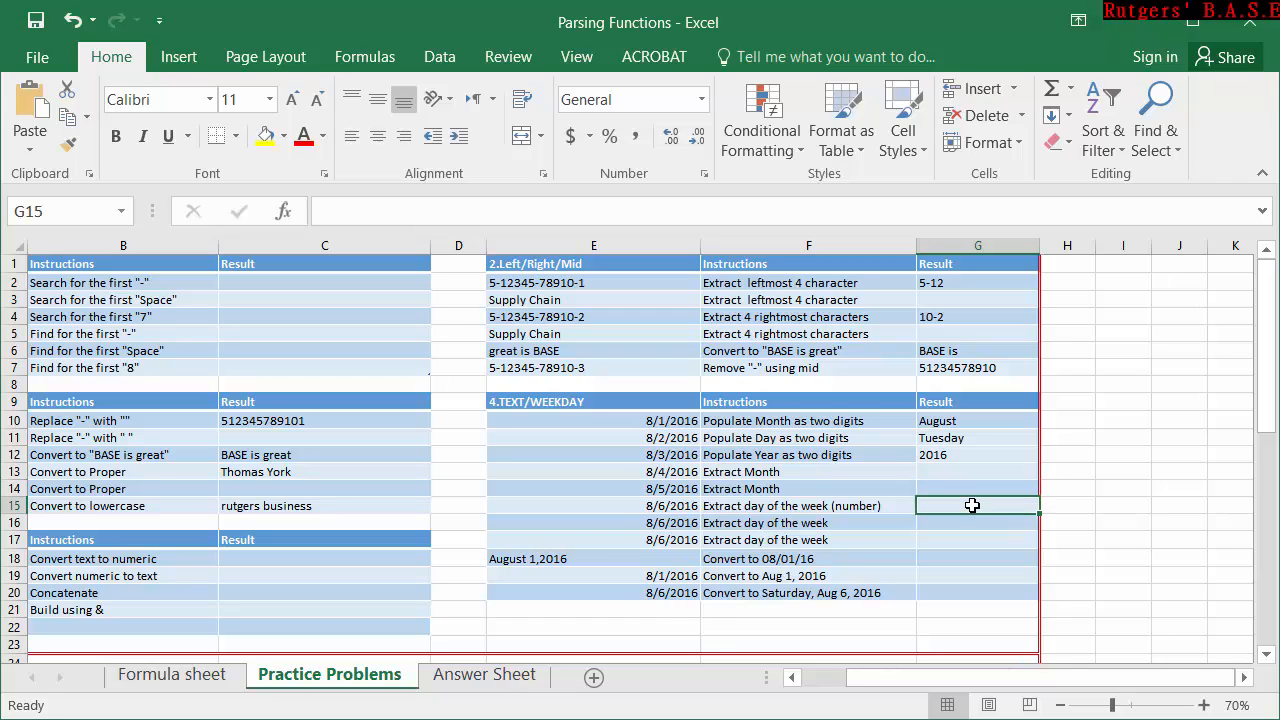
type("=")
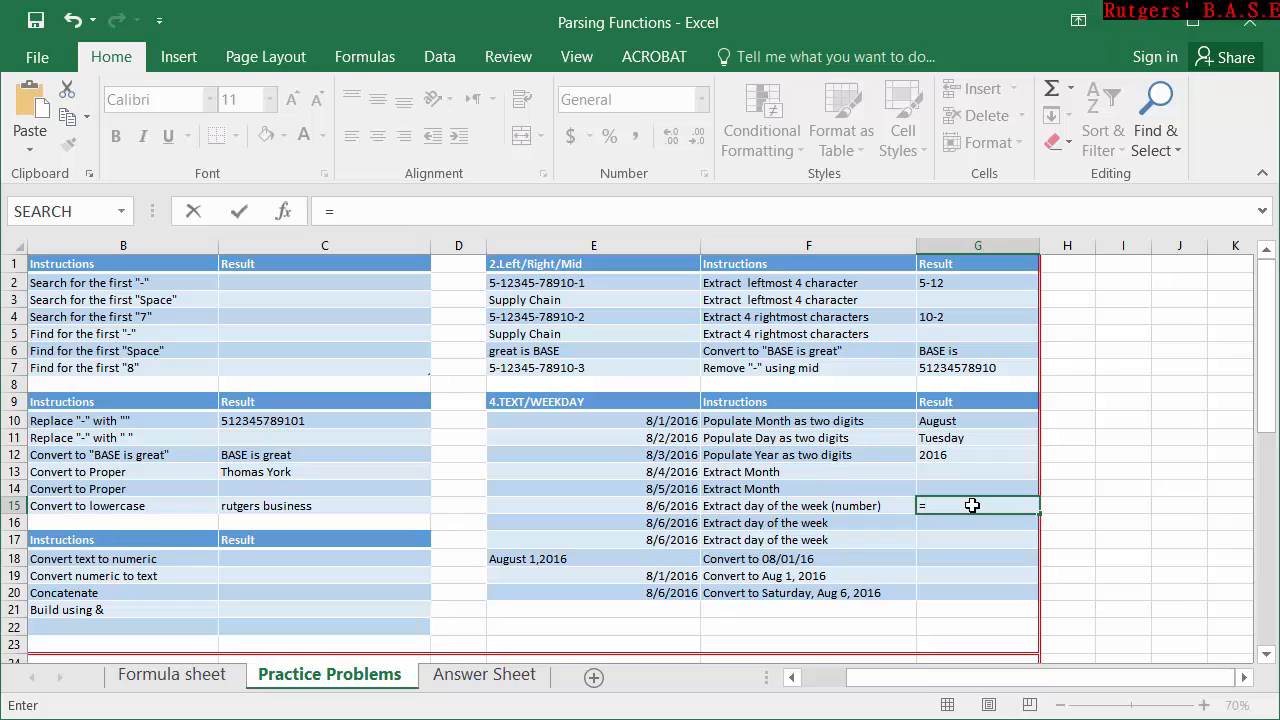
type("we")
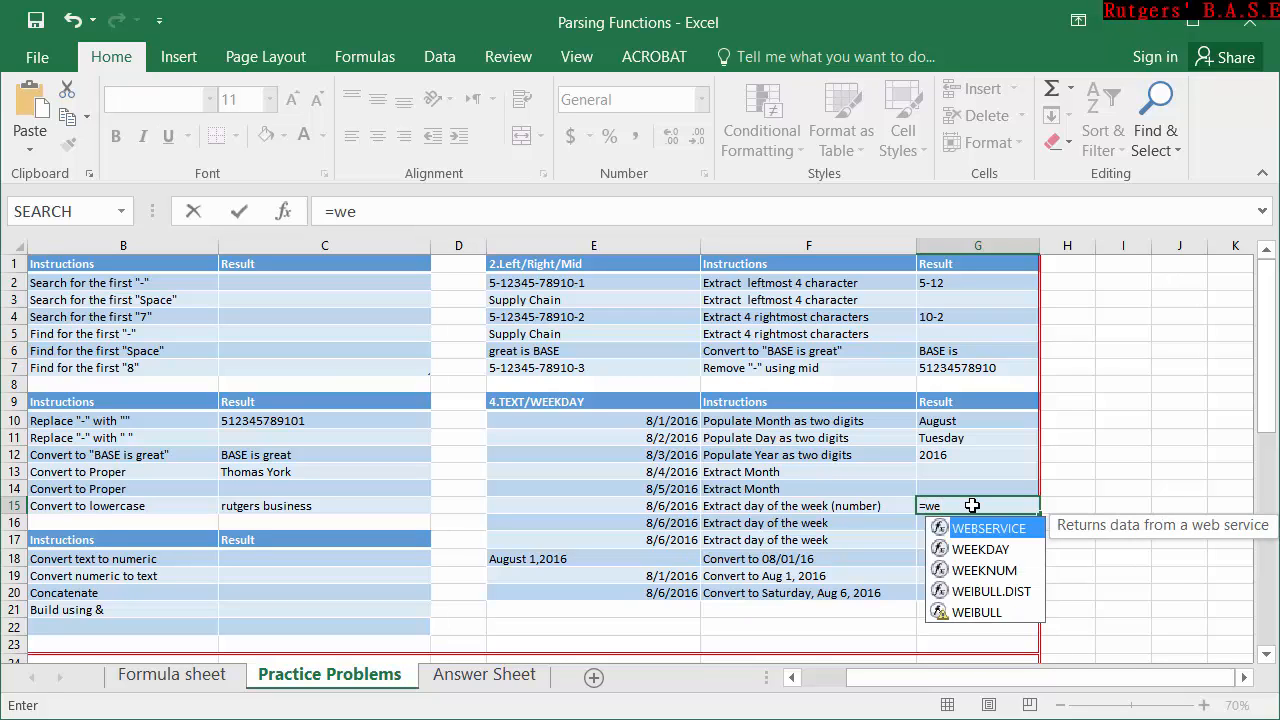
key("Down")
key("Tab")
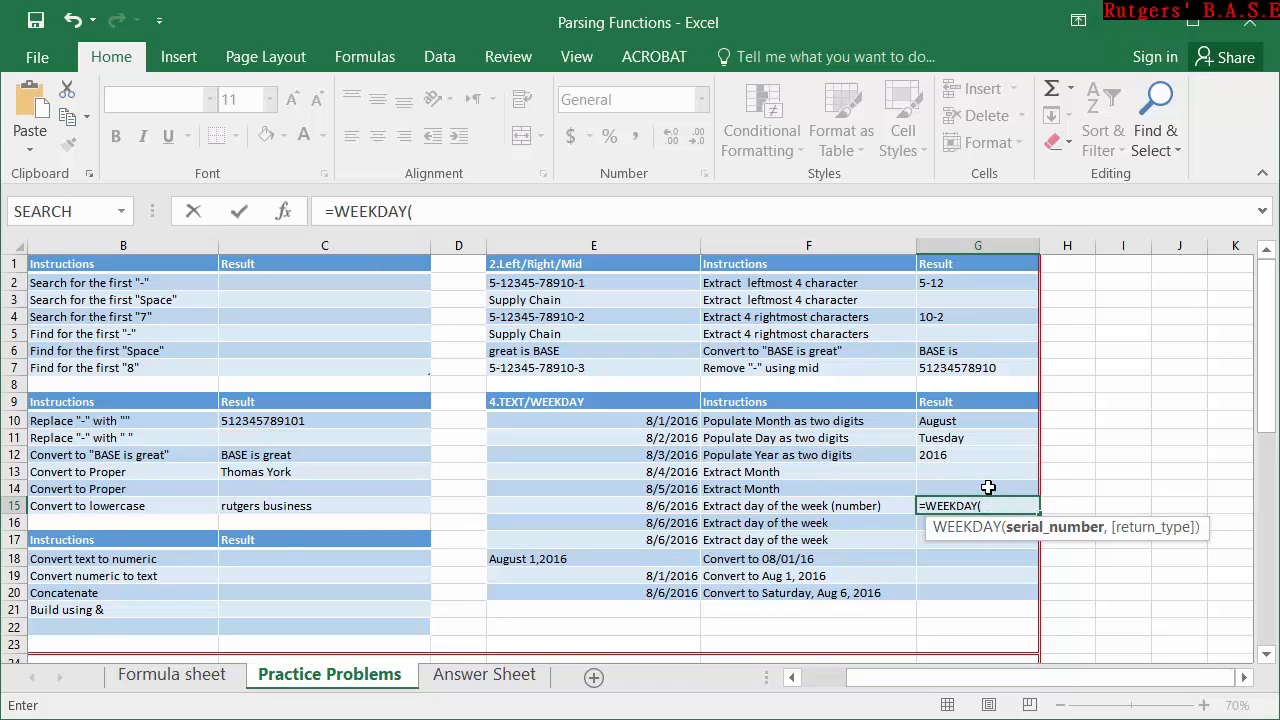
left_click(684, 509)
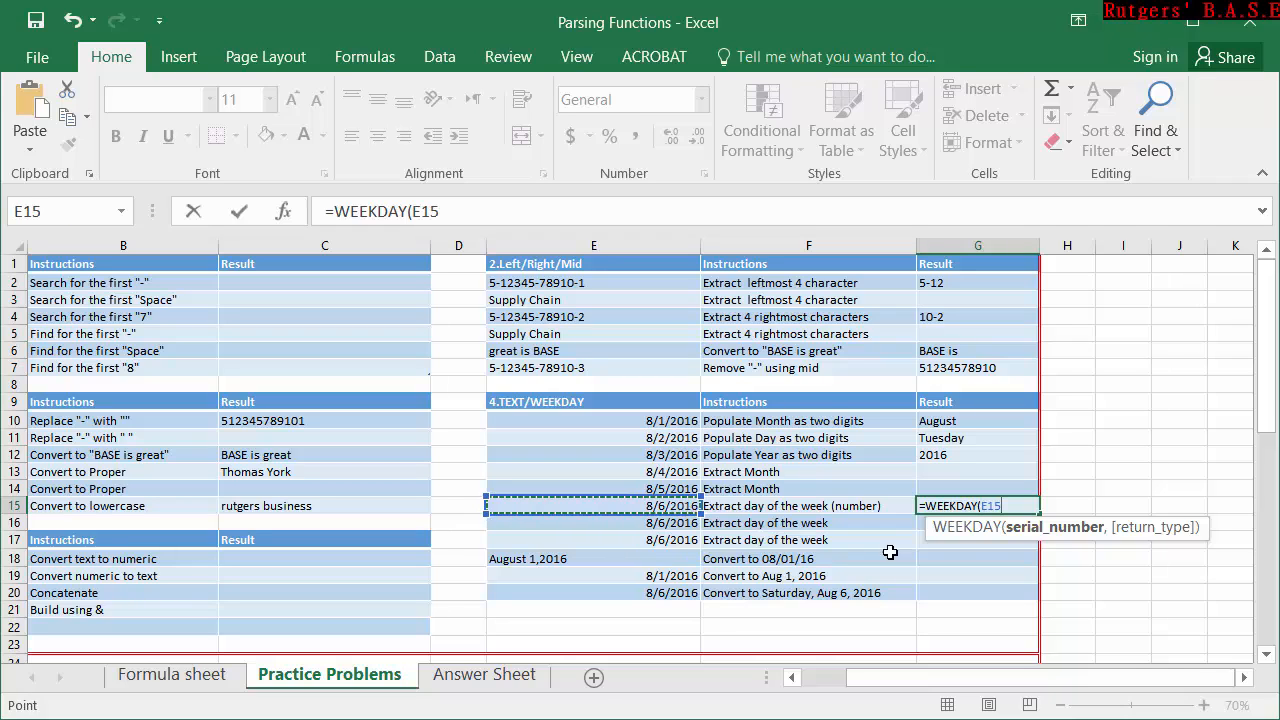
type(",1")
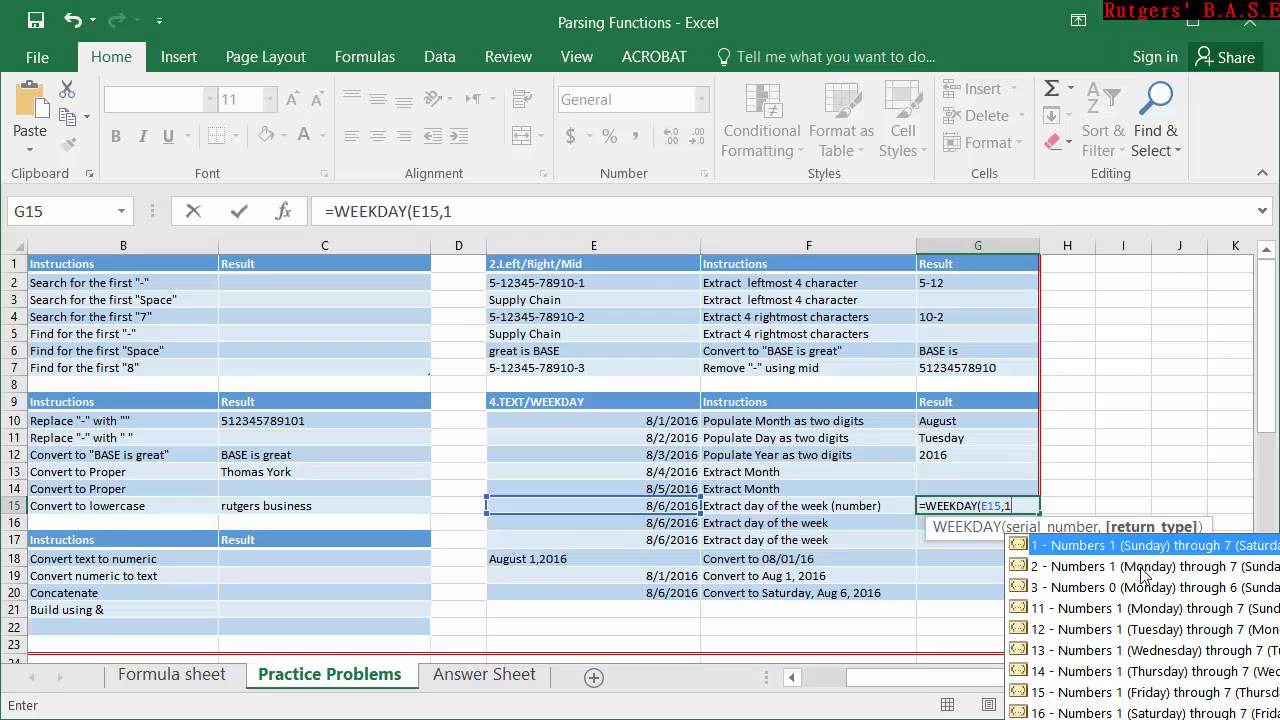
type(")")
key("Return")
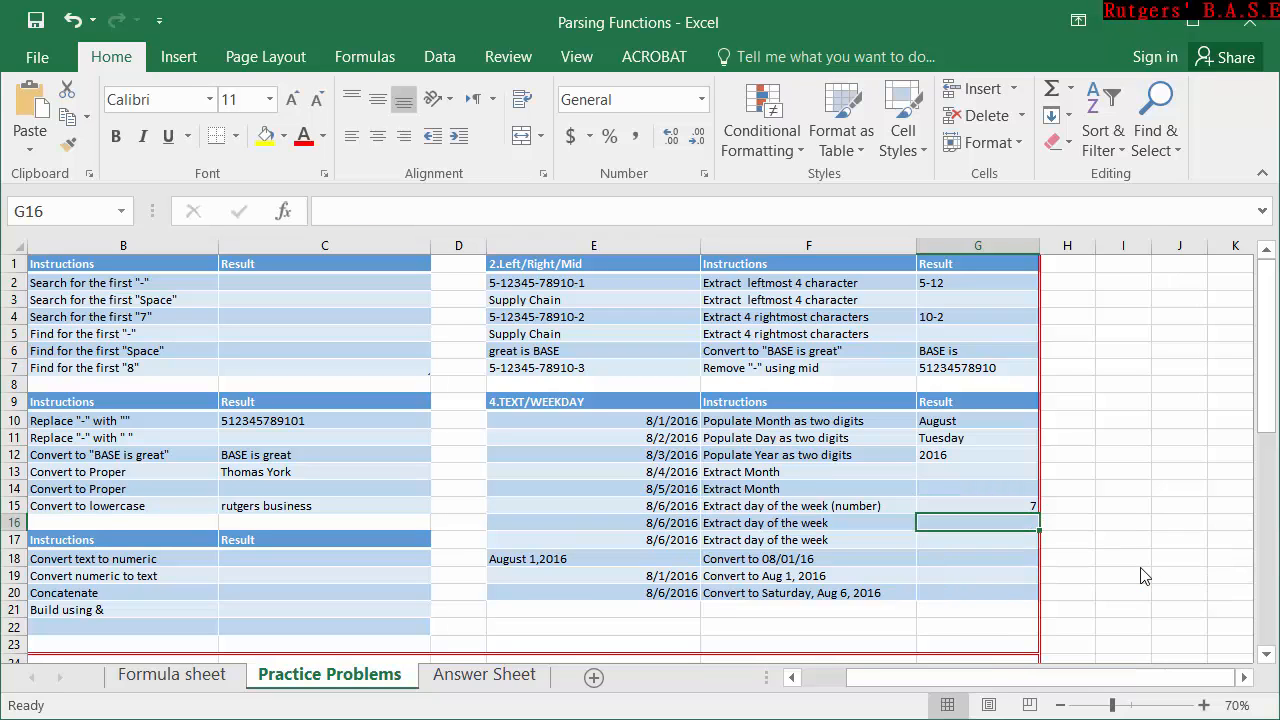
Inspect the WEEKDAY formula in G15 and the date cell E15 it refers to.
left_click(930, 505)
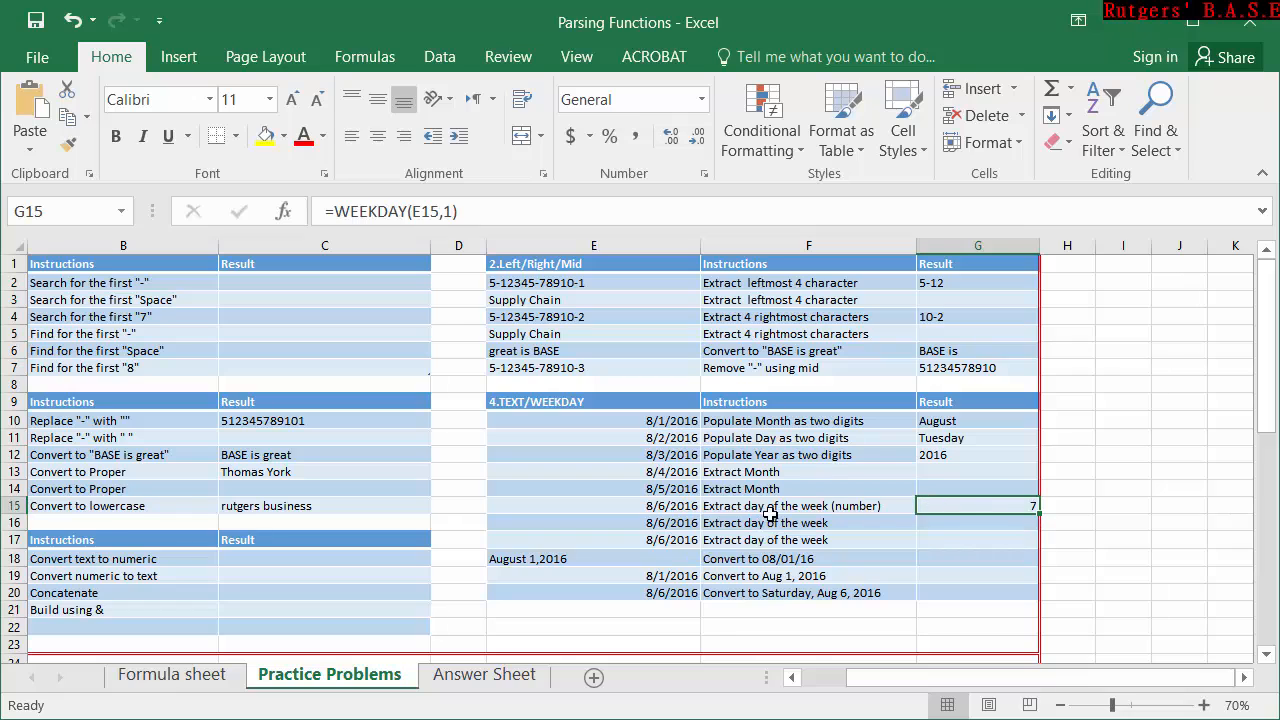
double_click(1008, 512)
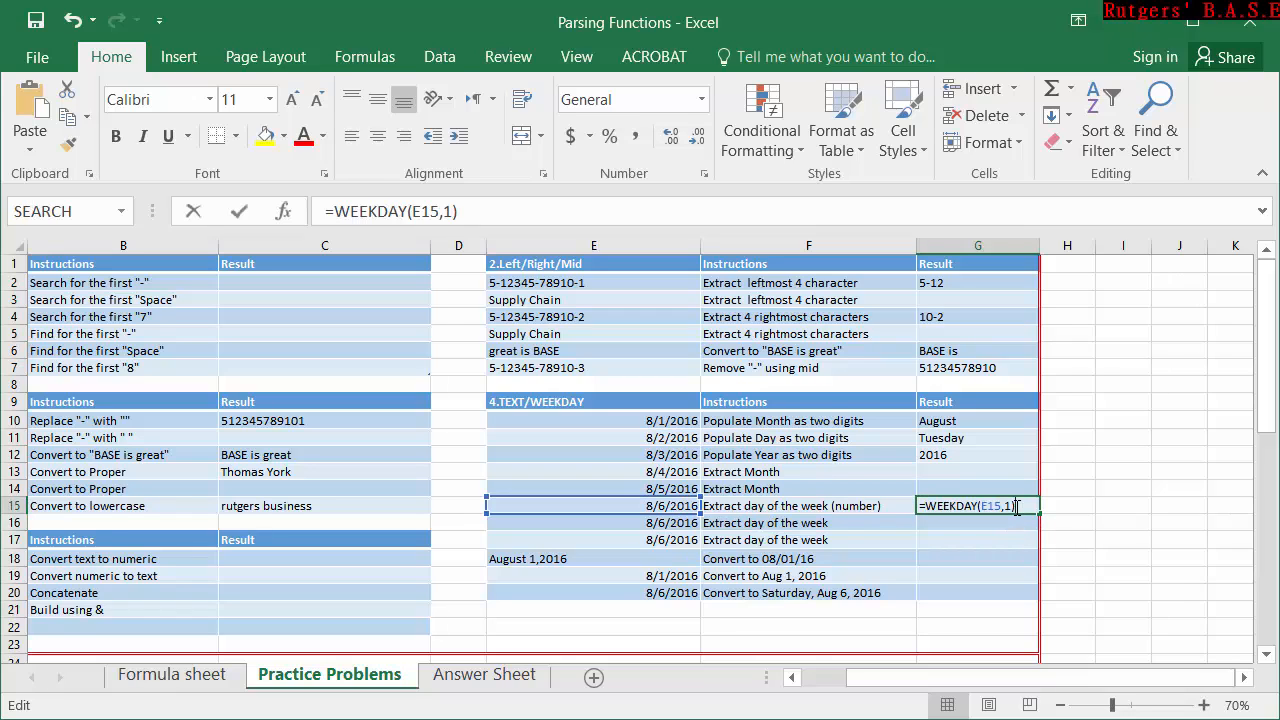
key("Escape")
left_click(659, 505)
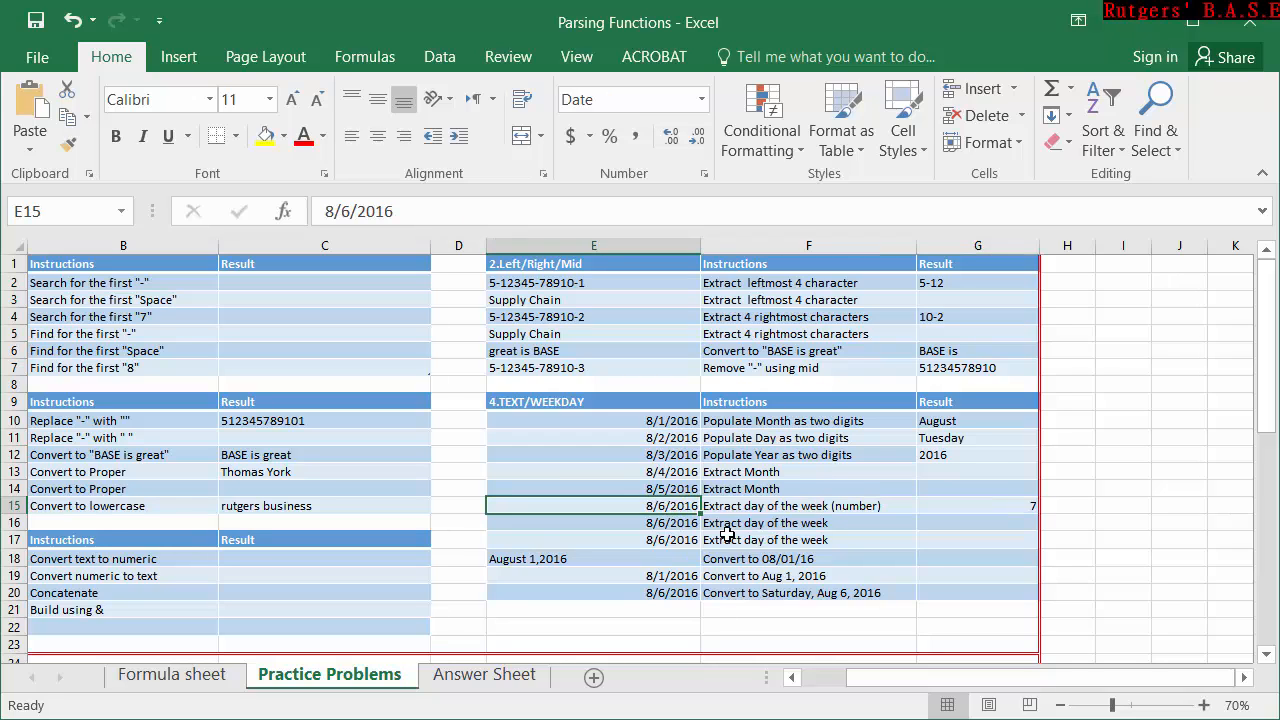
Check the weekday of the E15 date with =TEXT(E15,"DDD") in H15, and clear that cell.
left_click(1083, 503)
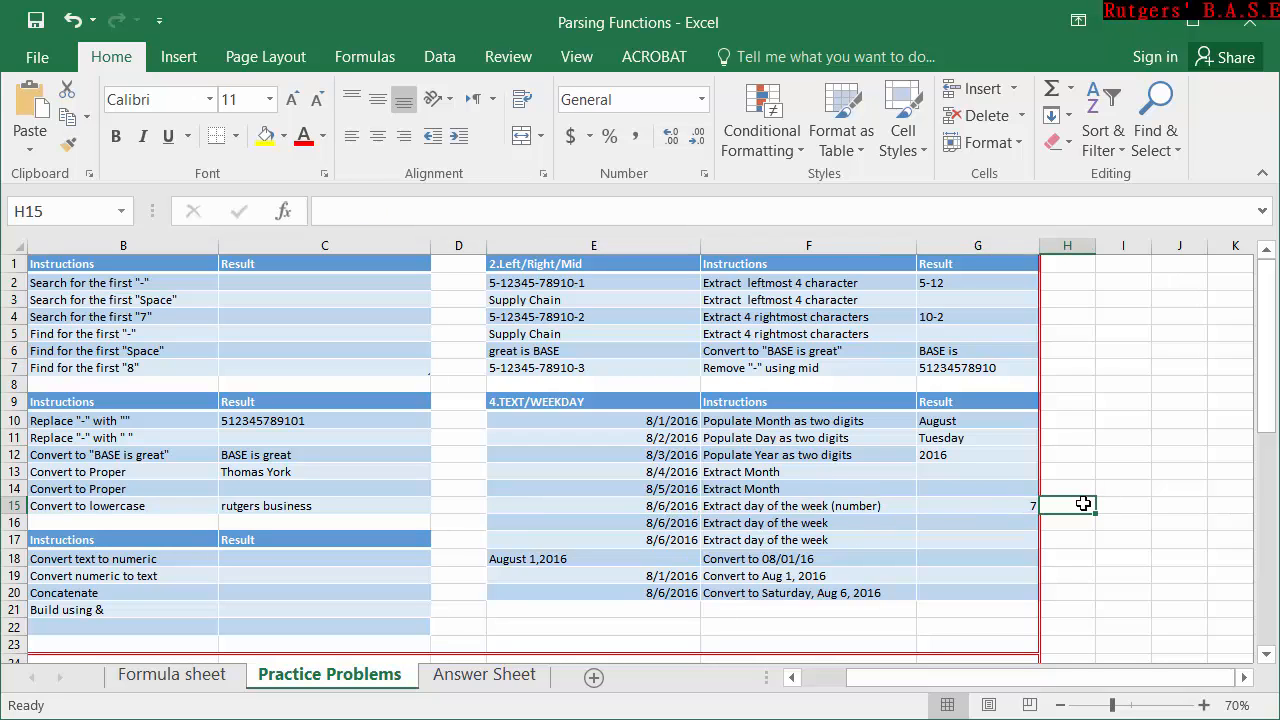
type("=")
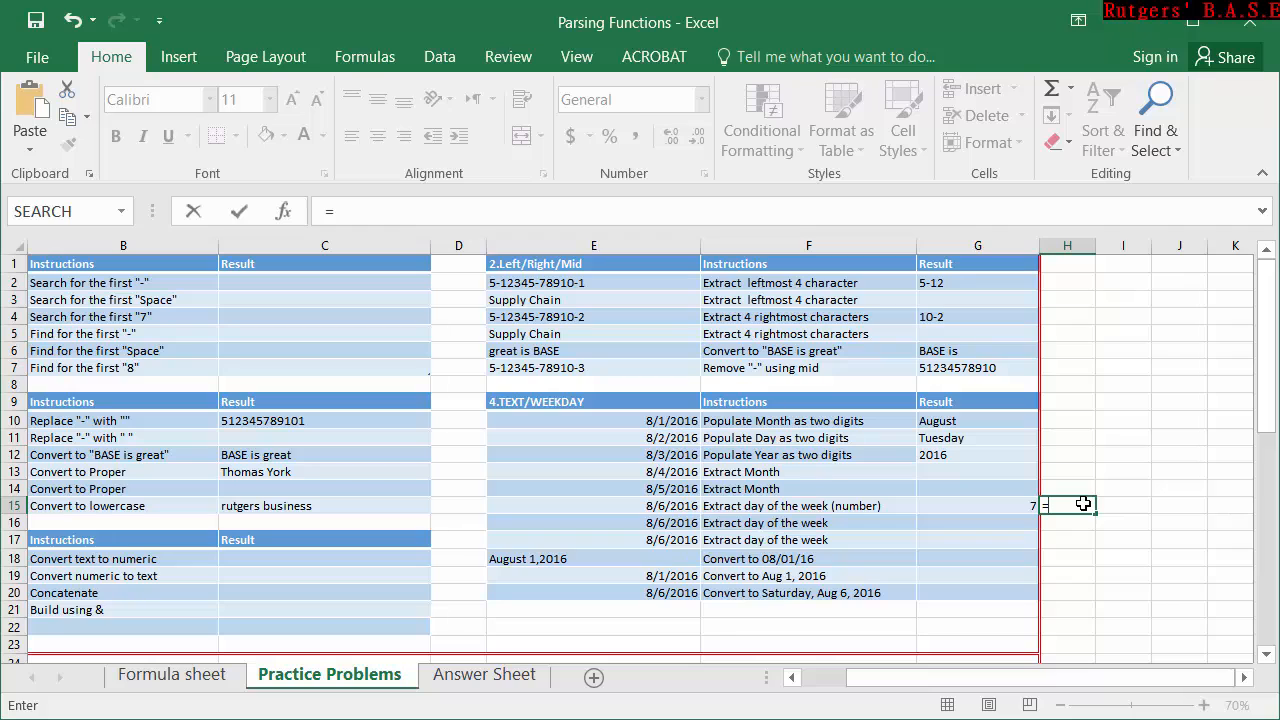
type("te")
key("Tab")
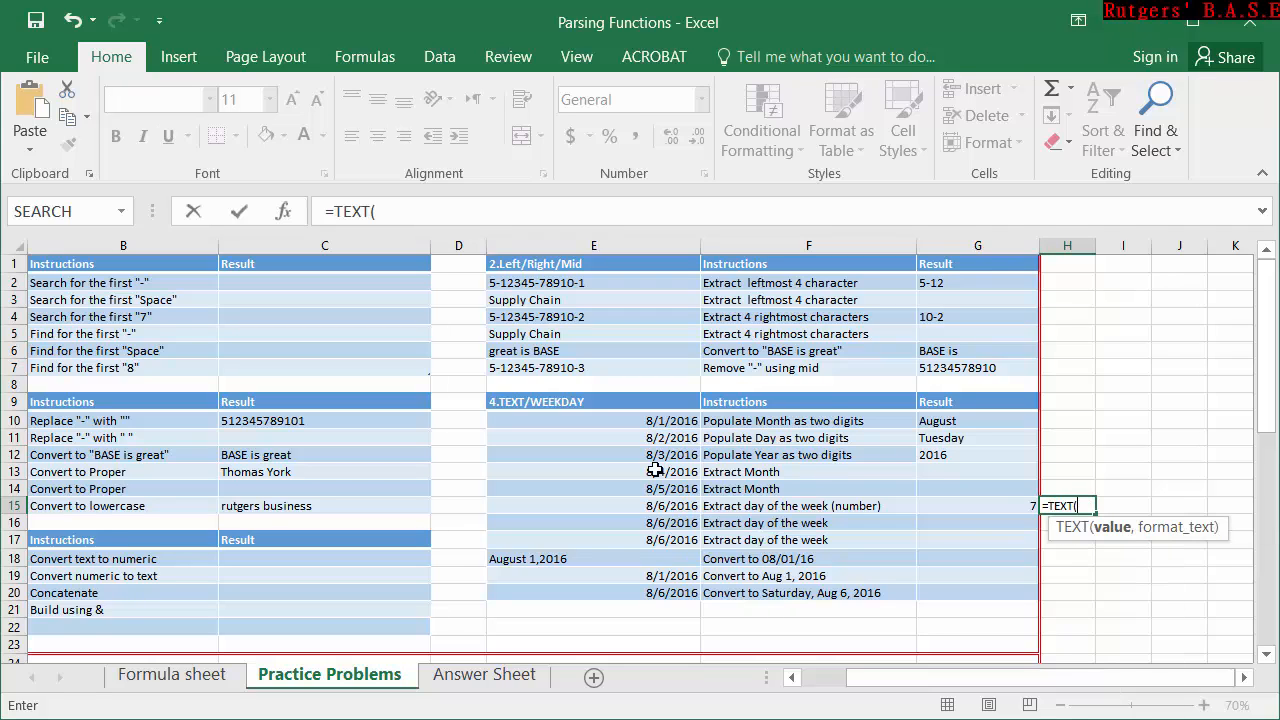
left_click(663, 499)
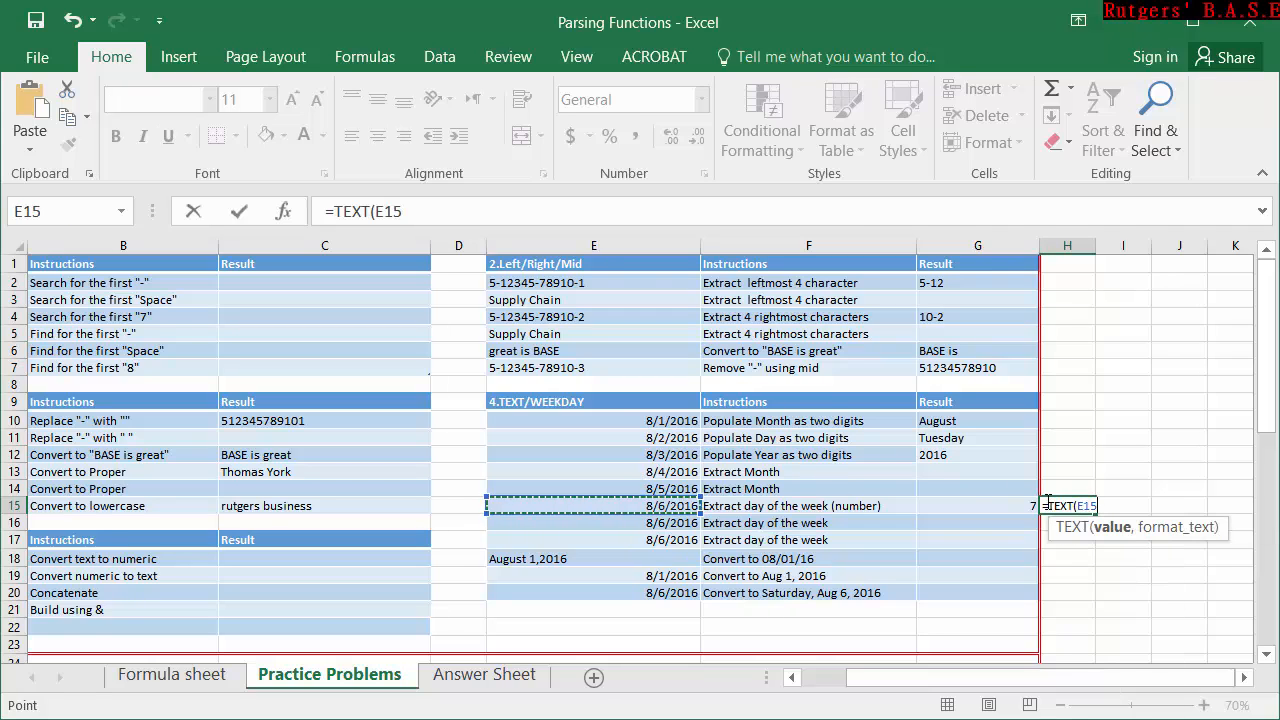
type(",")
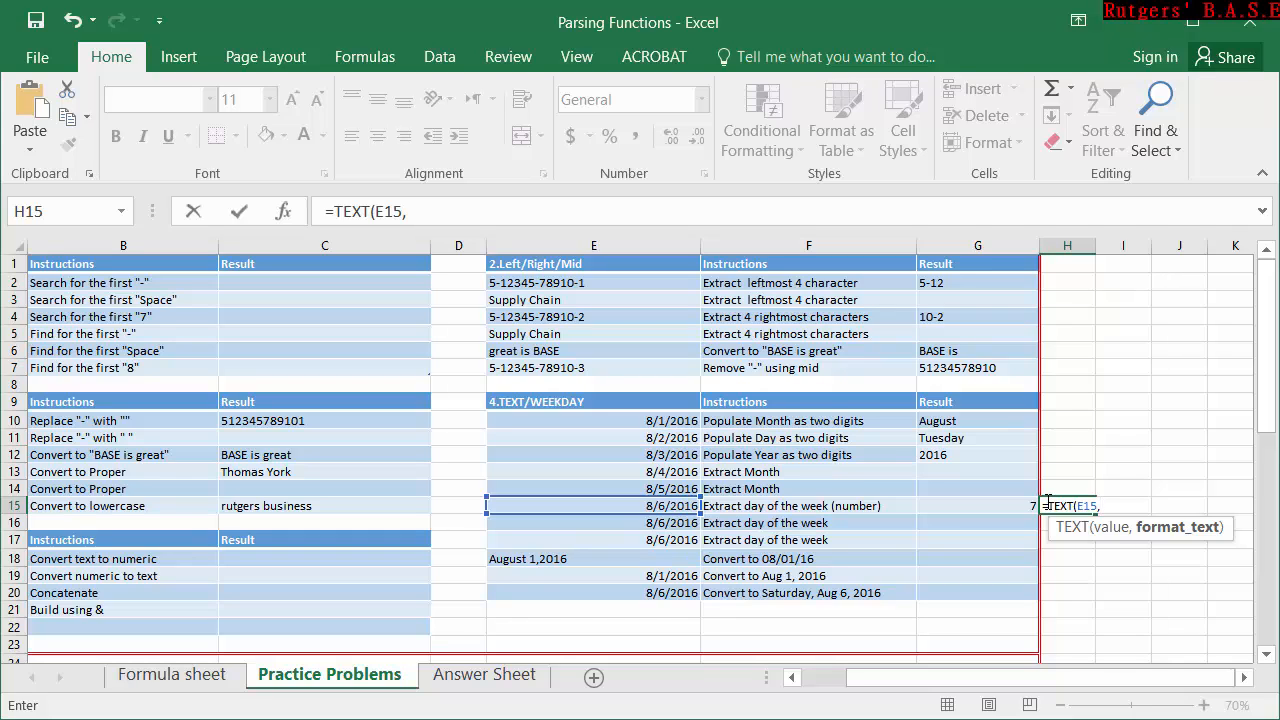
type("\"DDD\"")
key("Return")
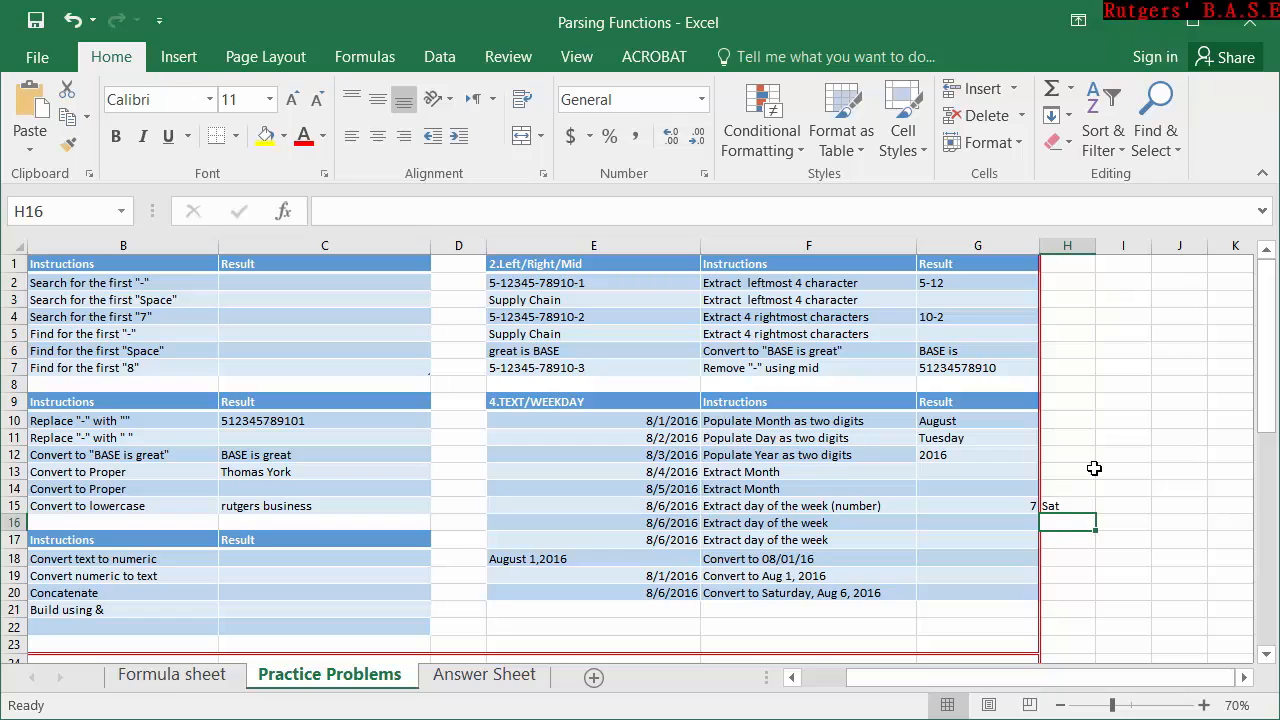
left_click(1067, 507)
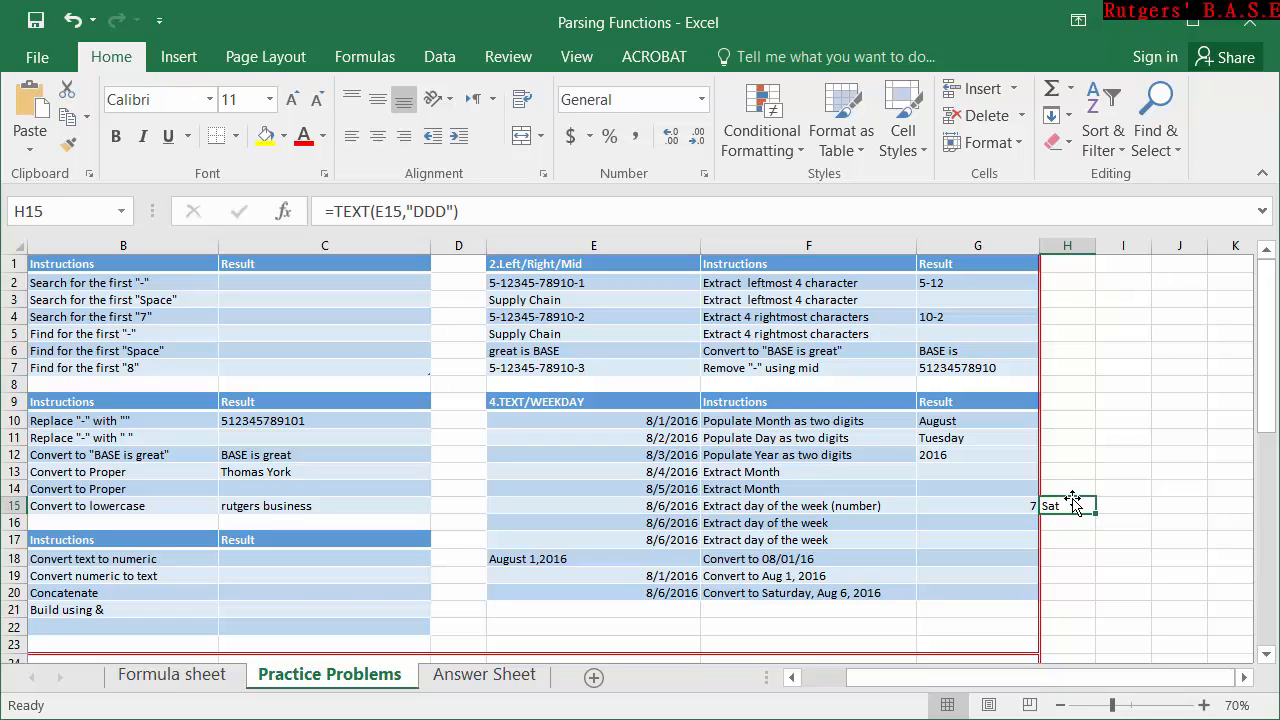
key("Delete")
Look over the date conversion exercises in rows 18 to 20 of the TEXT/WEEKDAY table.
left_click_drag(1140, 677, 1066, 650)
left_click(1030, 593)
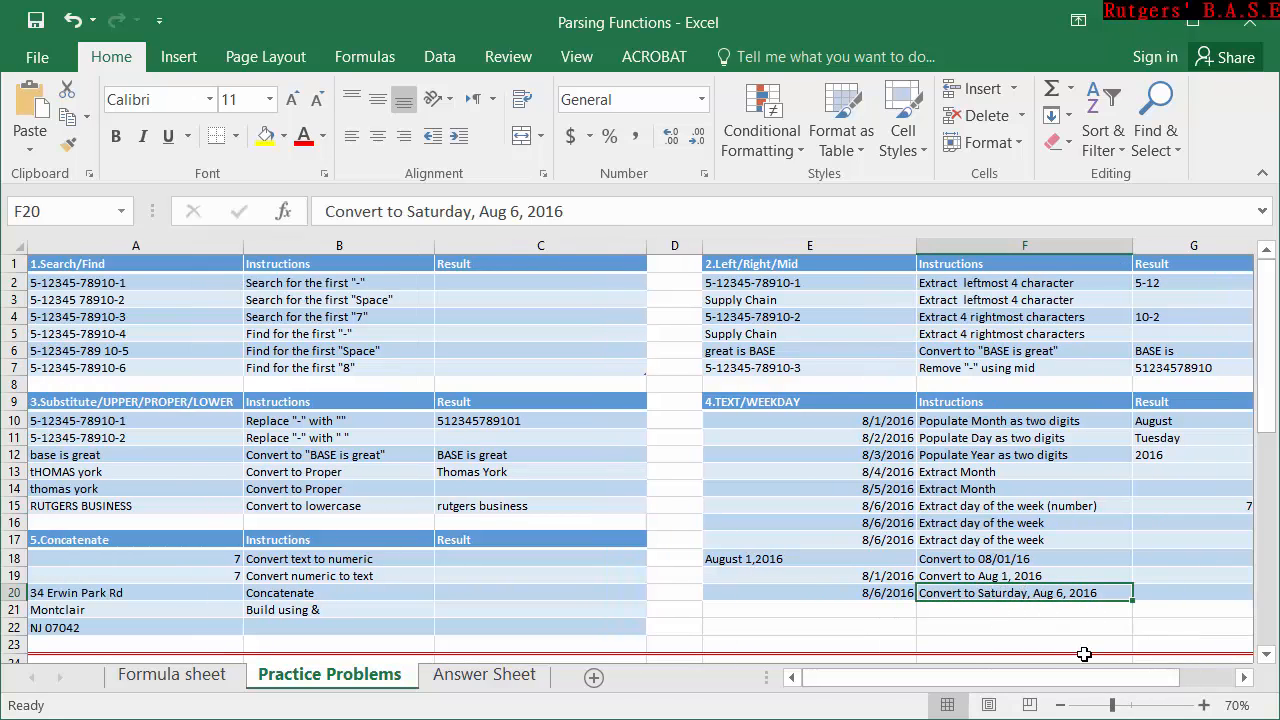
left_click_drag(1075, 681, 1139, 665)
left_click(942, 609)
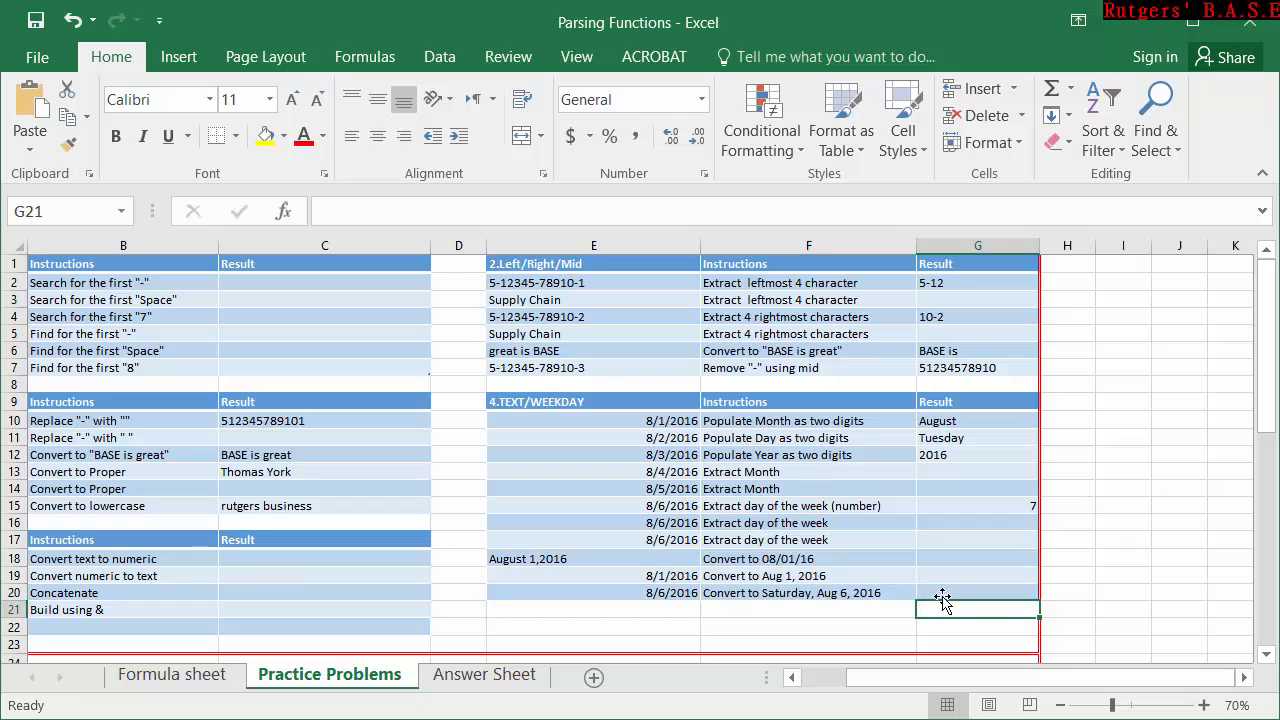
left_click(943, 591)
key("Up")
key("Up")
key("Up")
key("Up")
key("Down")
key("Down")
key("Down")
key("Down")
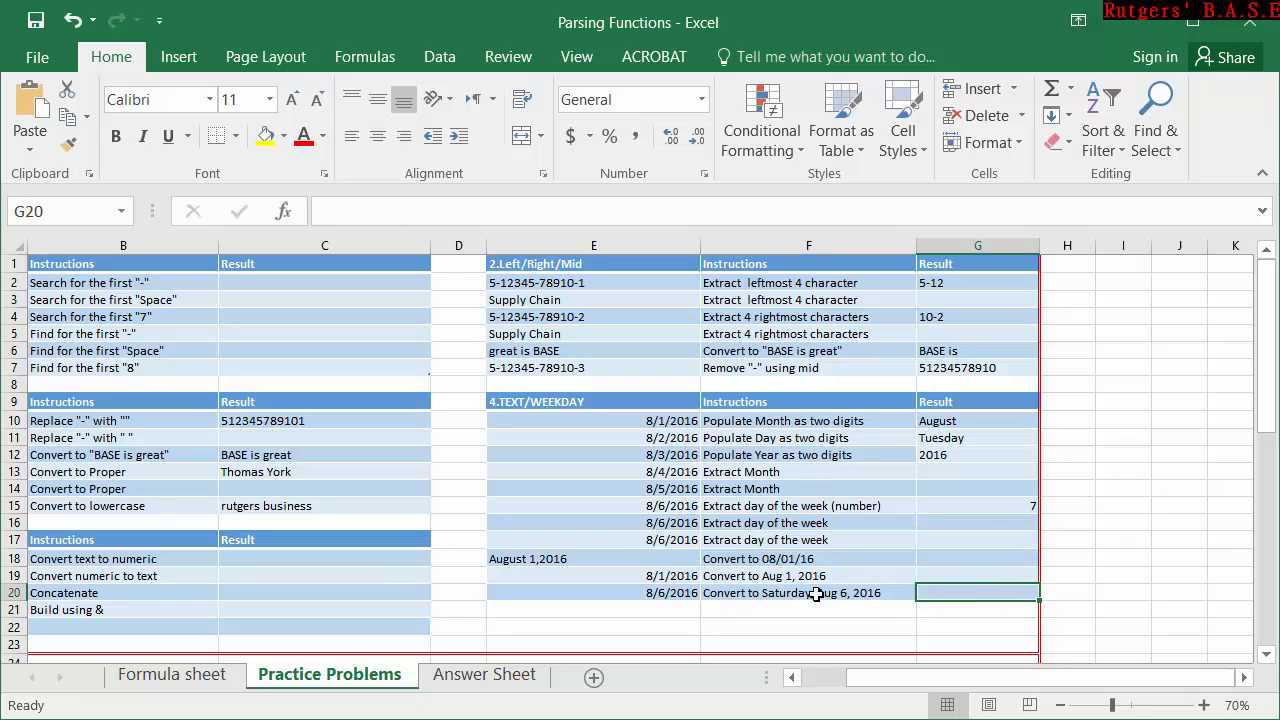
Enter =TEXT(E20,"DDDD, MMM D, YYY") in G20 to convert the date to weekday, abbreviated month, day and year.
left_click(686, 598)
left_click(990, 592)
type("=te")
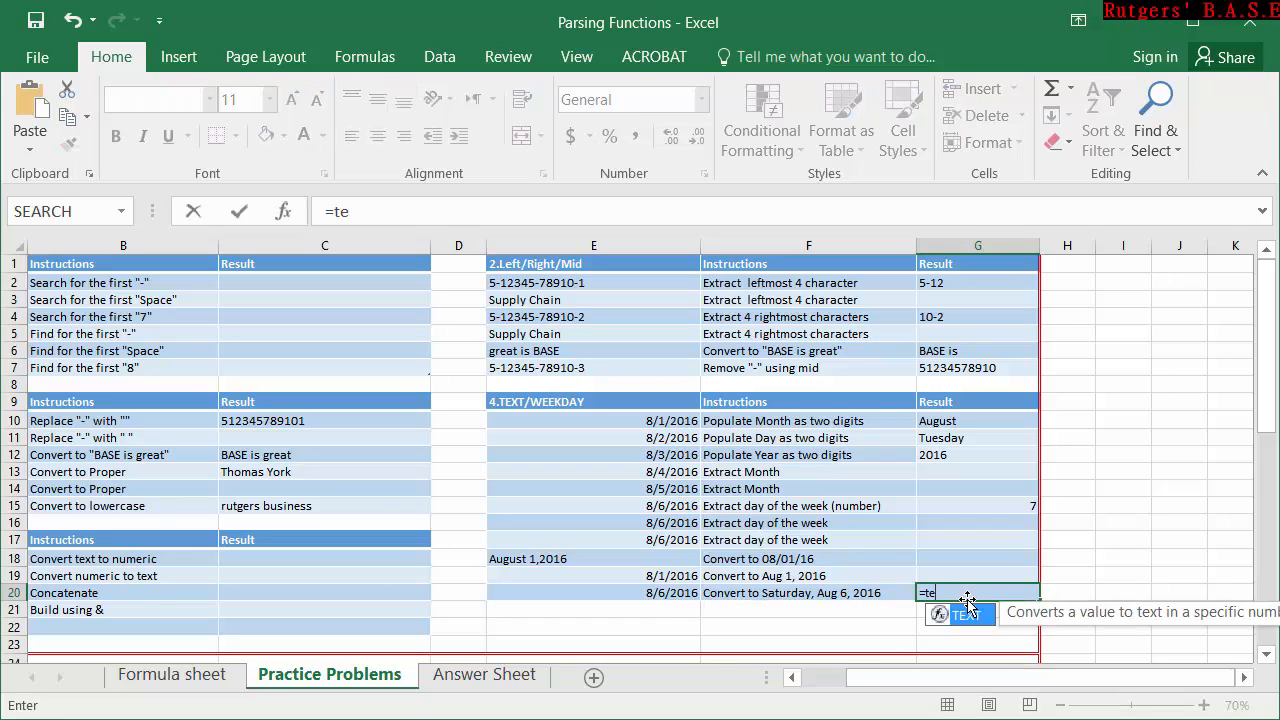
key("Tab")
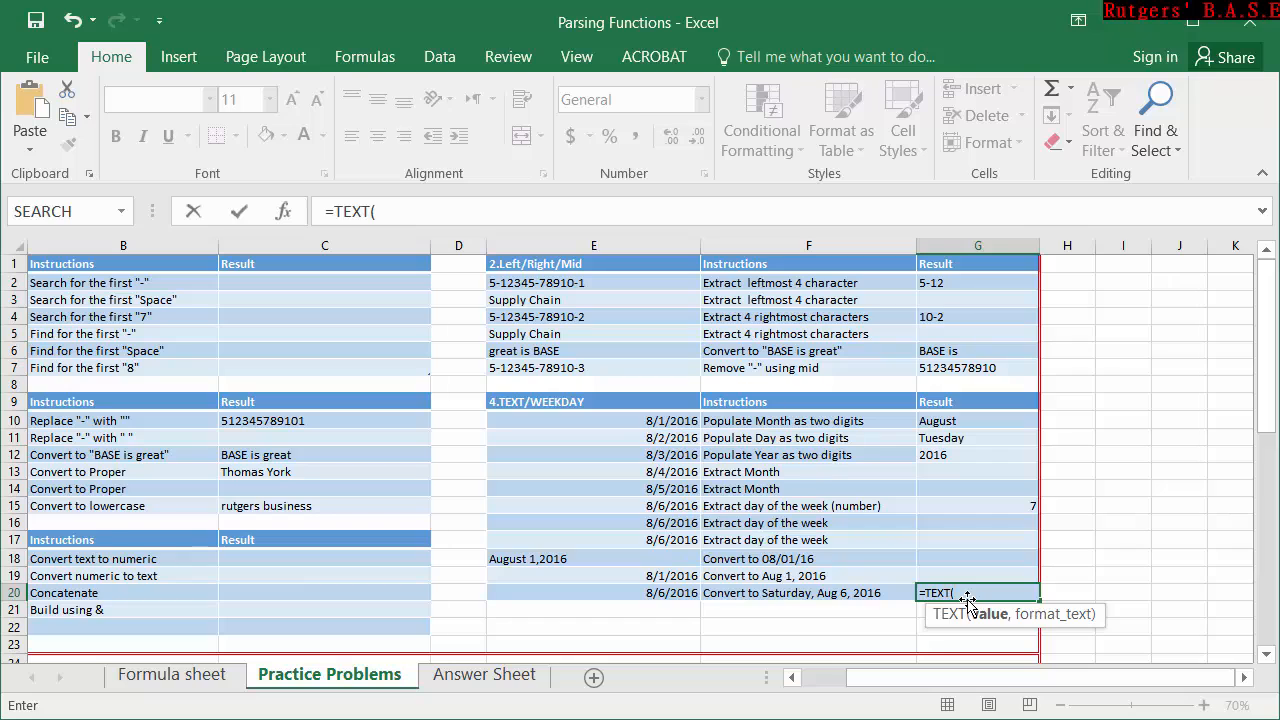
left_click(673, 596)
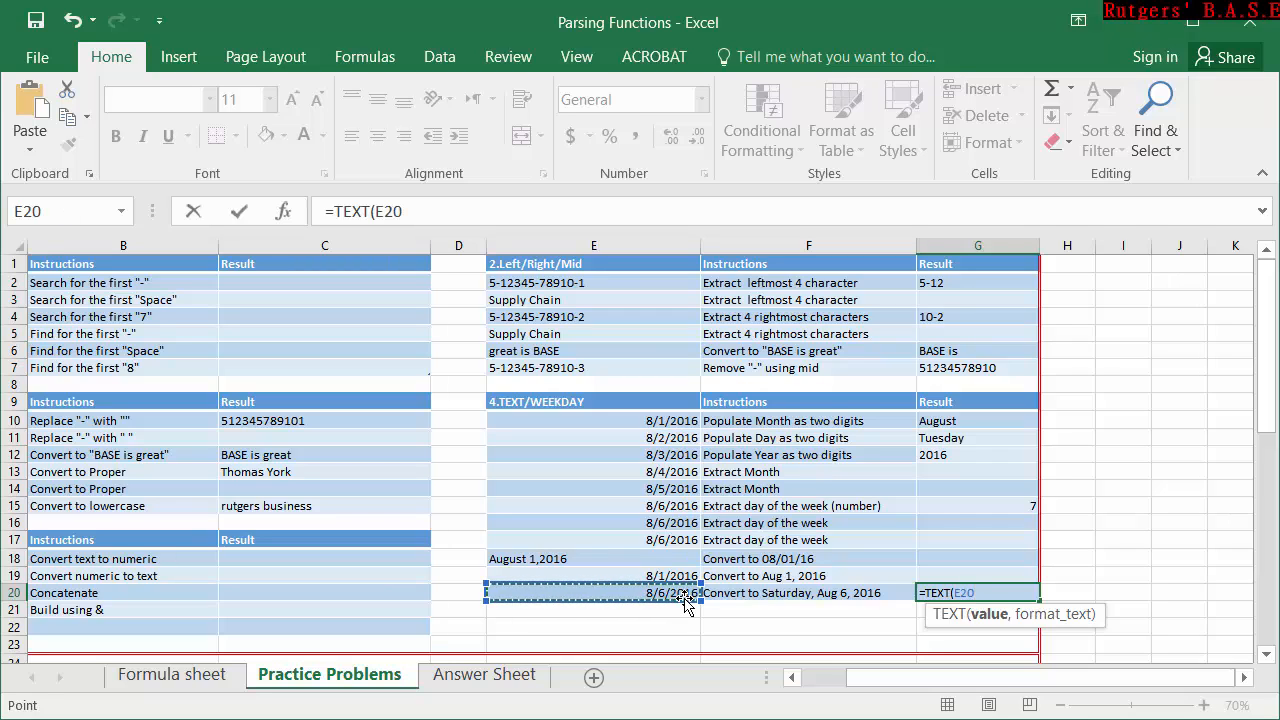
type(",\"")
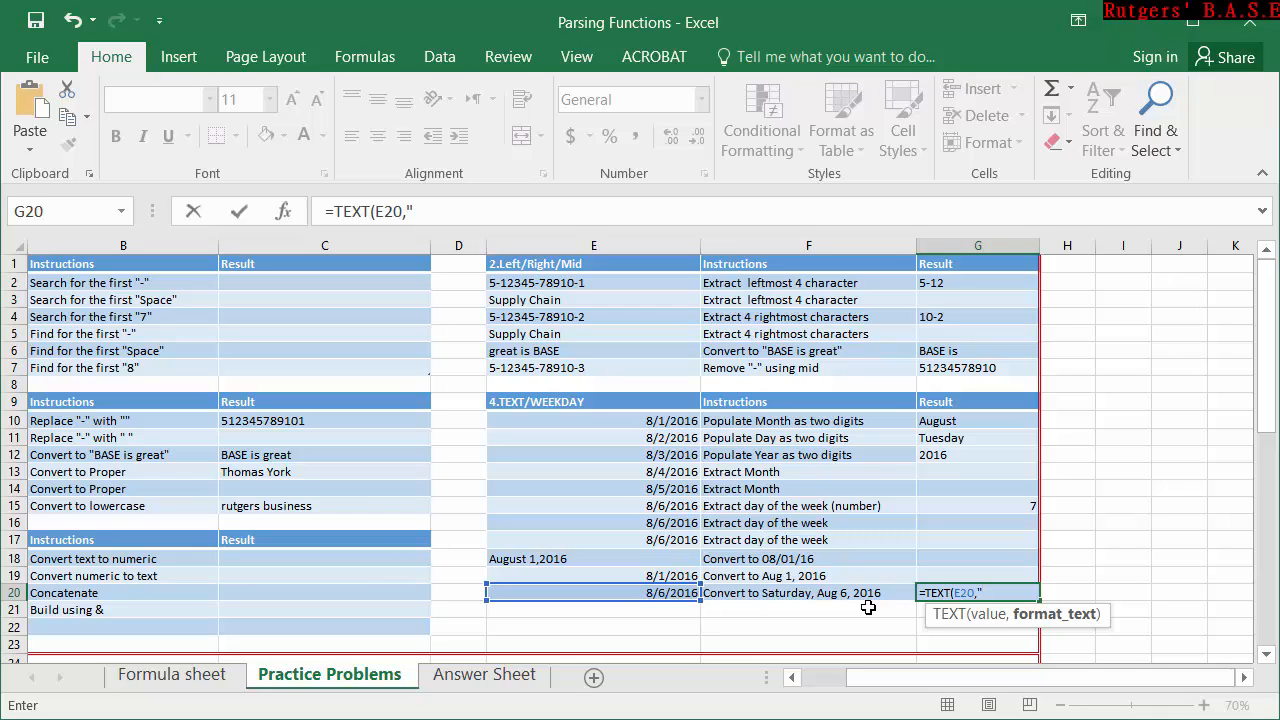
type("DDDD")
type(", MMM")
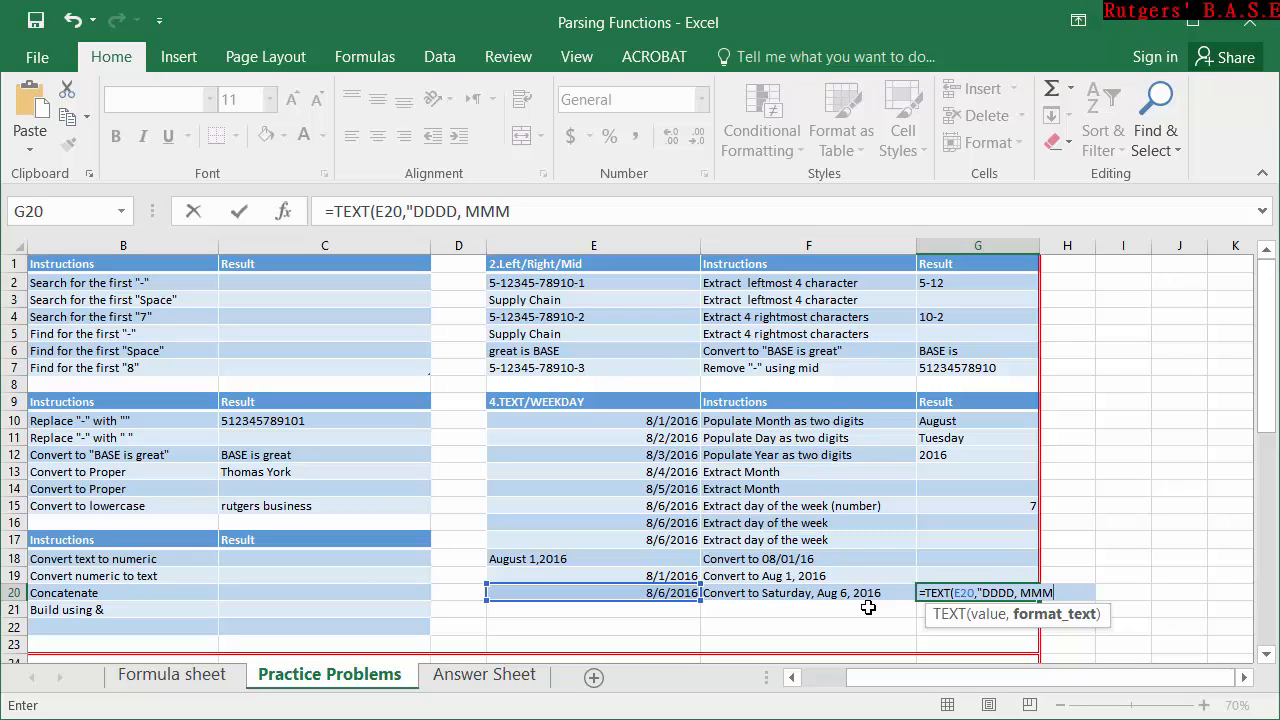
type(" D")
type(", YYYY")
key("BackSpace")
type(")")
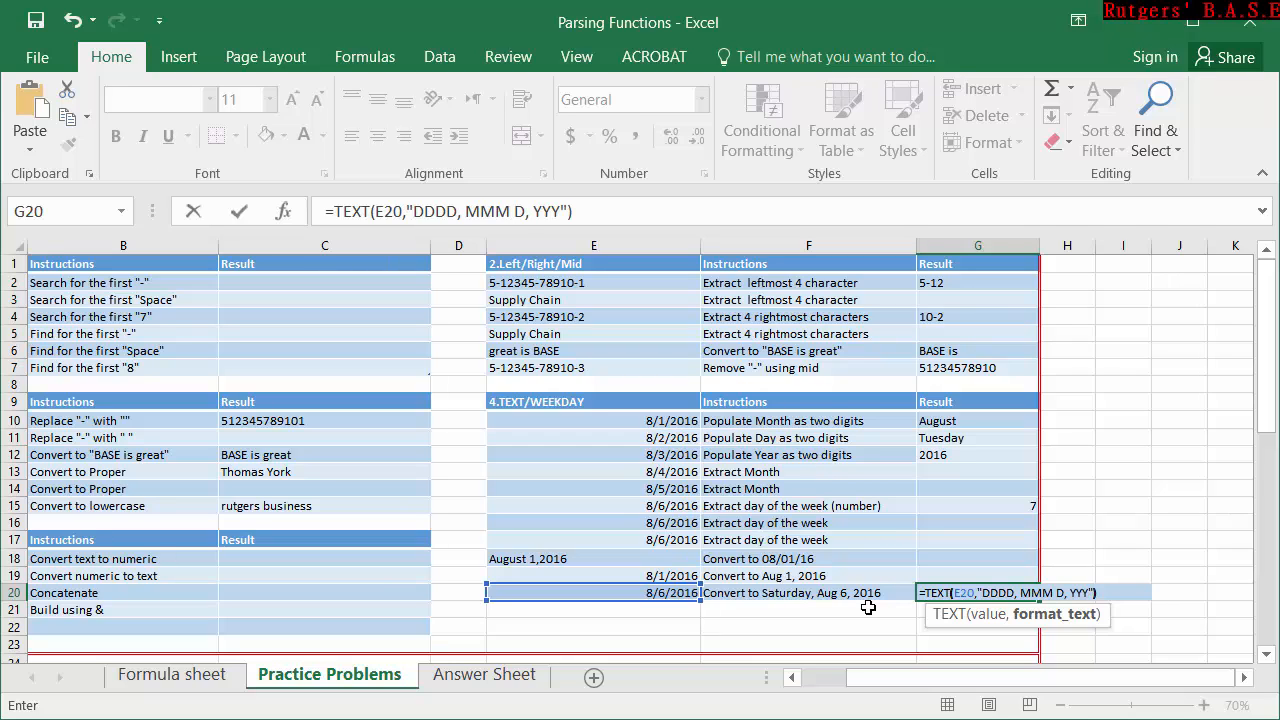
key("Return")
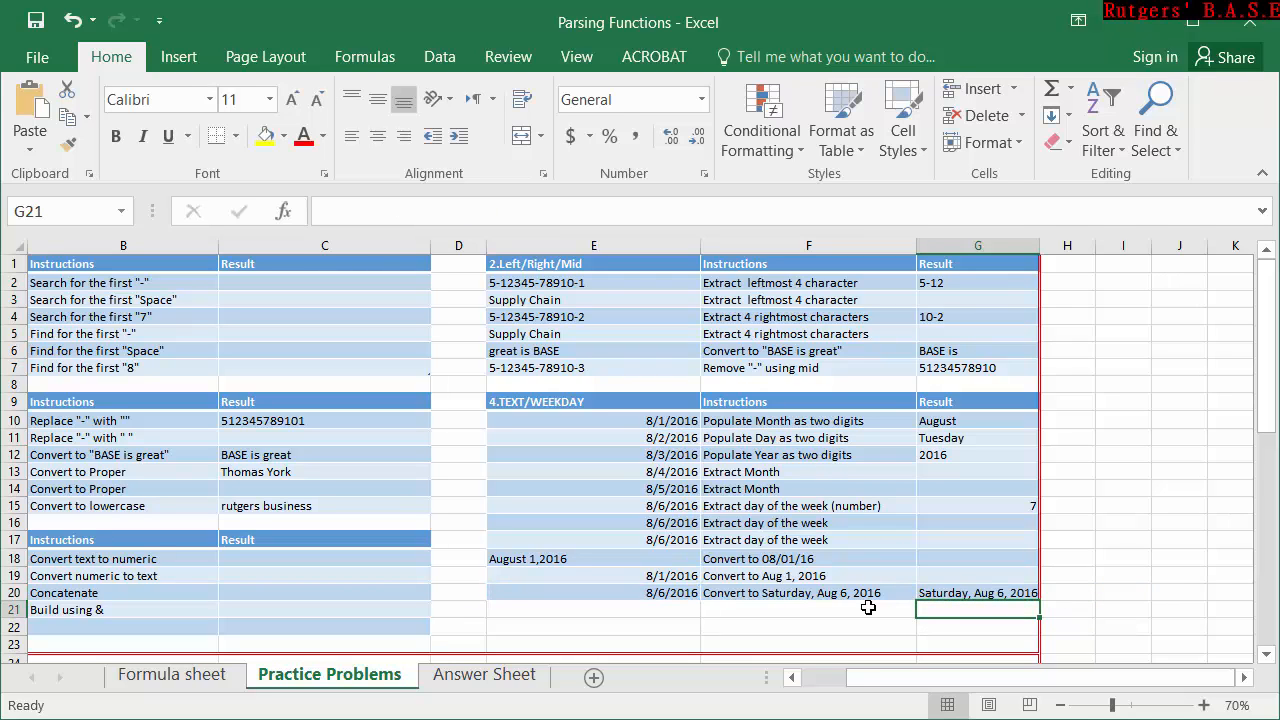
Bring column A back into view and reposition and widen the workbook window so columns A to G fit.
left_click_drag(938, 678, 816, 676)
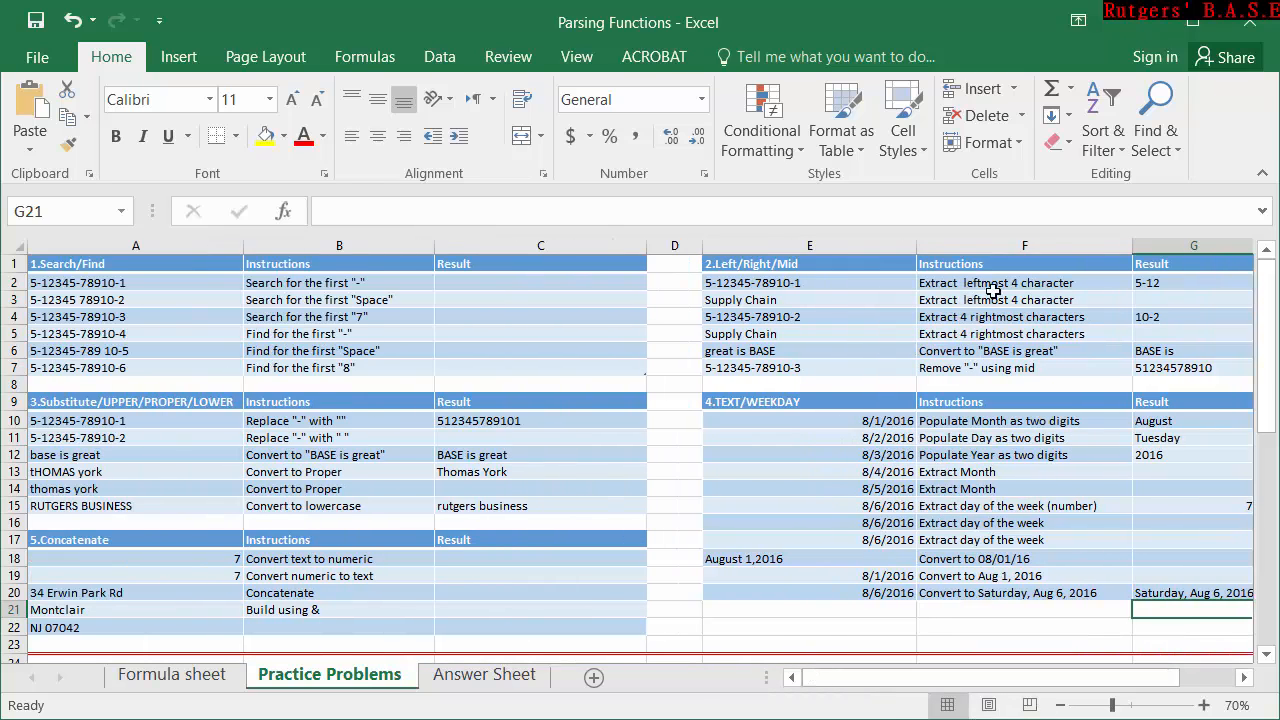
left_click(1193, 20)
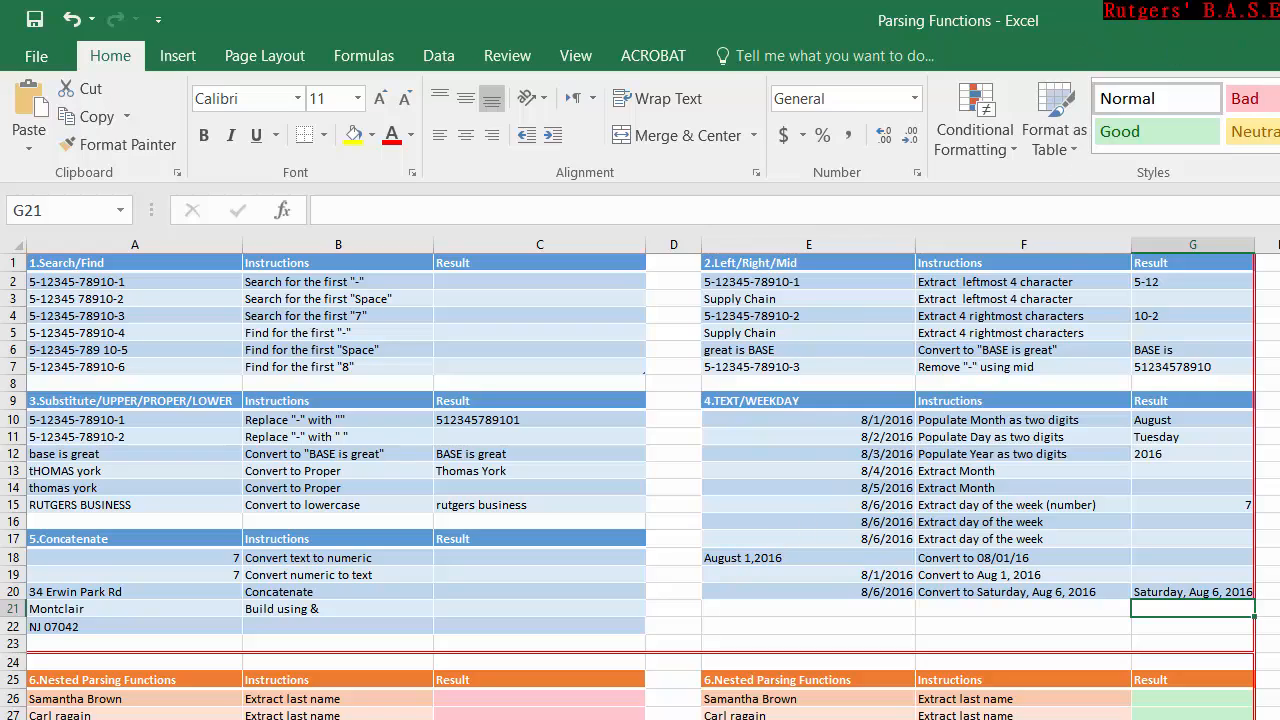
left_click_drag(1180, 26, 577, 1)
left_click_drag(929, 12, 565, 10)
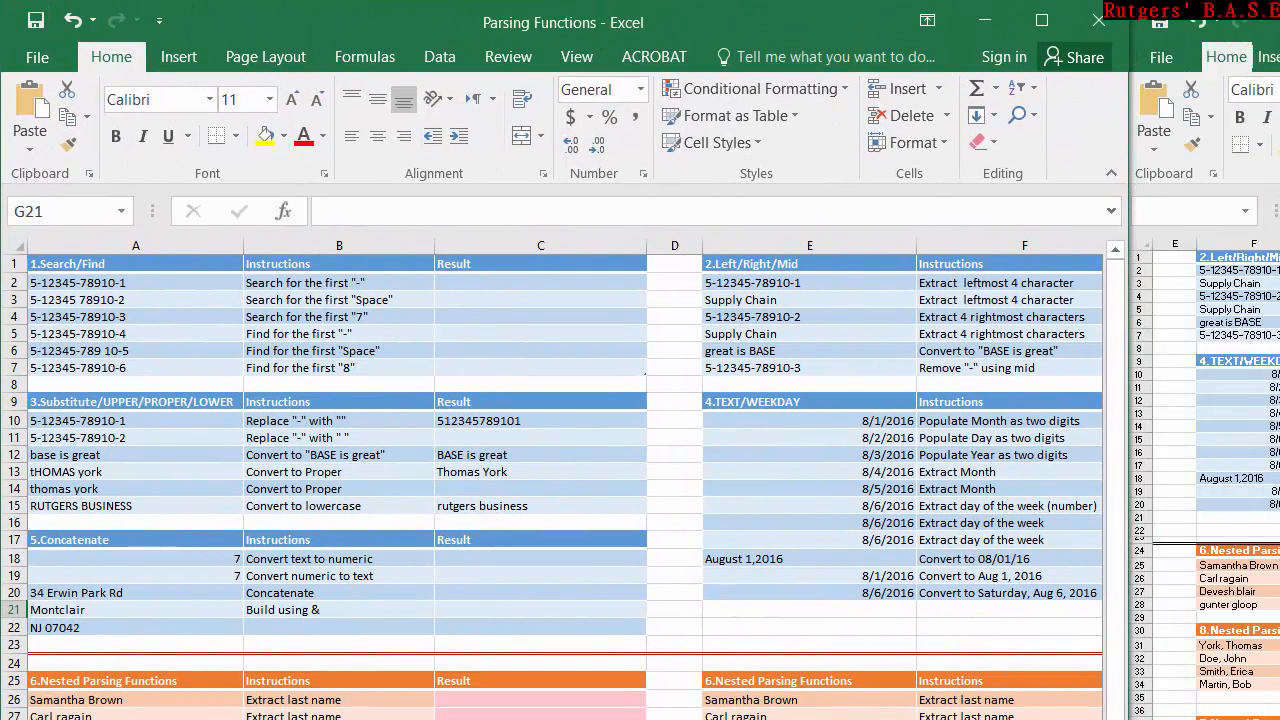
left_click_drag(1130, 718, 1273, 712)
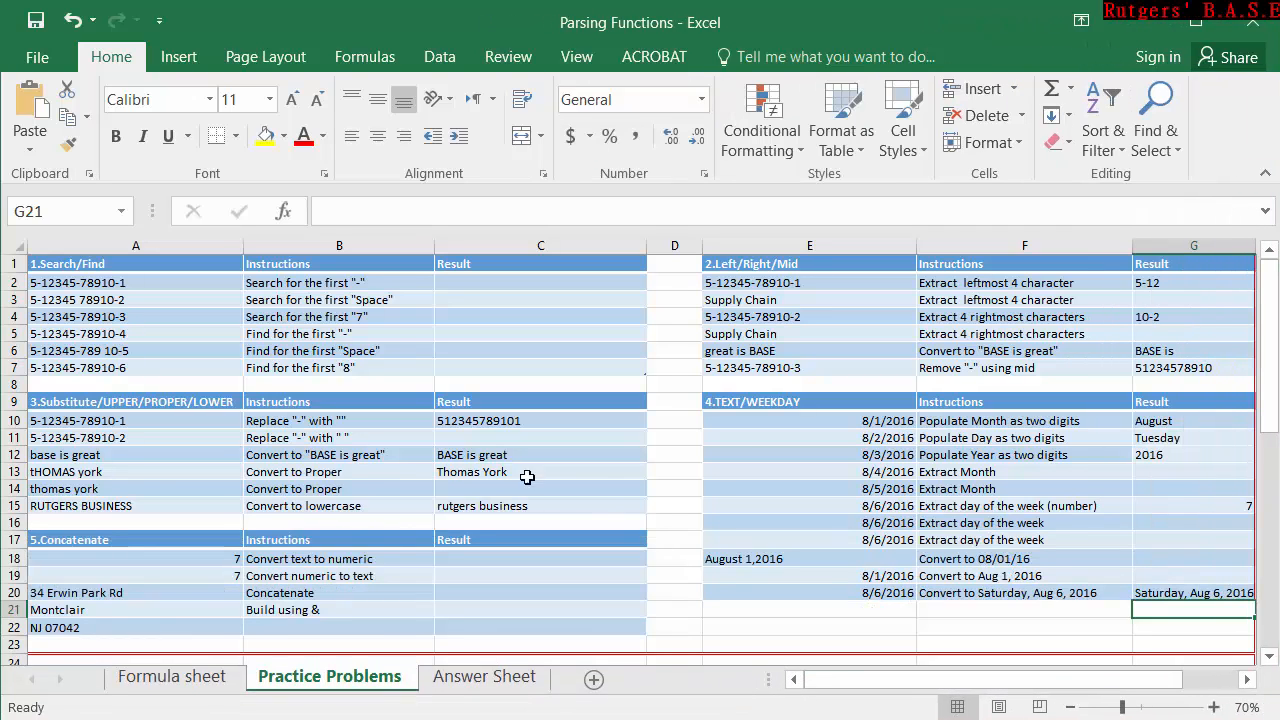
Try to join the three address parts in C20 of the Concatenate table with =CONCATENATE(A20:A22).
scroll(183, 509, "down", 2)
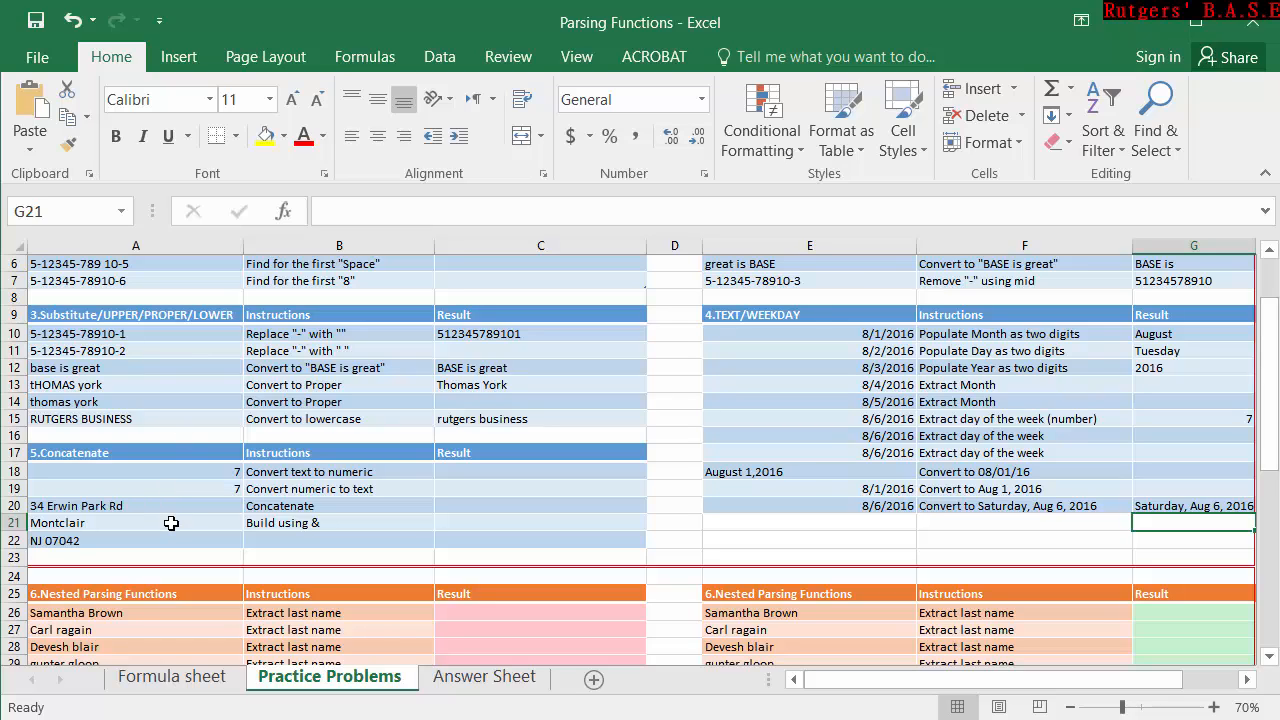
left_click(334, 508)
left_click(523, 505)
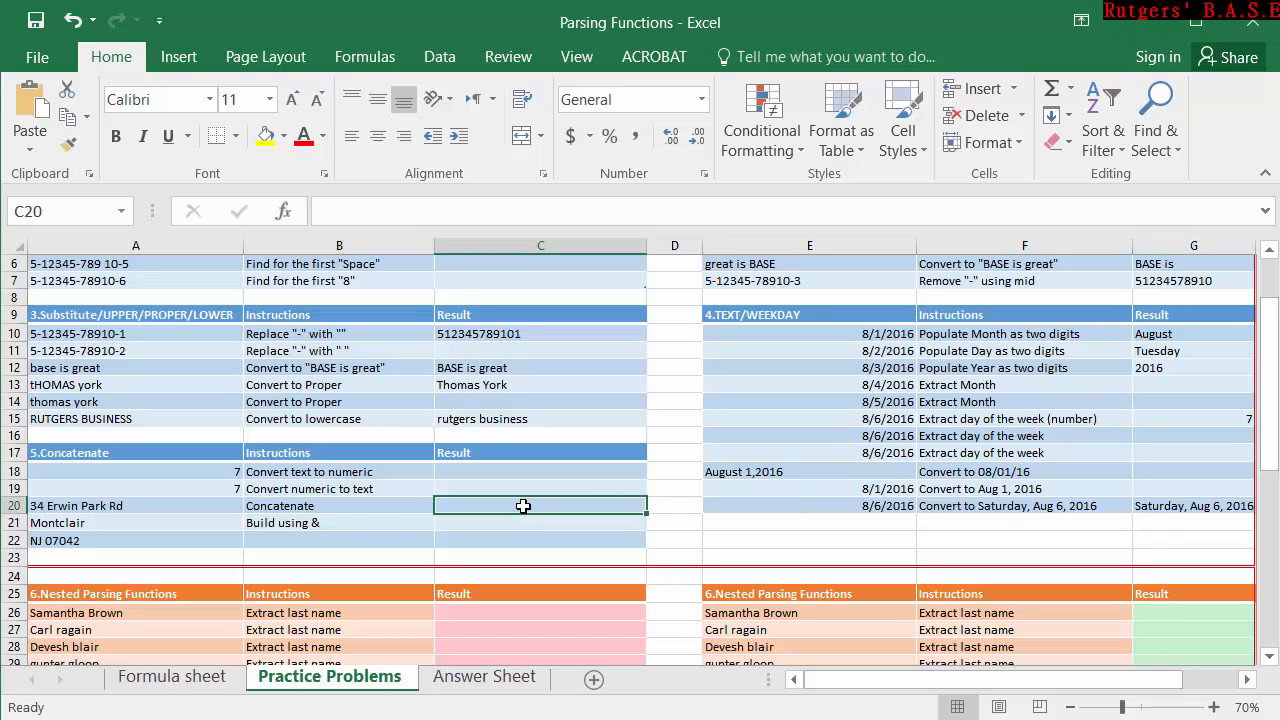
type("=")
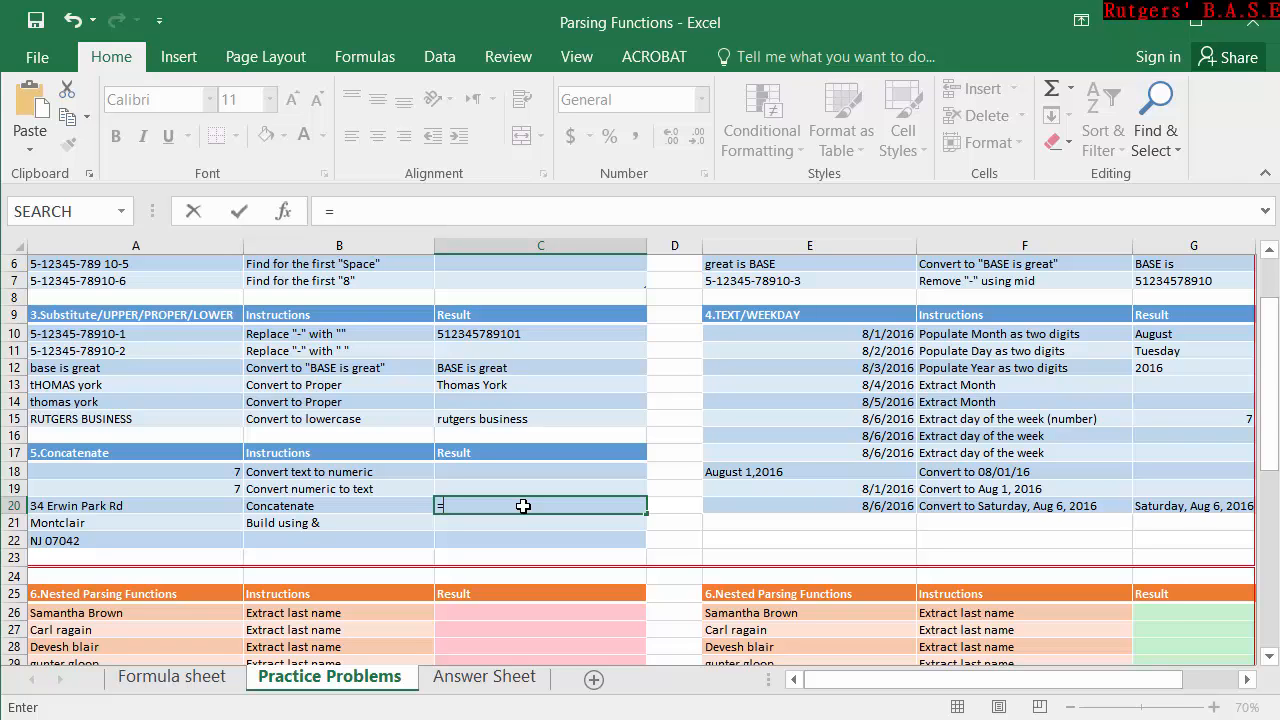
type("conc")
key("Tab")
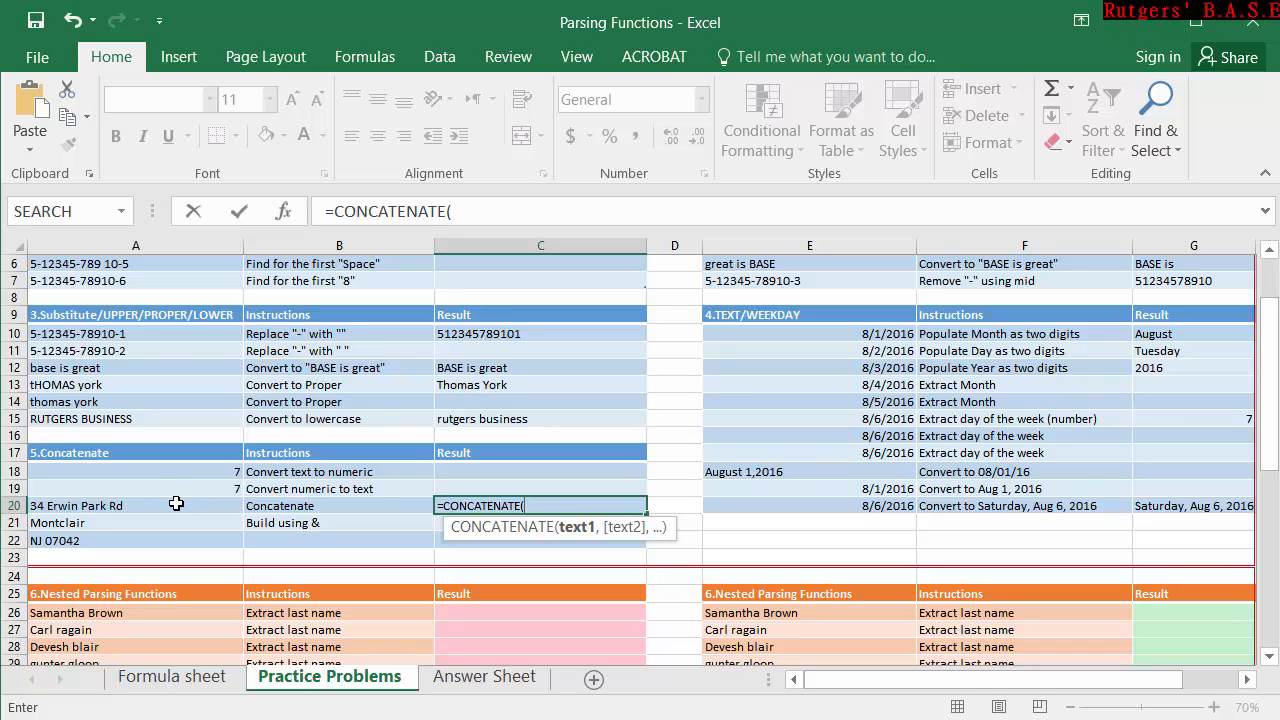
left_click_drag(176, 503, 176, 532)
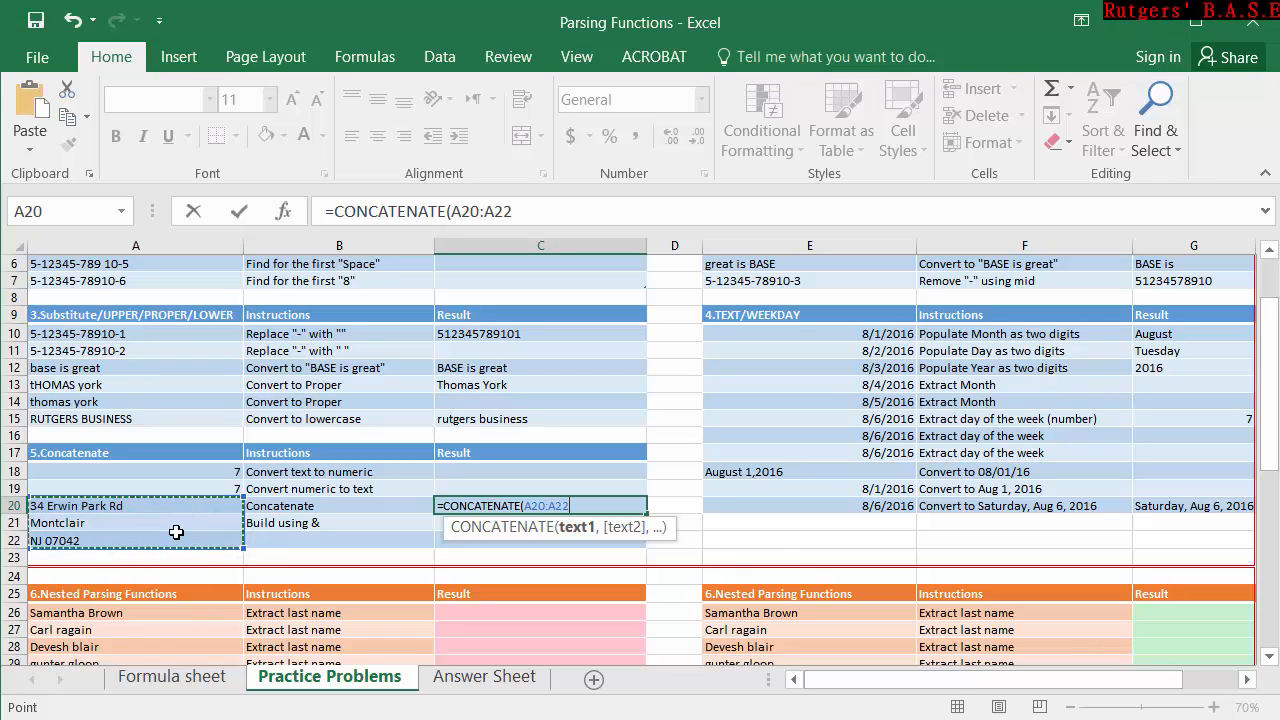
type(")")
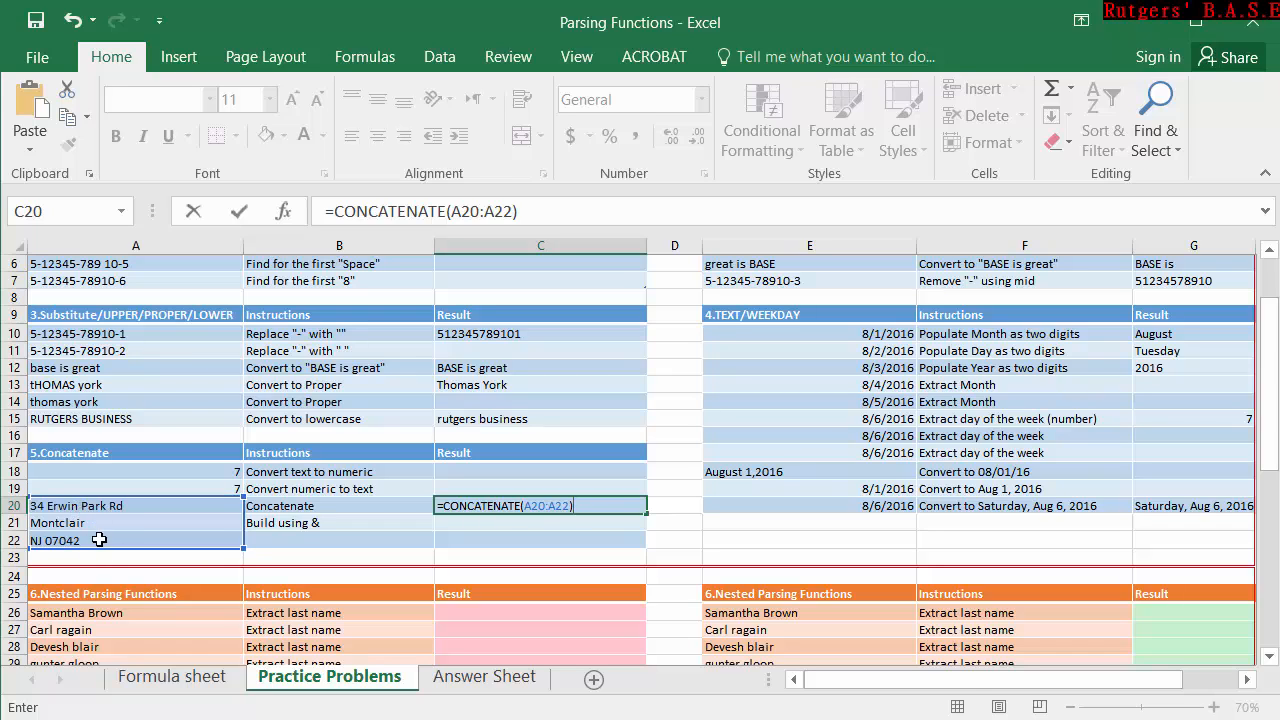
key("Return")
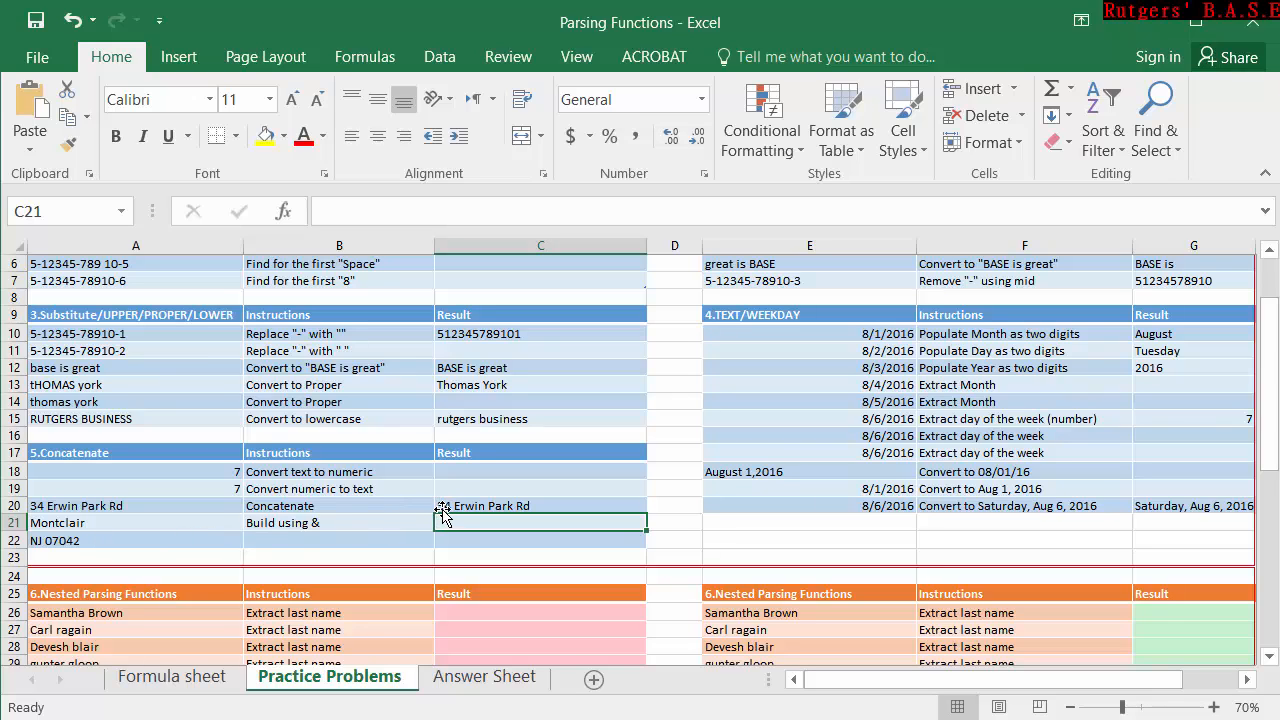
Change the C20 formula to =CONCATENATE(A20,A21,A22), listing the address cells as separate arguments, and review its references.
left_click(154, 524)
left_click(476, 507)
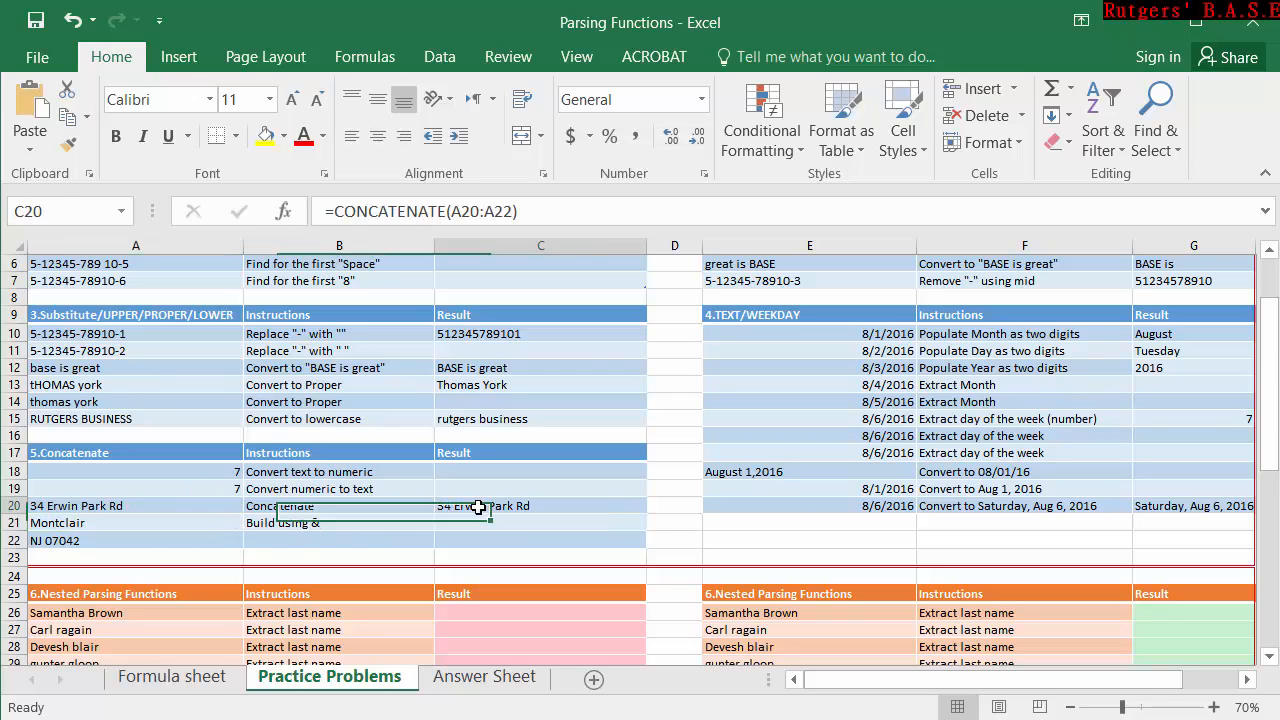
double_click(478, 507)
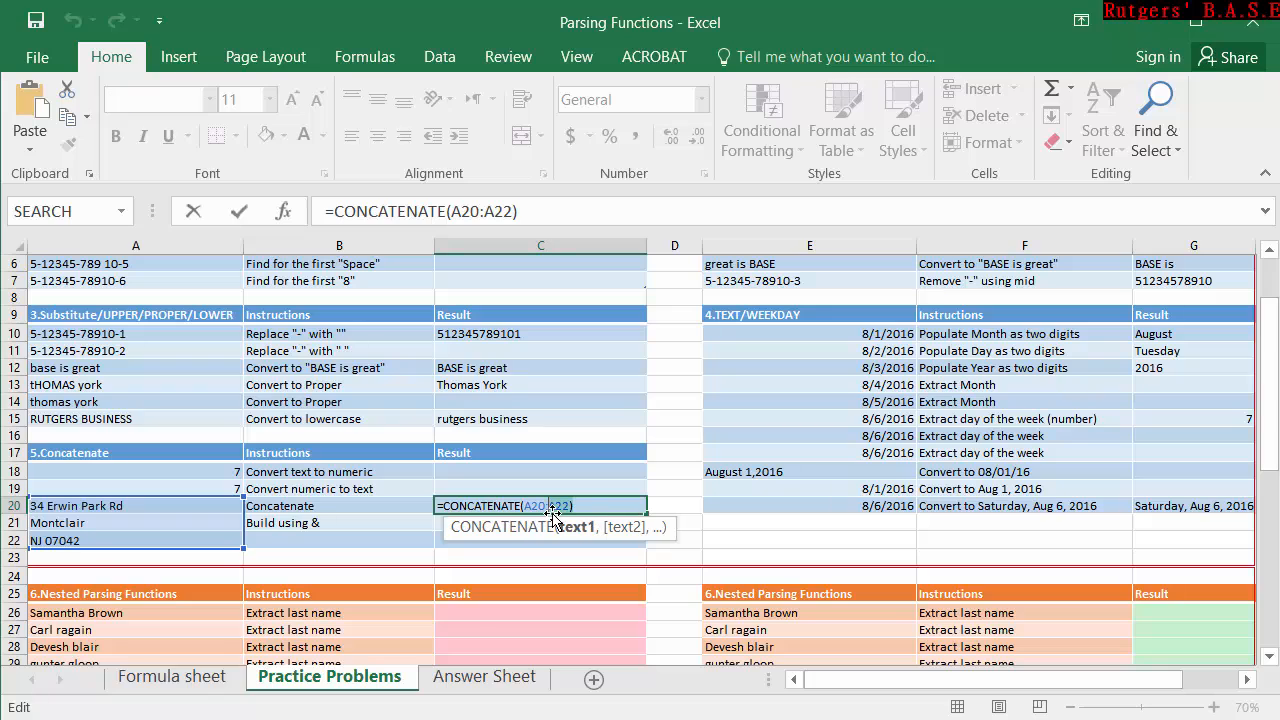
key("BackSpace")
key("BackSpace")
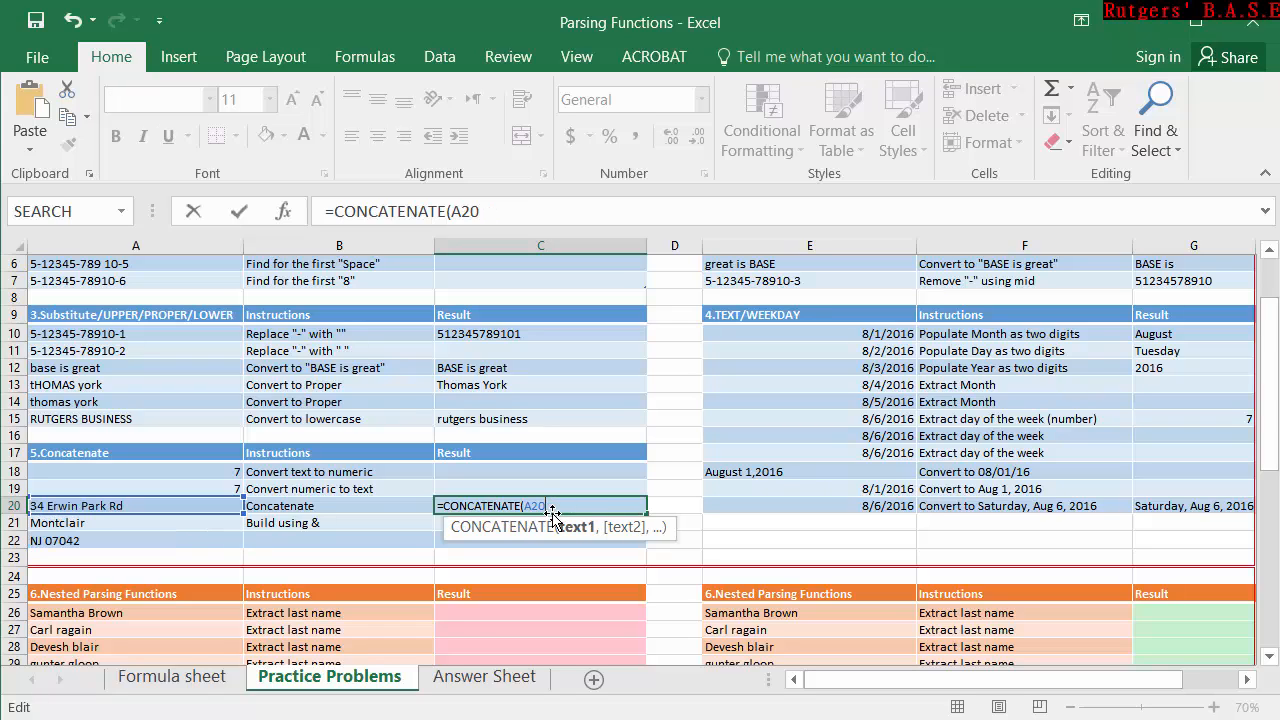
type(",")
left_click(162, 521)
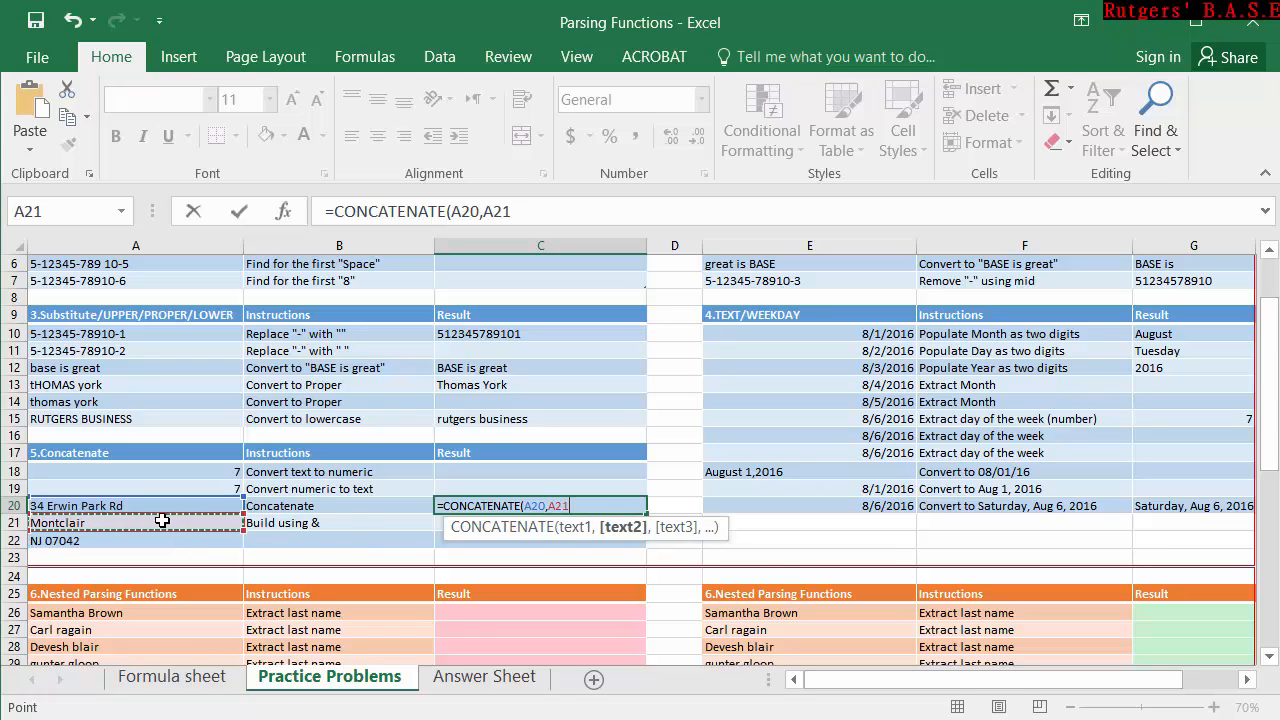
type(",")
left_click(145, 539)
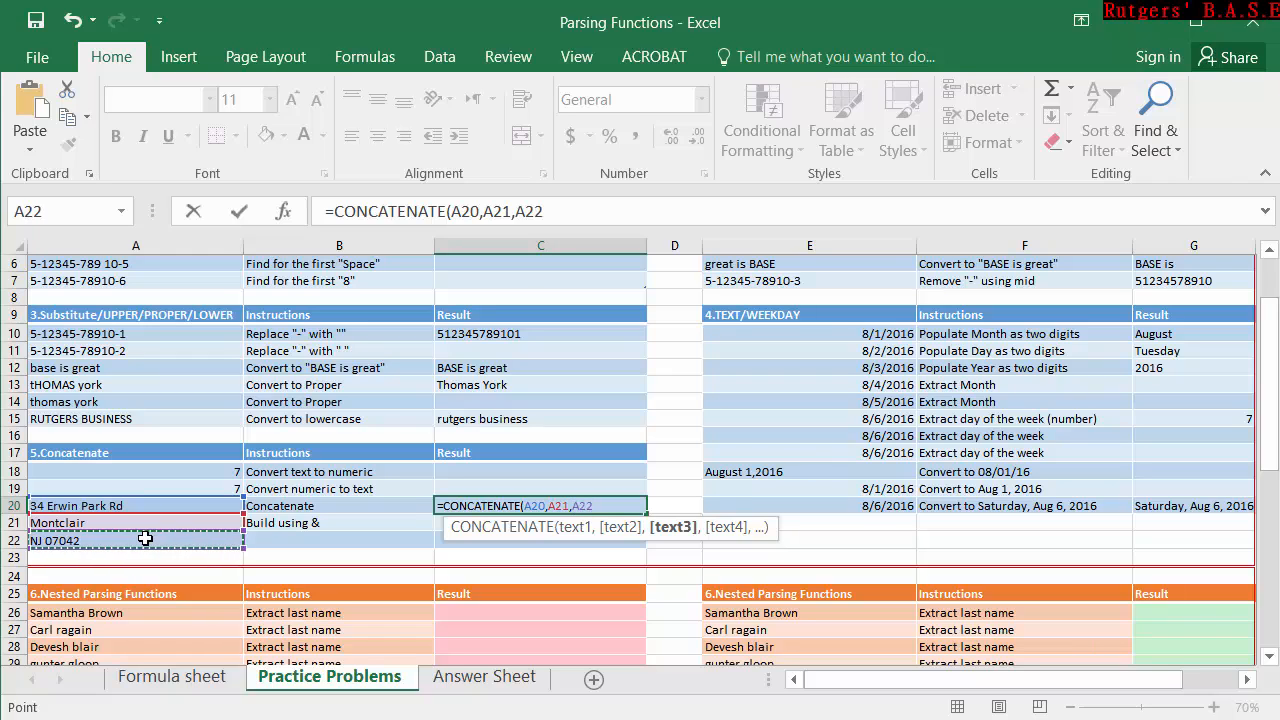
type(")")
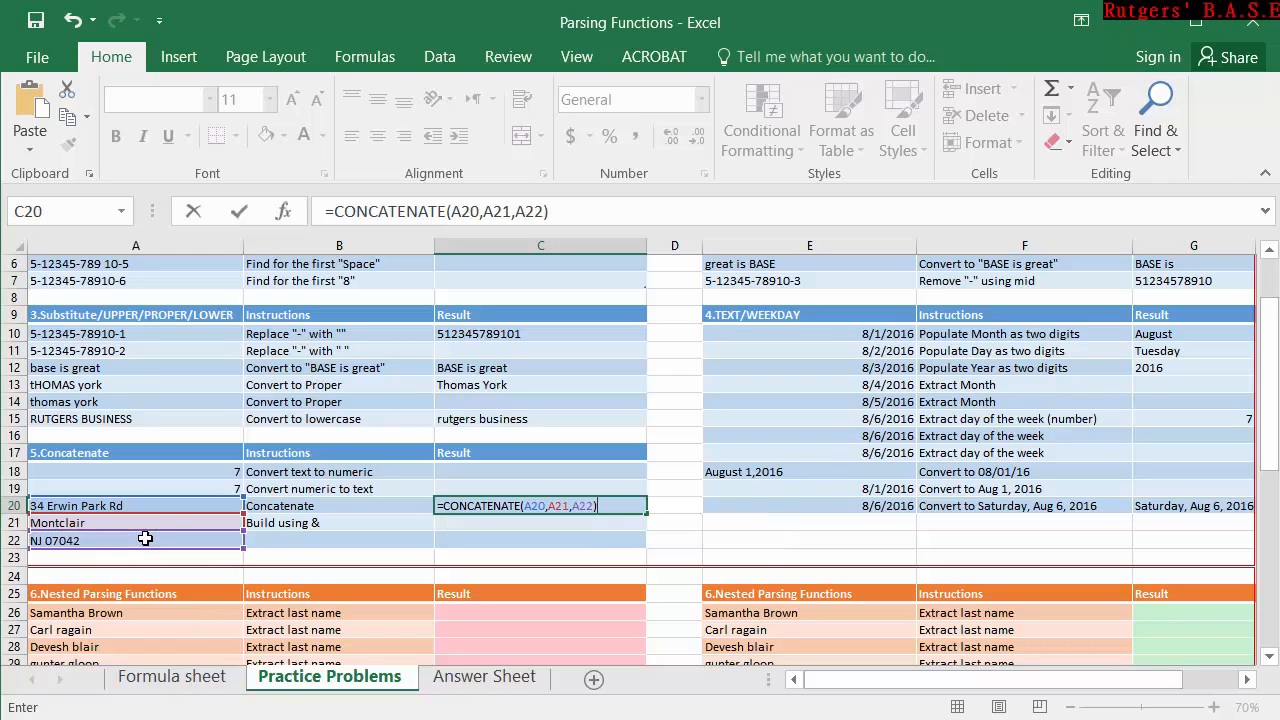
key("Return")
double_click(544, 505)
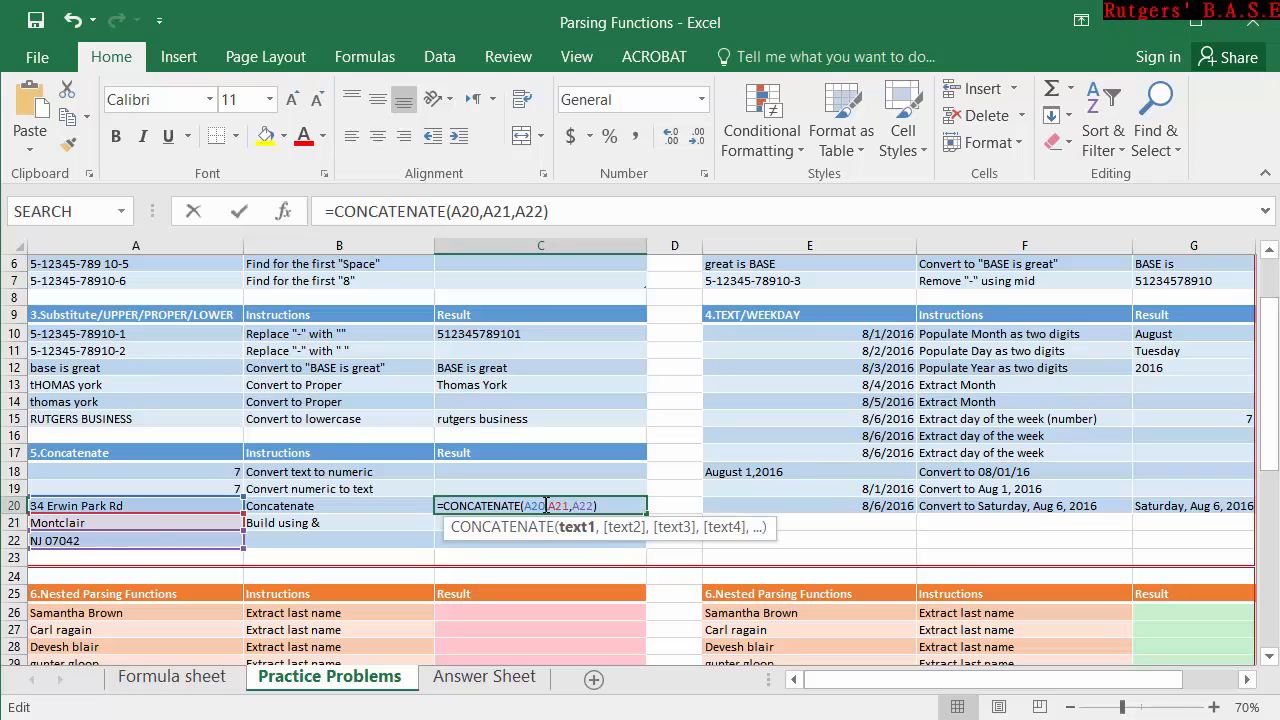
key("Escape")
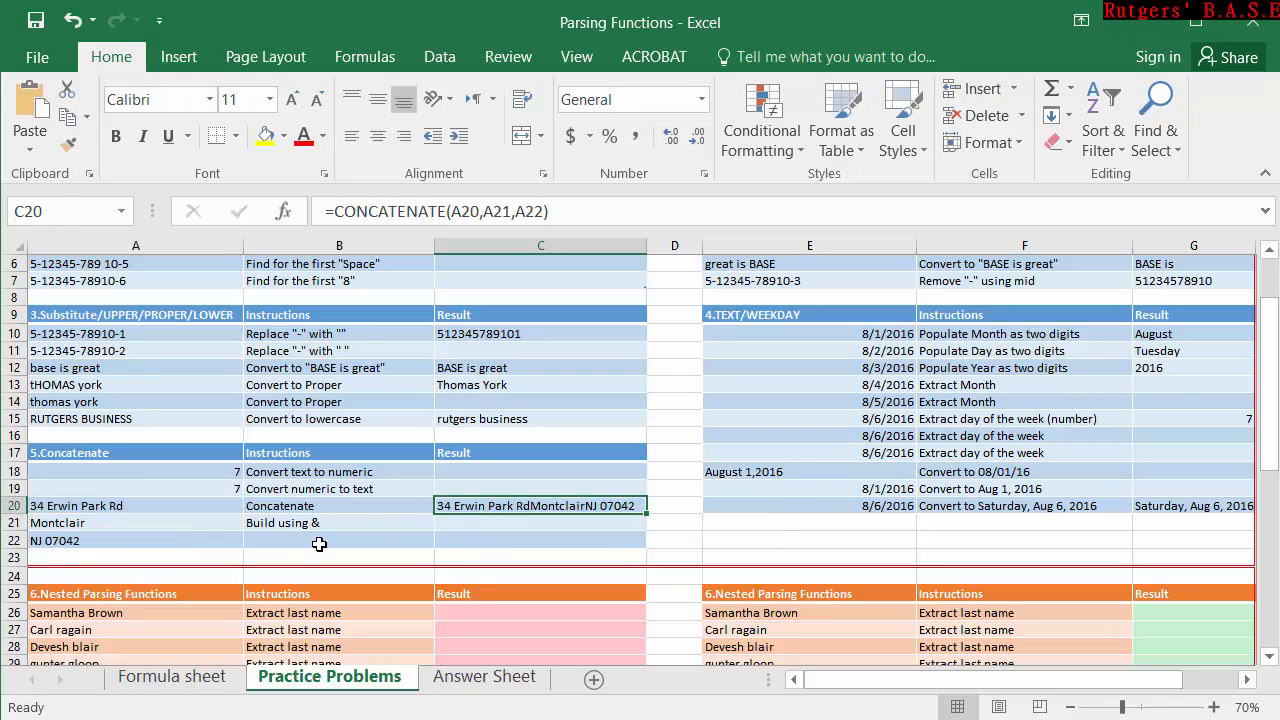
Start the "Build using &" formula in C21 as =A20&" "&A21, joining the first two address parts with a space.
left_click(492, 522)
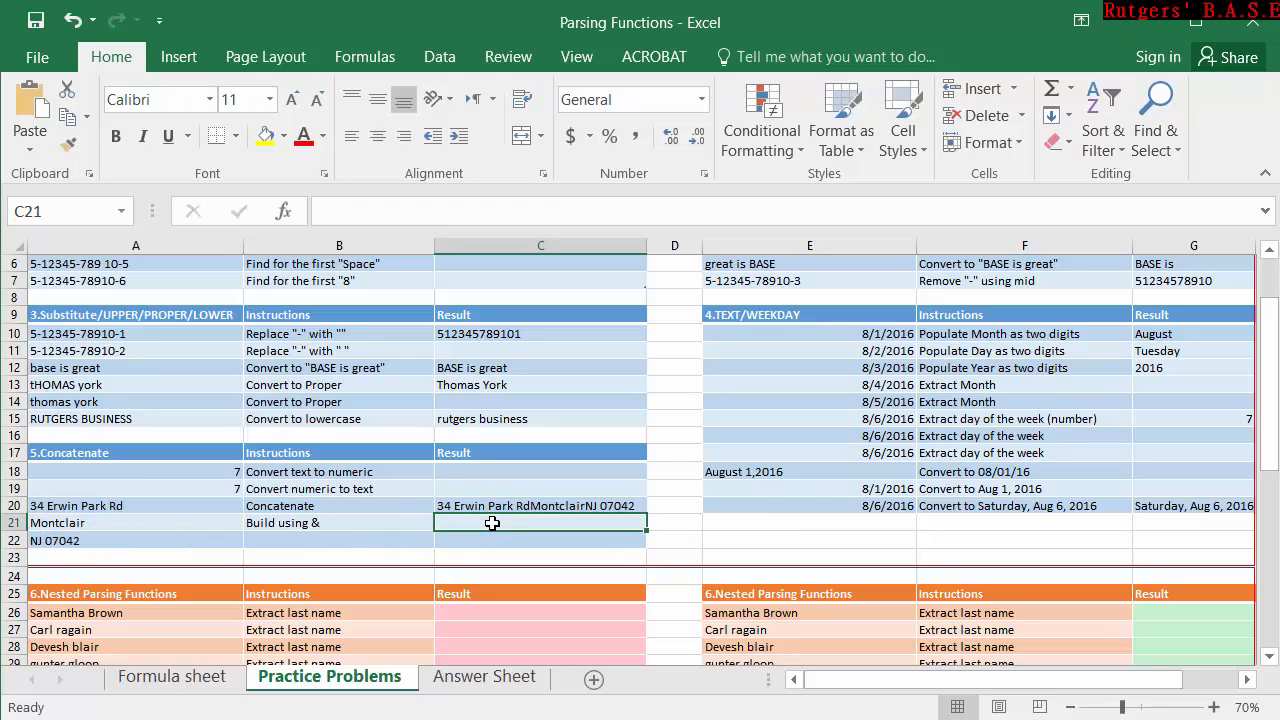
double_click(492, 523)
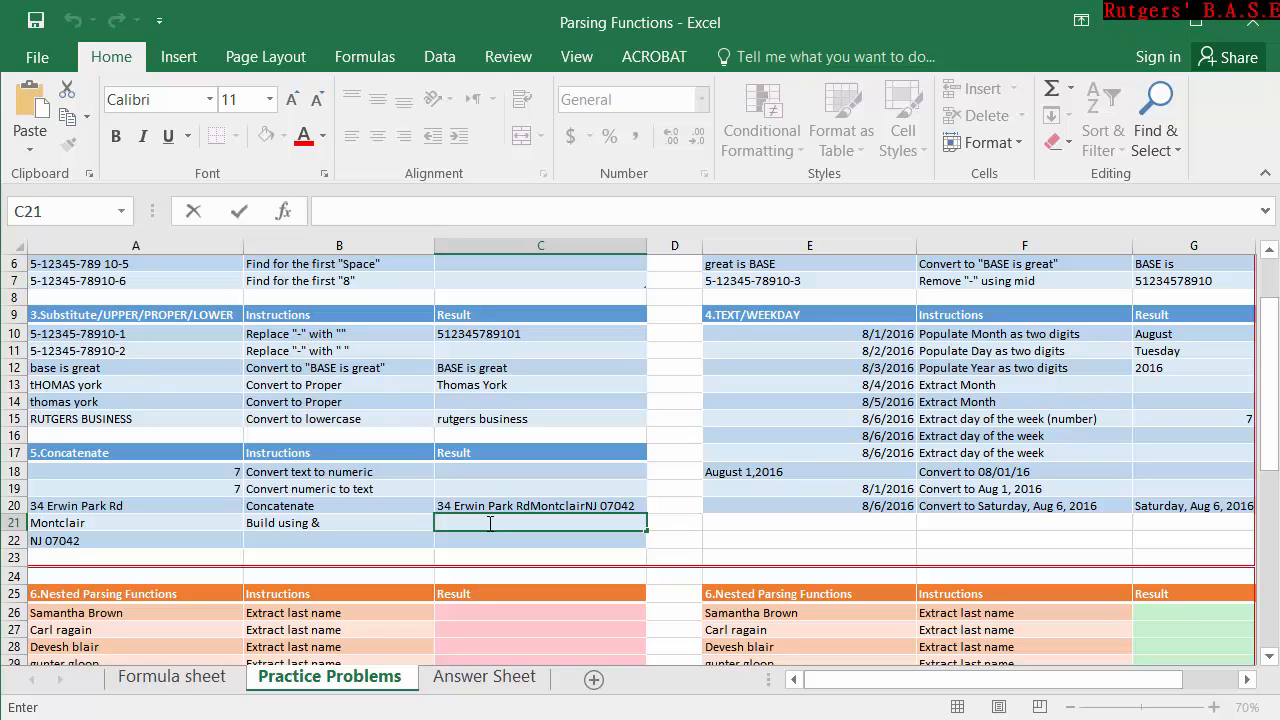
type("=")
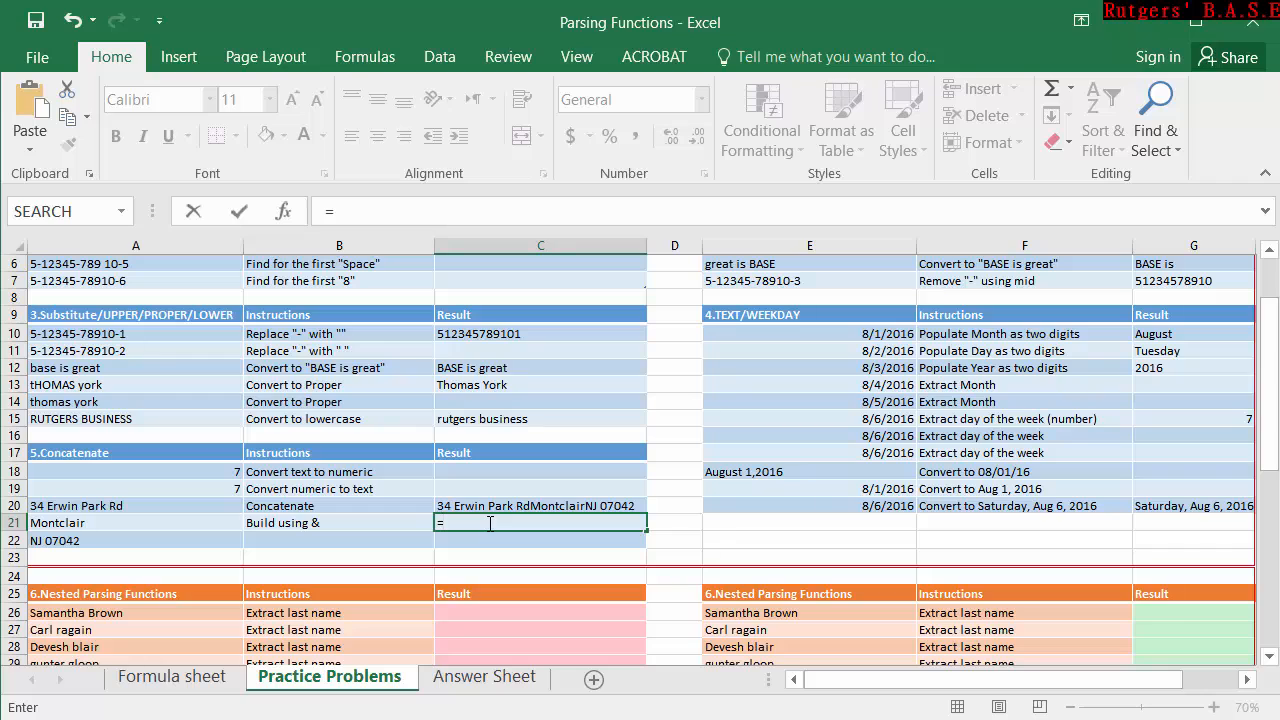
left_click(171, 504)
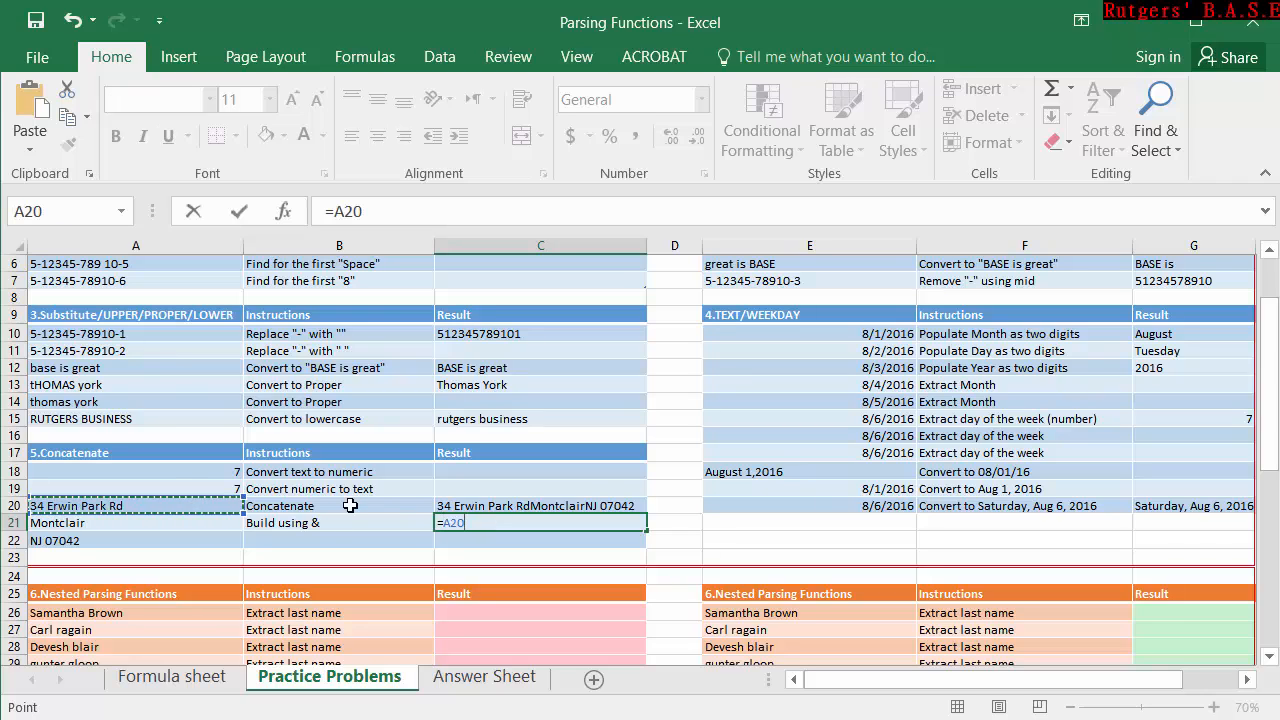
type("&\" \"&")
left_click(225, 525)
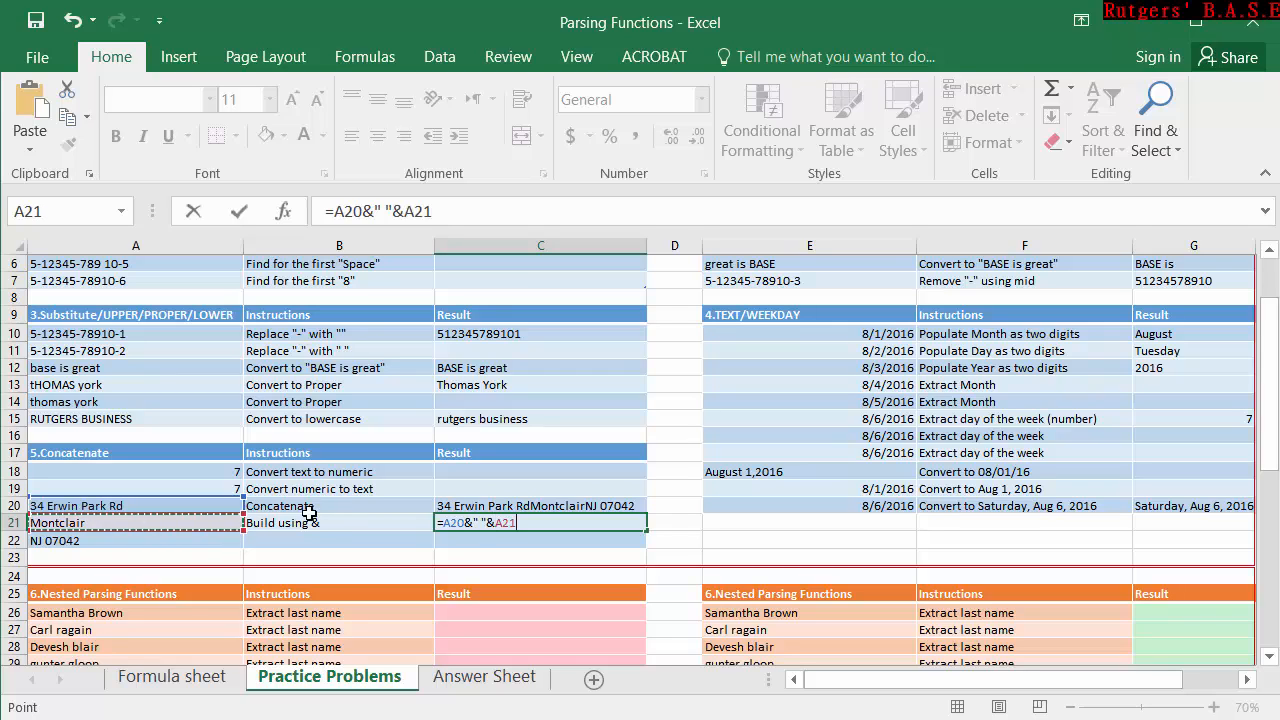
Complete the C21 formula as =A20&" "&A21&" "&A22, joining all three address parts with spaces, and review its references.
type("\"&A21")
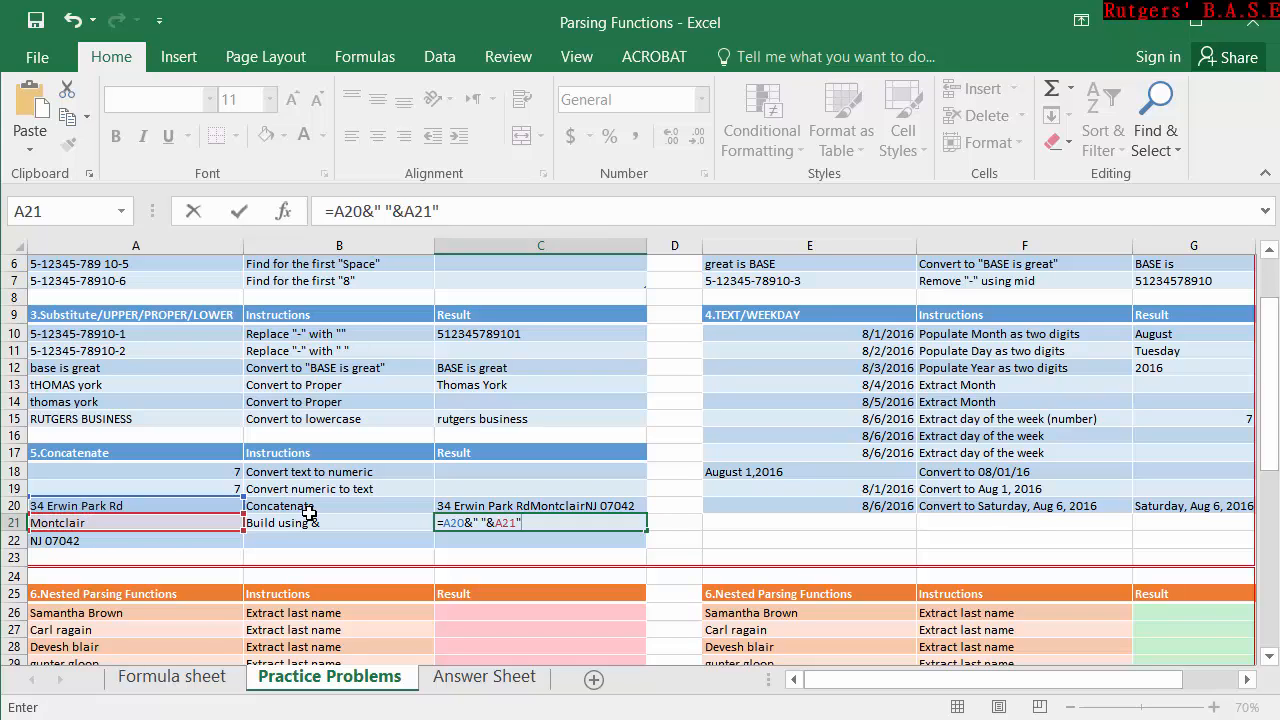
type("7\"")
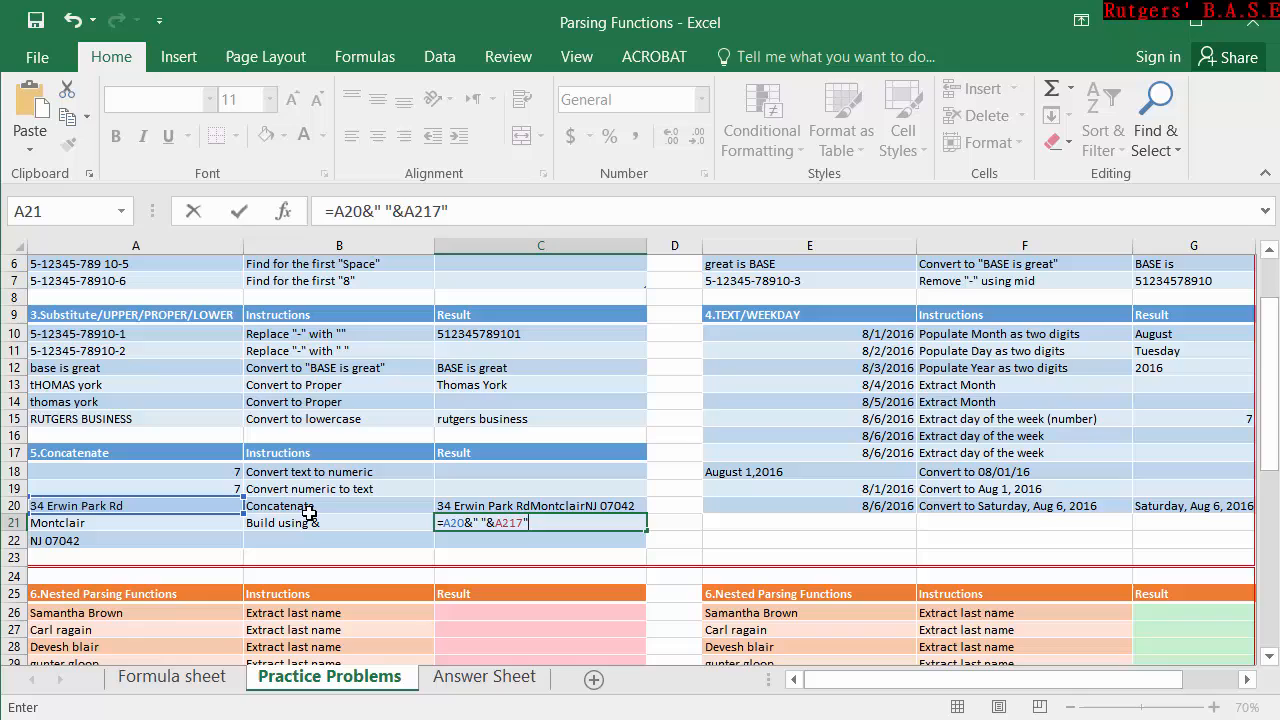
key("BackSpace")
key("BackSpace")
type("&")
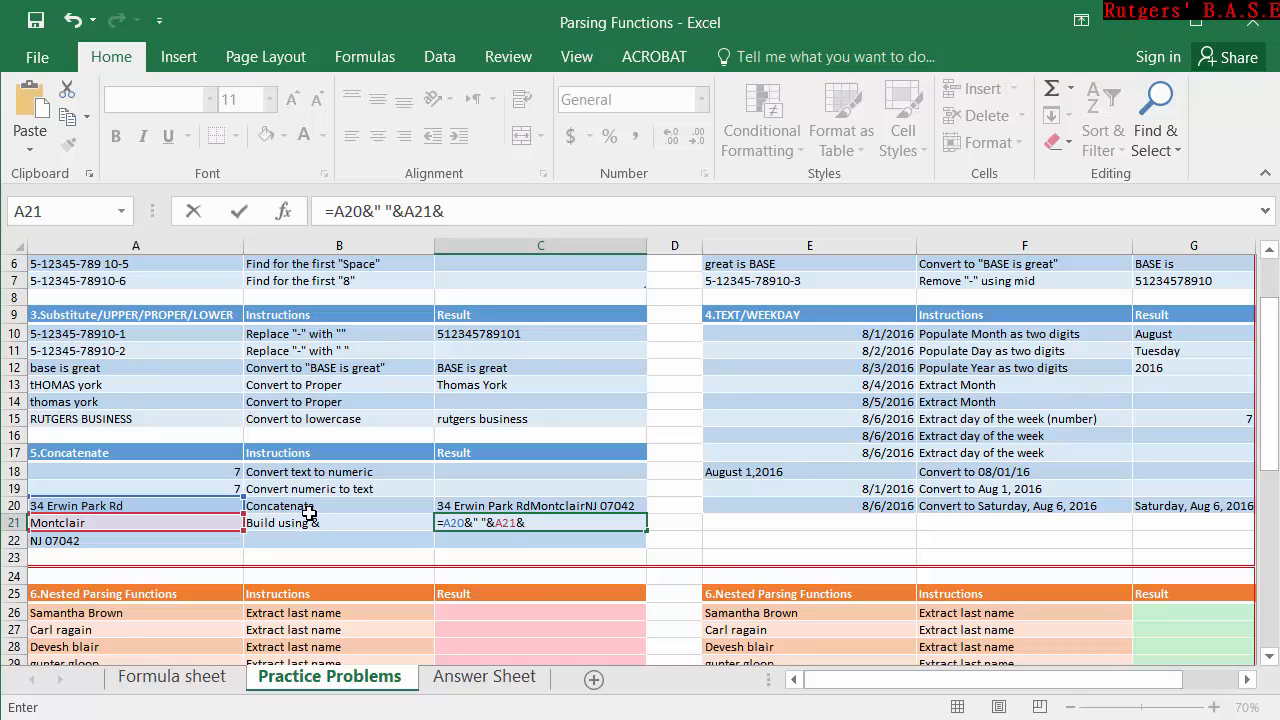
type("\" \"&")
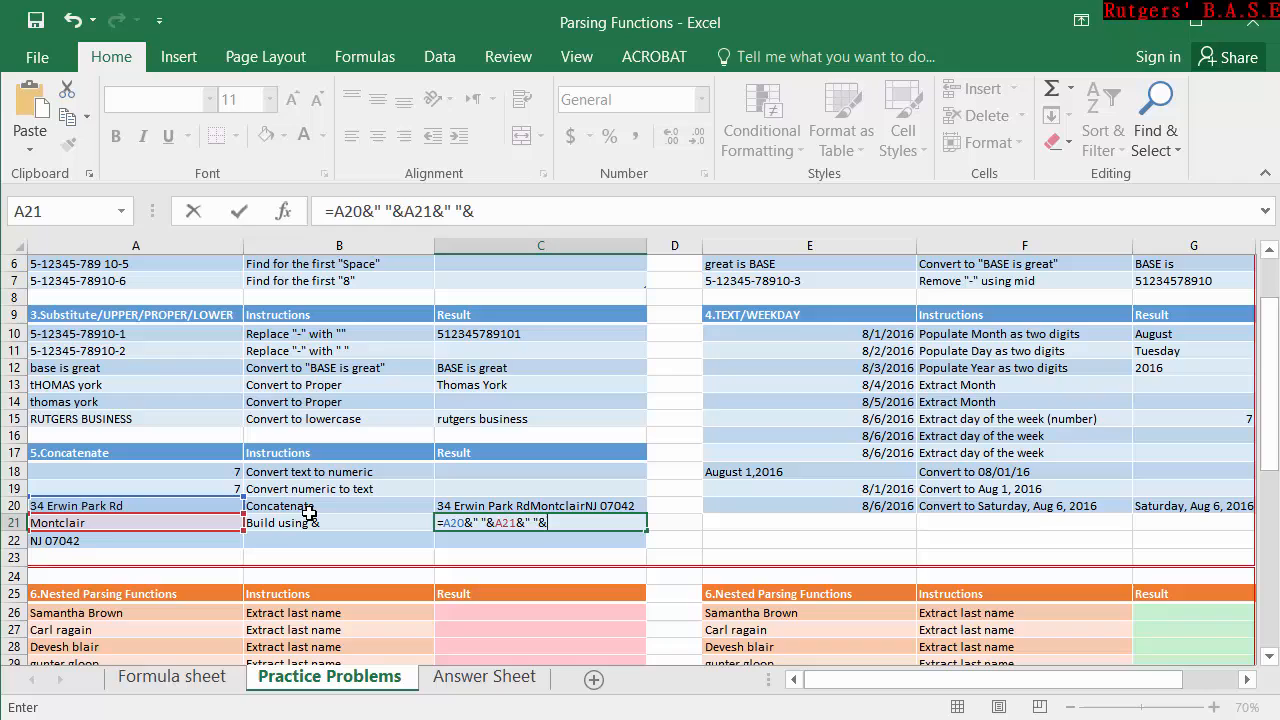
left_click(104, 540)
type(")")
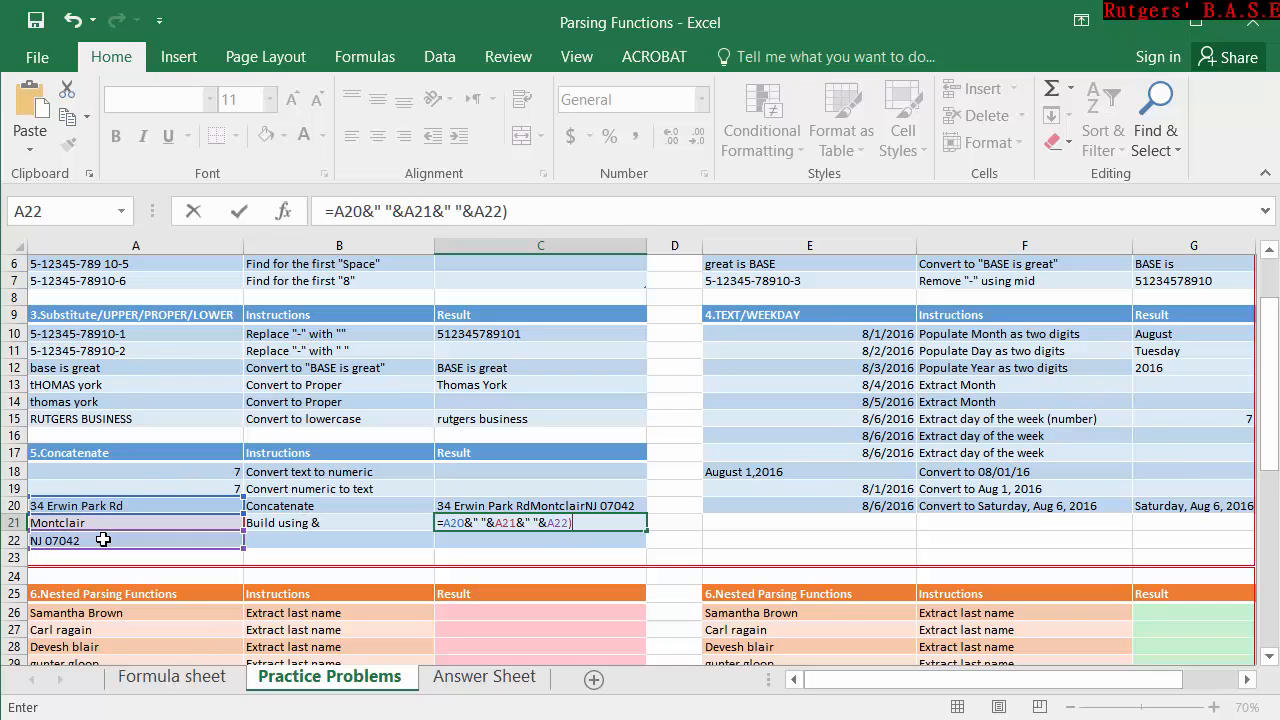
key("Return")
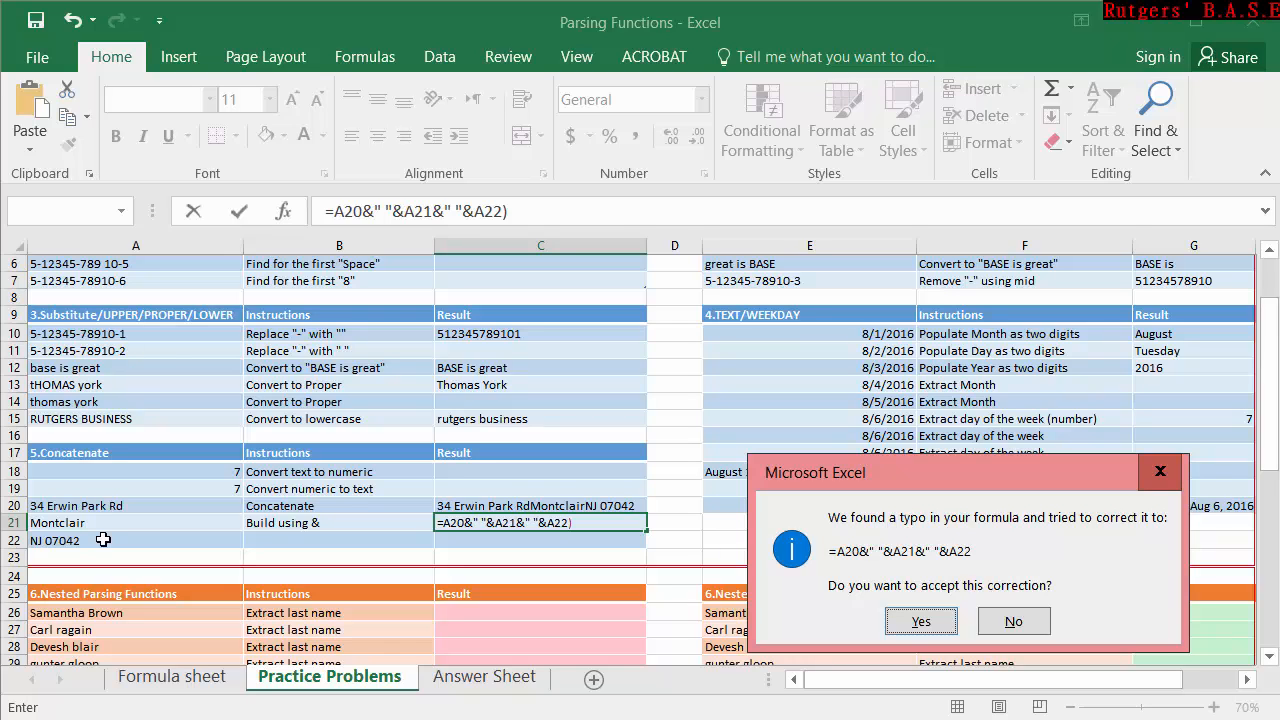
key("Return")
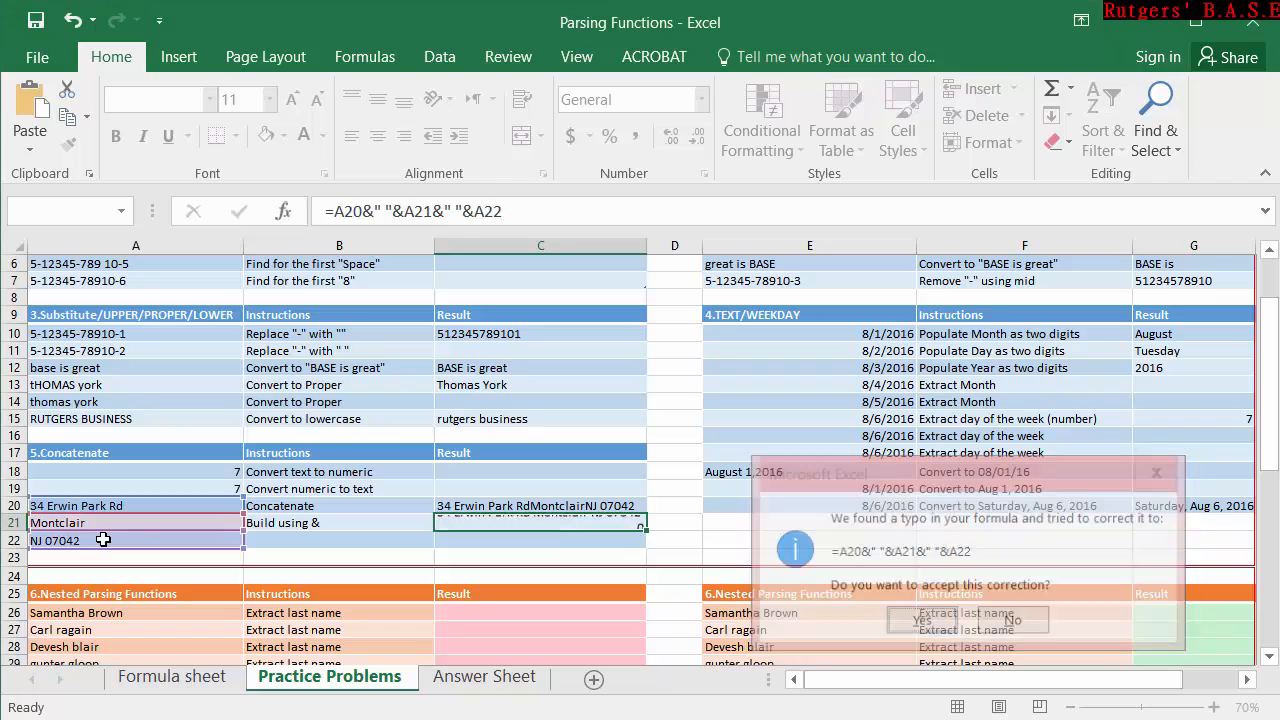
left_click(557, 523)
double_click(557, 523)
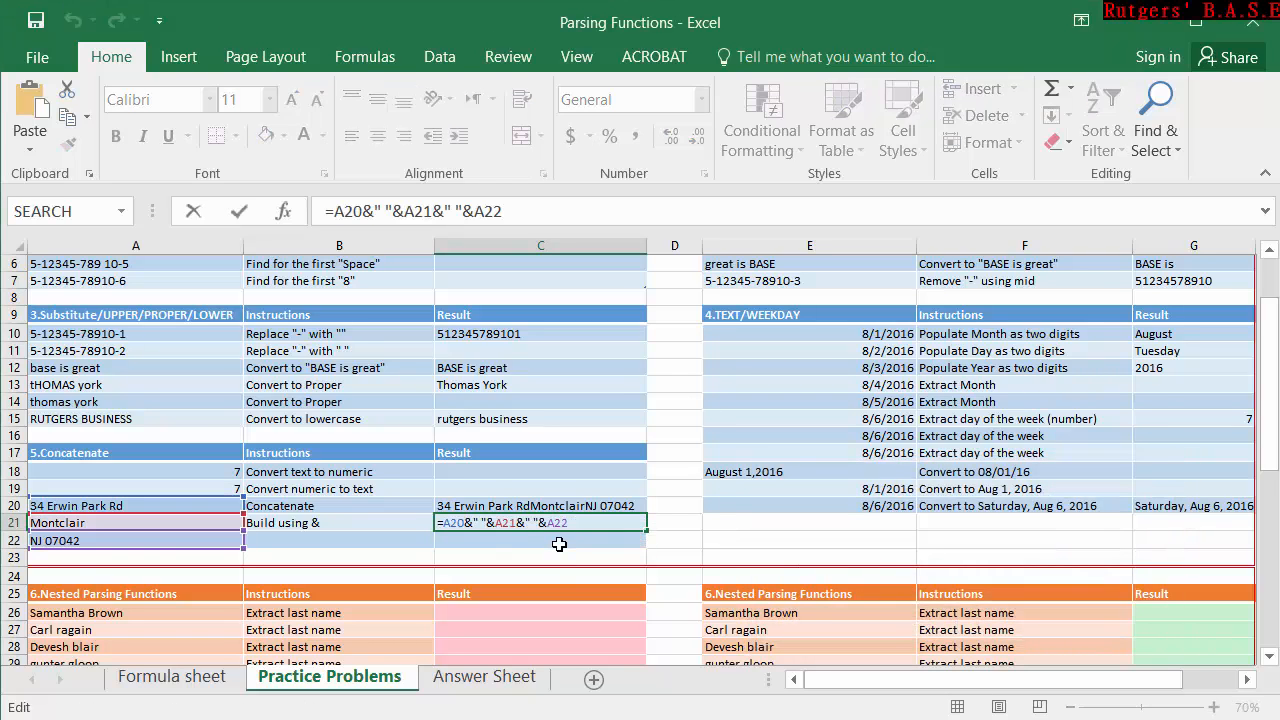
key("Escape")
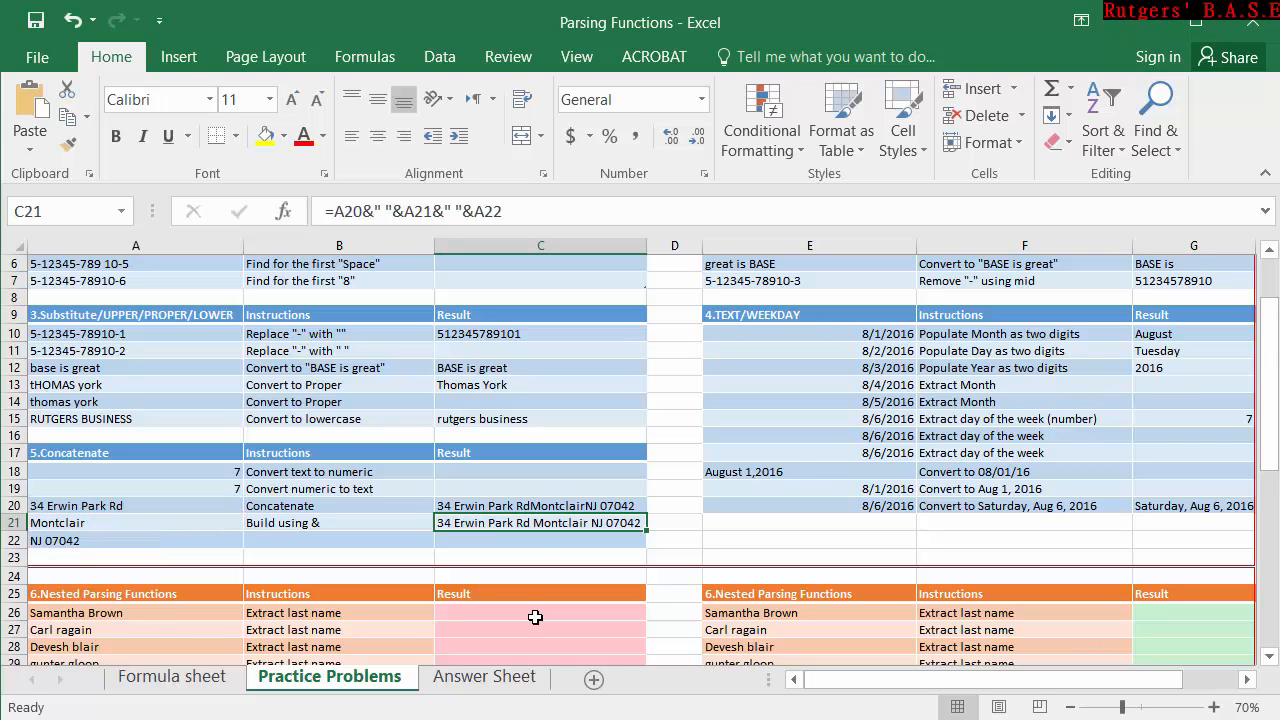
Convert the text value in A18 to a number by entering =A18+0 in C18.
mouse_move(812, 680)
left_mouse_down()
mouse_move(867, 682)
mouse_move(810, 693)
left_mouse_up()
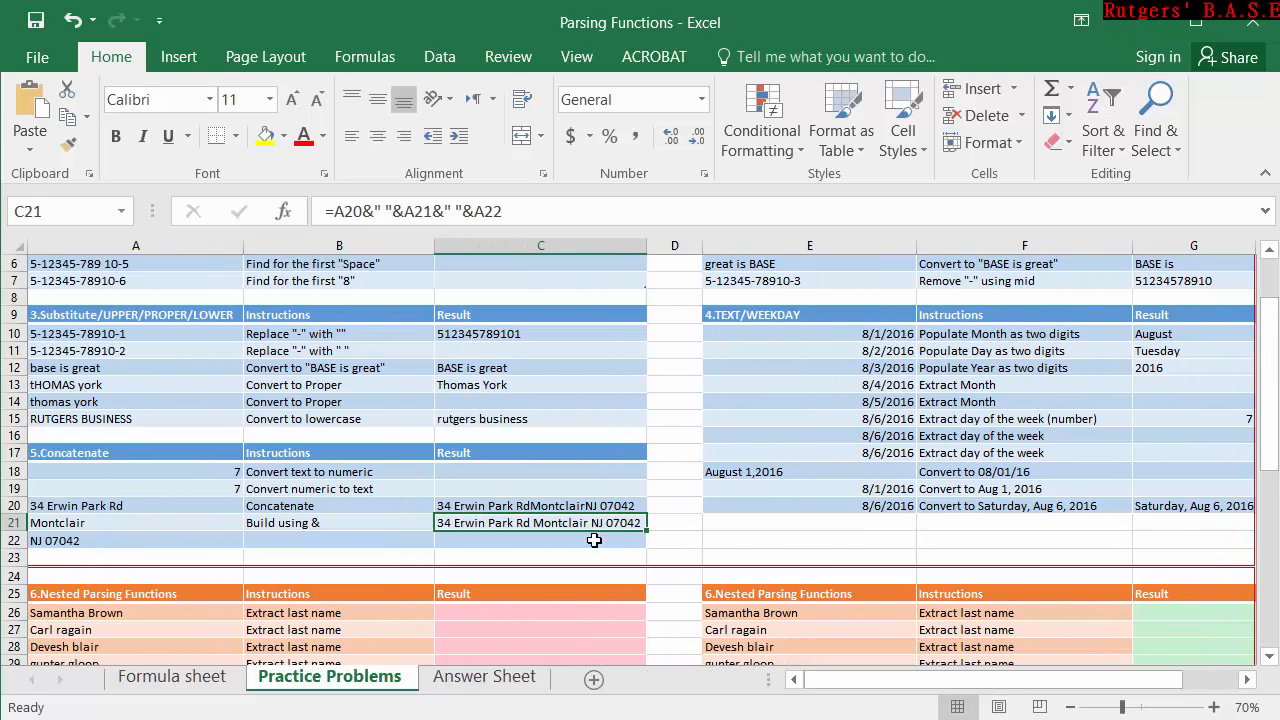
left_click(512, 480)
double_click(510, 468)
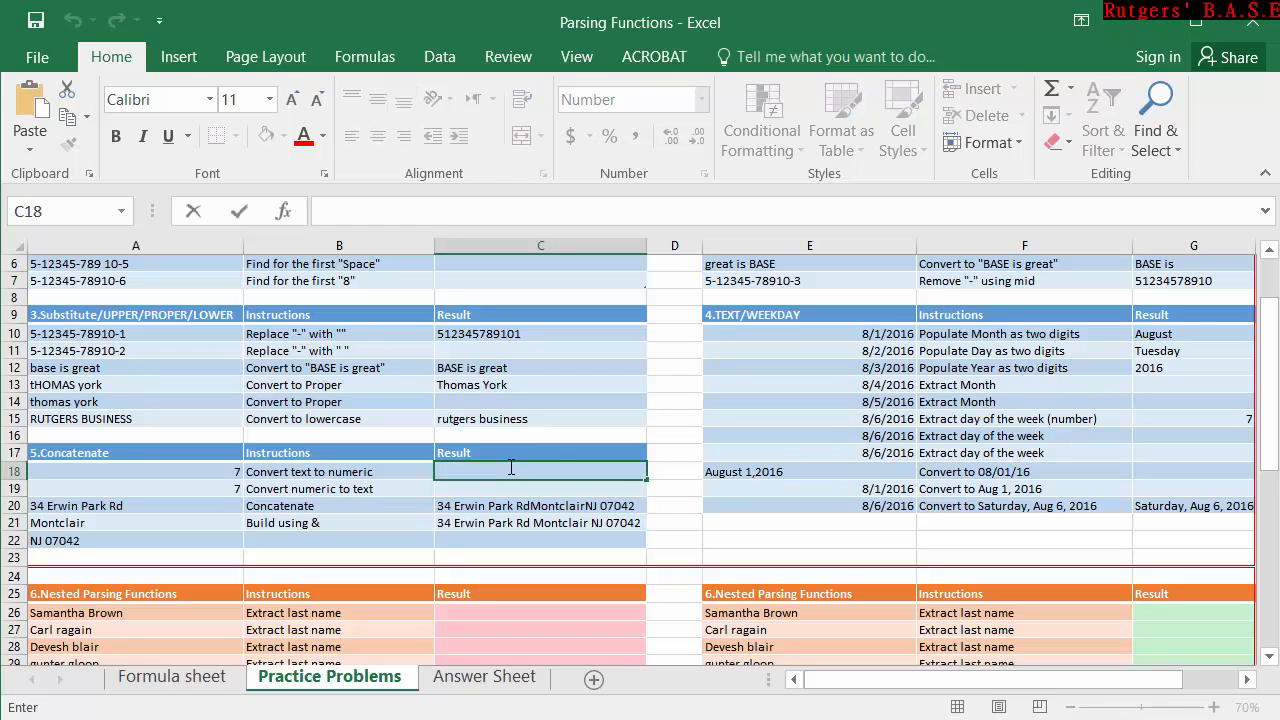
type("=")
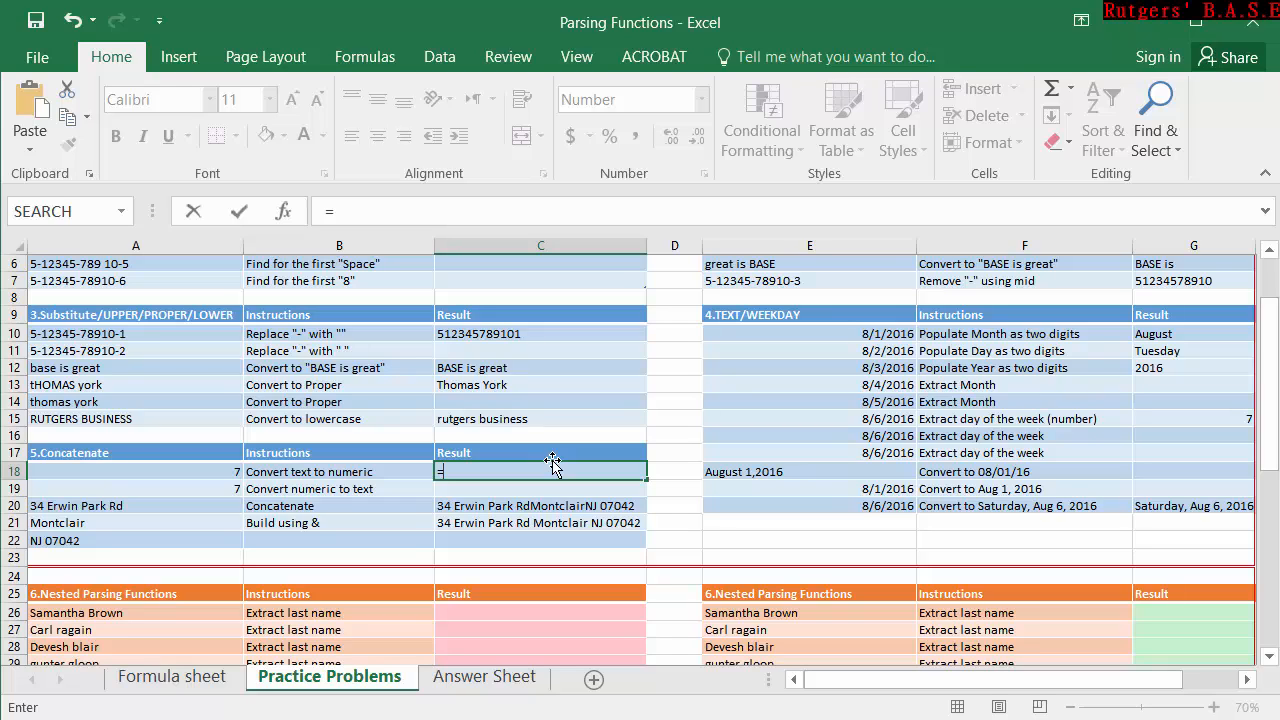
left_click(200, 474)
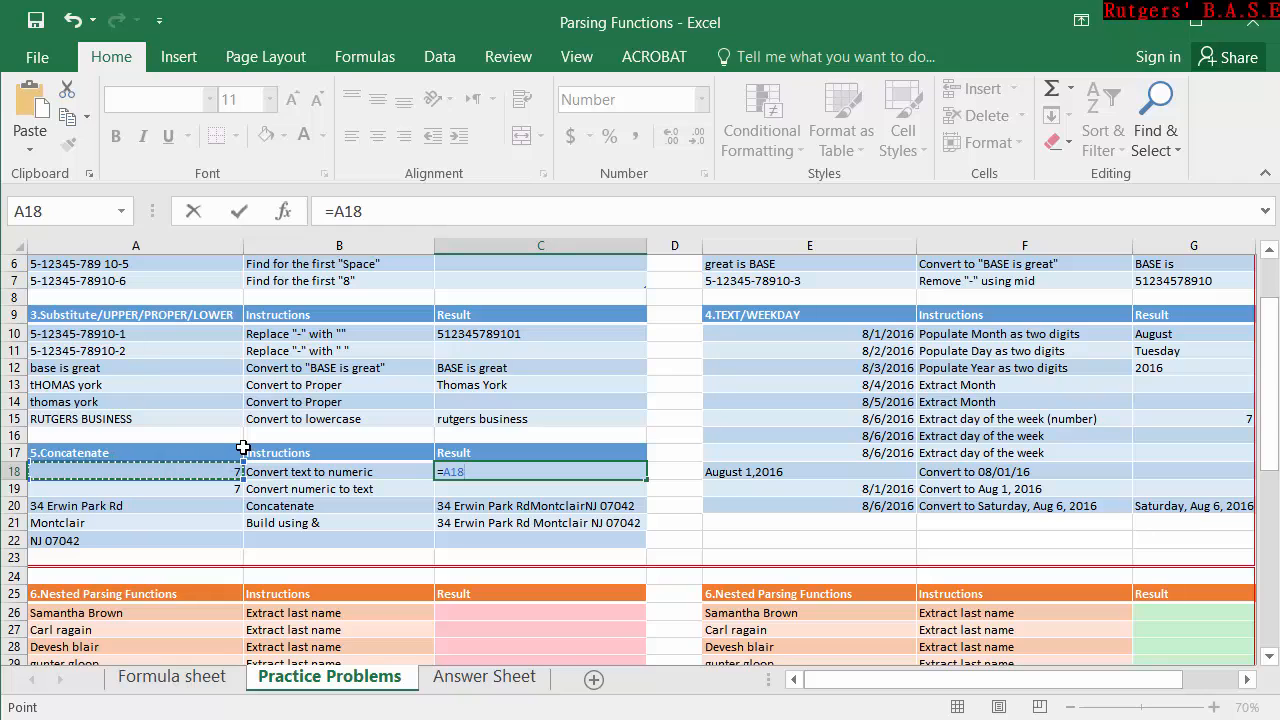
type("+0")
key("Return")
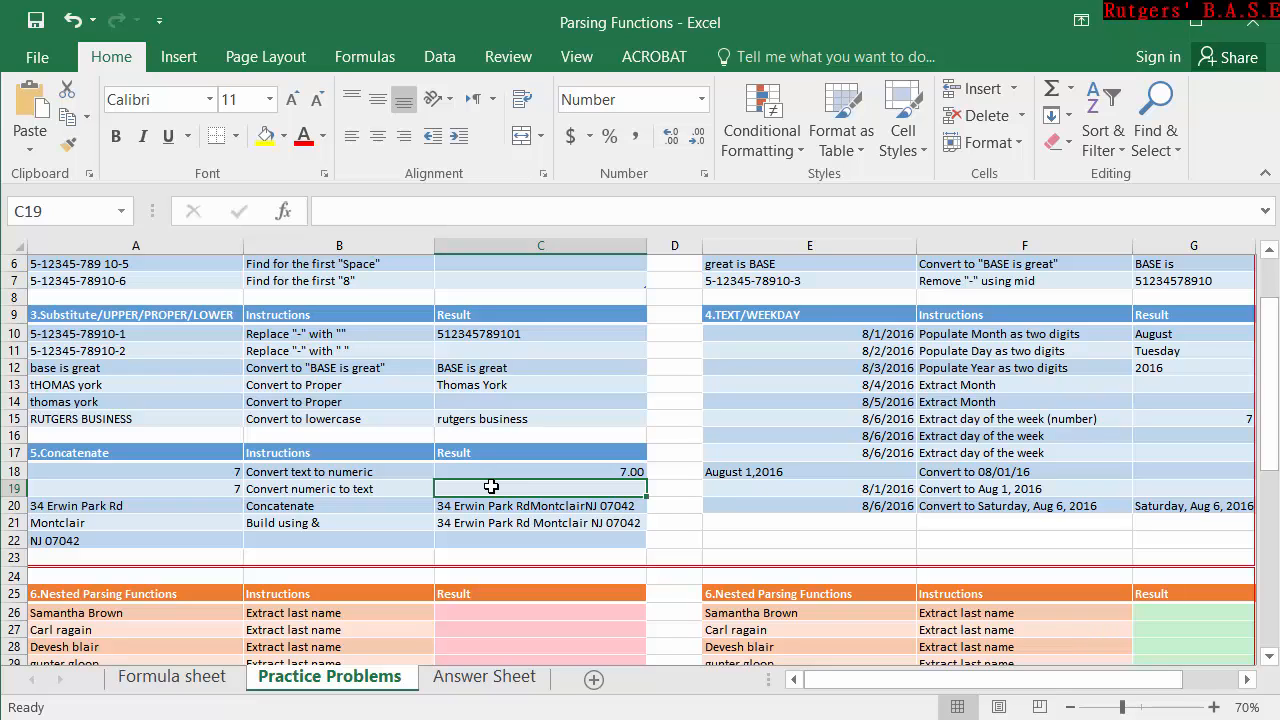
Compare the values in A19 and C18, and apply the Number format to A19.
left_click(164, 488)
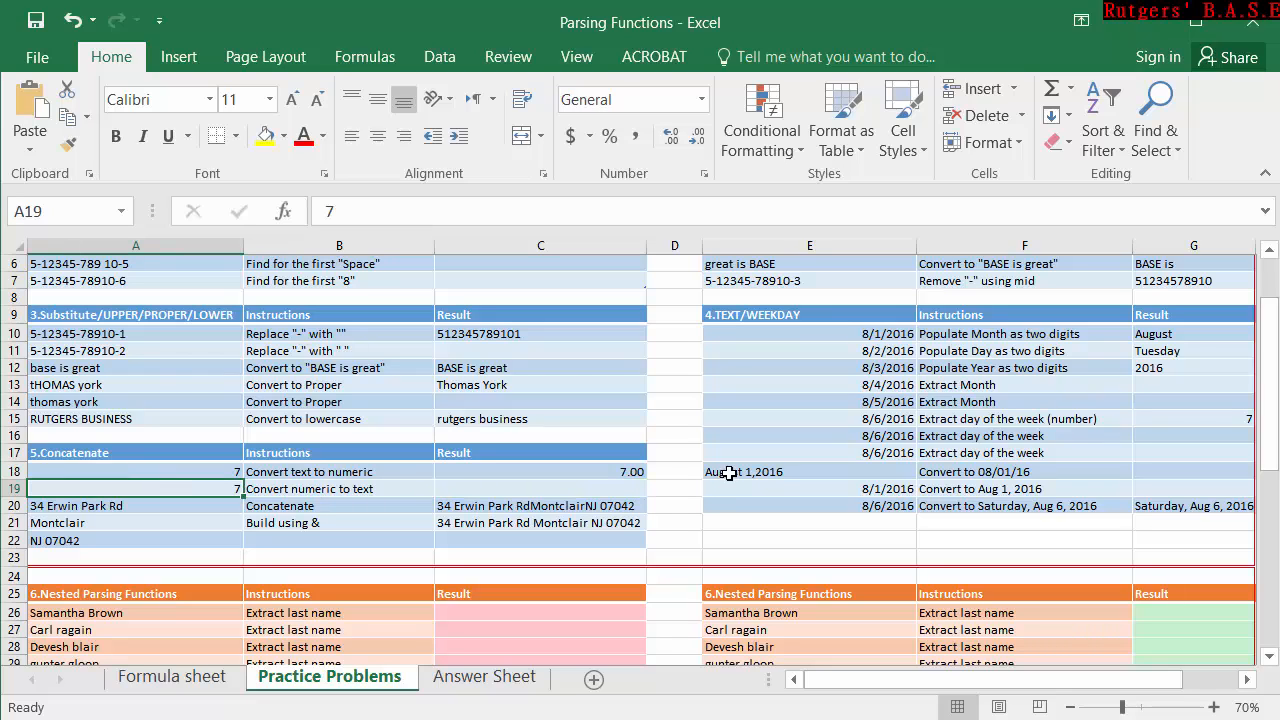
left_click(638, 474)
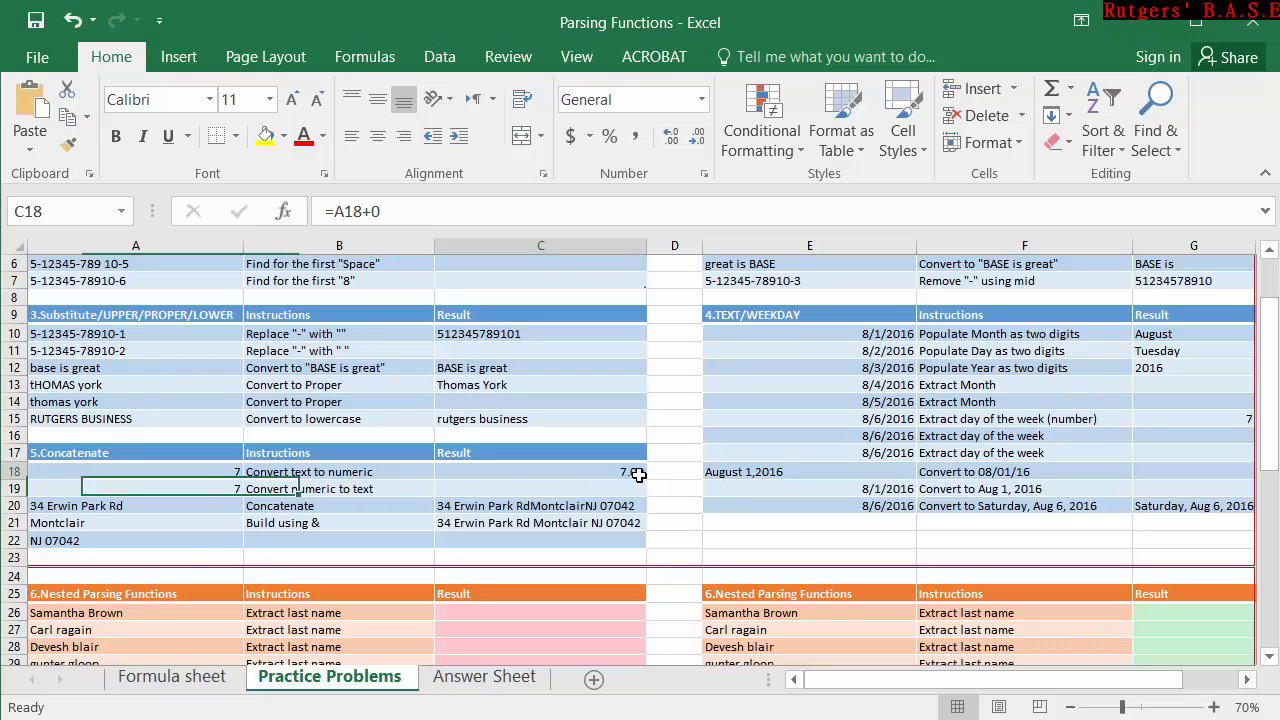
left_click(231, 488)
left_click(701, 99)
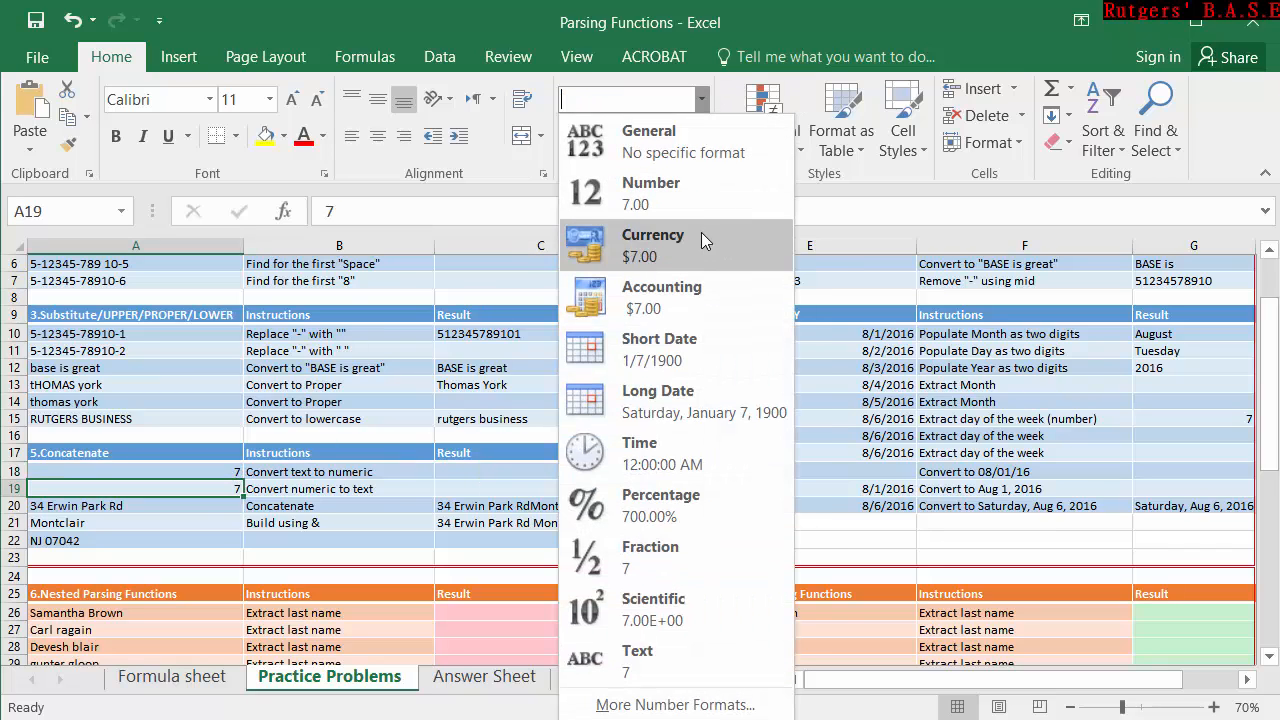
left_click(680, 195)
Convert the numeric value in A19 to text by entering =A19&"" in C19.
left_click(541, 487)
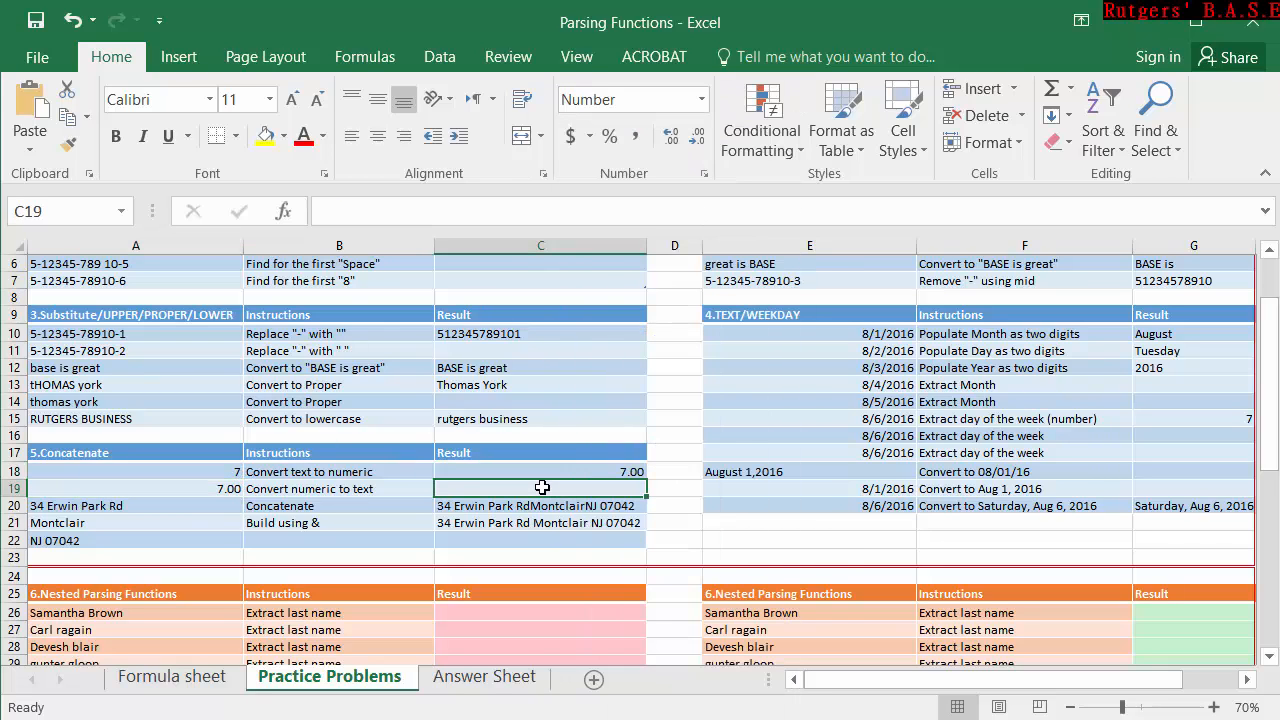
type("=")
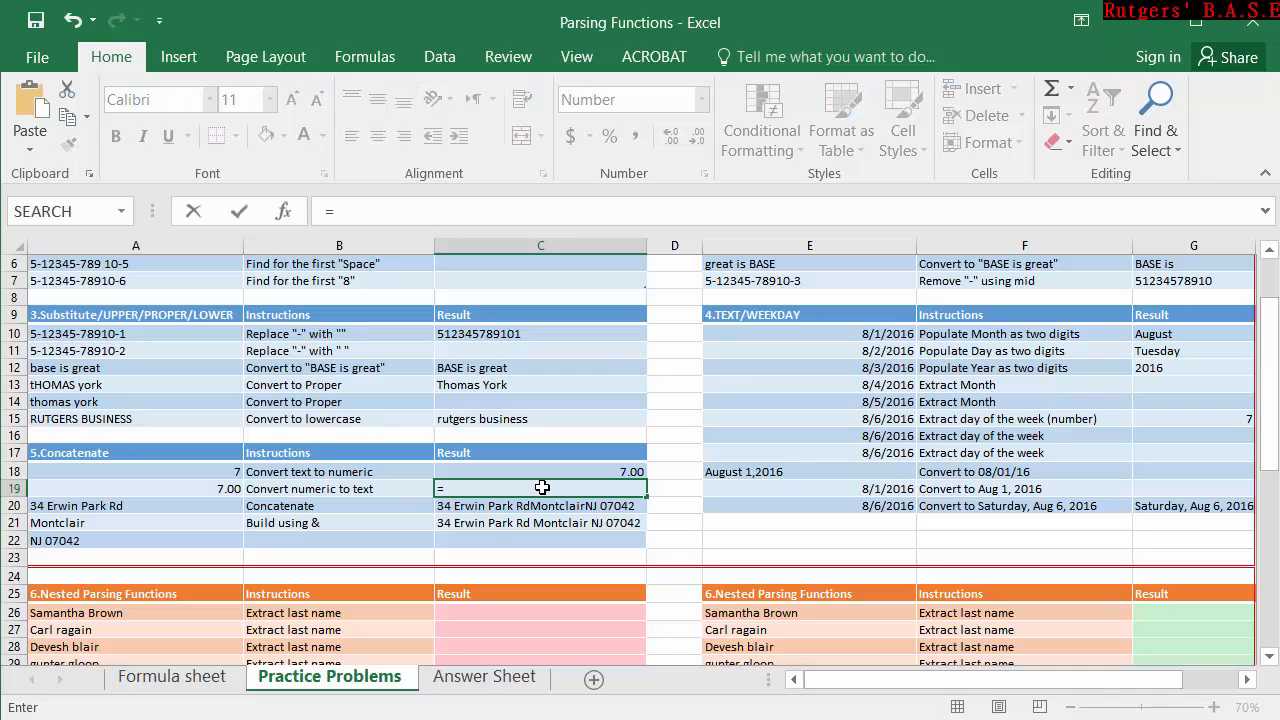
left_click(233, 490)
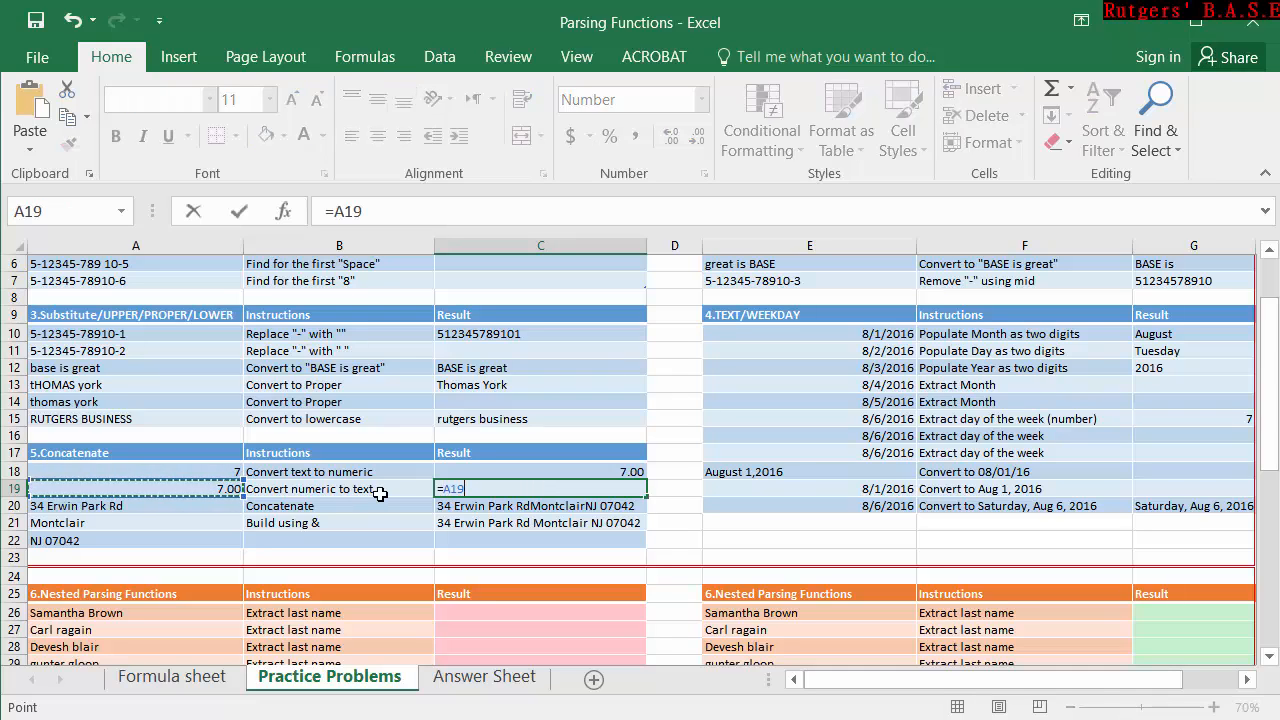
type("&\"\"")
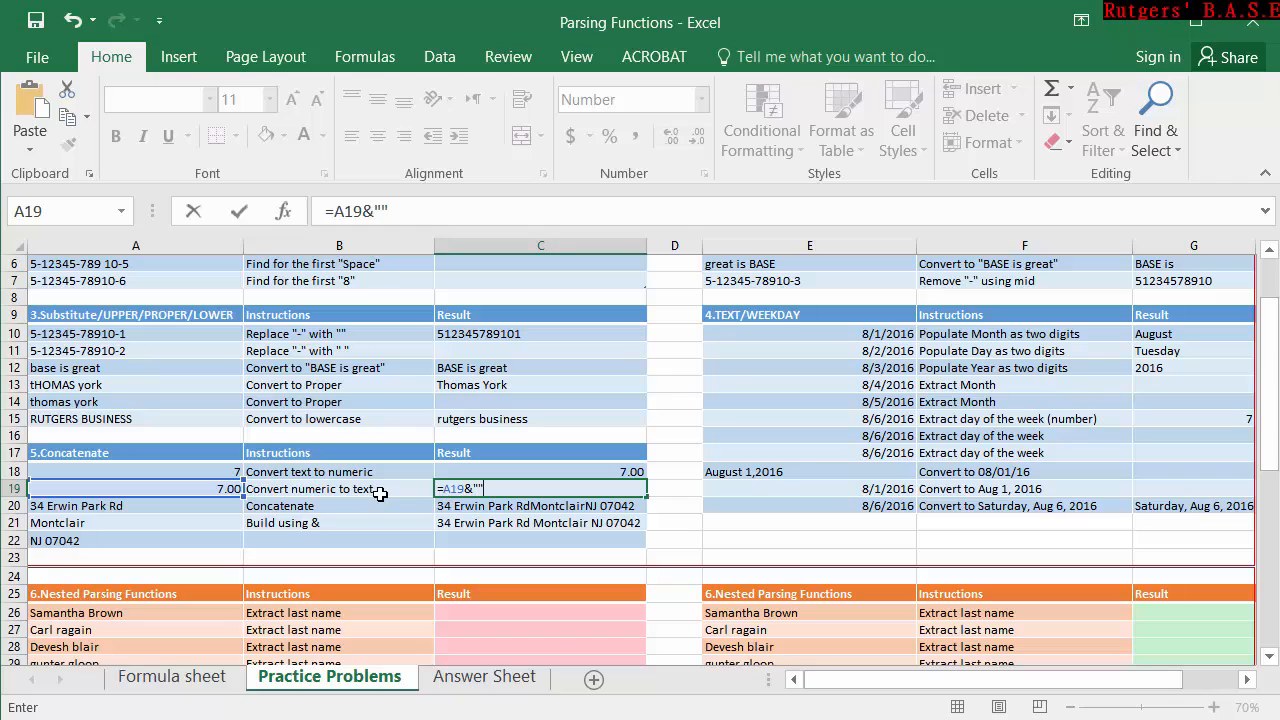
key("Return")
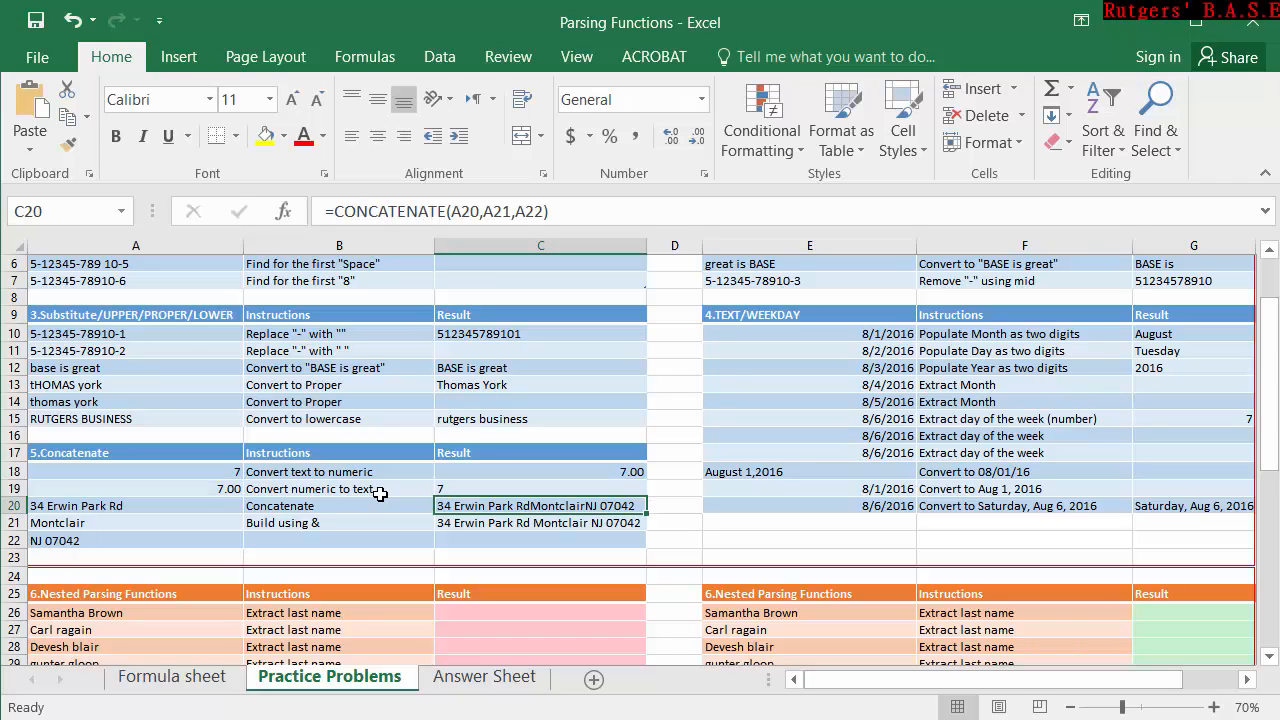
Try the General format on the numeric-to-text result in C19, and set its number format to Text.
left_click(498, 490)
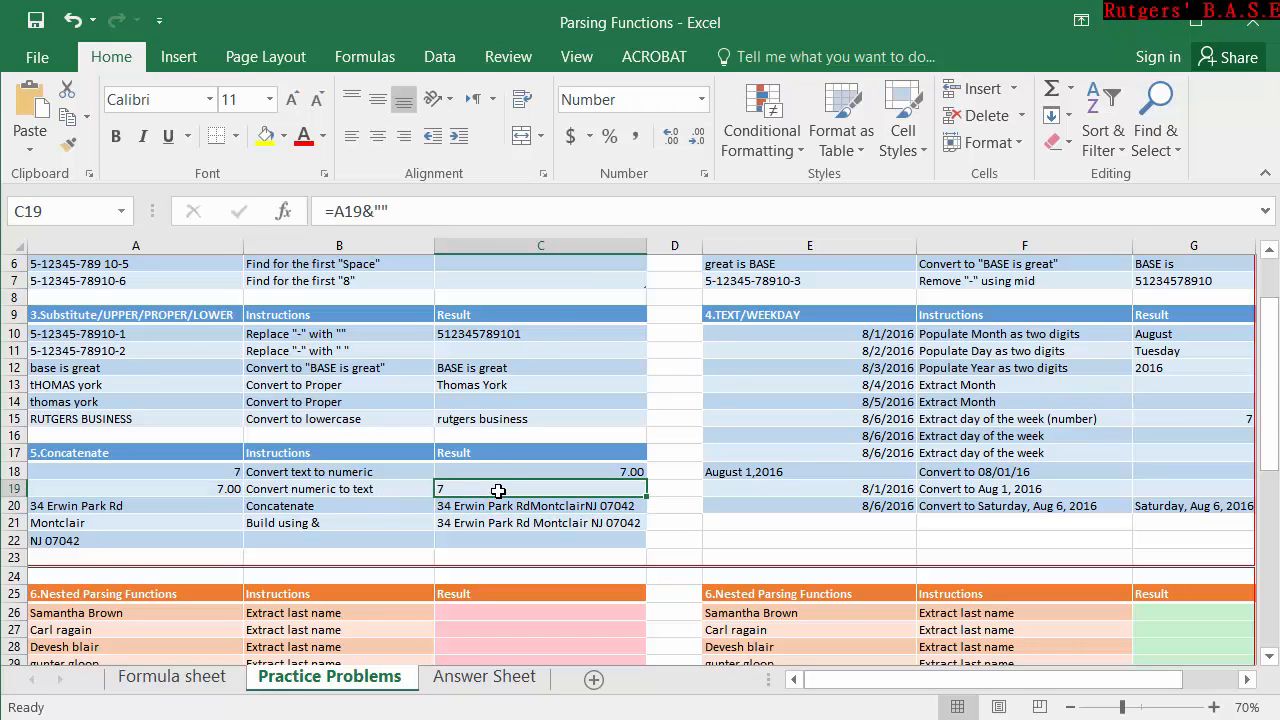
left_click(702, 99)
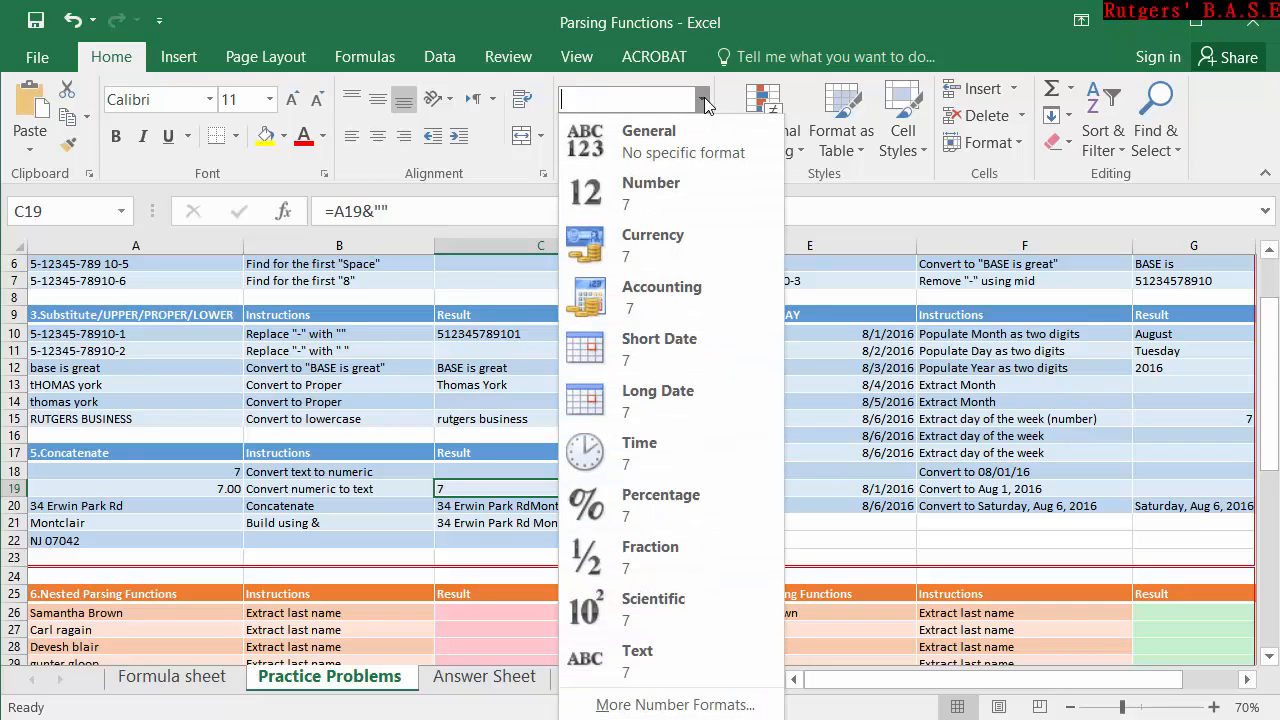
left_click(703, 128)
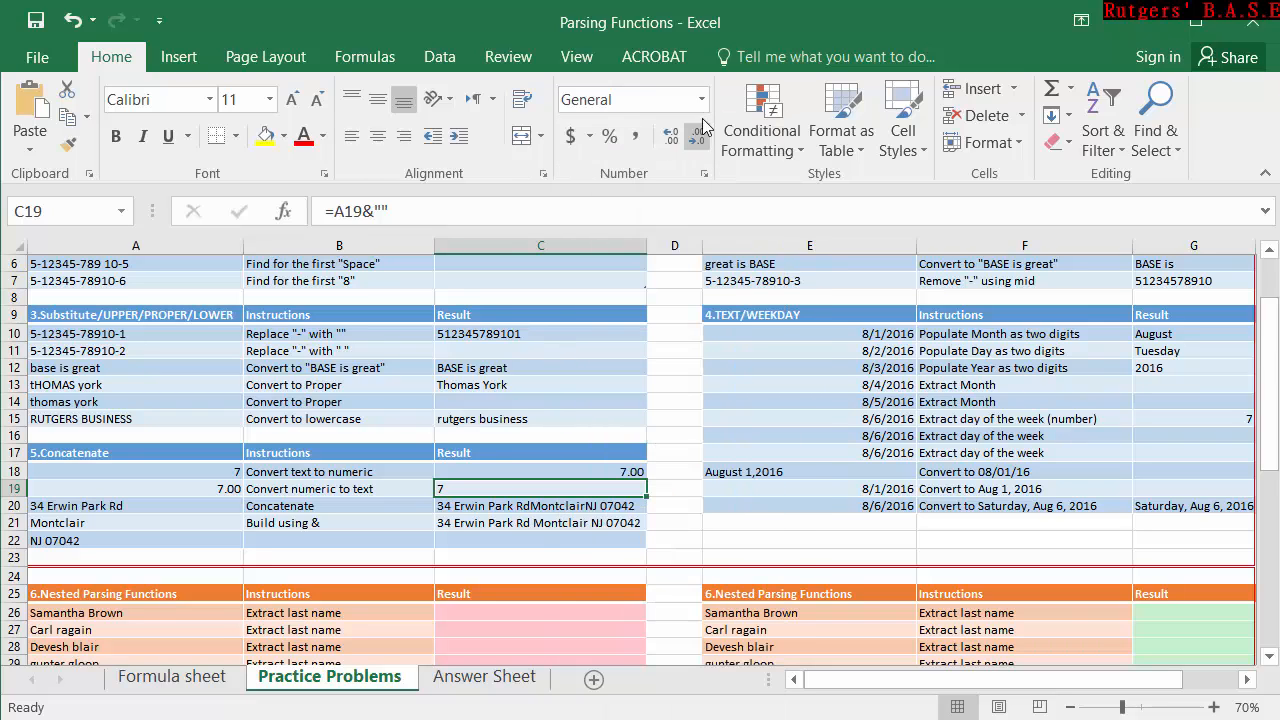
left_click(702, 99)
left_click(600, 651)
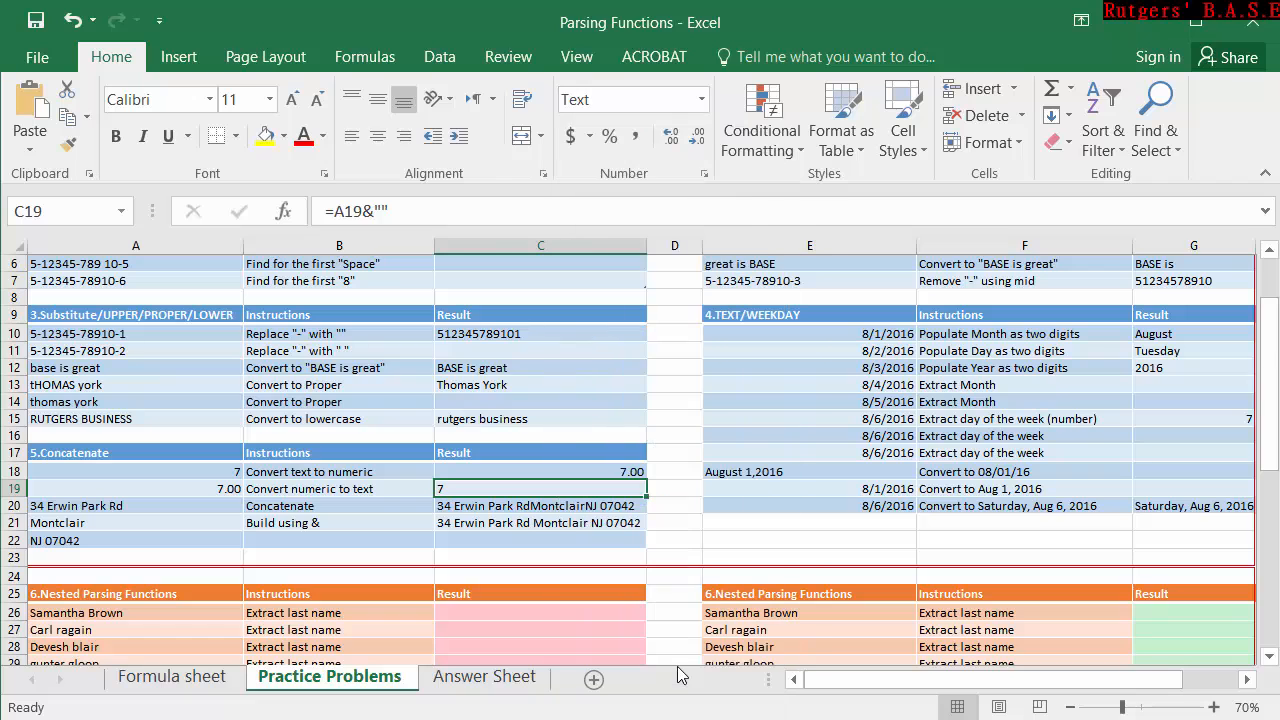
left_click(676, 450)
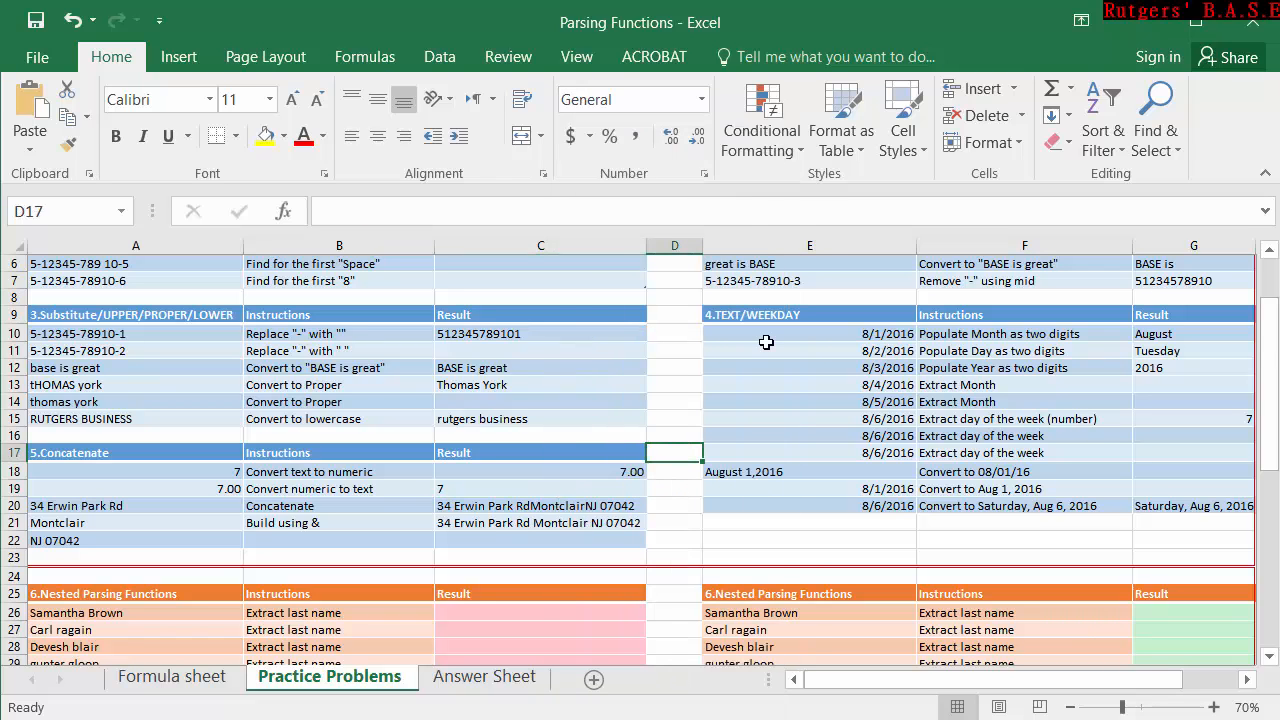
scroll(766, 342, "up", 2)
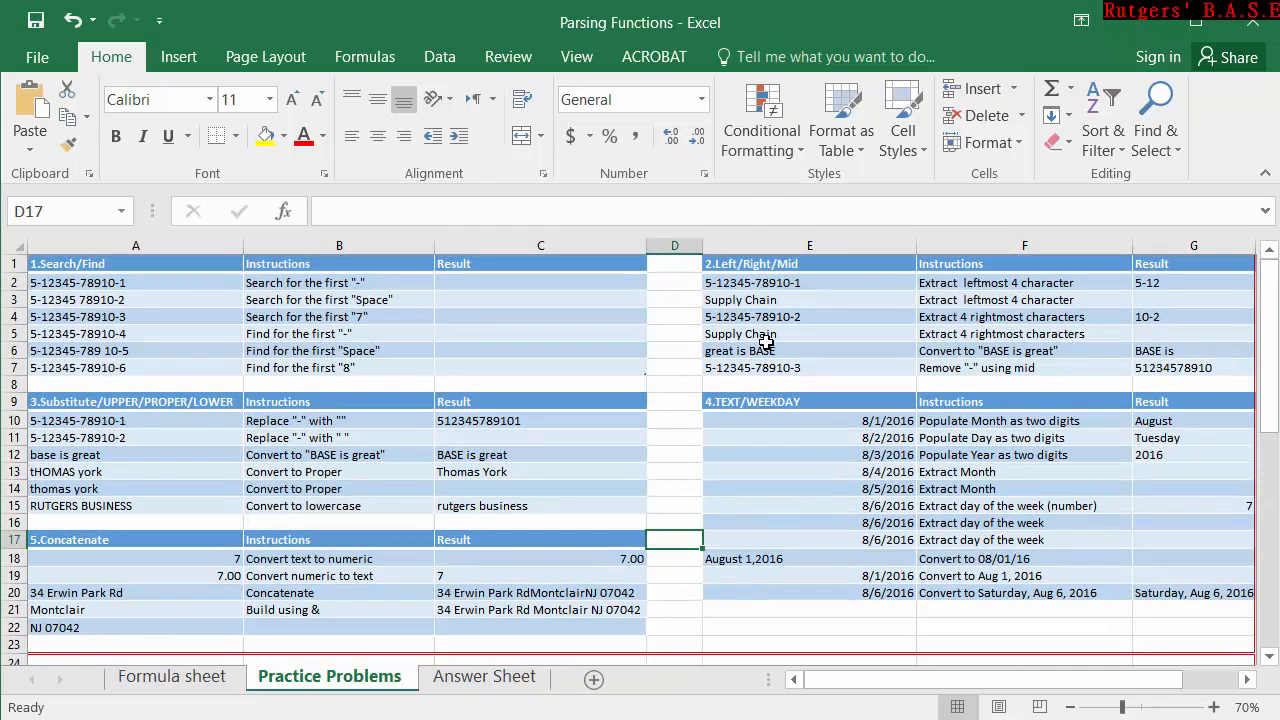